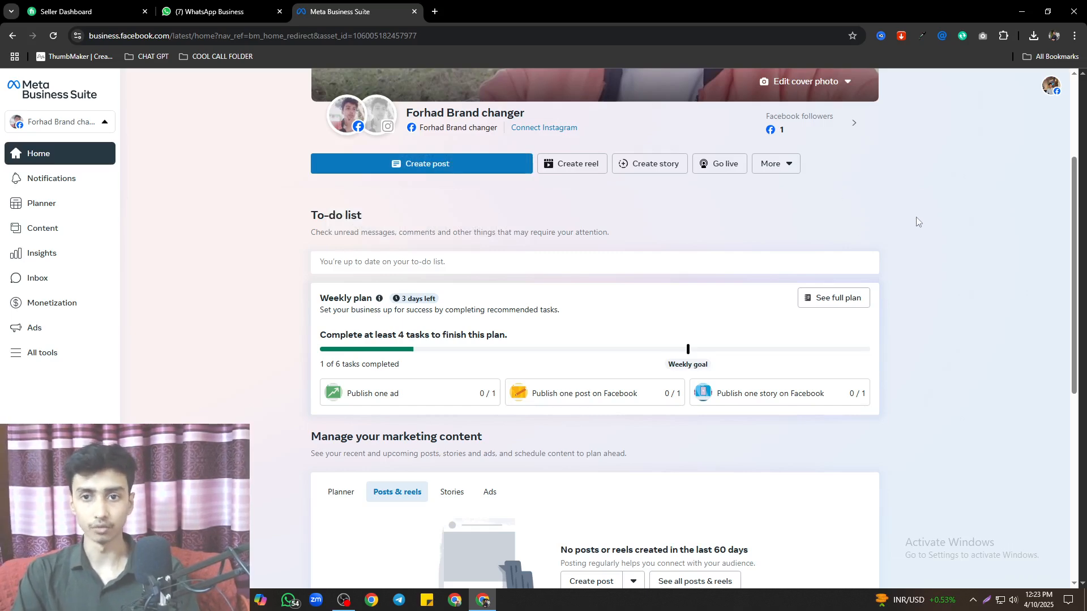
# Look through the business page's Notifications, Planner, Content, Insights and Inbox sections, dismissing the last-week review
pyautogui.click(61, 123)
pyautogui.click(104, 131)
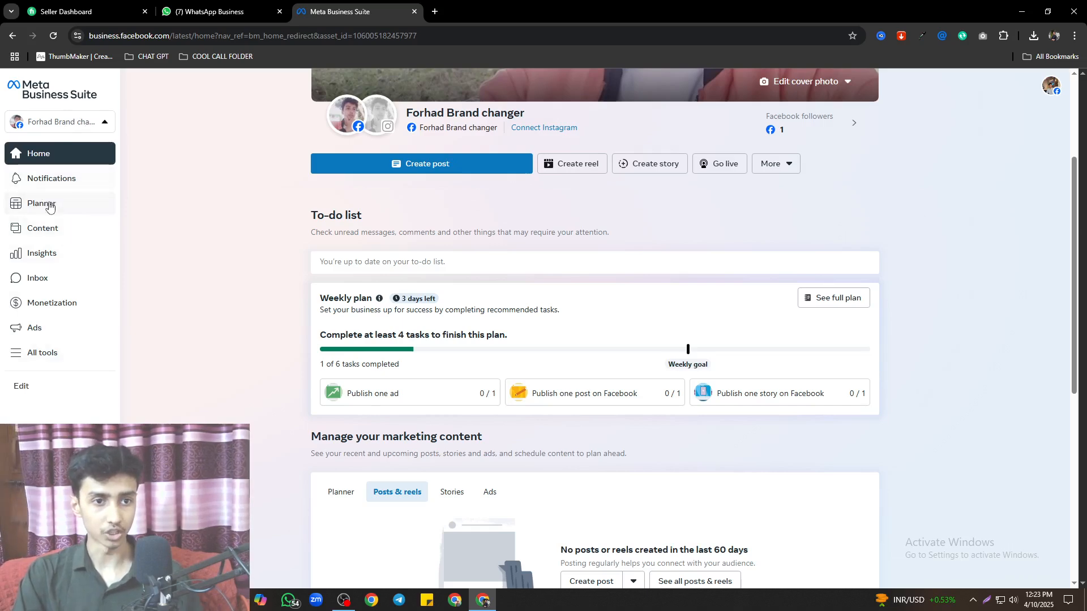
pyautogui.click(55, 177)
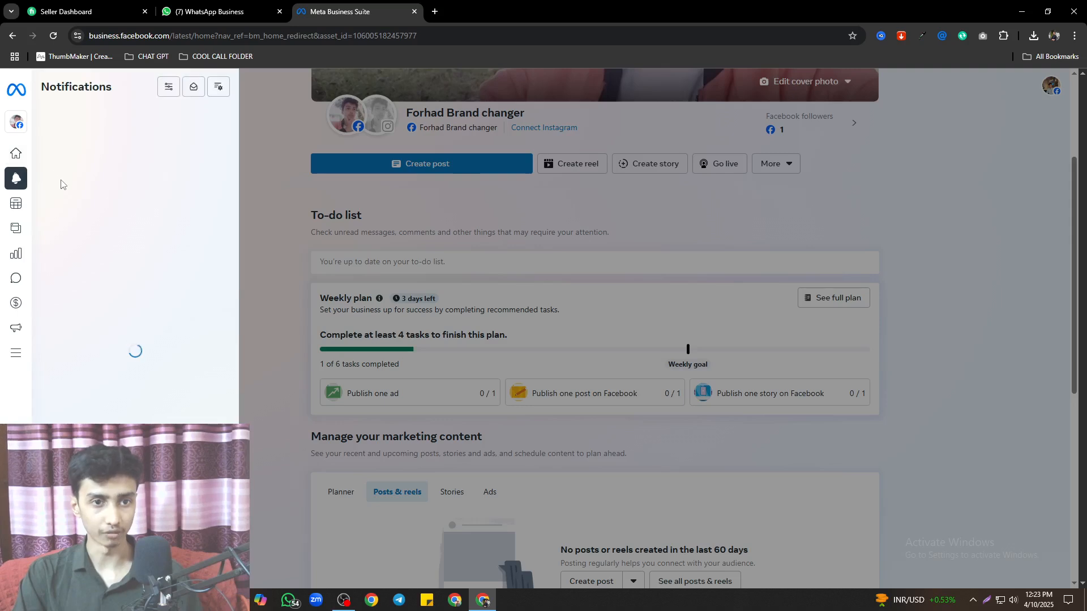
pyautogui.click(17, 202)
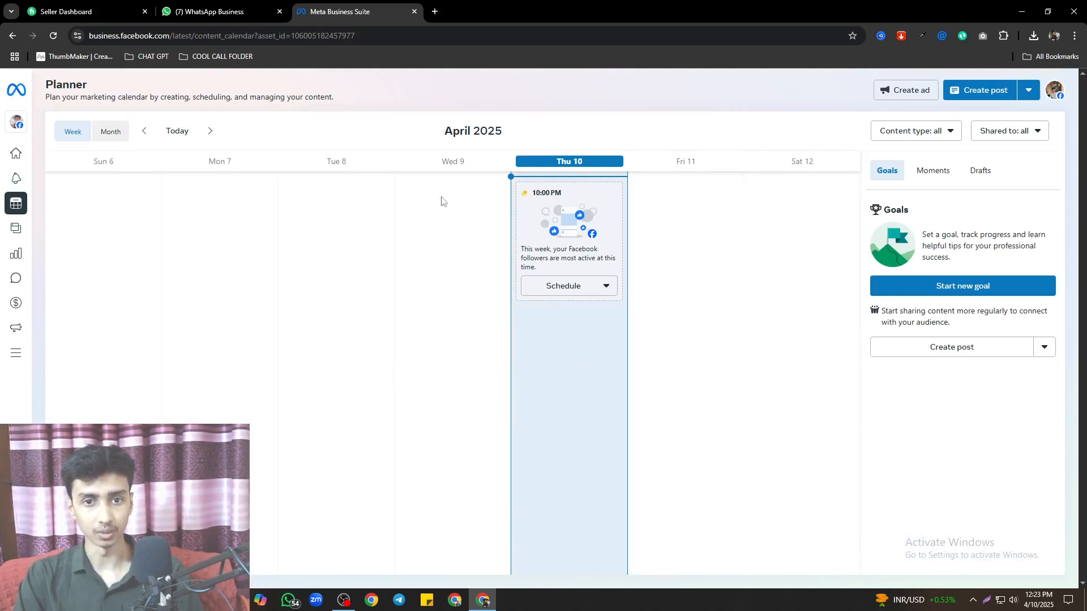
pyautogui.moveTo(11, 233)
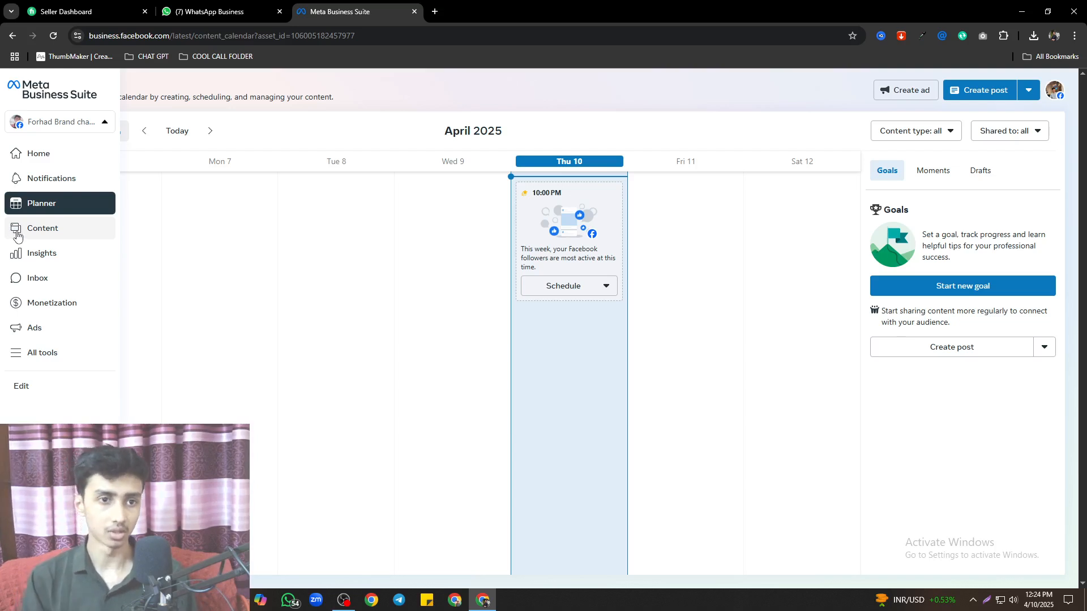
pyautogui.click(17, 233)
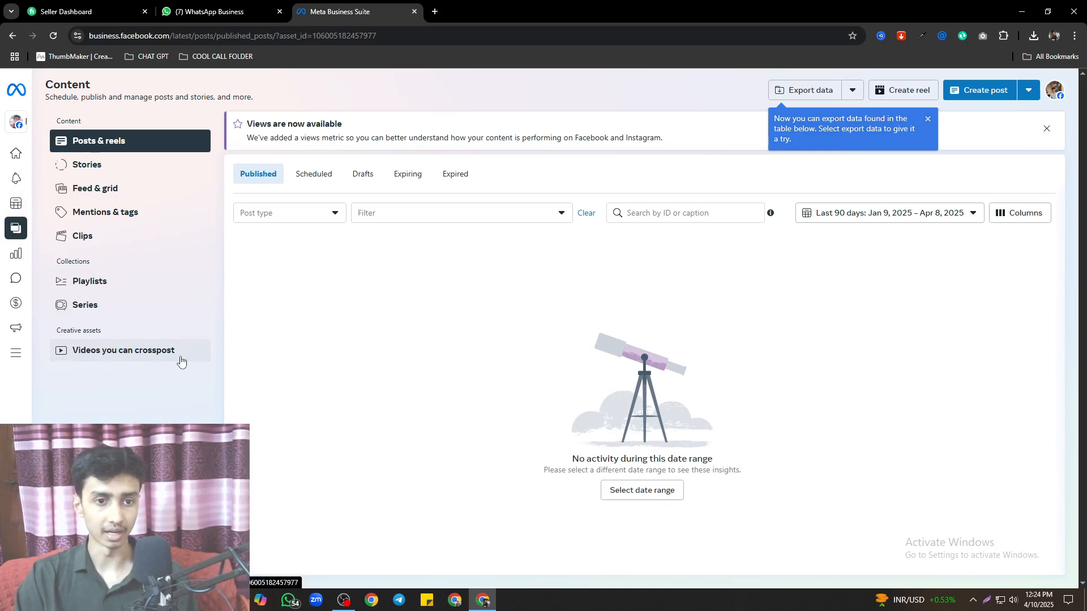
pyautogui.click(25, 261)
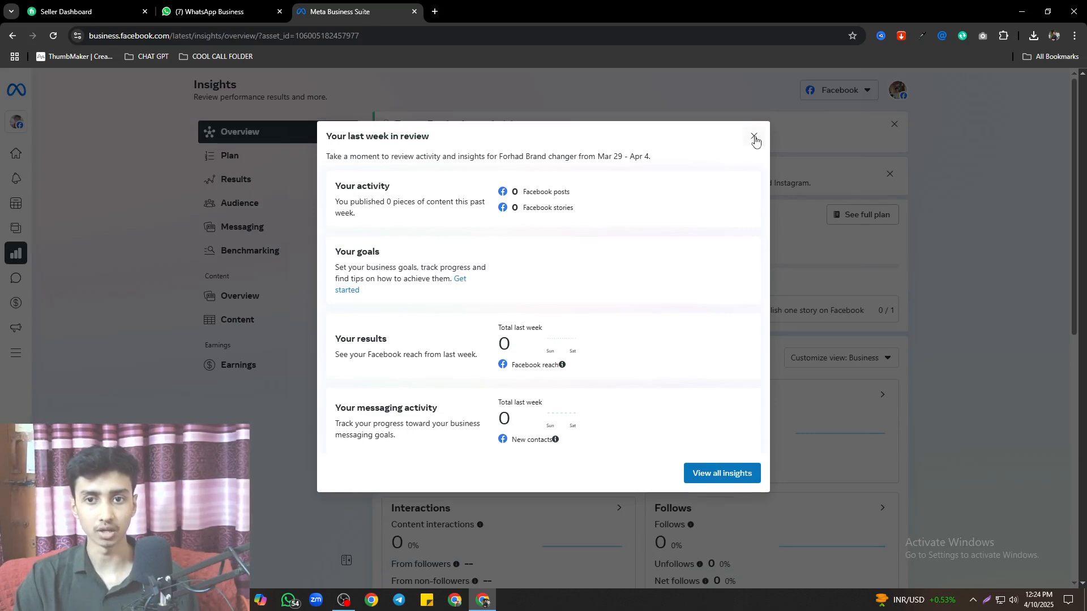
pyautogui.click(754, 140)
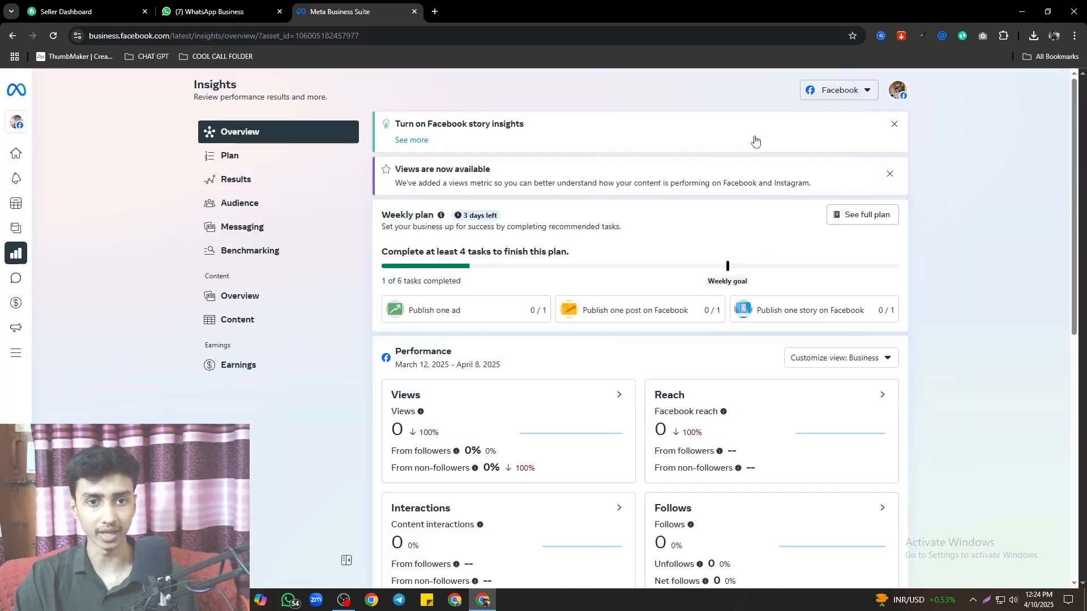
pyautogui.click(15, 280)
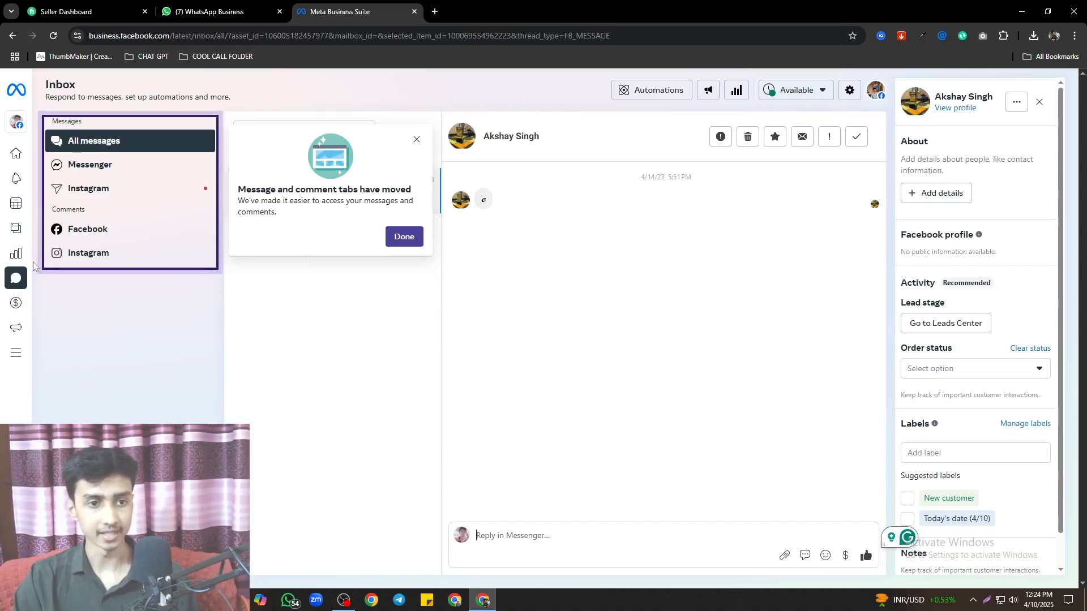
# Go to the page's Ads section and open Ads Manager from it
pyautogui.moveTo(26, 305)
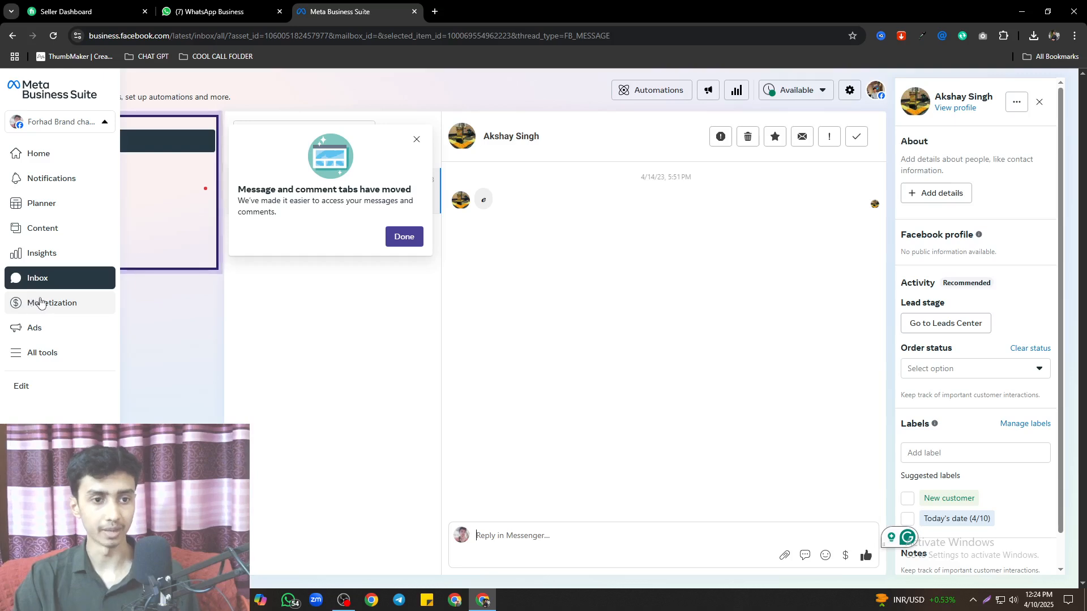
pyautogui.click(73, 330)
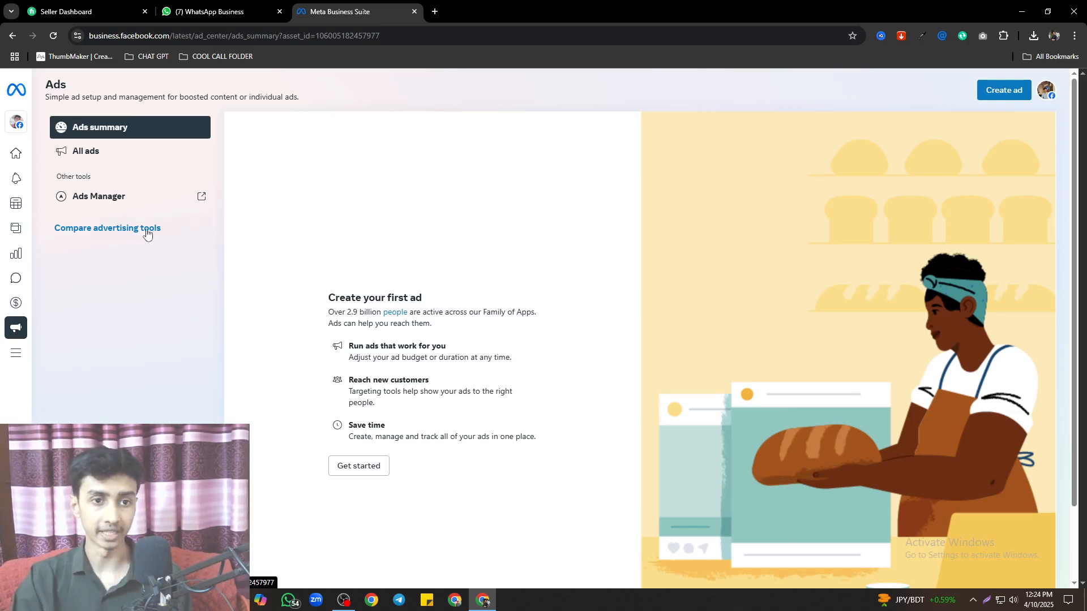
pyautogui.click(158, 194)
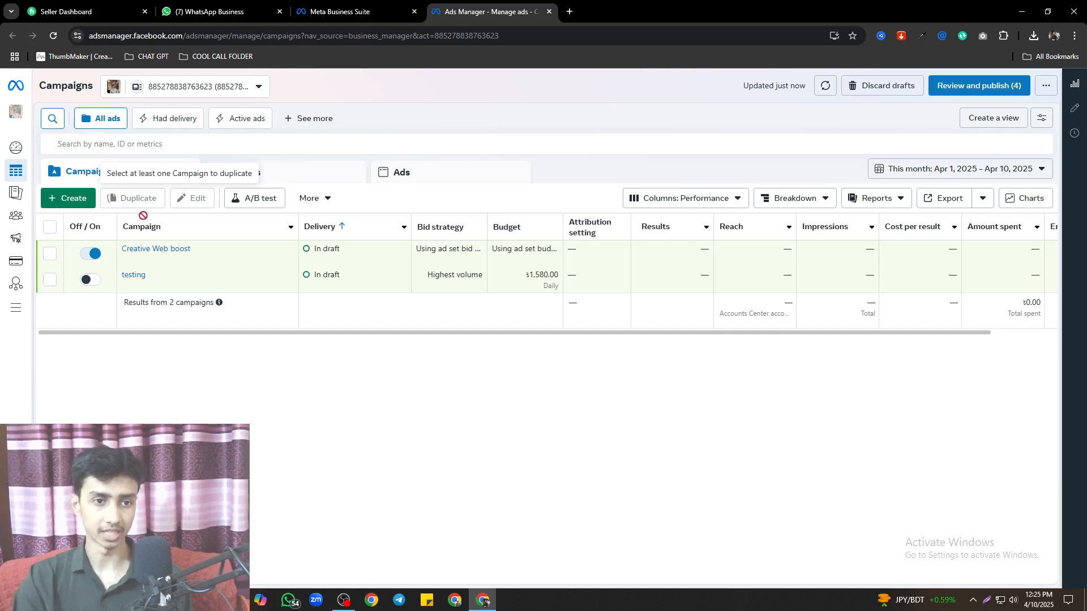
# Delete the two draft campaigns, Creative Web boost and testing, from the campaign list
pyautogui.click(50, 228)
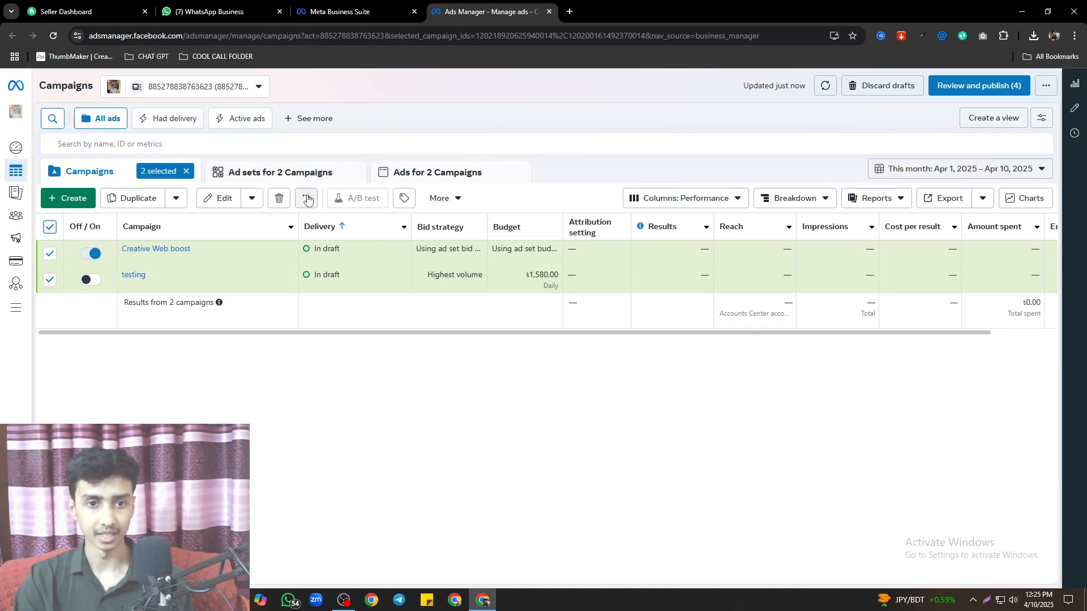
pyautogui.click(282, 202)
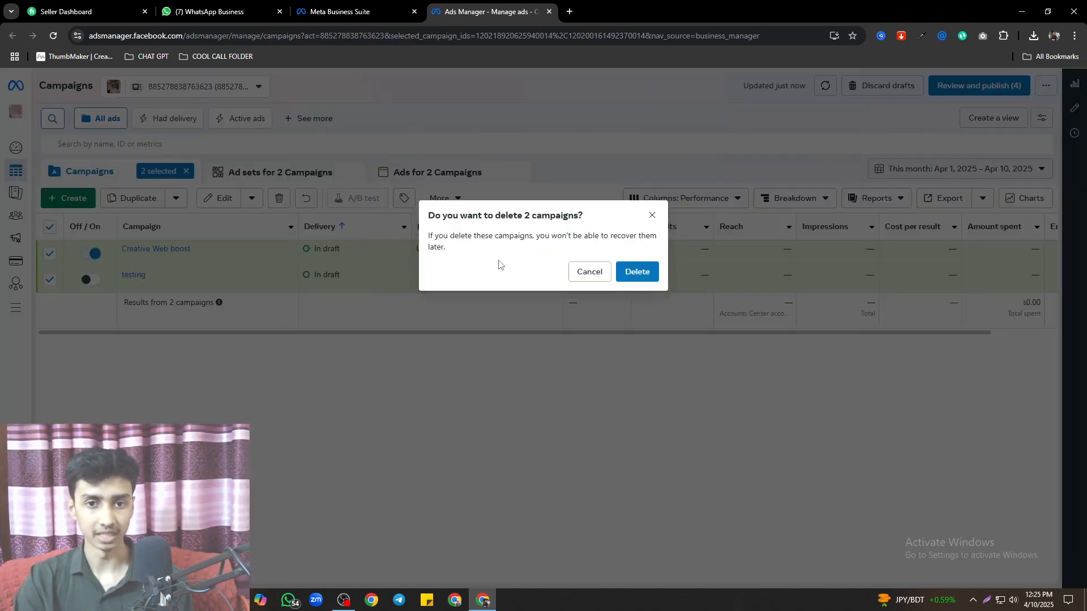
pyautogui.click(634, 272)
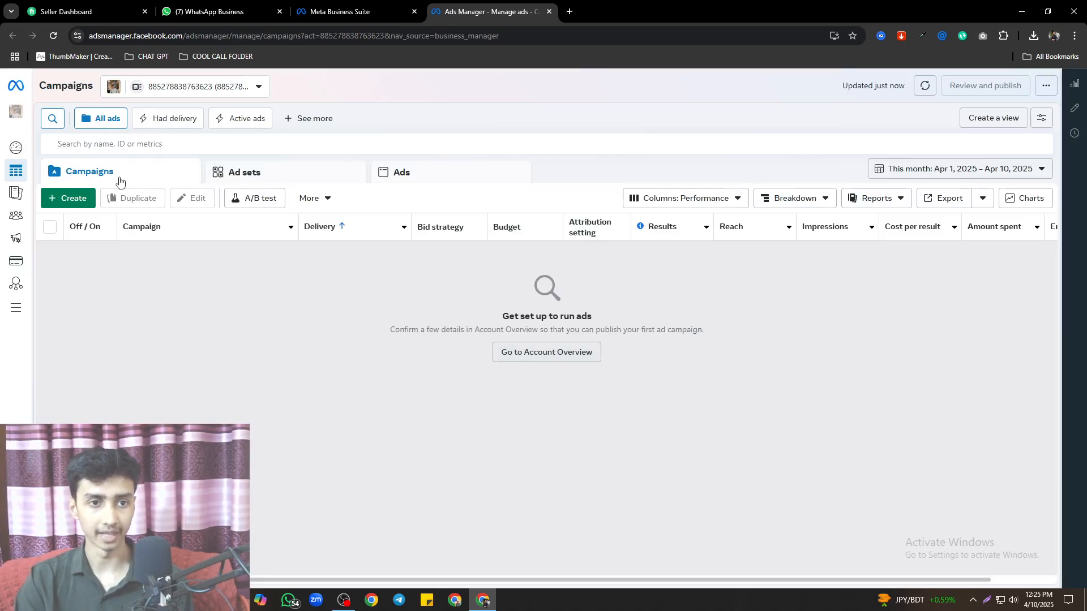
# Examine the Campaigns, Ad sets and Ads levels of the ad account one after another
pyautogui.click(271, 177)
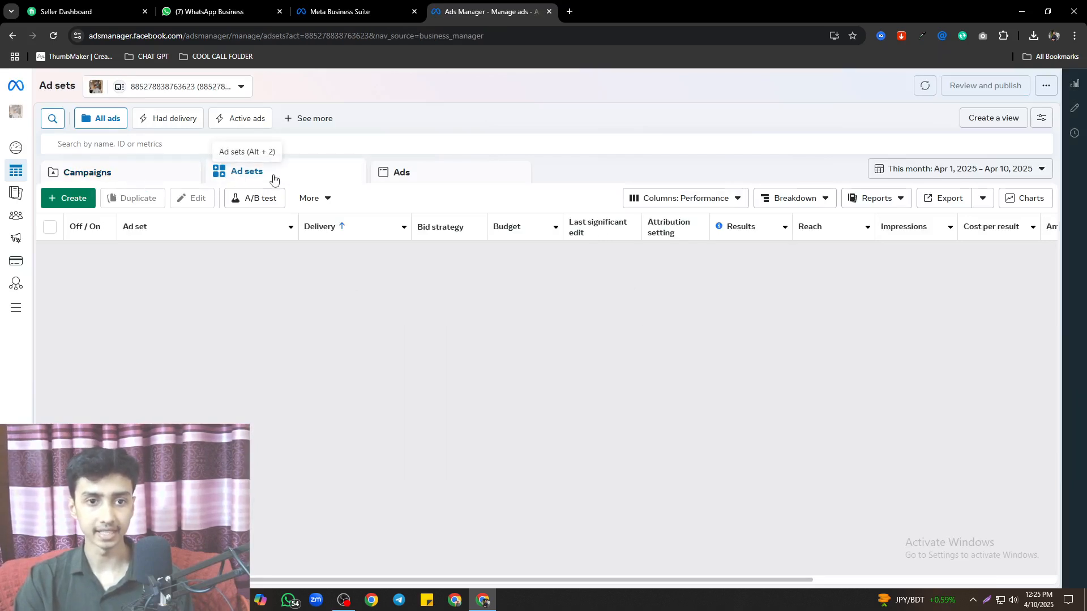
pyautogui.click(411, 179)
pyautogui.click(129, 177)
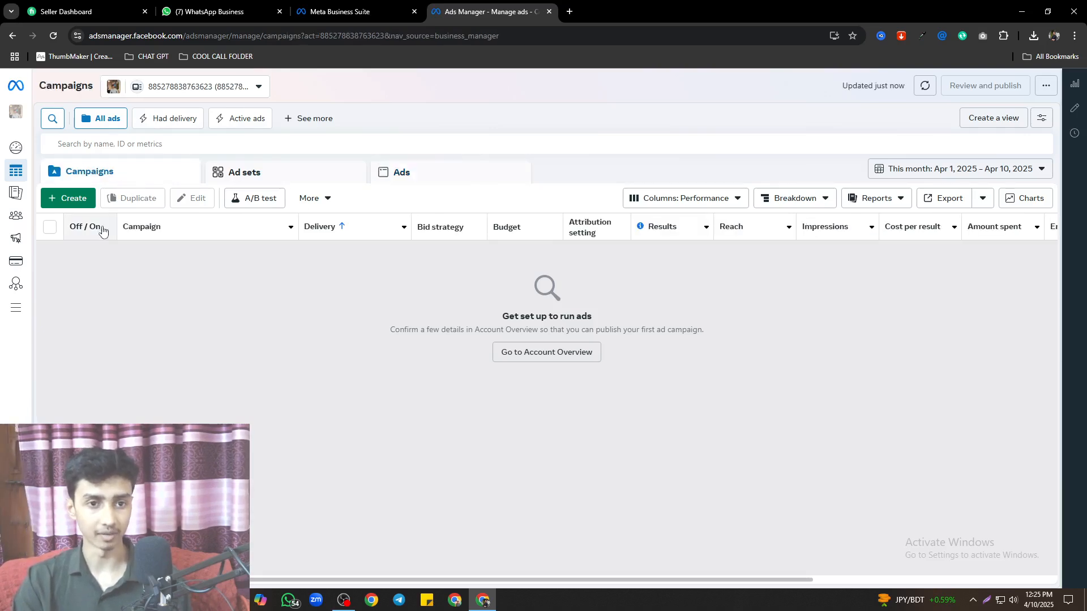
pyautogui.click(237, 181)
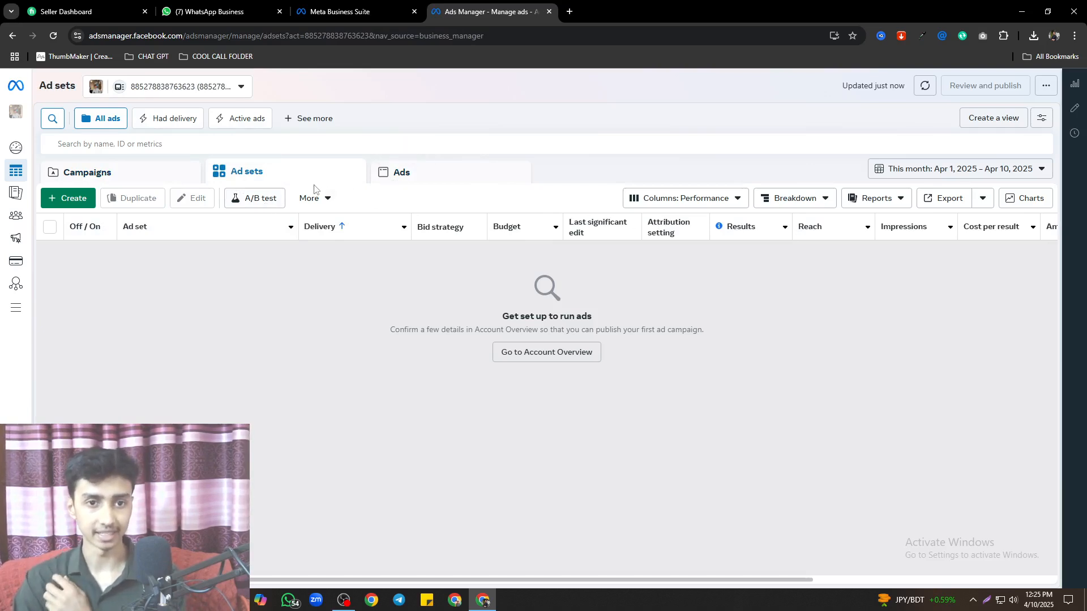
pyautogui.click(400, 177)
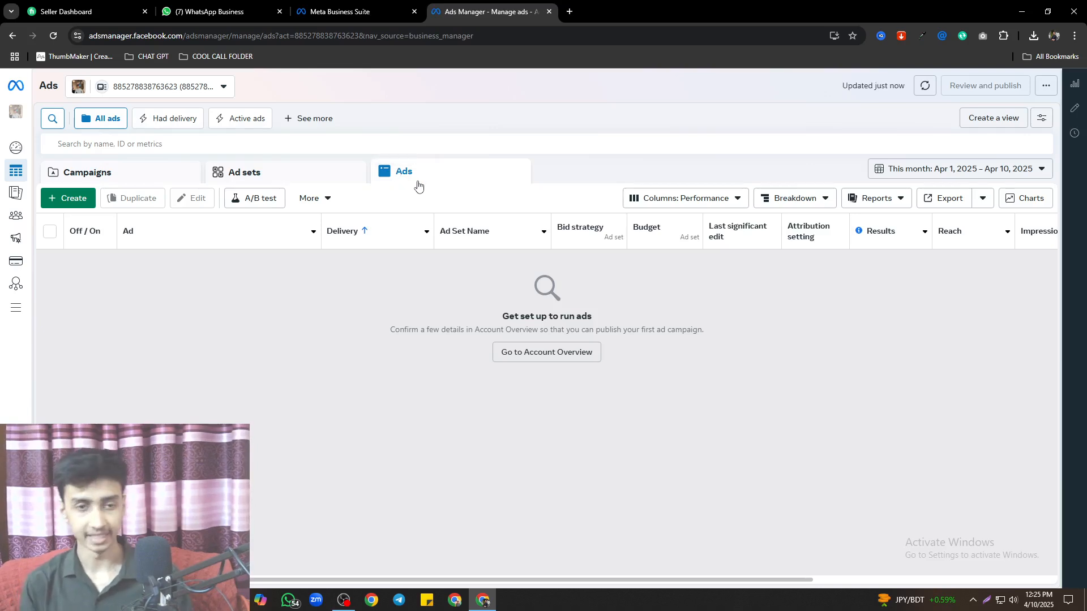
pyautogui.click(313, 173)
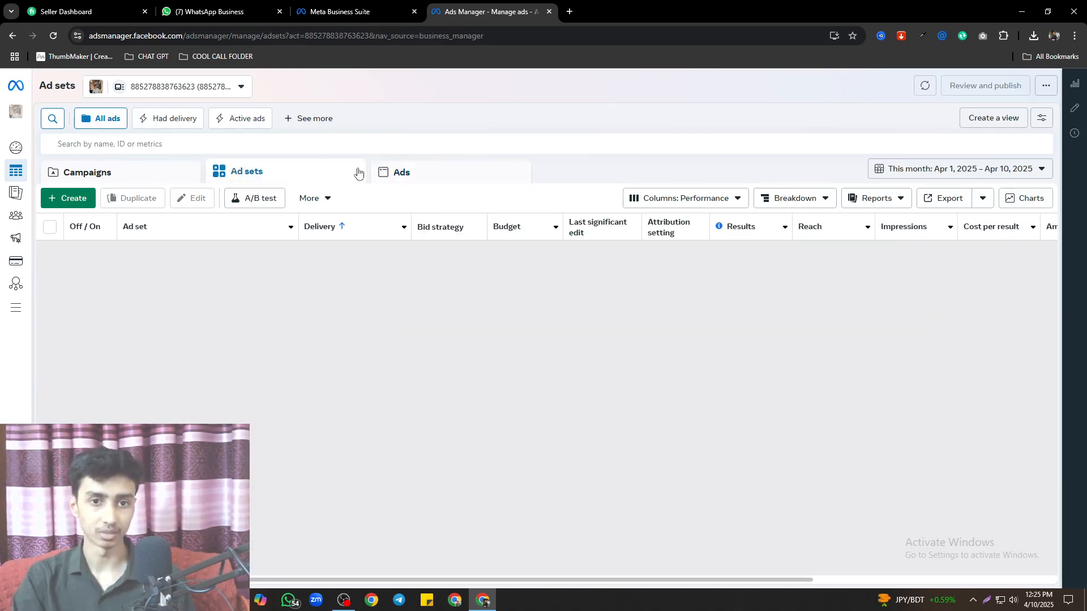
pyautogui.click(490, 177)
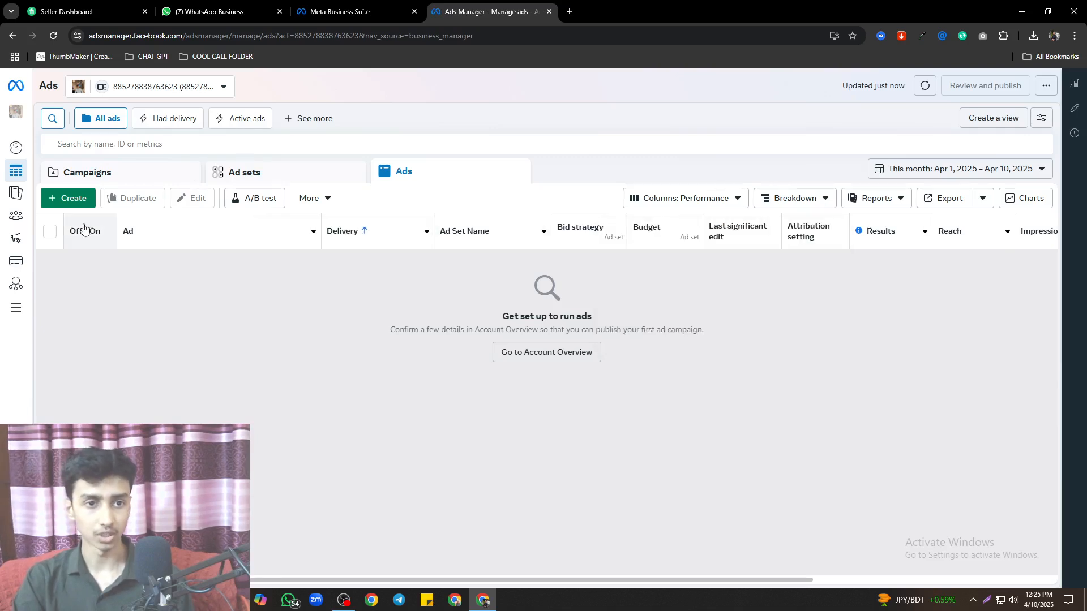
# Start a new campaign at the Campaigns level and choose Awareness as its objective
pyautogui.click(138, 172)
pyautogui.click(71, 203)
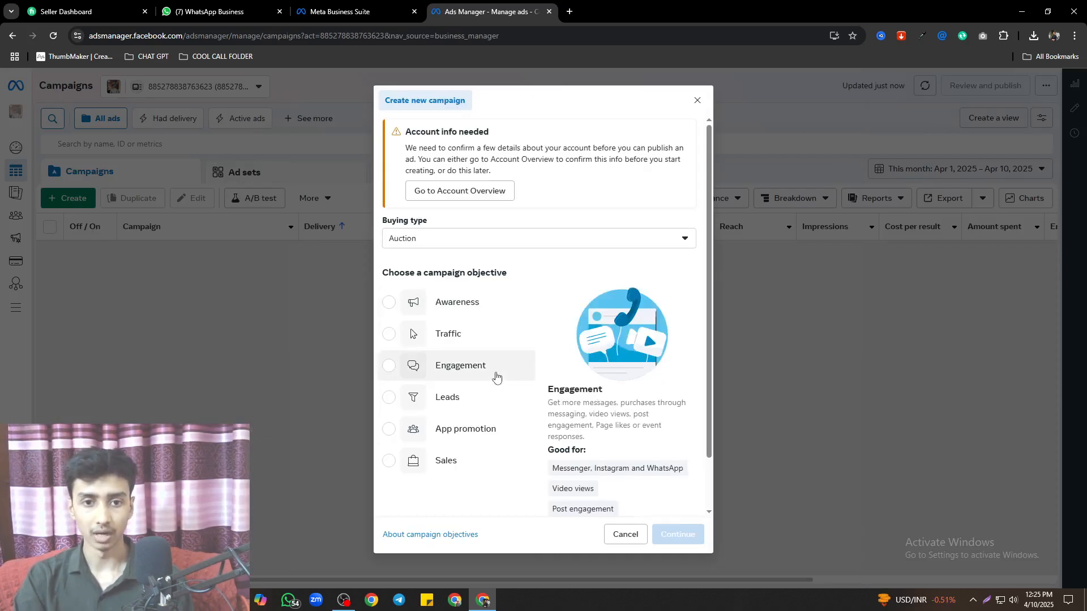
pyautogui.click(485, 313)
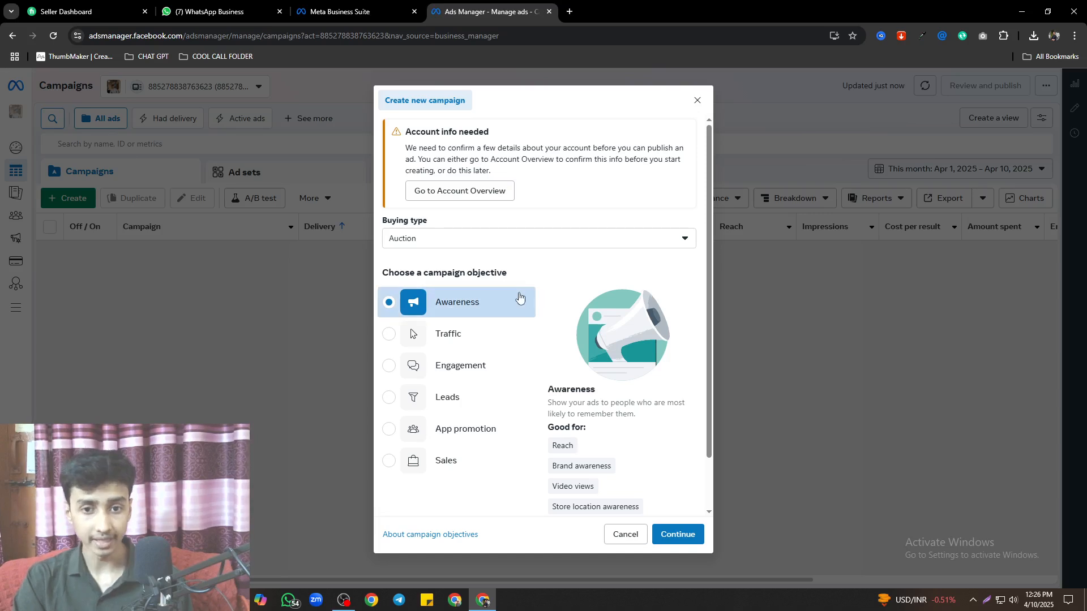
# Review what the Awareness objective is good for, read the help article on the reach objective, and close it
pyautogui.scroll(-1, 519, 298)
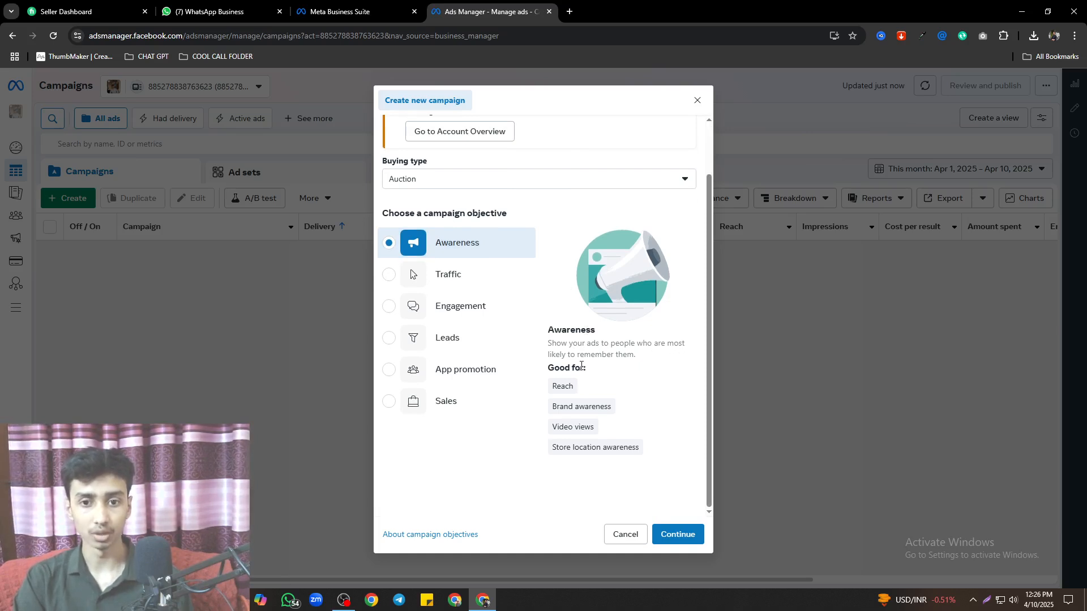
pyautogui.moveTo(622, 329)
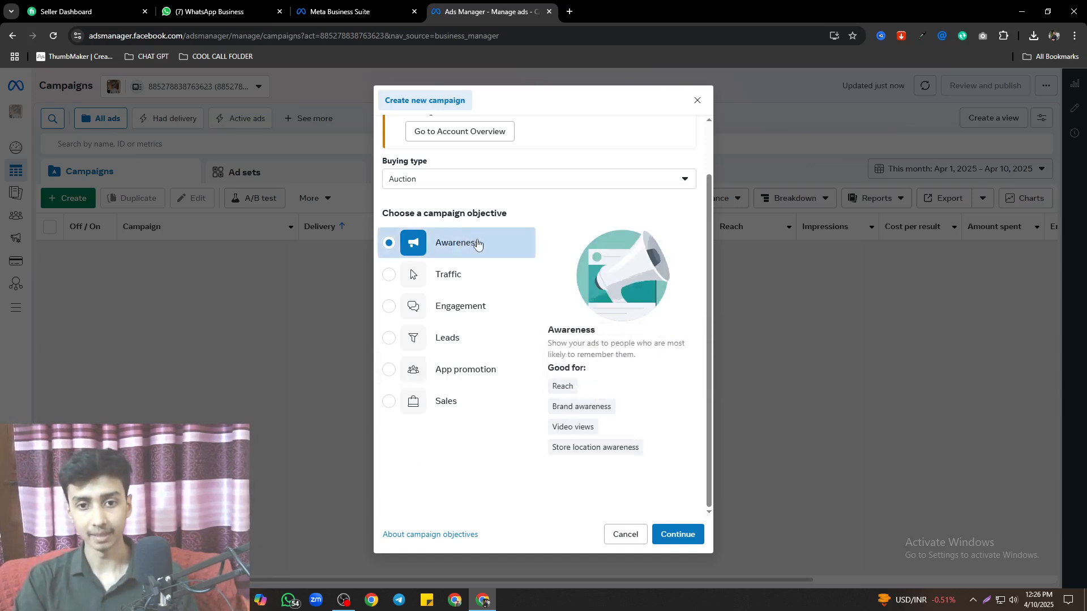
pyautogui.moveTo(589, 393)
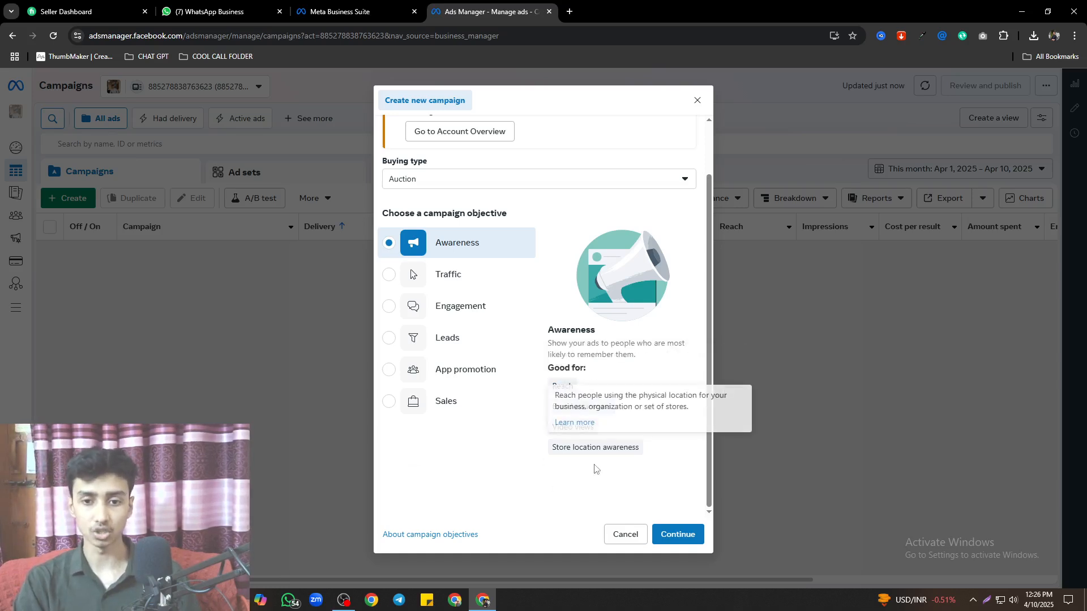
pyautogui.moveTo(642, 453)
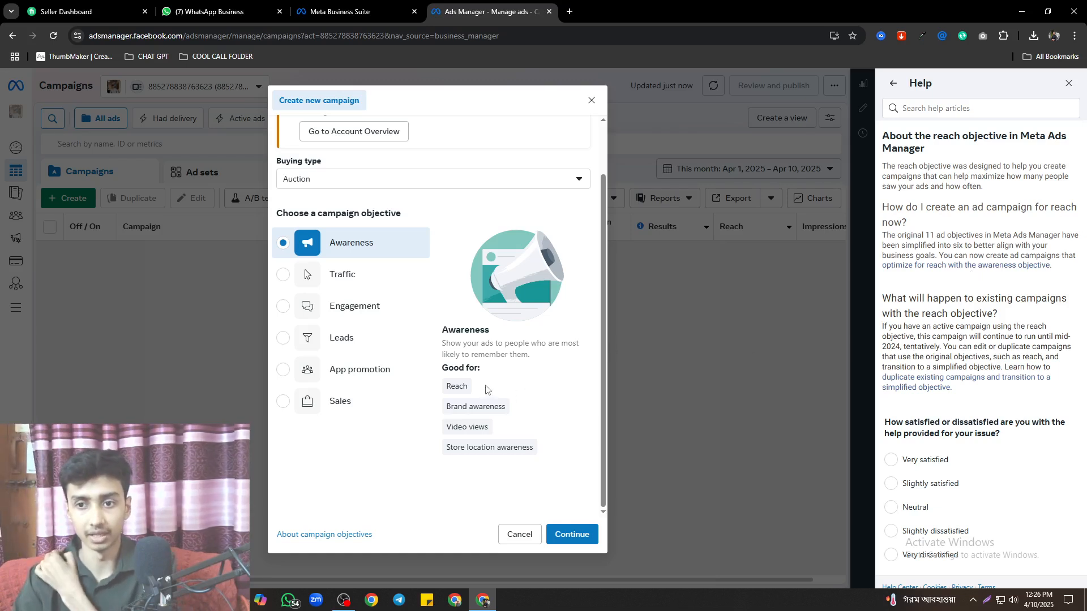
pyautogui.moveTo(461, 384)
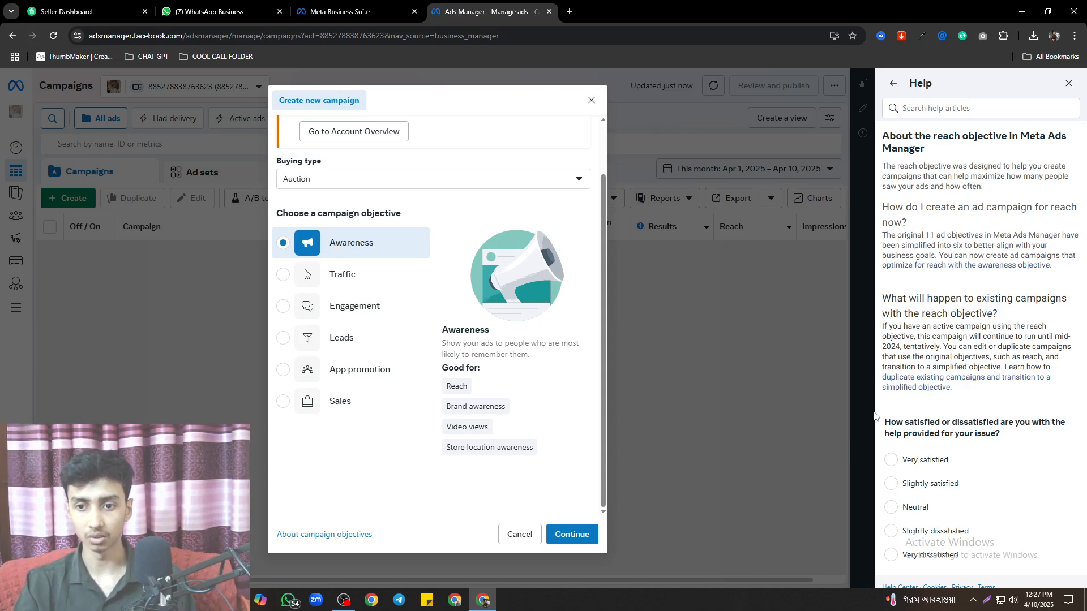
pyautogui.moveTo(994, 192); pyautogui.dragTo(882, 169)
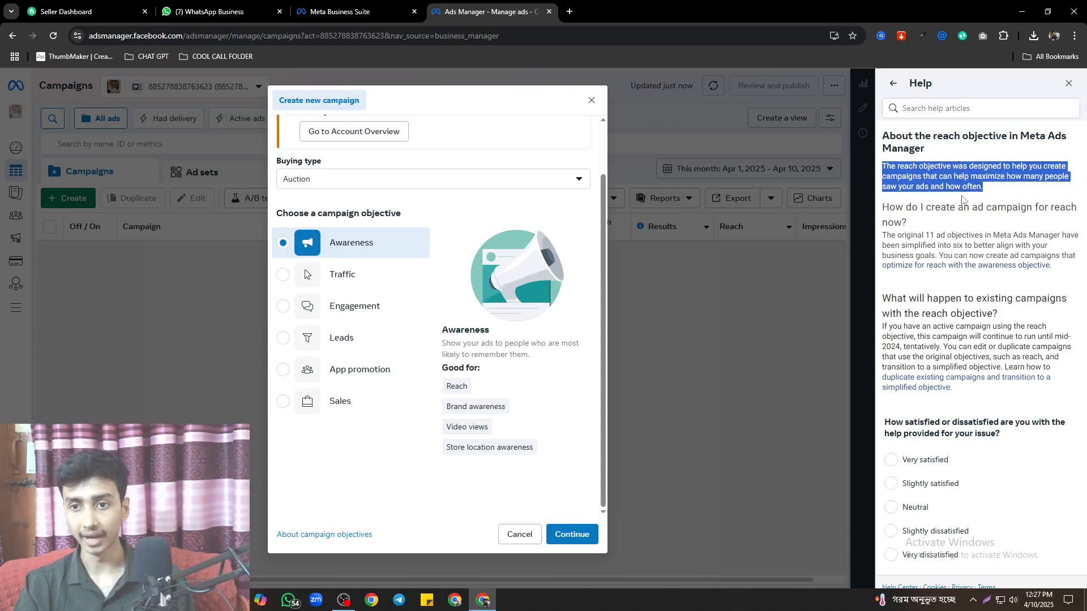
pyautogui.click(1068, 83)
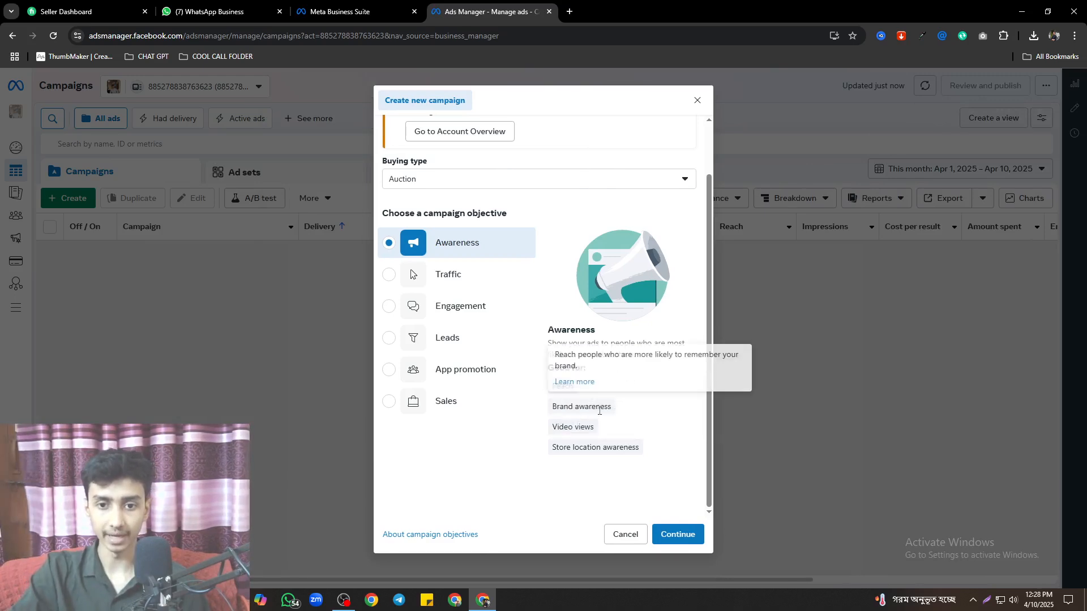
# Open the help article for brand awareness and read through the description of the awareness objective
pyautogui.click(574, 382)
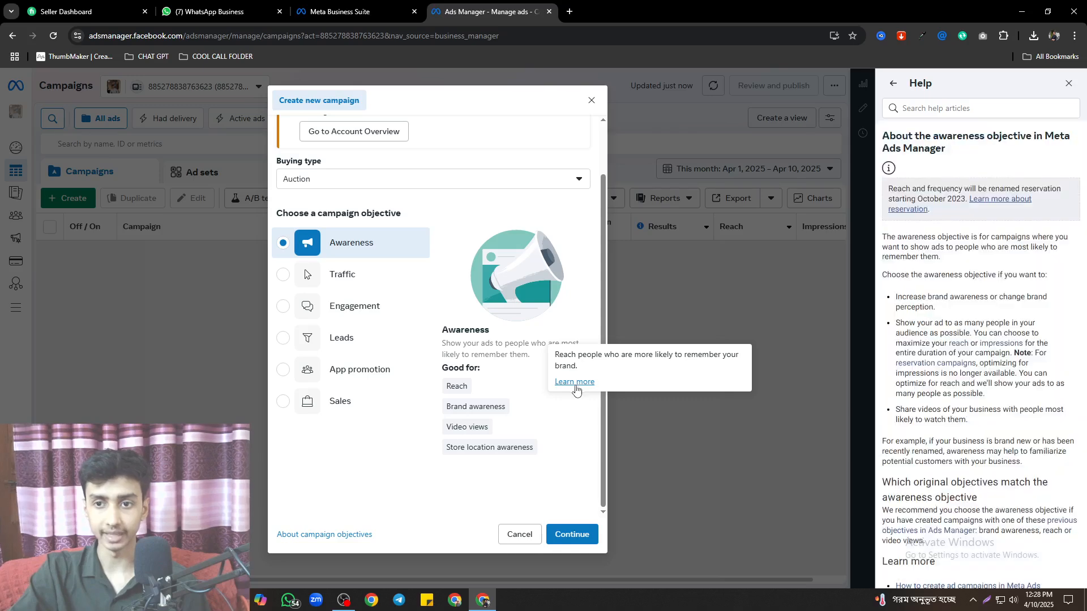
pyautogui.scroll(-5, 936, 348)
pyautogui.scroll(3, 937, 348)
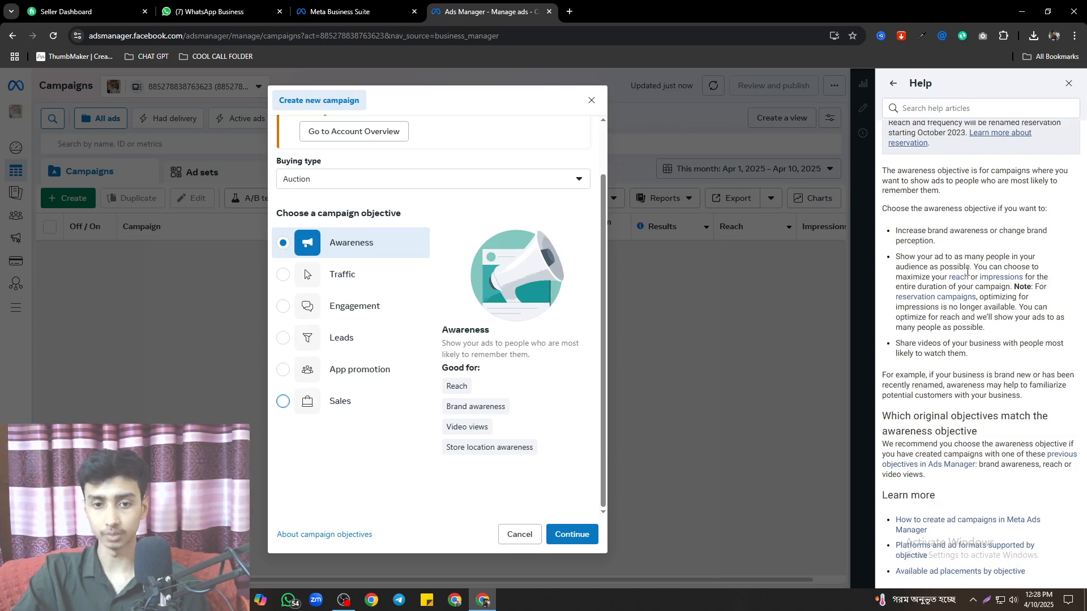
# Open the help article about the video views goal of the Awareness objective
pyautogui.moveTo(473, 413)
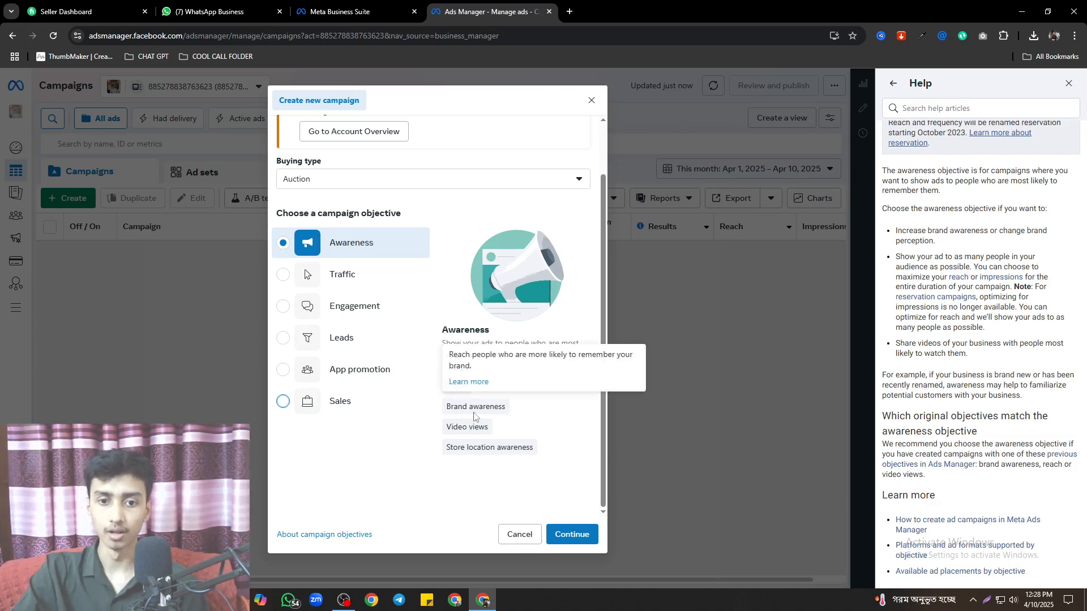
pyautogui.moveTo(480, 431)
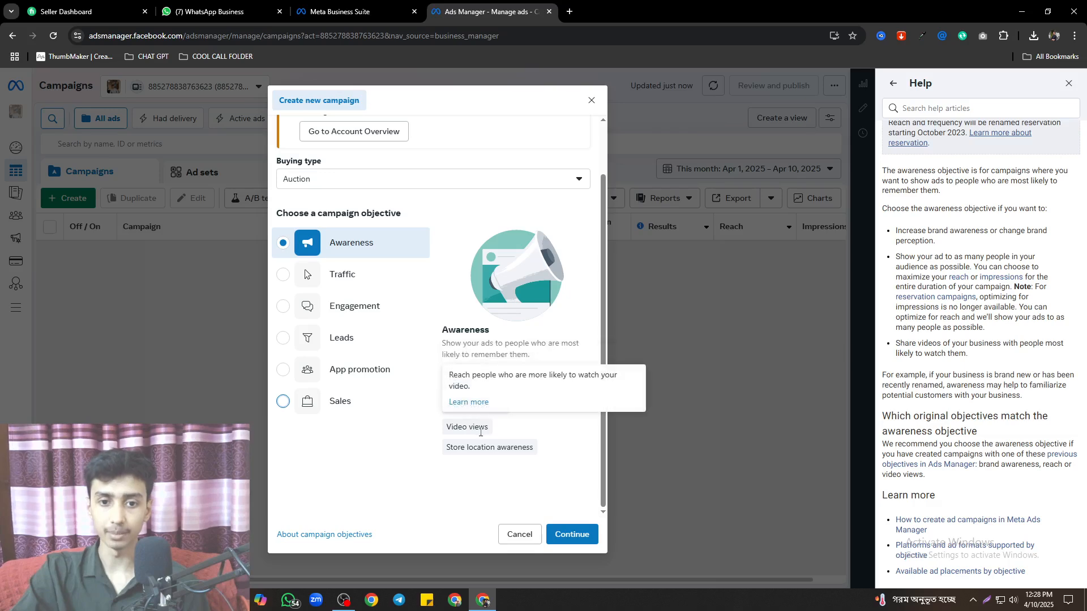
pyautogui.click(470, 402)
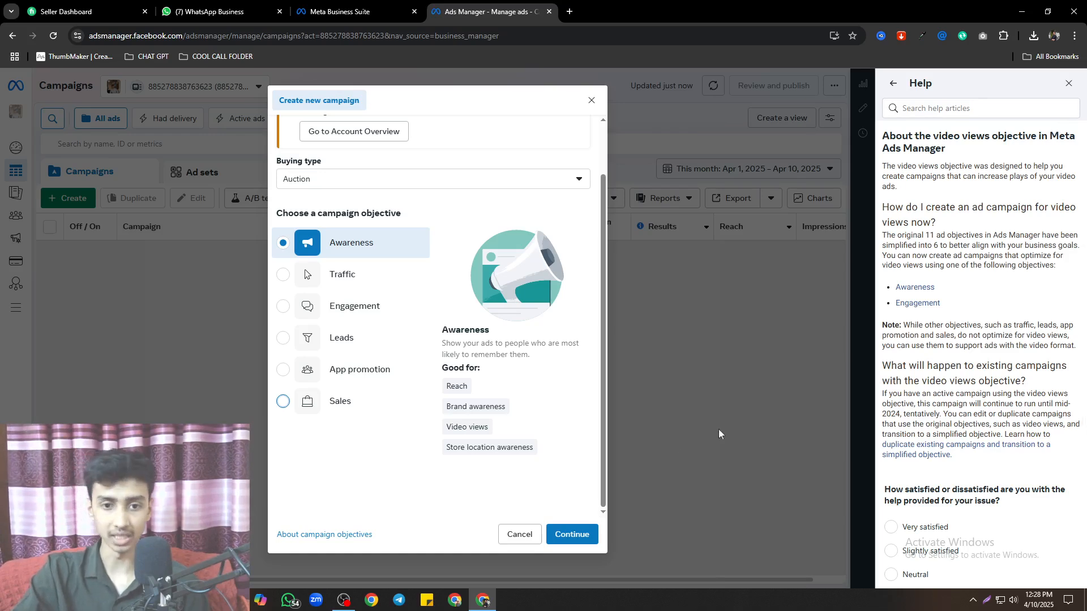
# Open the help article about the store location awareness goal and read its opening paragraph on the store traffic objective
pyautogui.moveTo(451, 457)
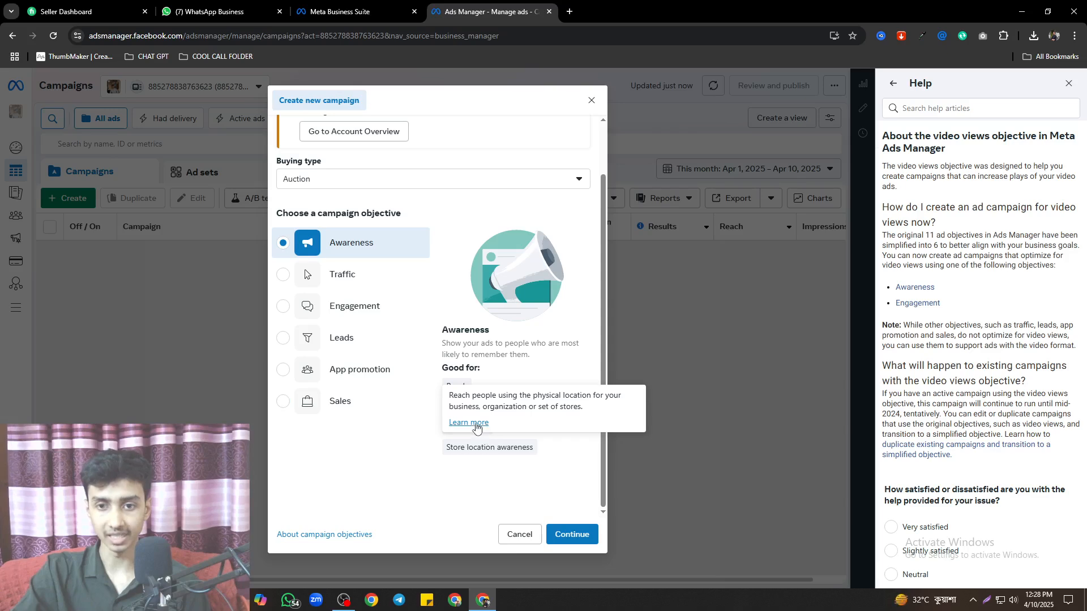
pyautogui.click(469, 423)
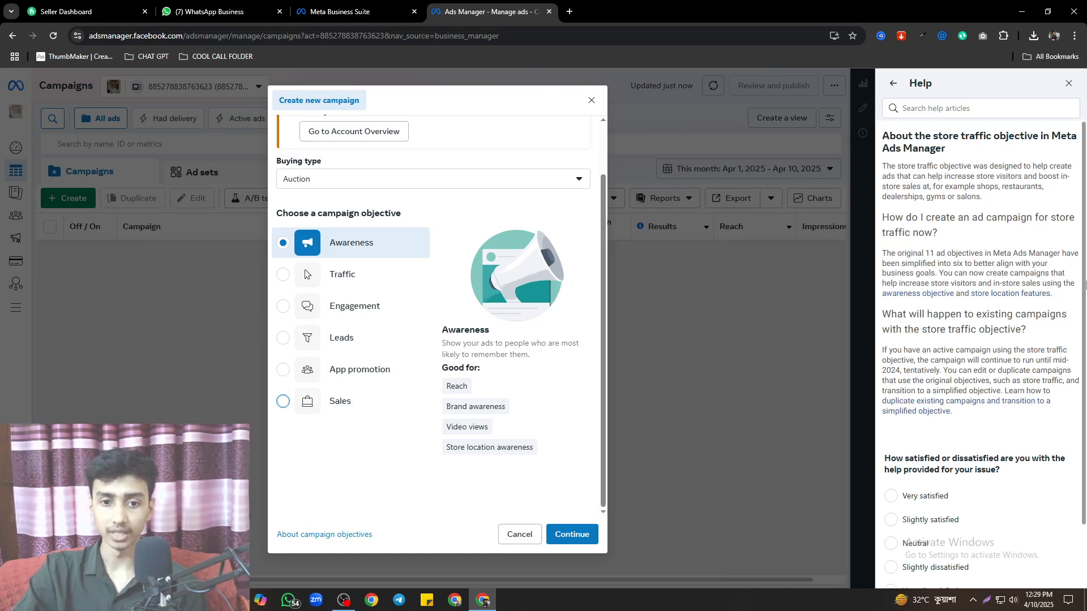
pyautogui.moveTo(888, 170); pyautogui.dragTo(991, 199)
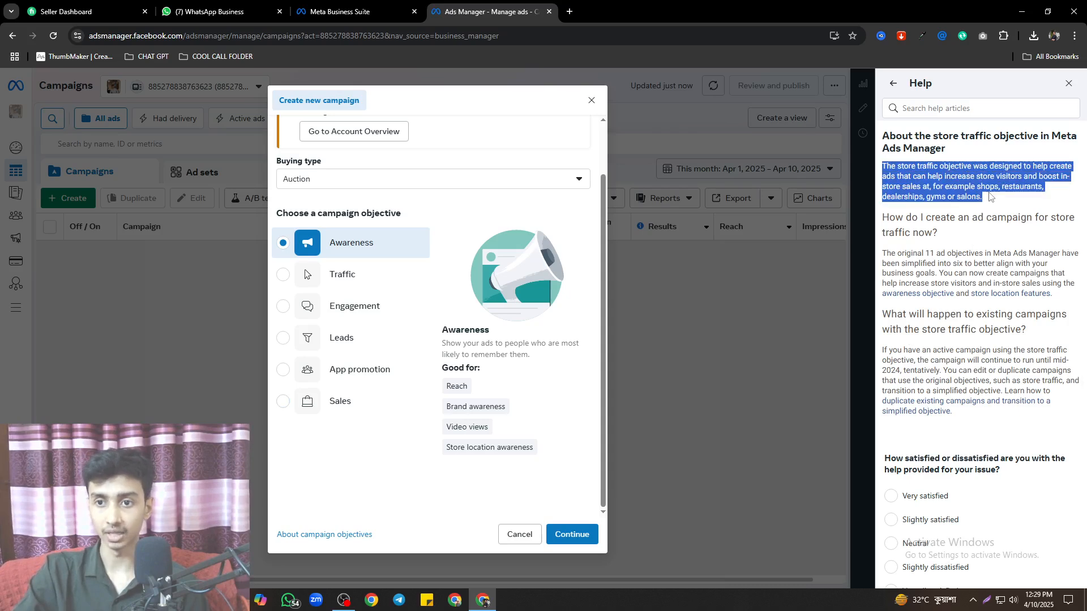
pyautogui.click(990, 202)
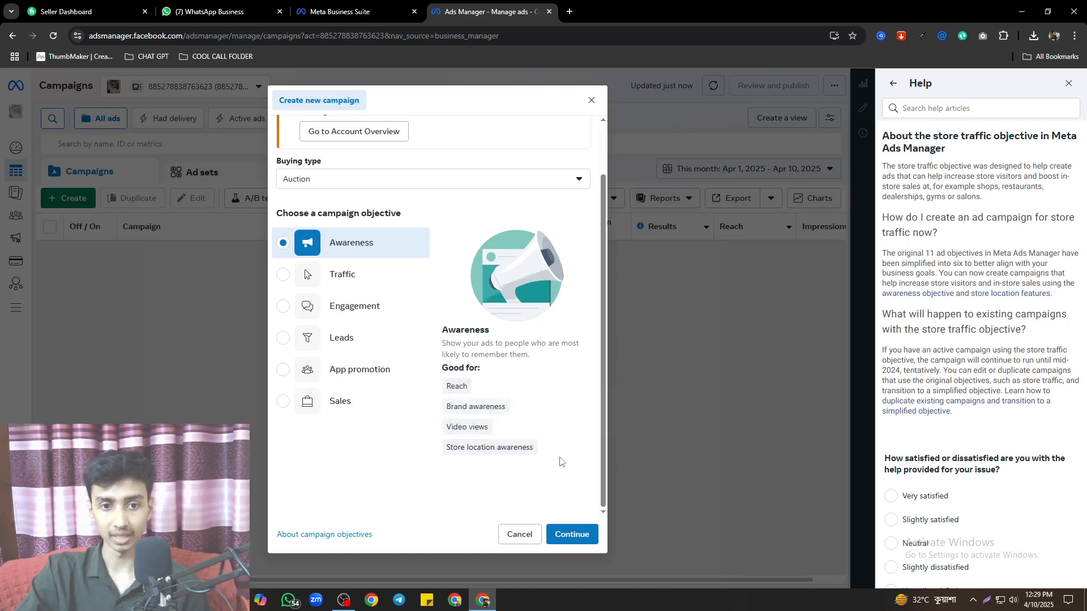
# Continue with the Awareness objective and name the new campaign "Creative Web Boost 1st campain"
pyautogui.click(565, 539)
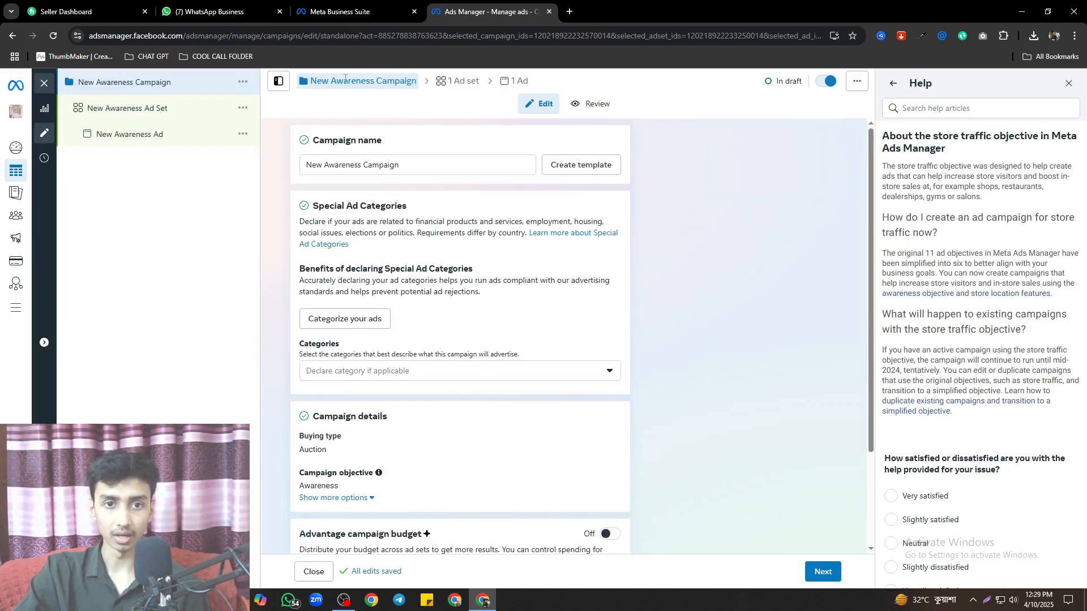
pyautogui.moveTo(420, 165); pyautogui.dragTo(298, 163)
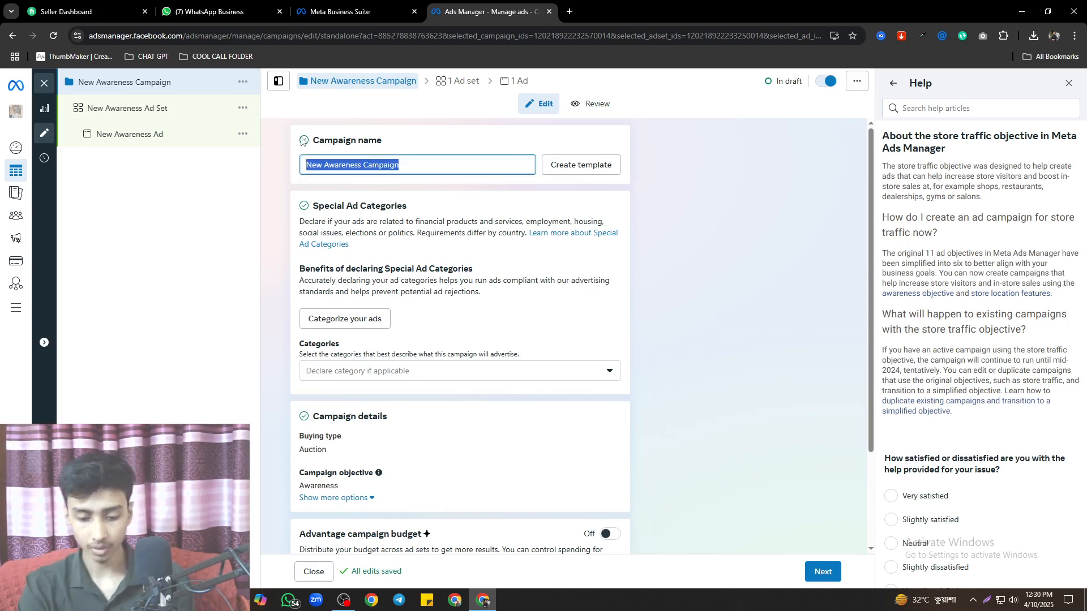
pyautogui.write('Cre')
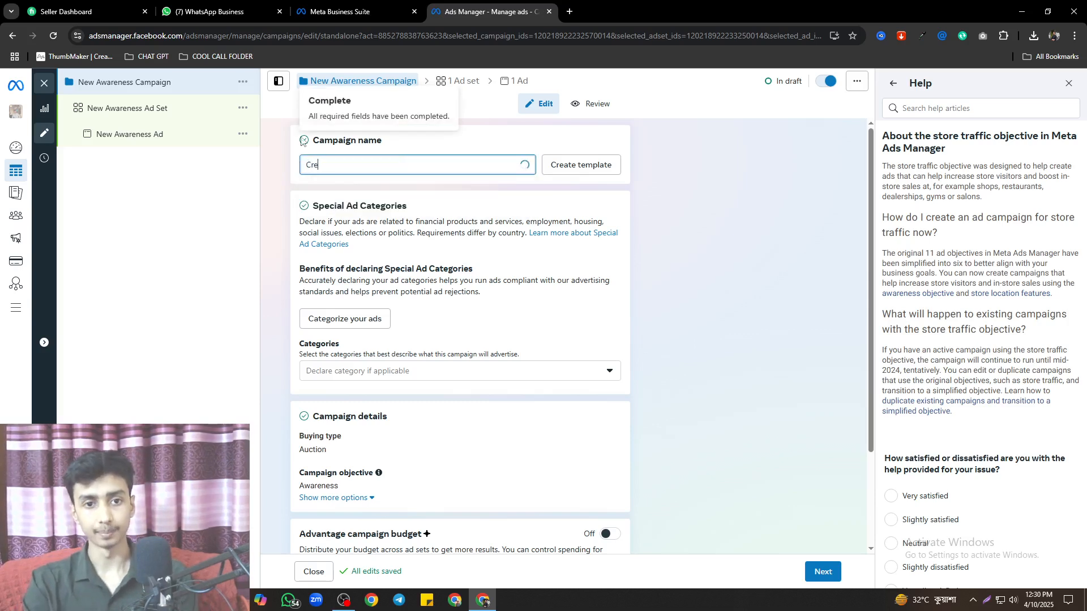
pyautogui.write('ative Wb')
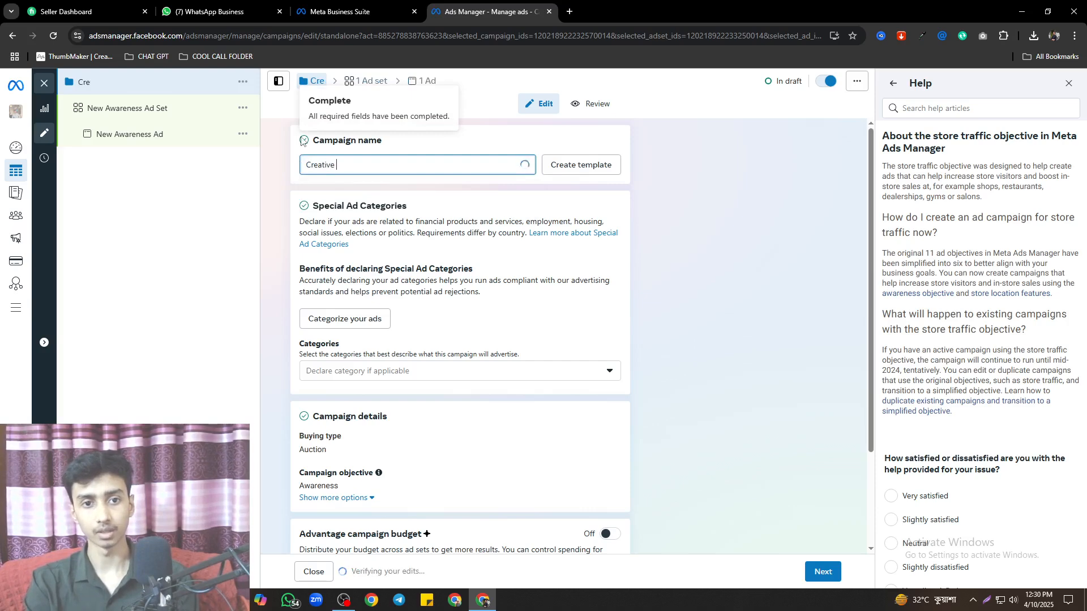
pyautogui.press('BackSpace')
pyautogui.press('BackSpace')
pyautogui.write('eb ')
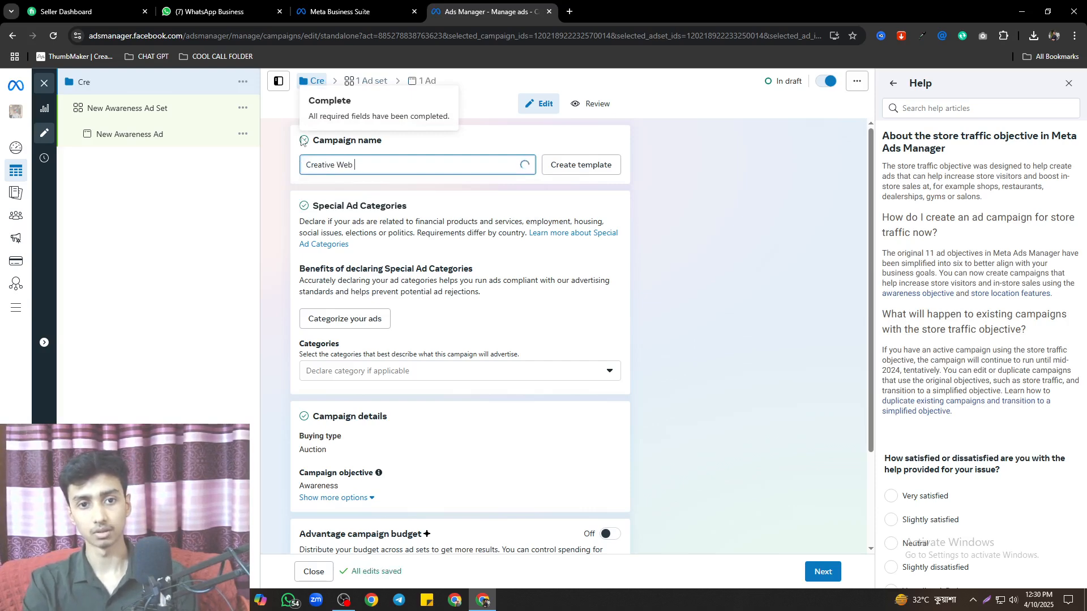
pyautogui.write('Boost')
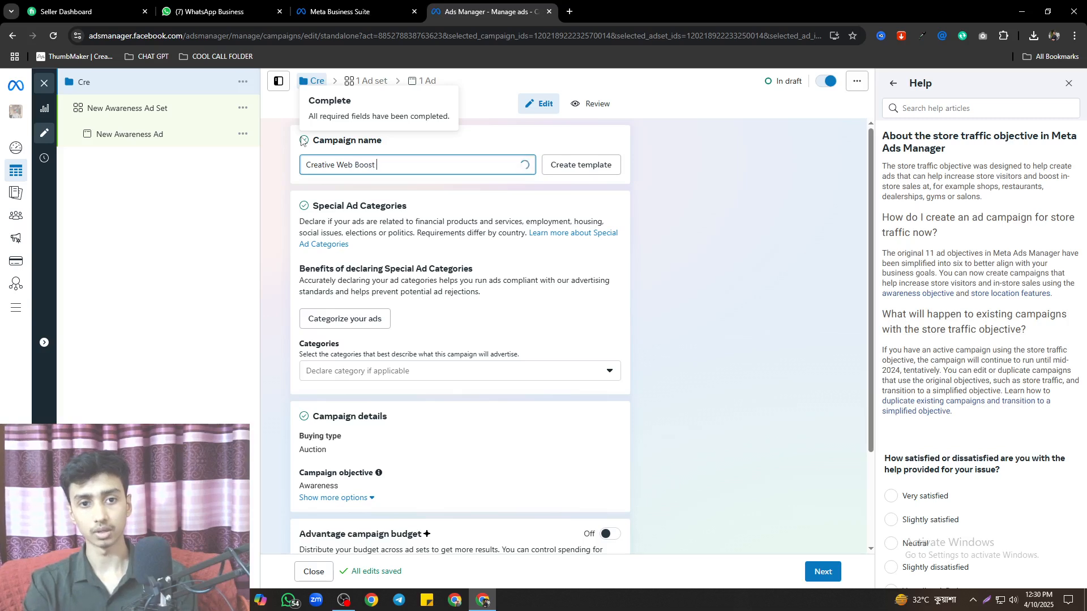
pyautogui.write(' 1')
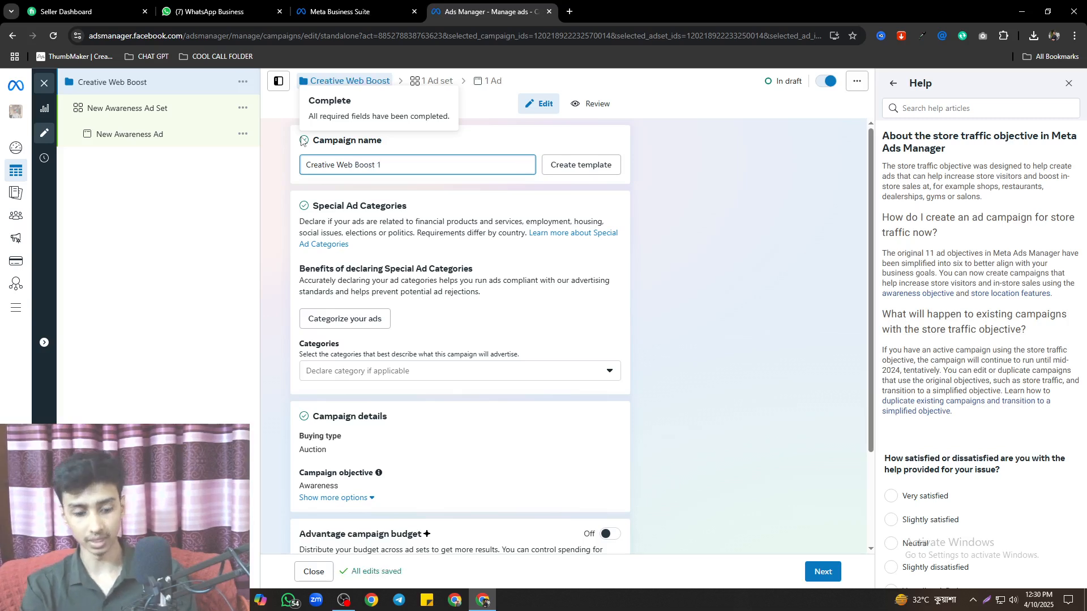
pyautogui.write('st')
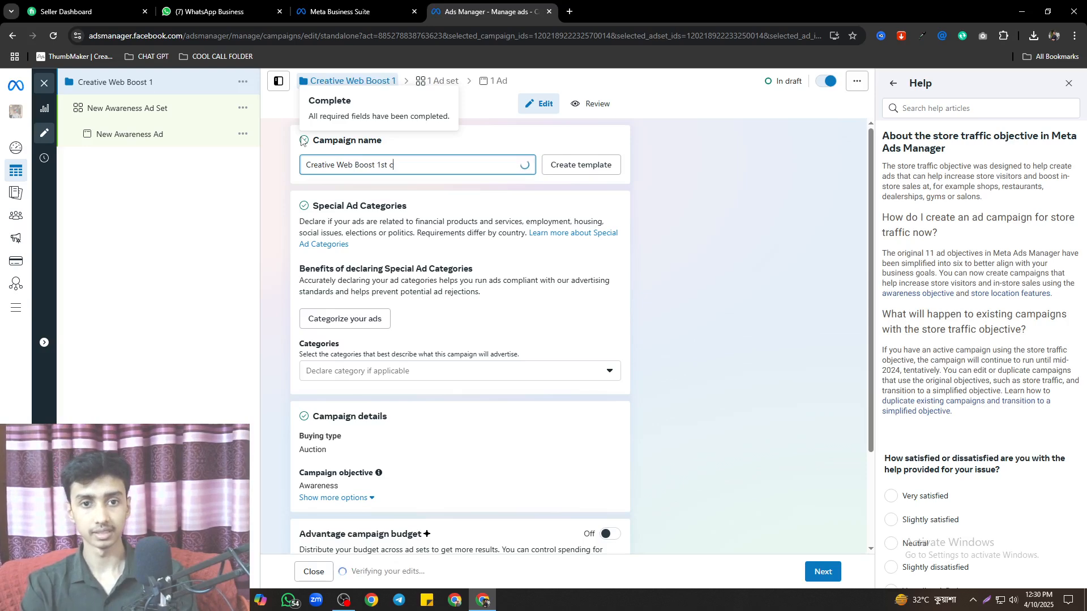
pyautogui.write('campain')
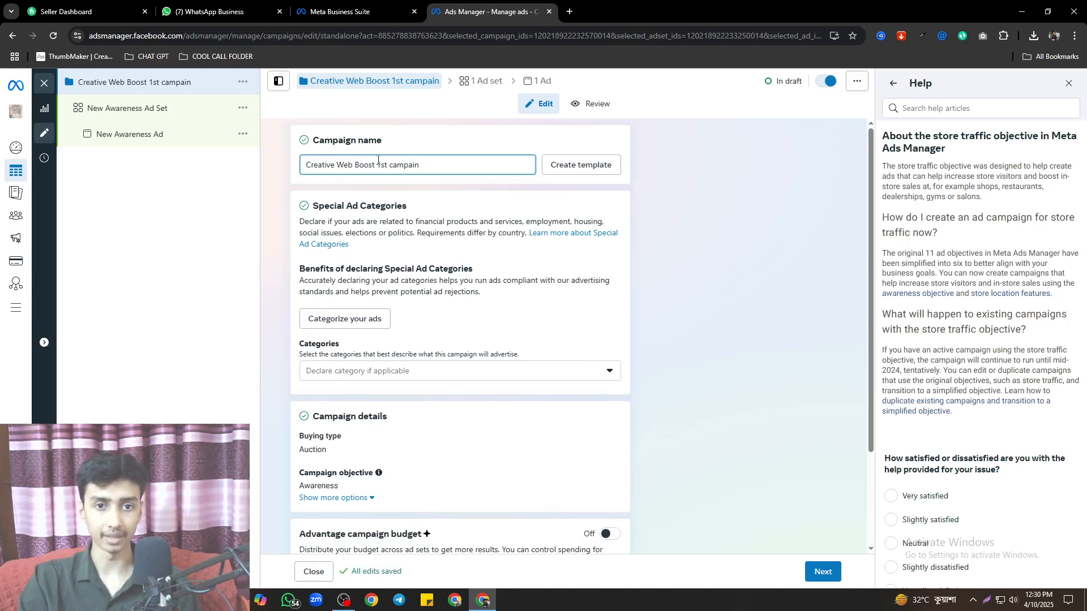
pyautogui.moveTo(376, 166); pyautogui.dragTo(446, 179)
pyautogui.click(446, 179)
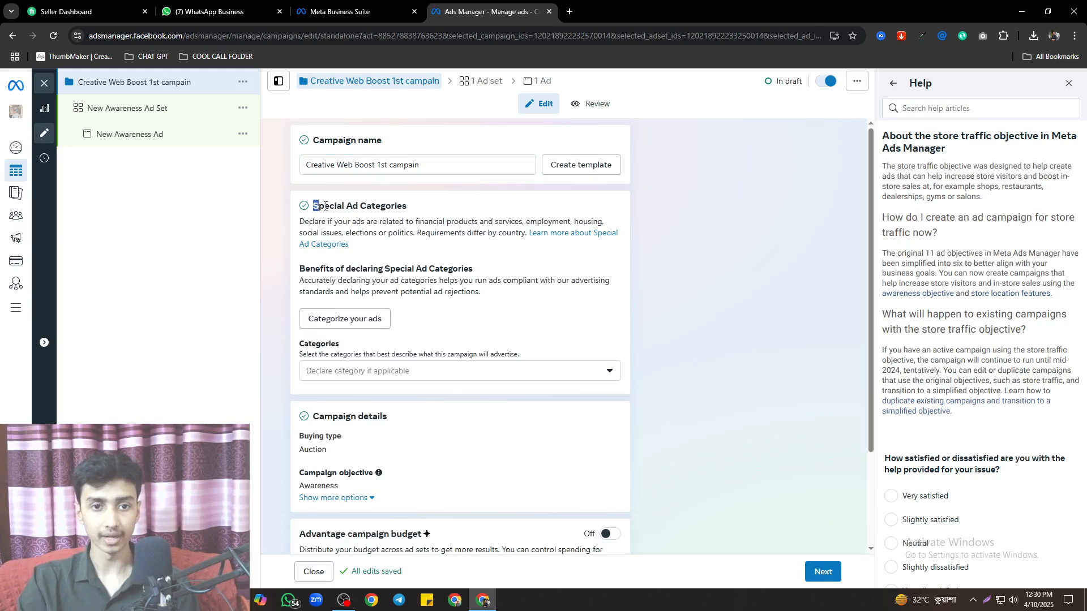
# Review the Special Ad Categories section, open its help article, and skim the article from start to end
pyautogui.moveTo(326, 207); pyautogui.dragTo(432, 207)
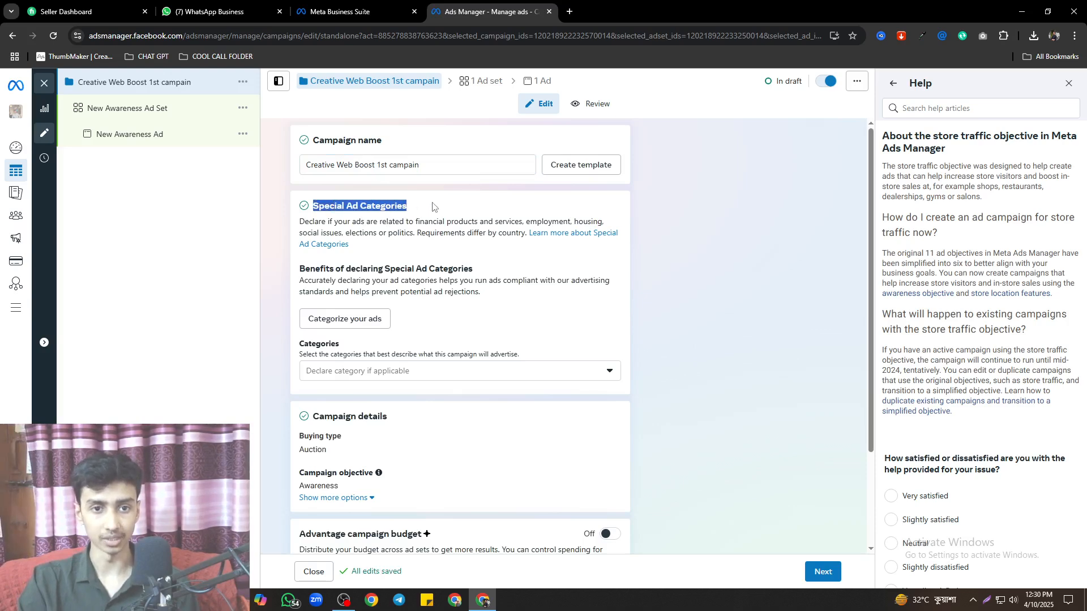
pyautogui.click(322, 229)
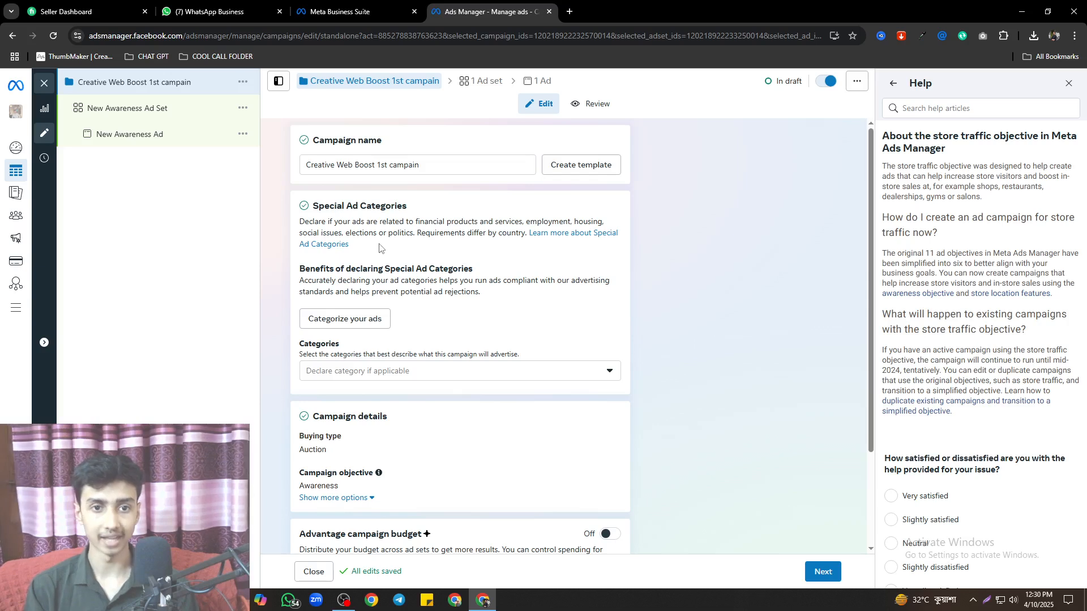
pyautogui.click(542, 238)
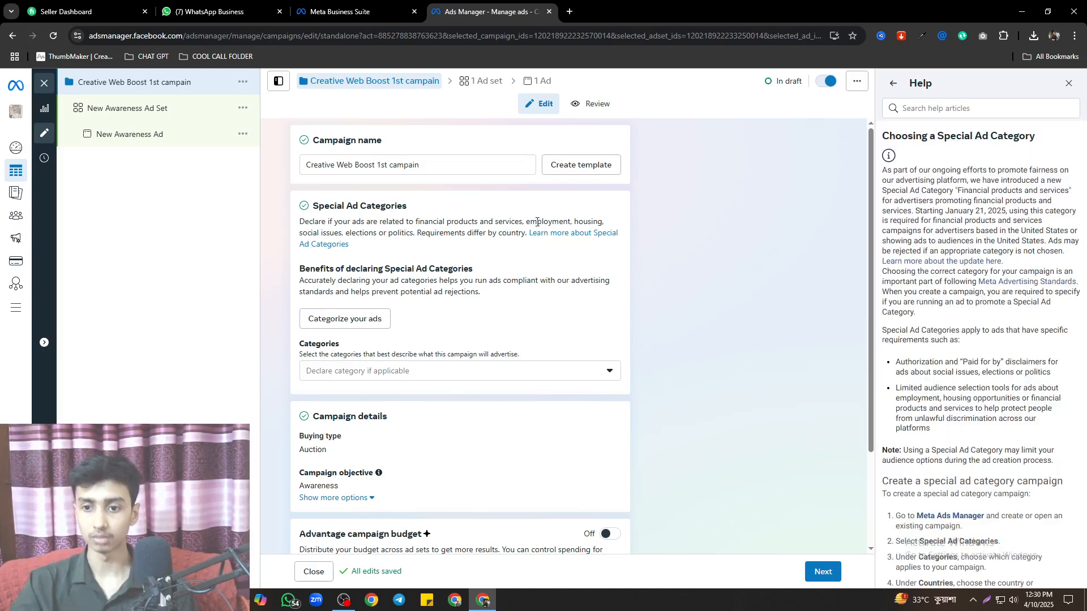
pyautogui.scroll(-12, 1051, 347)
pyautogui.scroll(4, 1051, 346)
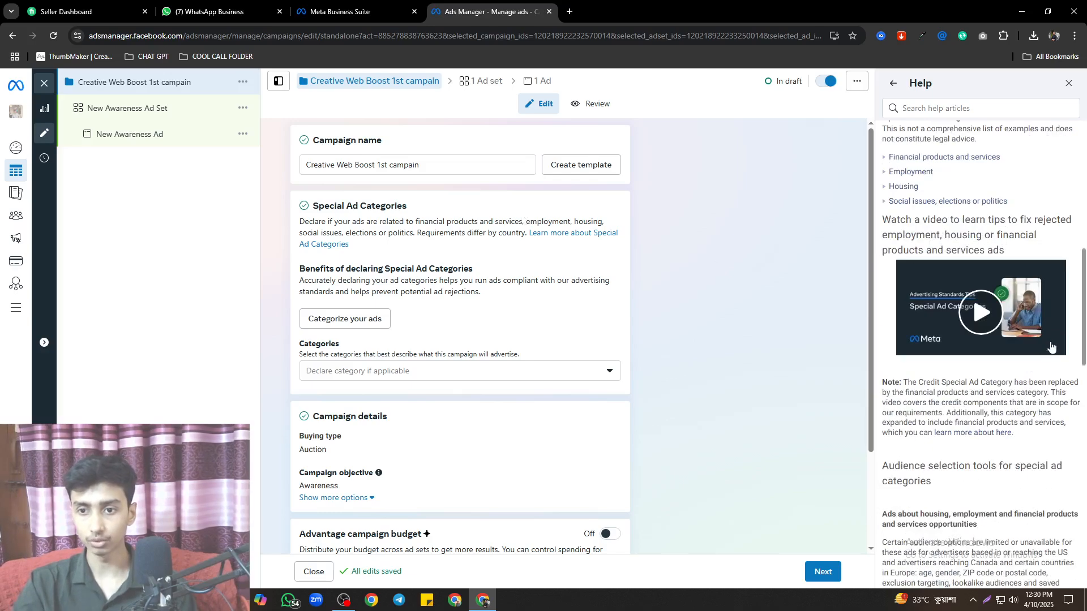
pyautogui.scroll(-15, 1051, 346)
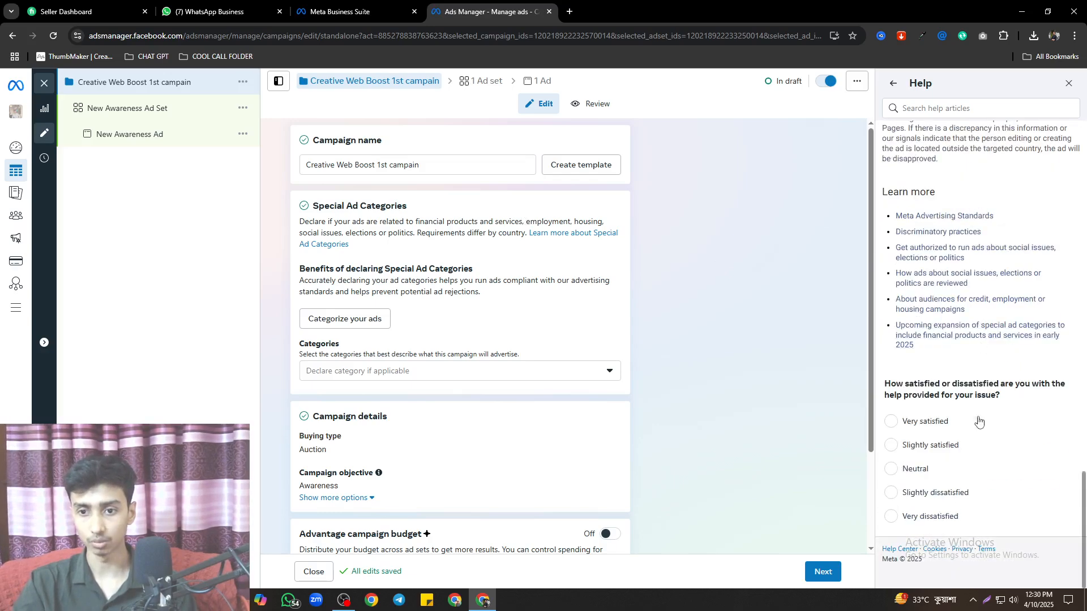
pyautogui.scroll(20, 979, 422)
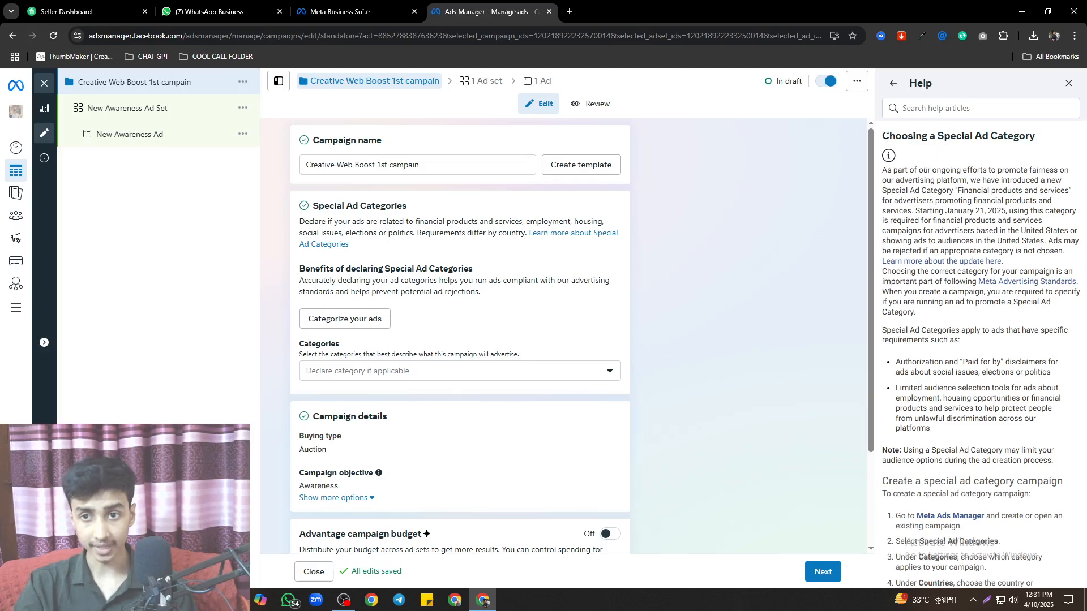
# Copy the full text of the "Choosing a Special Ad Category" help article and open ChatGPT in a new browser tab
pyautogui.moveTo(884, 136); pyautogui.dragTo(1002, 365)
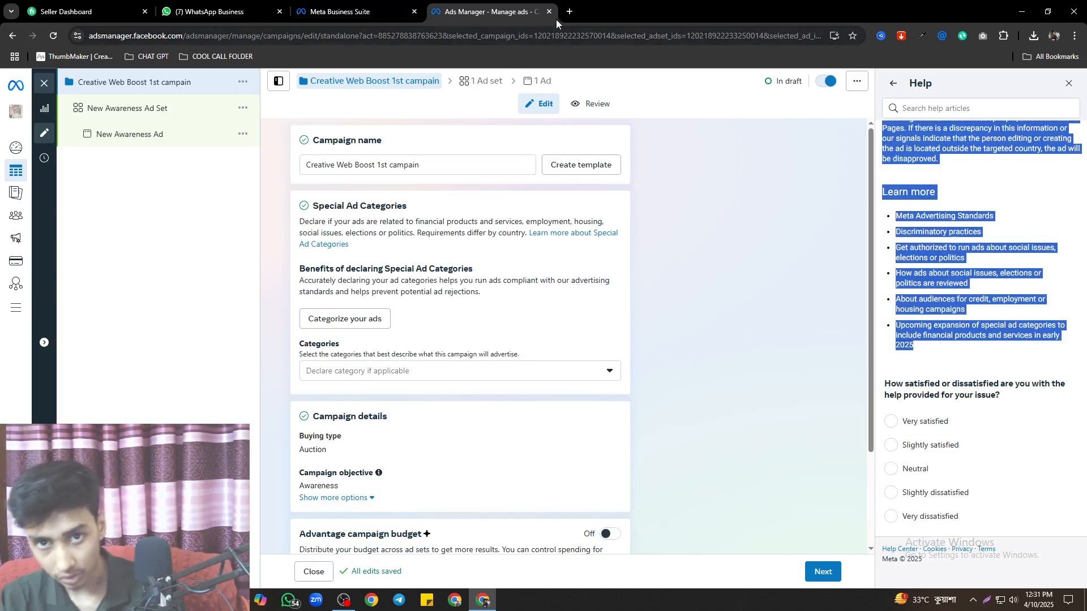
pyautogui.click(571, 10)
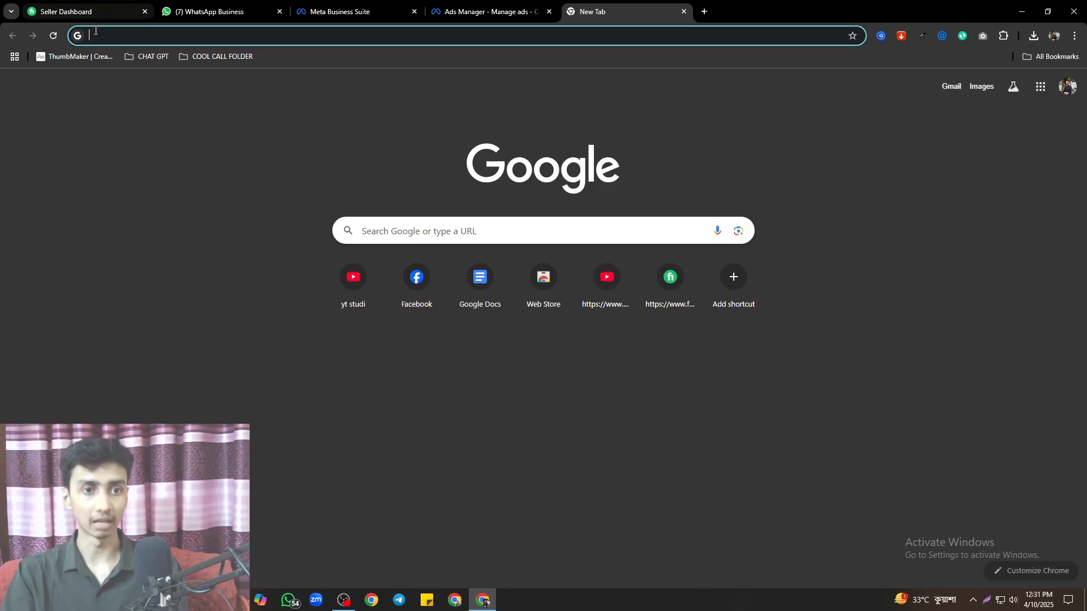
pyautogui.click(140, 57)
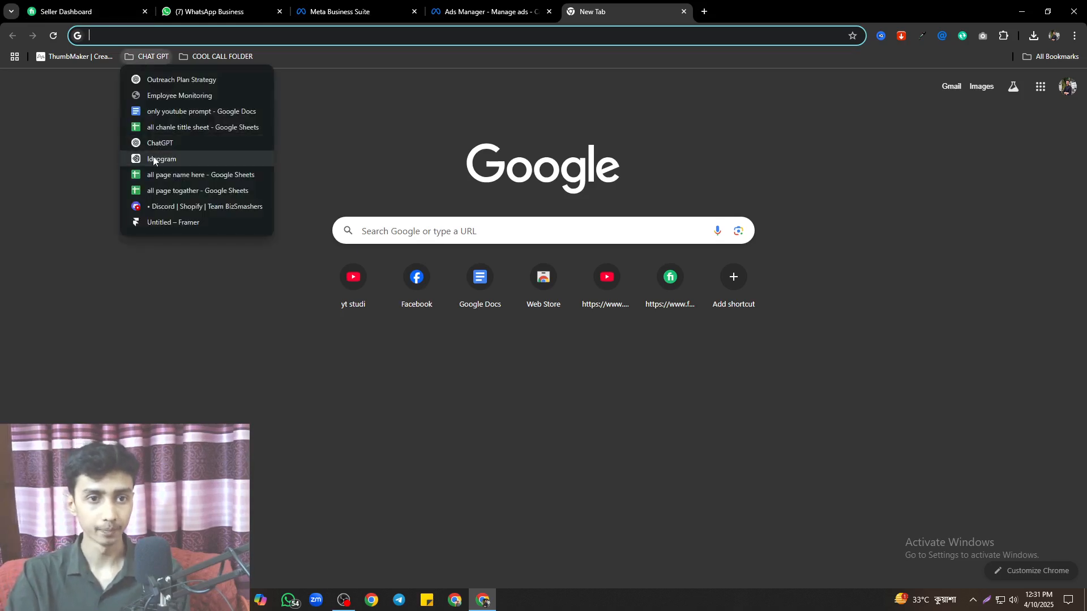
pyautogui.click(148, 143)
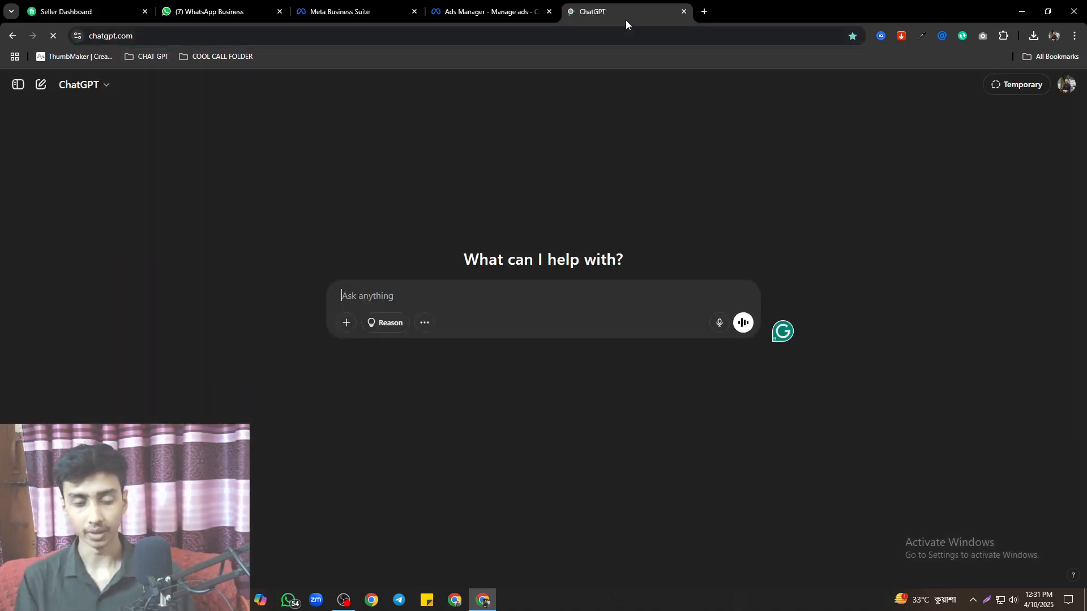
# Ask ChatGPT "can you teach me fb ads"
pyautogui.write('can y0o')
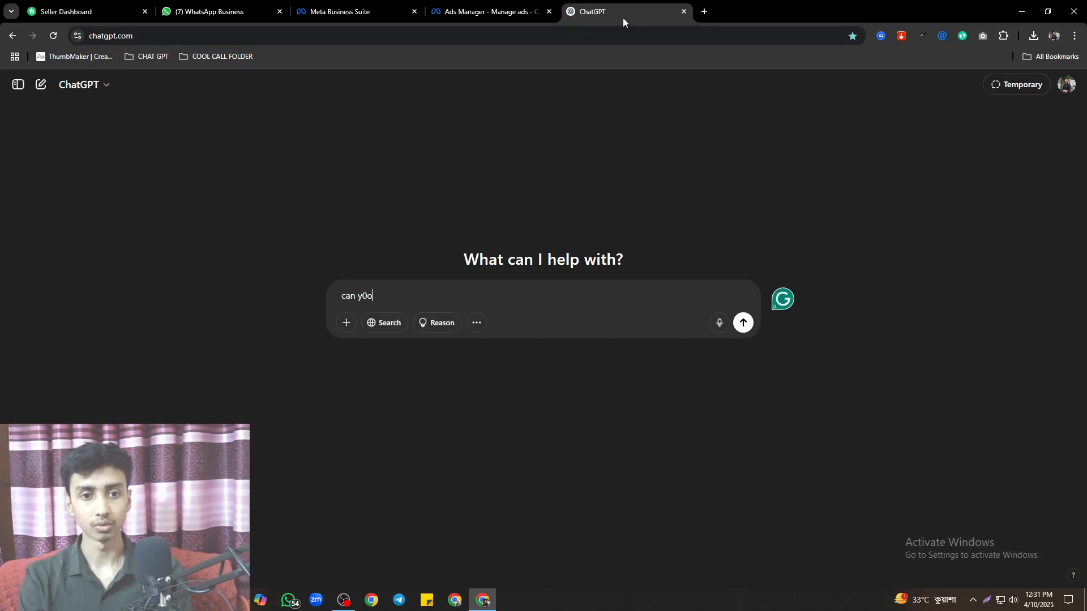
pyautogui.press('BackSpace')
pyautogui.press('BackSpace')
pyautogui.press('BackSpace')
pyautogui.write('you')
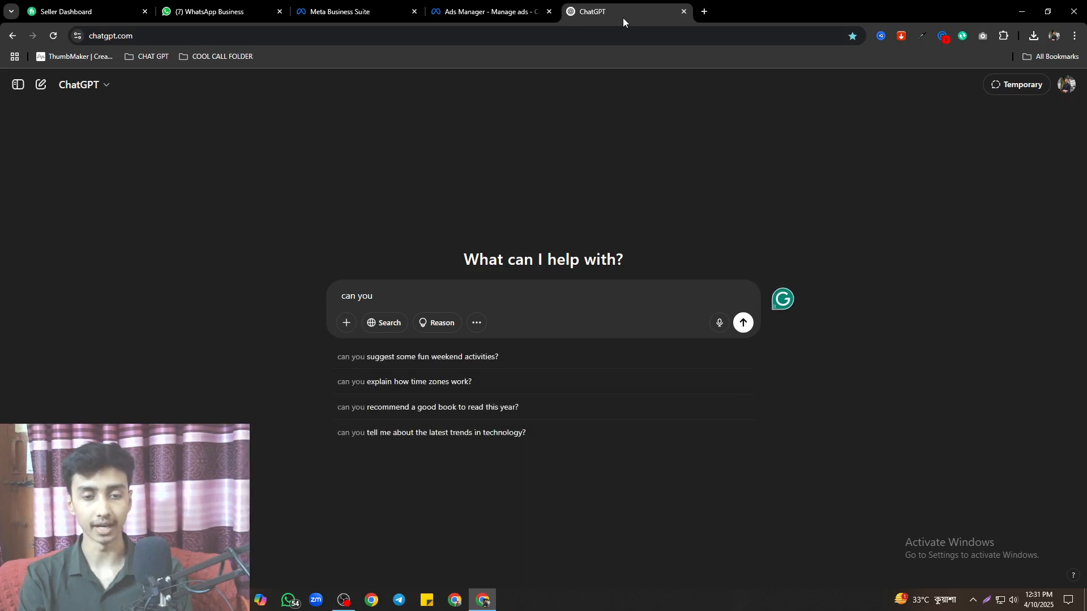
pyautogui.write(' tea')
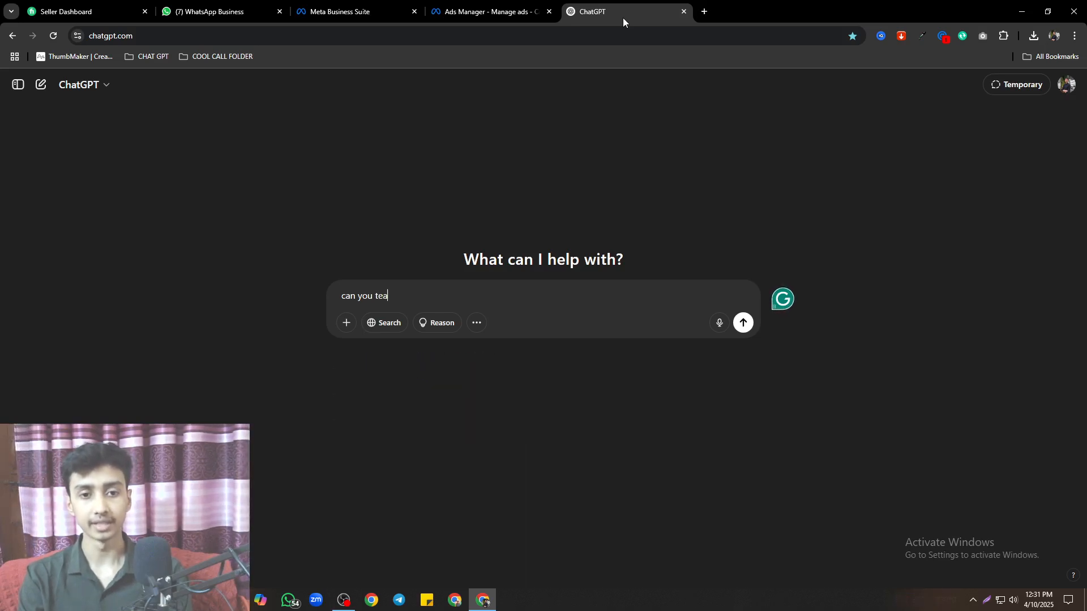
pyautogui.write('ch me hwo')
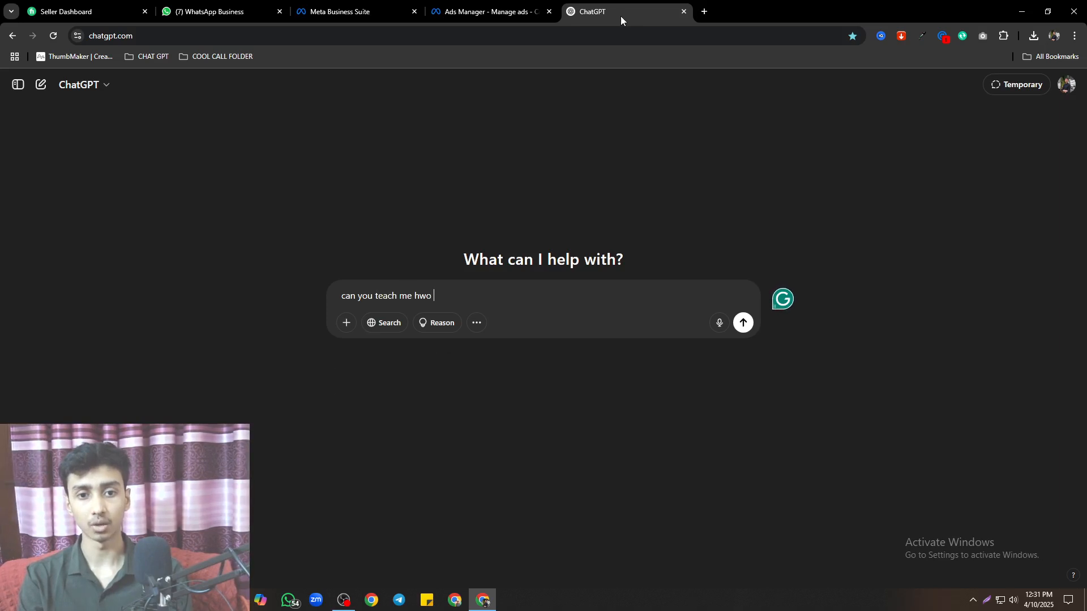
pyautogui.press('BackSpace')
pyautogui.press('BackSpace')
pyautogui.press('BackSpace')
pyautogui.press('BackSpace')
pyautogui.write('fb')
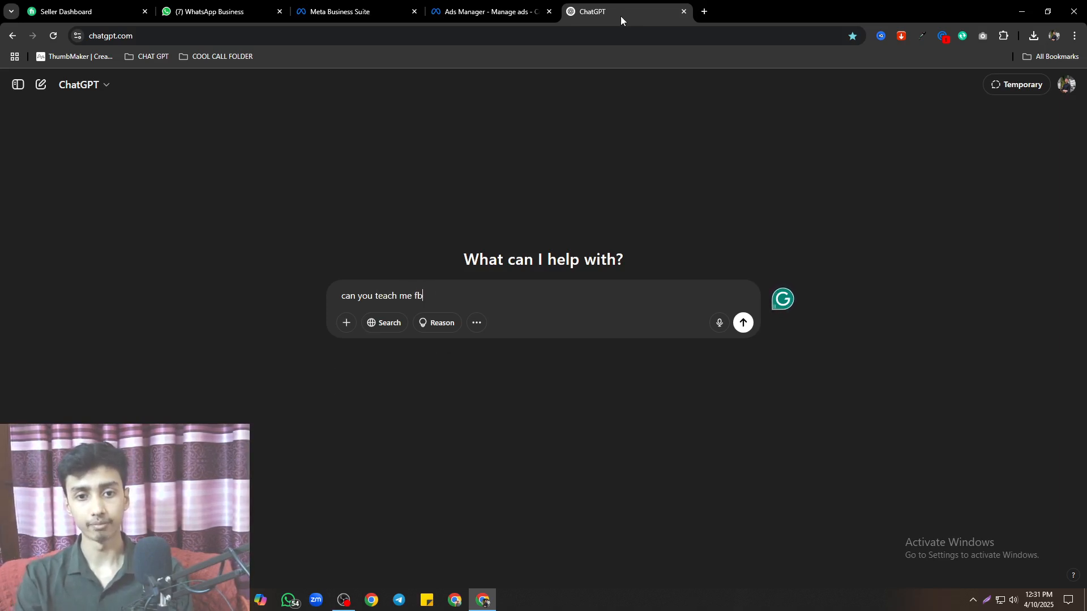
pyautogui.write(' ads')
pyautogui.press('Return')
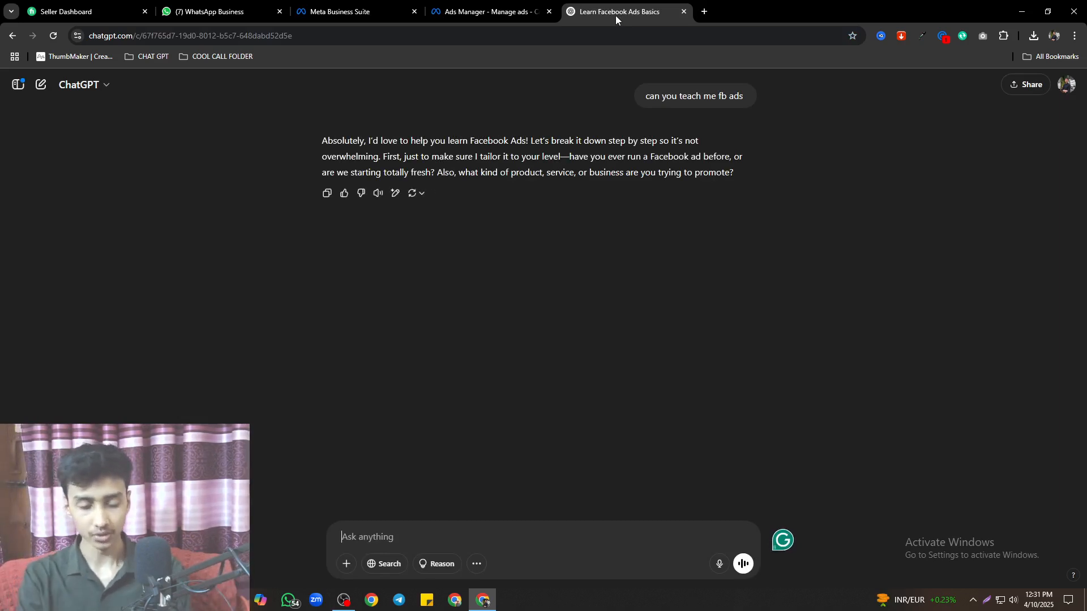
# Send ChatGPT the request "can you exalin" followed by the copied Special Ad Category article, and look over the message and reply
pyautogui.write('can yo')
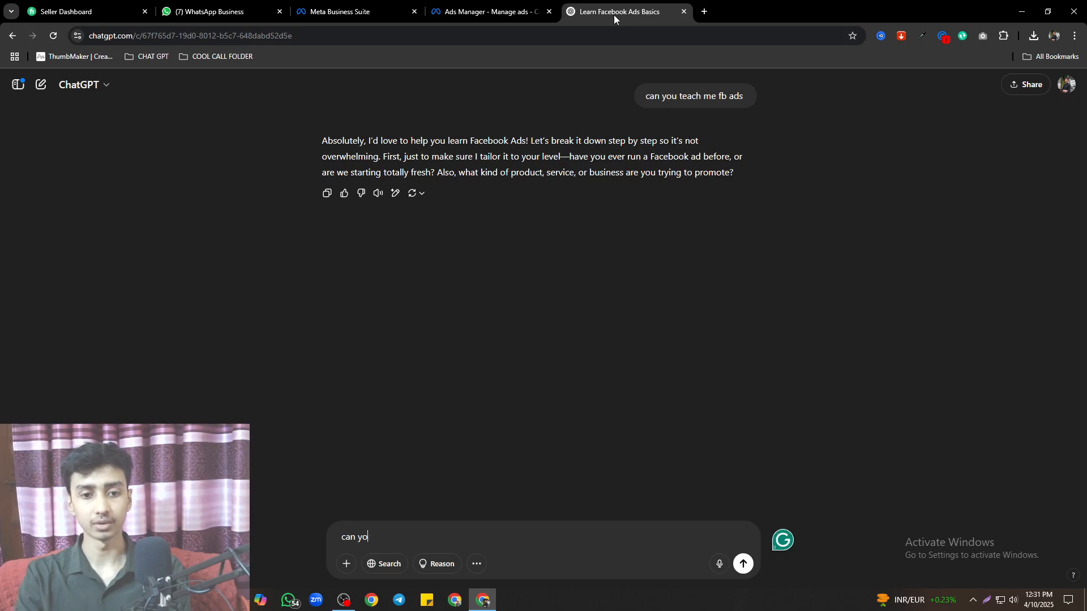
pyautogui.write('u exalin')
pyautogui.hotkey('ctrl', 'v')
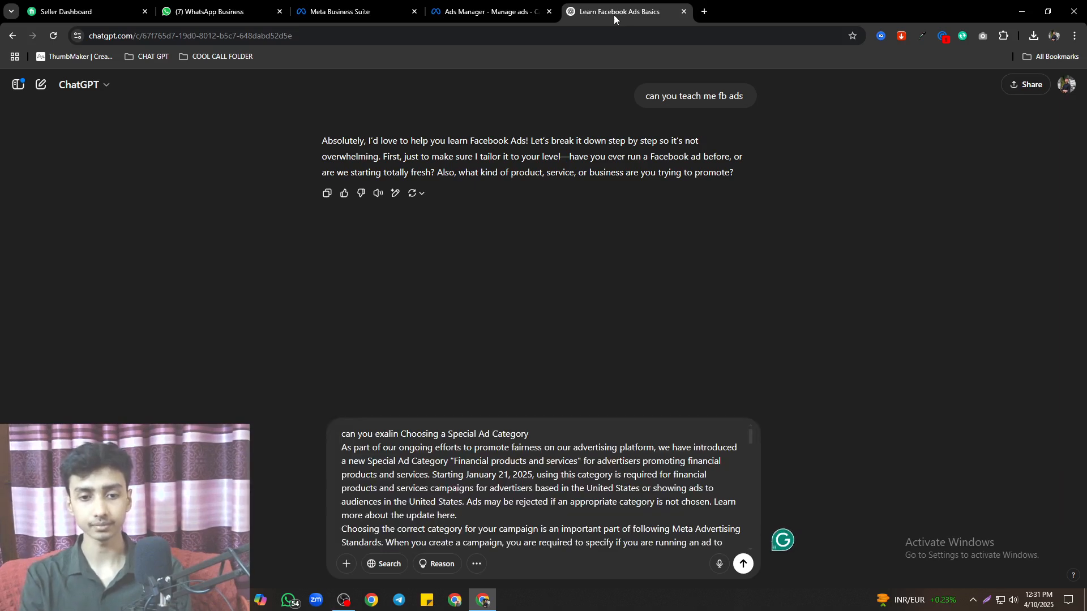
pyautogui.press('Return')
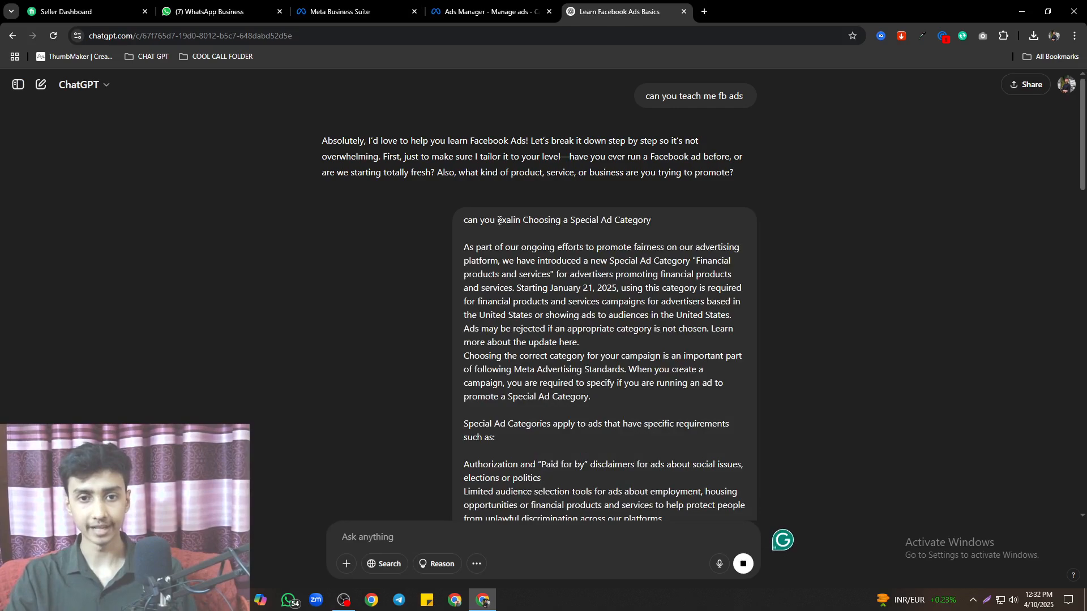
pyautogui.moveTo(523, 220); pyautogui.dragTo(679, 557)
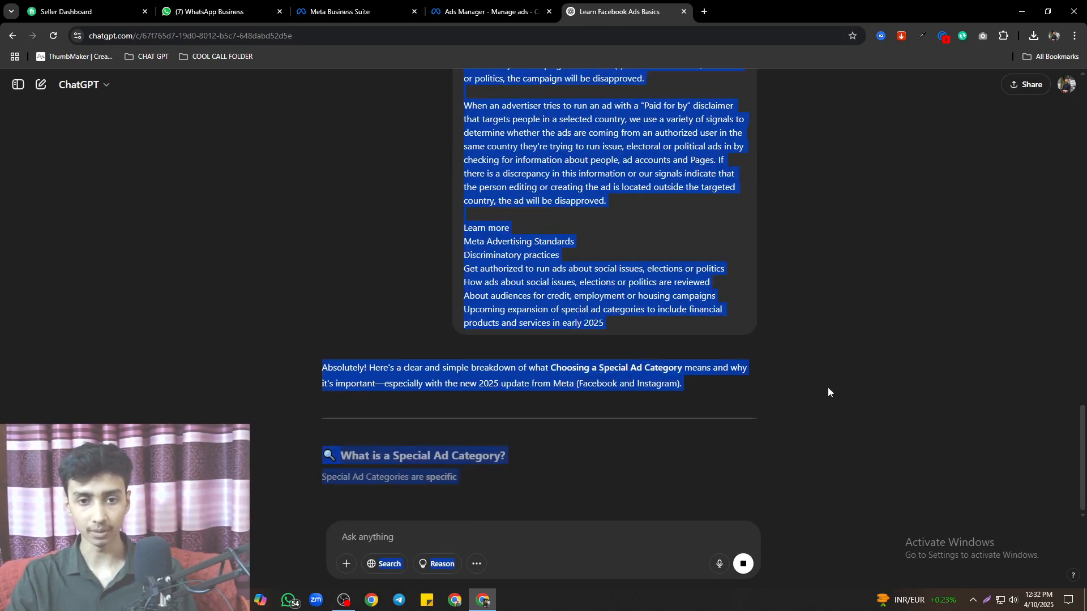
pyautogui.click(469, 404)
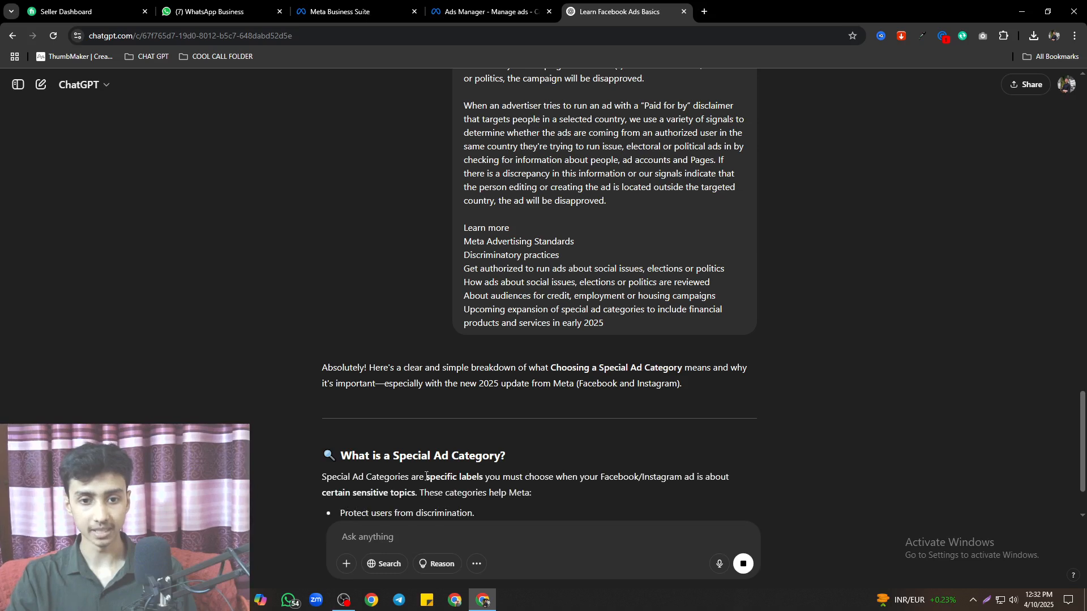
# Read ChatGPT's explanation of Special Ad Categories through to the closing Quick Tip
pyautogui.scroll(-2, 585, 457)
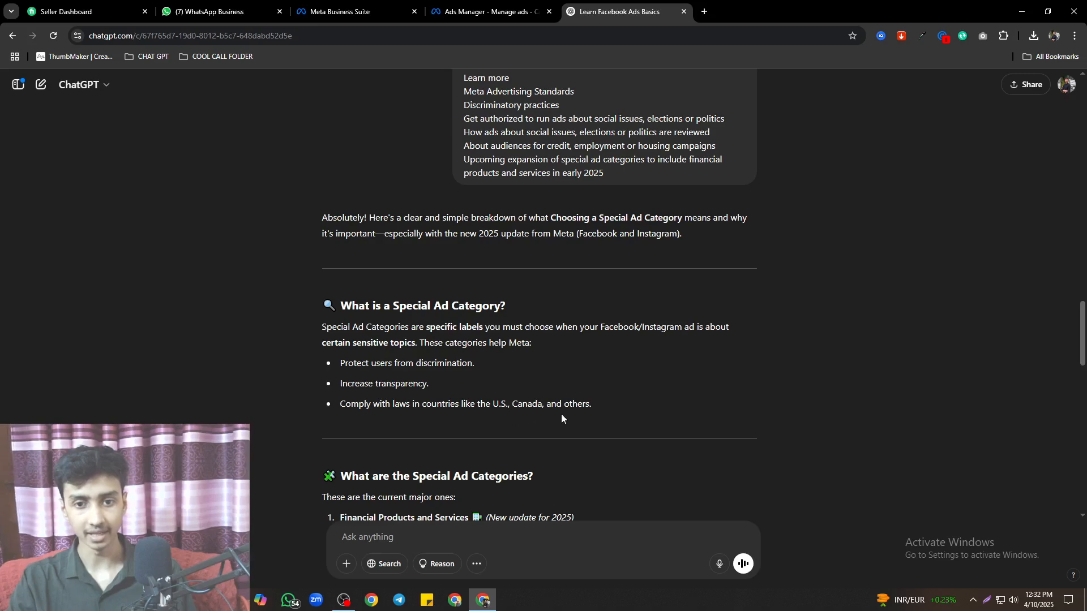
pyautogui.scroll(-4, 437, 283)
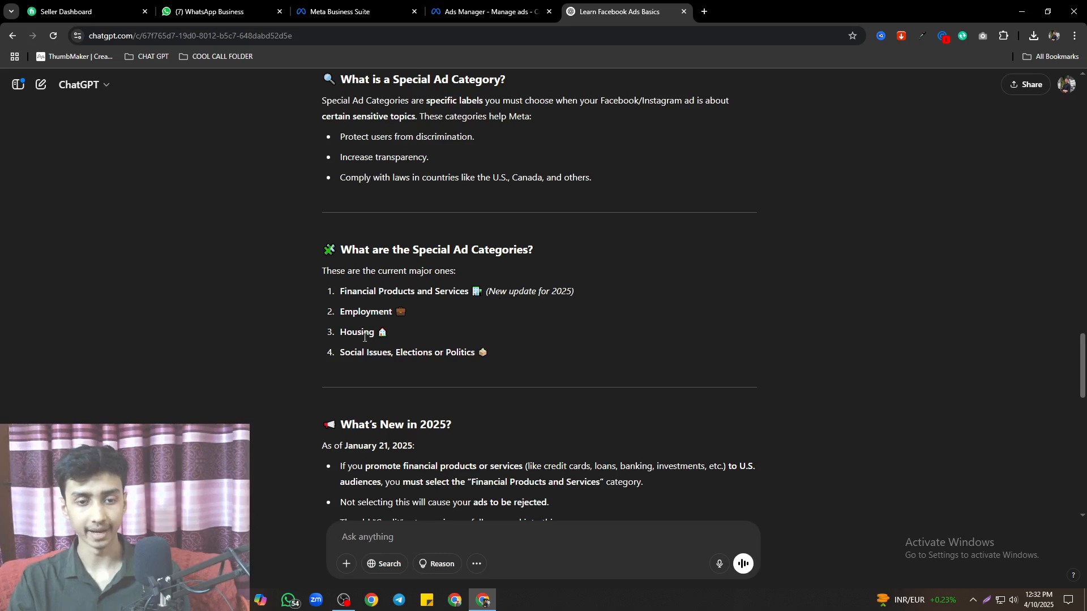
pyautogui.scroll(-3, 412, 366)
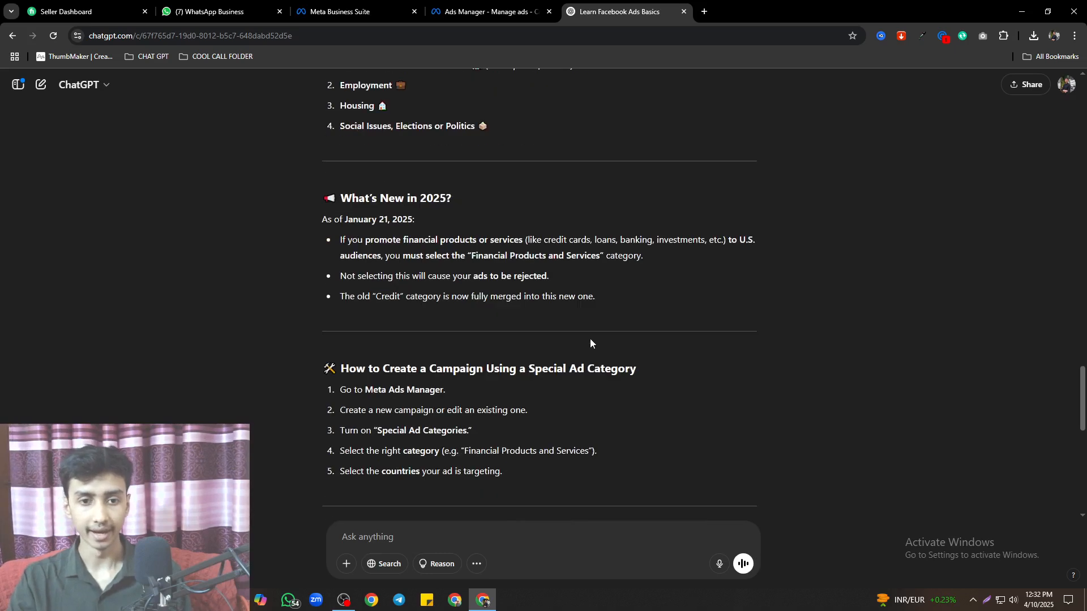
pyautogui.scroll(-6, 431, 322)
pyautogui.scroll(-4, 431, 323)
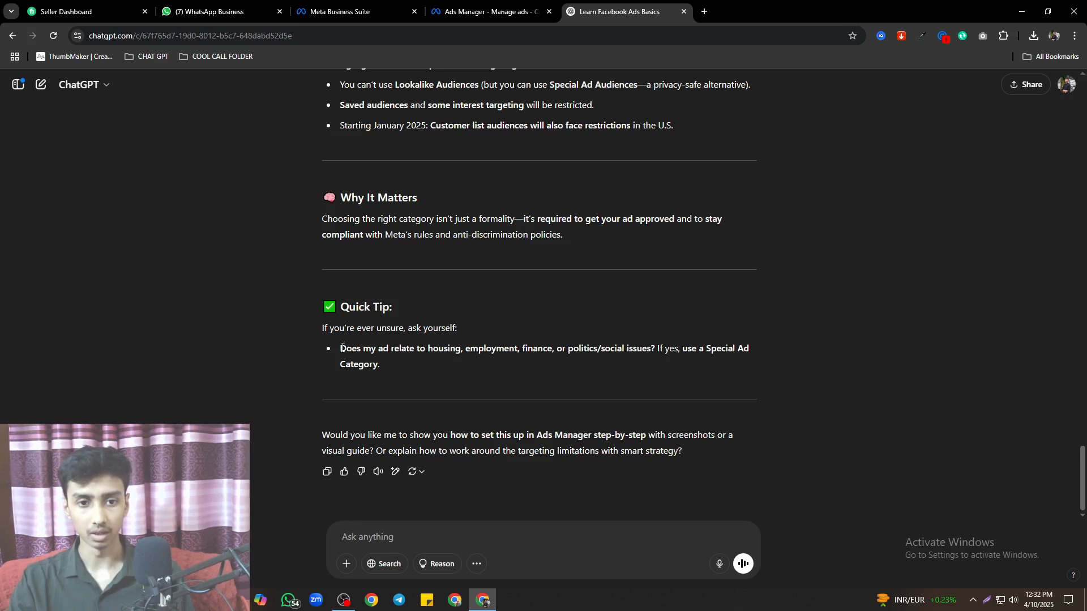
# Copy the Quick Tip question about housing, employment, finance or politics into a new ChatGPT message, add "yes" below it, and send it
pyautogui.moveTo(342, 348); pyautogui.dragTo(377, 371)
pyautogui.click(373, 528)
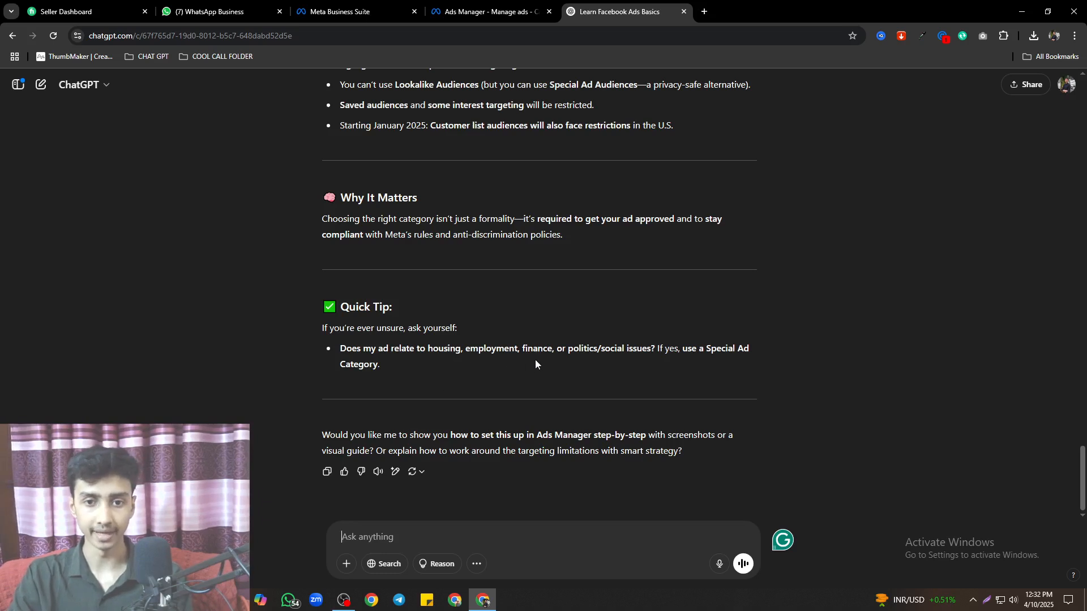
pyautogui.write('y')
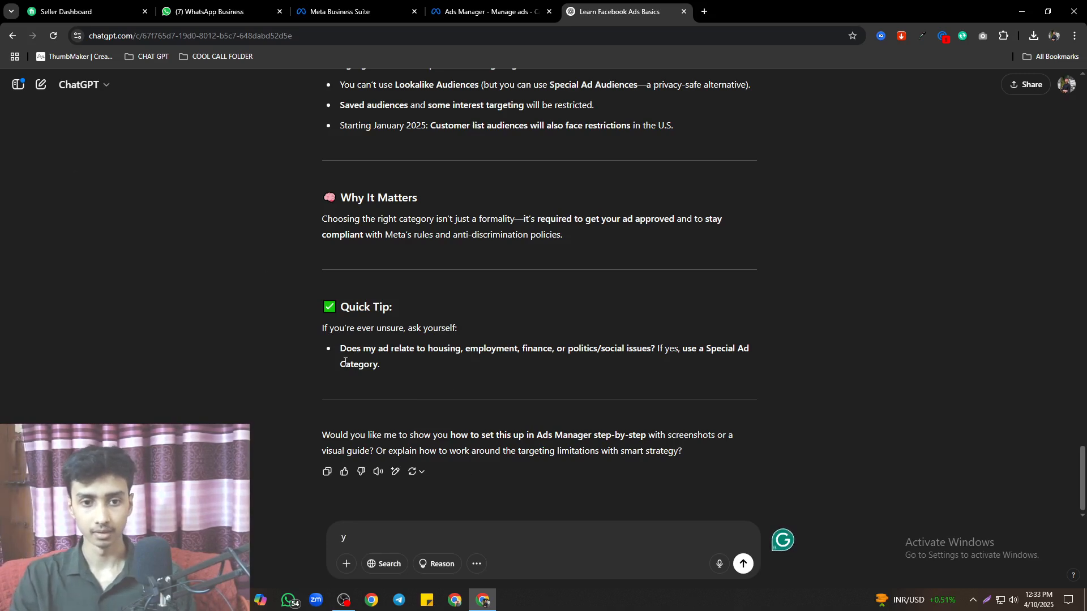
pyautogui.moveTo(340, 364); pyautogui.dragTo(377, 360)
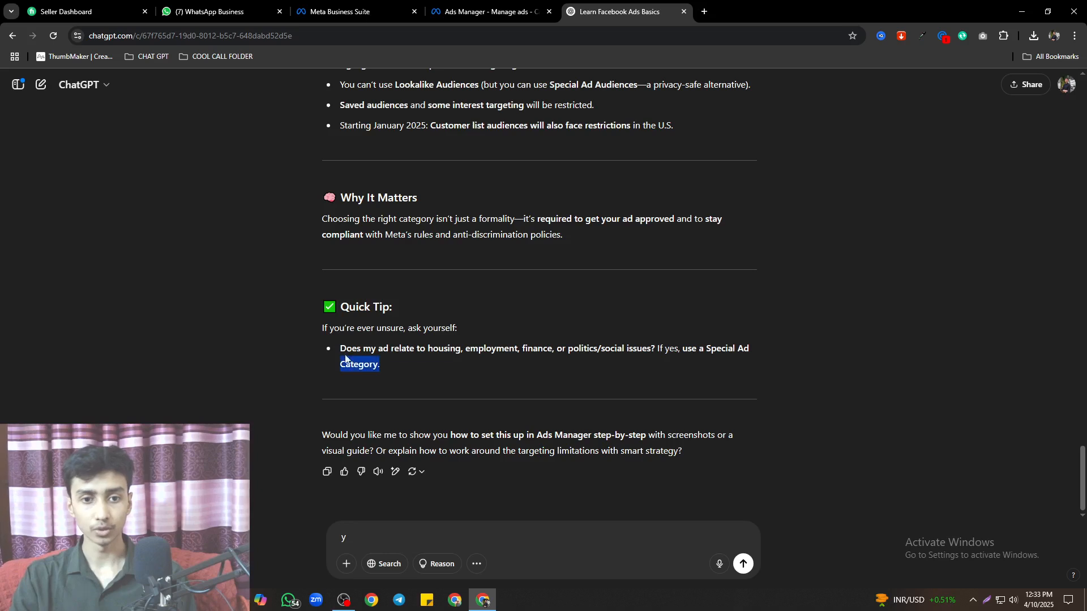
pyautogui.tripleClick(388, 365)
pyautogui.hotkey('ctrl', 'c')
pyautogui.click(360, 542)
pyautogui.press('BackSpace')
pyautogui.hotkey('ctrl', 'v')
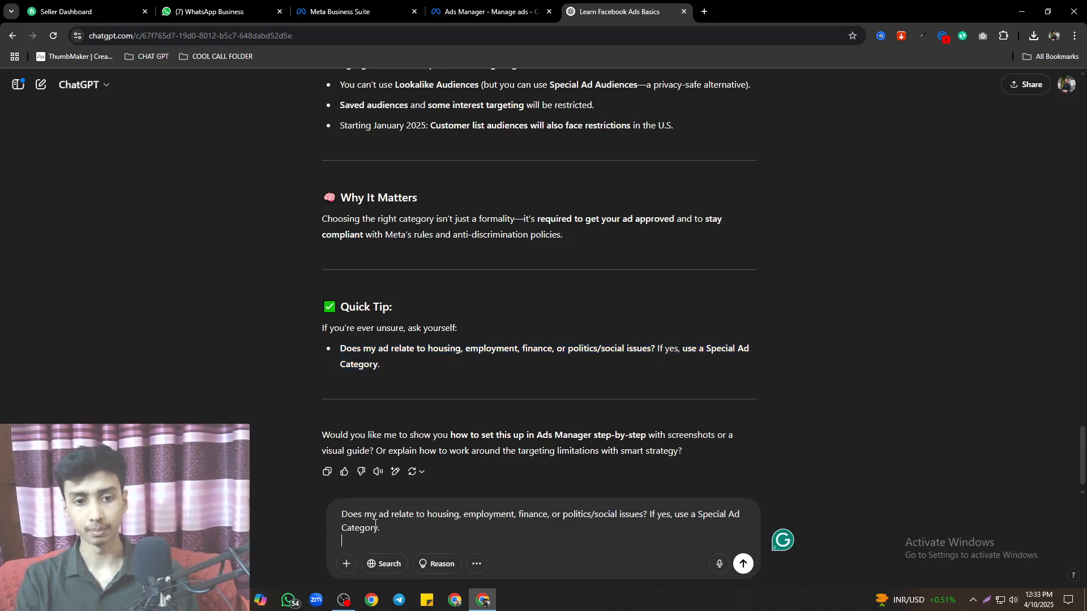
pyautogui.hotkey('shift', 'Return')
pyautogui.hotkey('shift', 'Return')
pyautogui.write('yes')
pyautogui.press('Return')
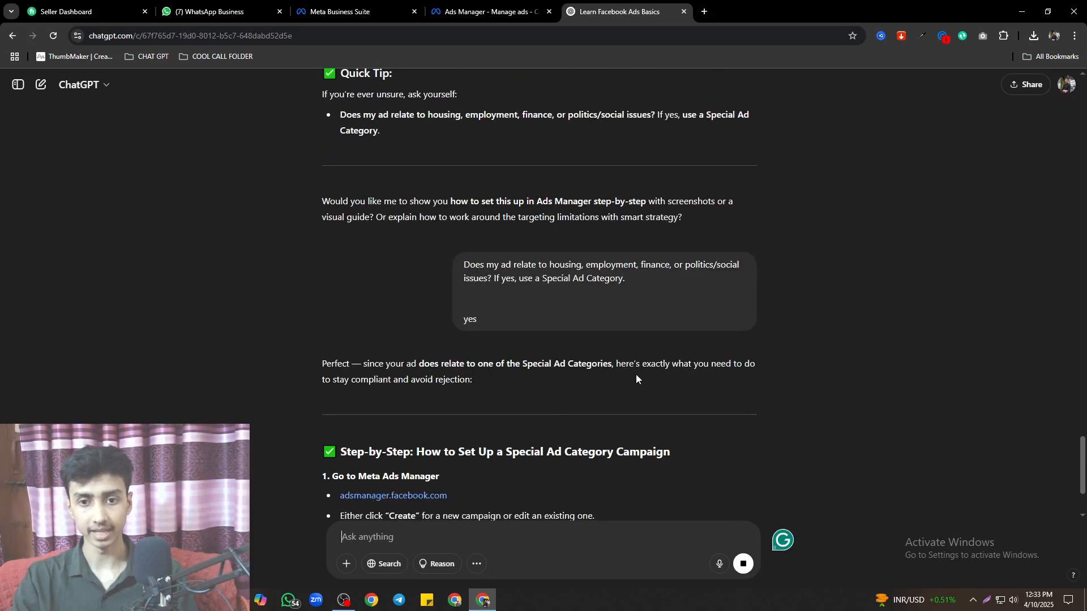
# Read ChatGPT's step-by-step instructions for setting up a Special Ad Category campaign, up to choosing the right category
pyautogui.scroll(-2, 509, 436)
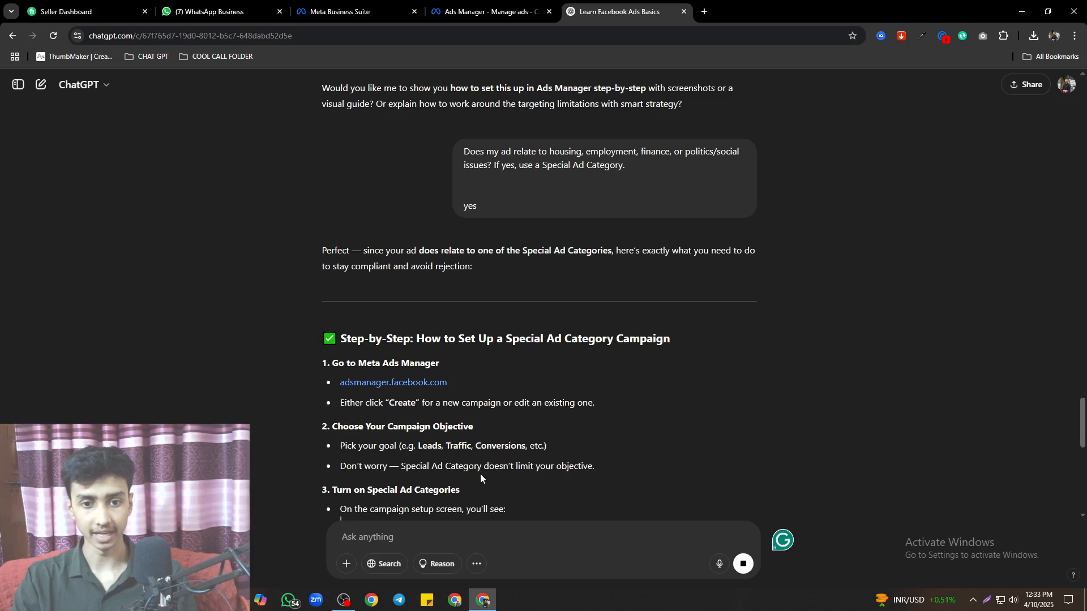
pyautogui.scroll(-2, 515, 475)
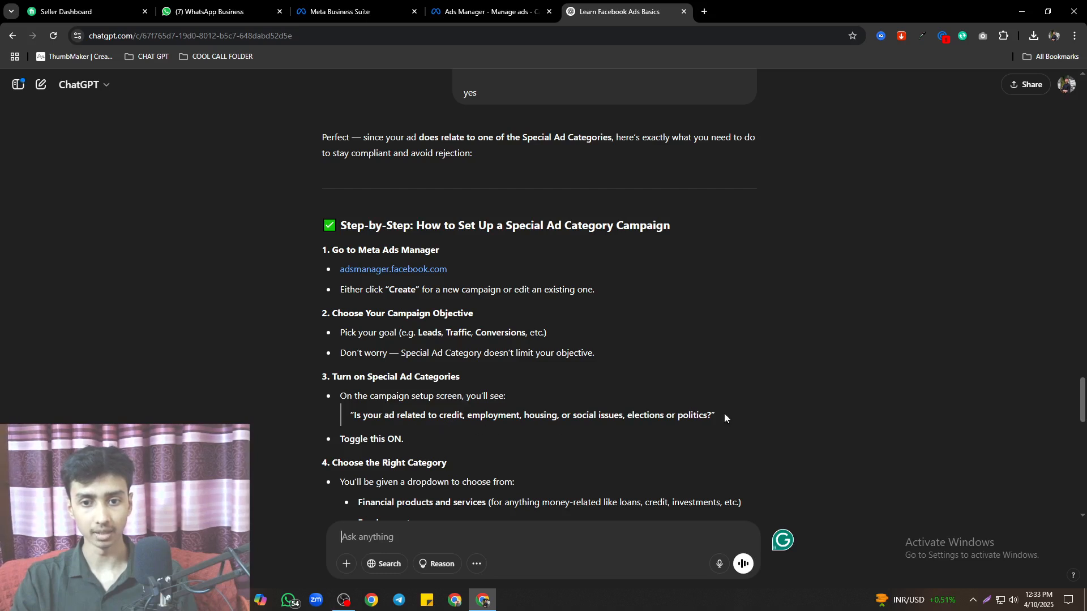
pyautogui.scroll(-1, 632, 428)
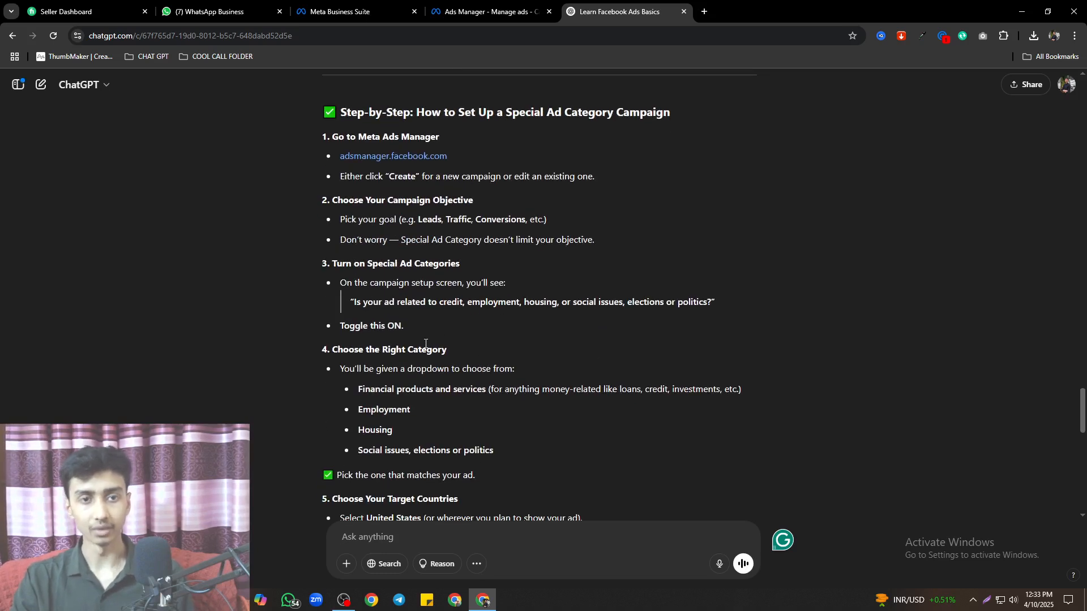
# Switch to the Ads Manager tab, return to the start of the help article, and review the benefits of declaring Special Ad Categories
pyautogui.click(485, 5)
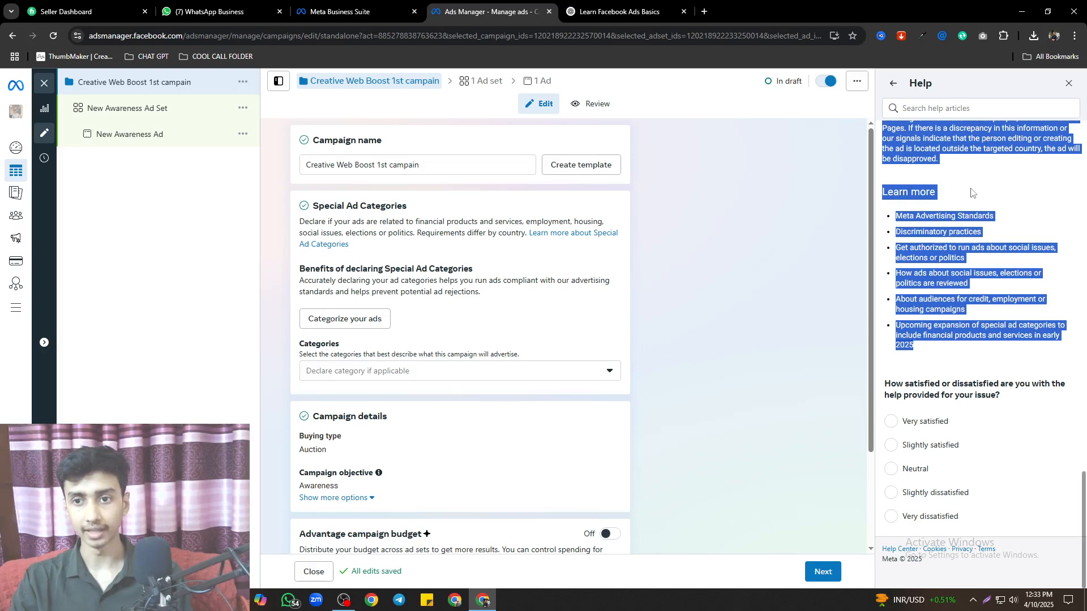
pyautogui.click(1004, 344)
pyautogui.scroll(4, 1003, 344)
pyautogui.scroll(10, 1004, 344)
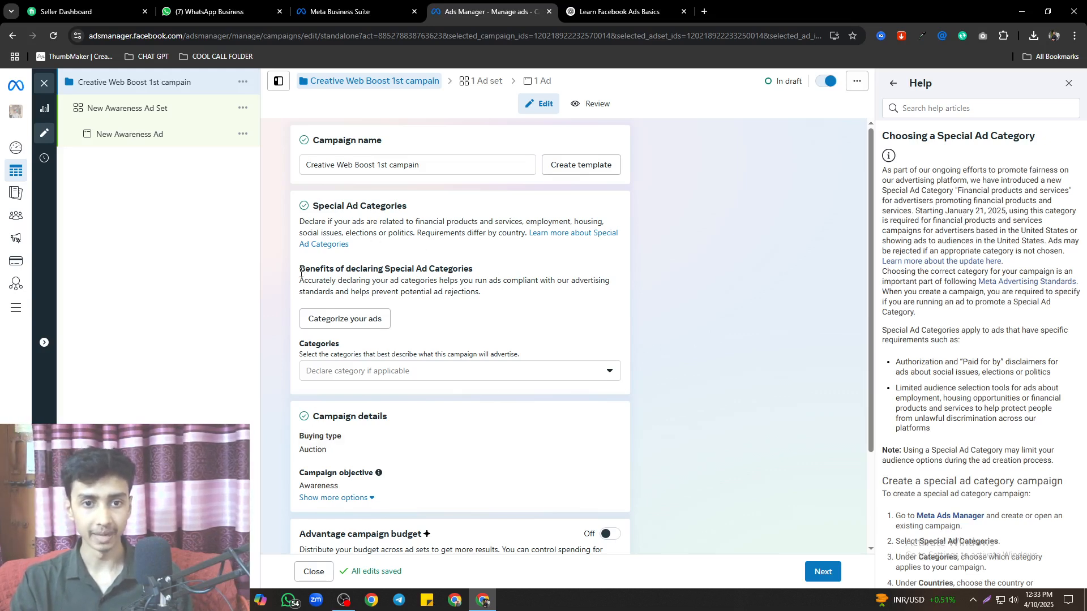
pyautogui.moveTo(298, 272); pyautogui.dragTo(446, 270)
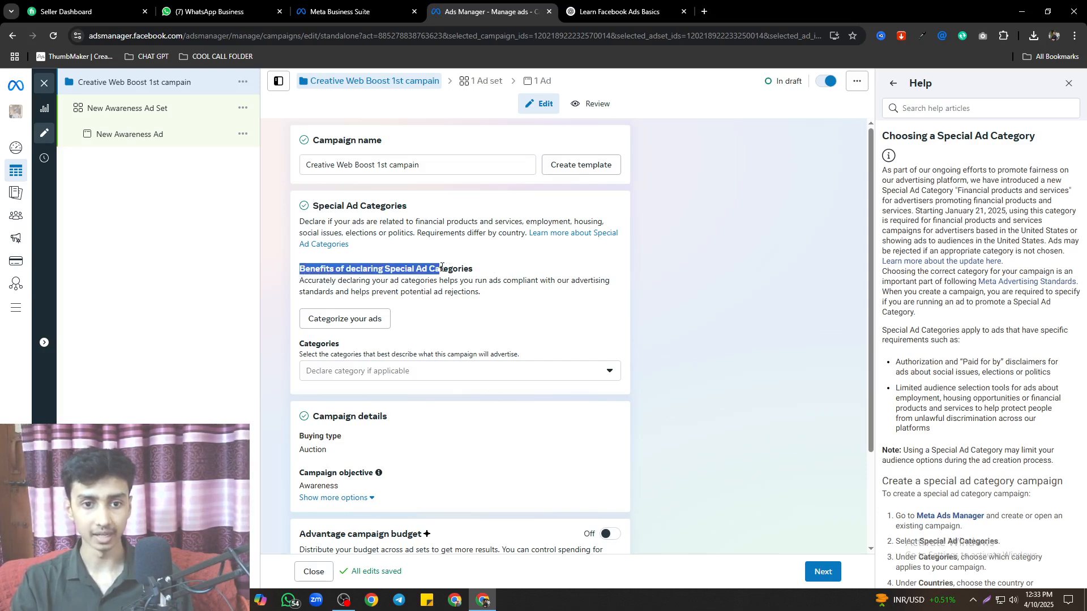
pyautogui.click(484, 260)
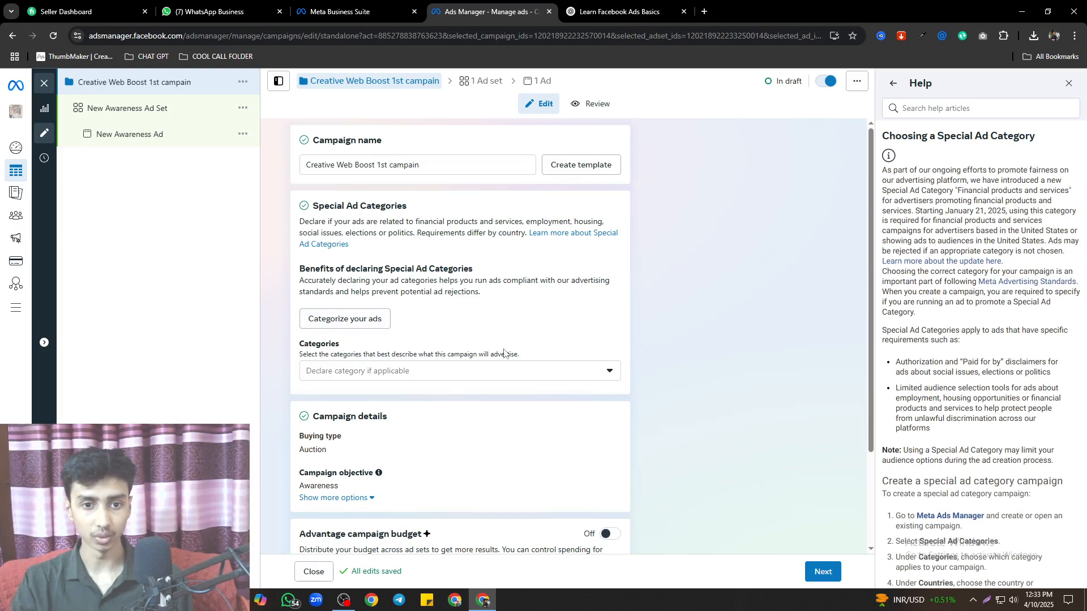
# Look through the available special ad categories and declare Housing for the campaign
pyautogui.click(465, 375)
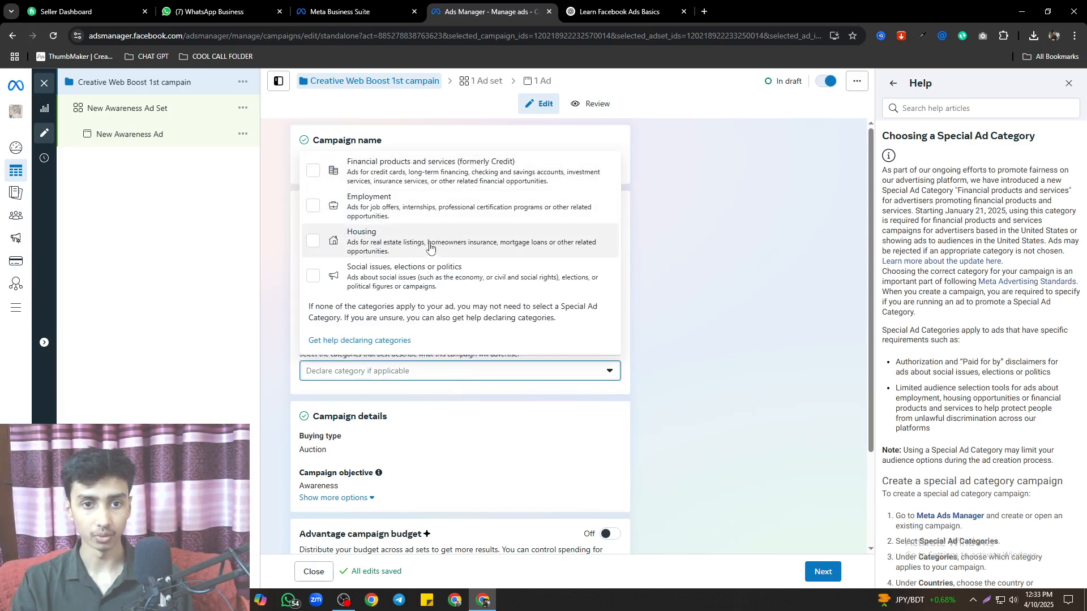
pyautogui.click(775, 285)
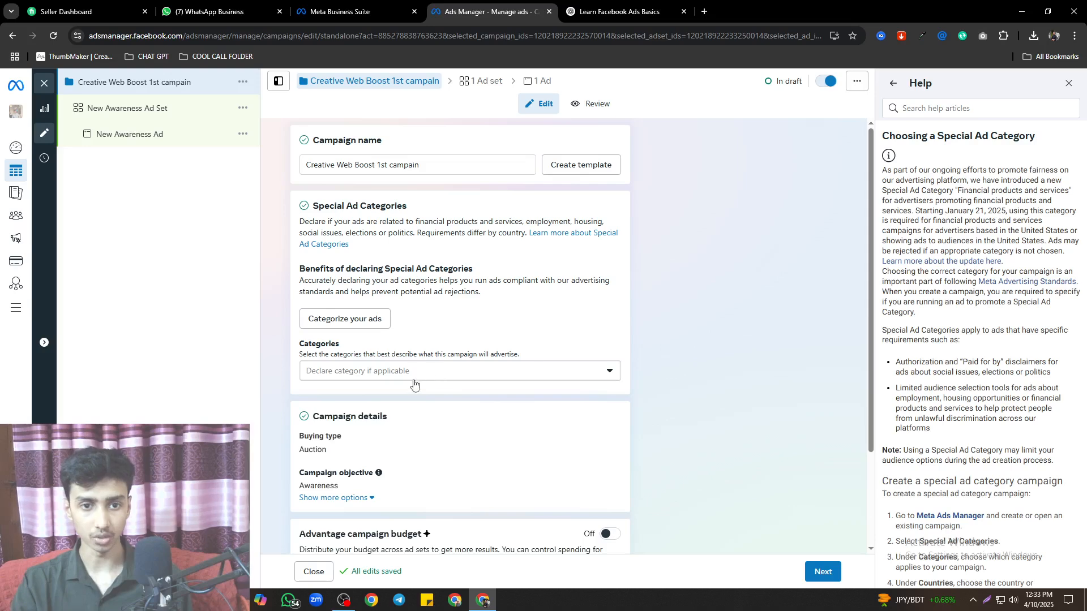
pyautogui.click(356, 373)
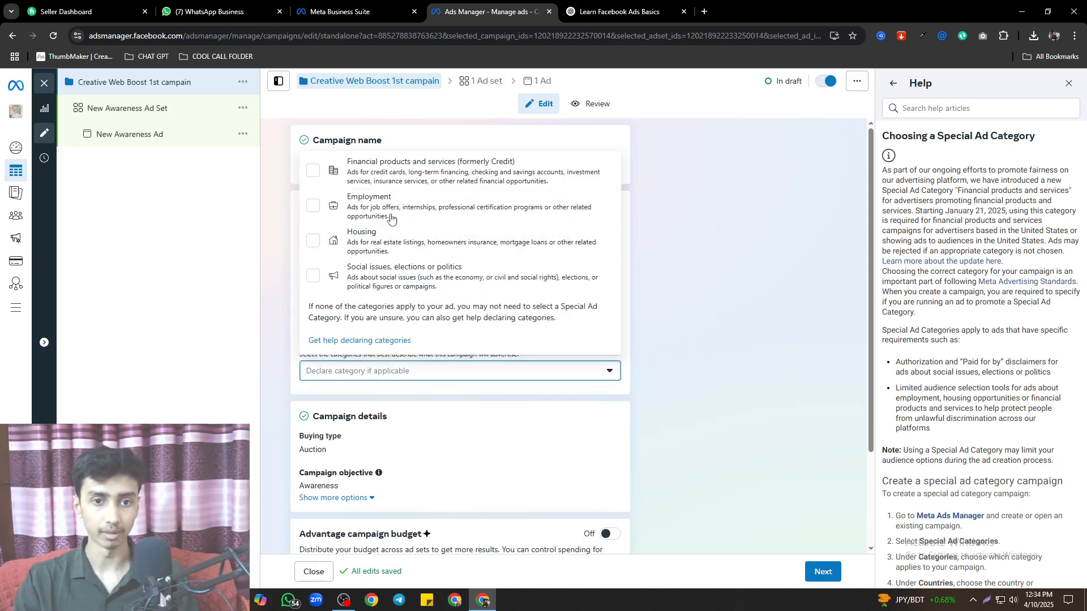
pyautogui.click(356, 250)
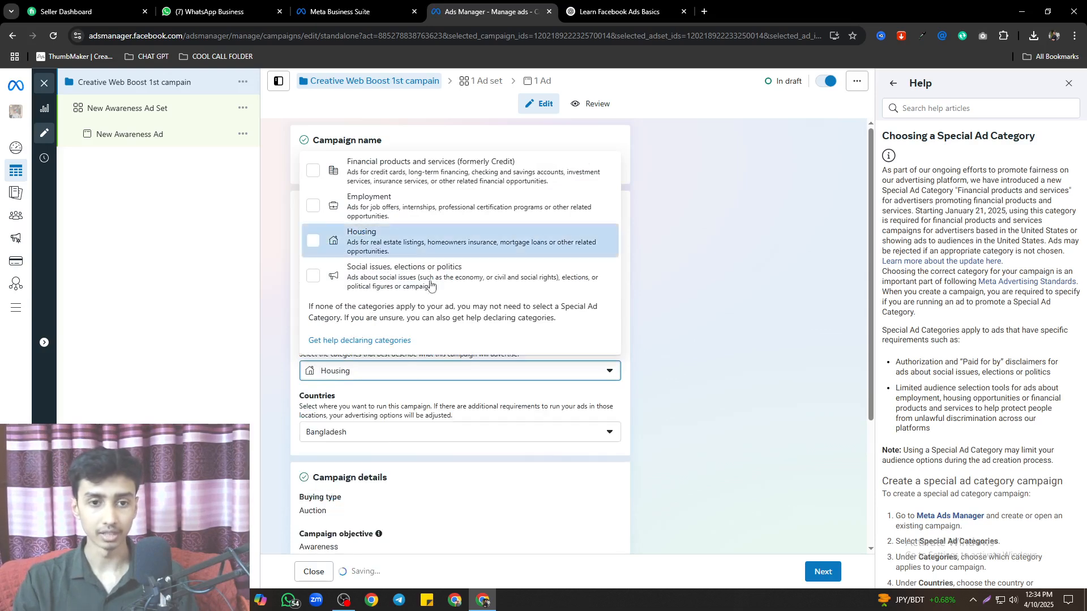
pyautogui.click(347, 376)
pyautogui.click(346, 374)
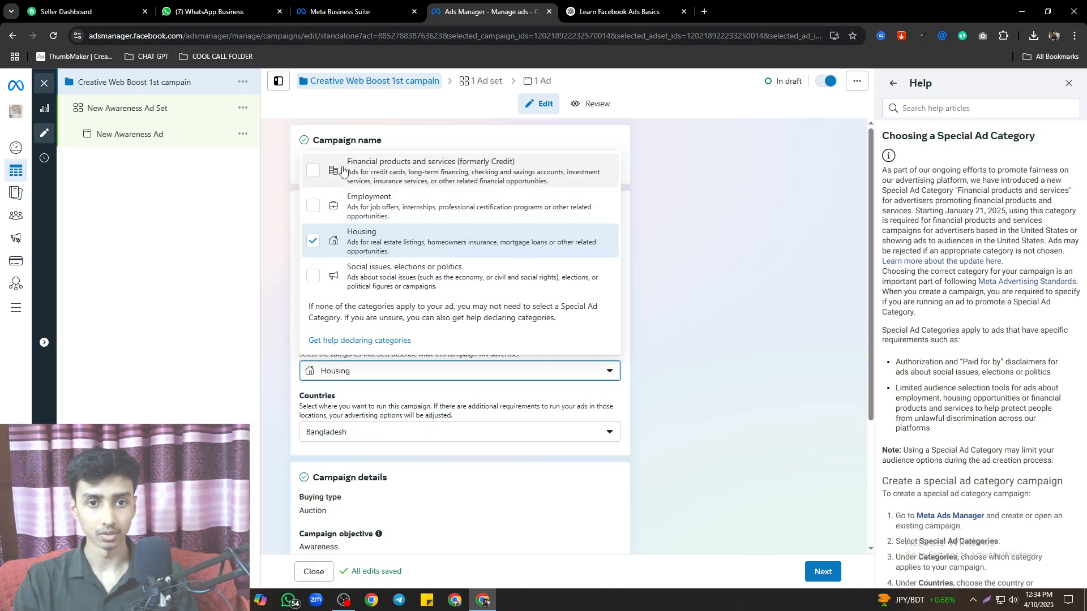
pyautogui.click(754, 225)
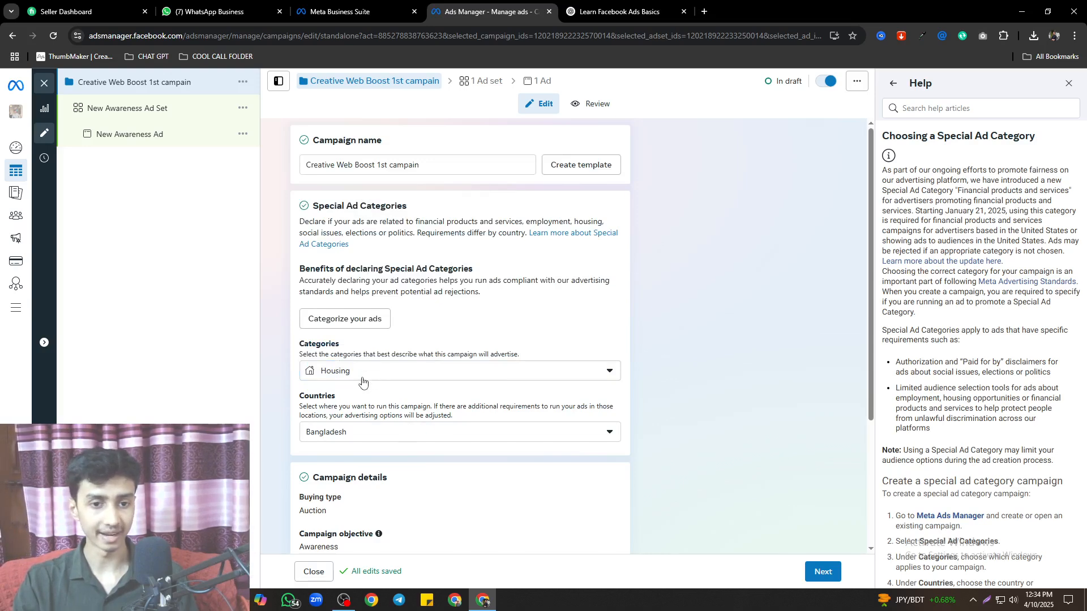
# Add the Mercosur region to the campaign's countries alongside Bangladesh
pyautogui.click(360, 438)
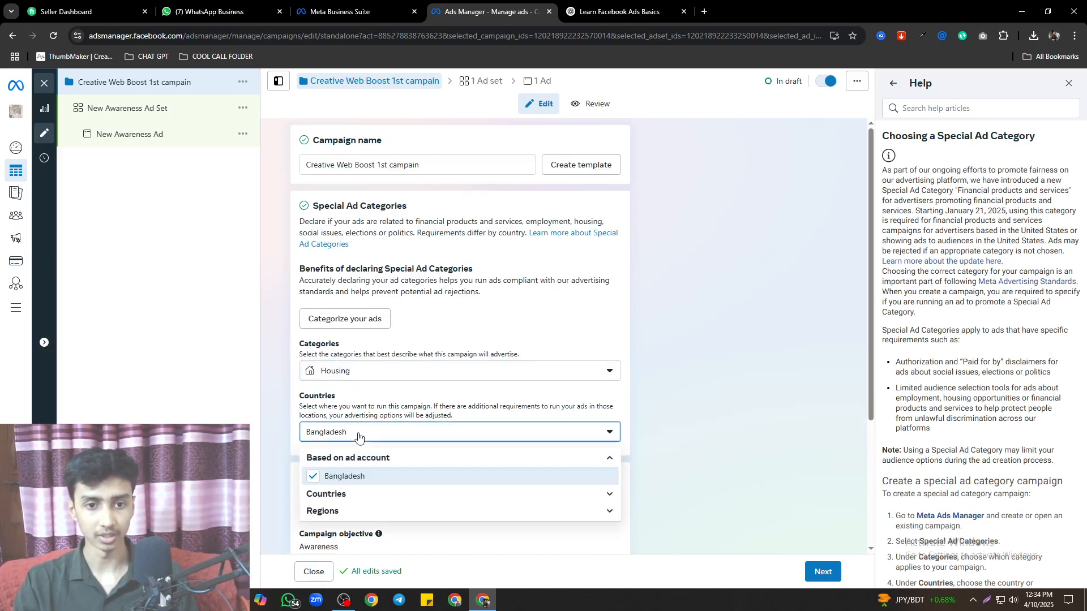
pyautogui.click(334, 512)
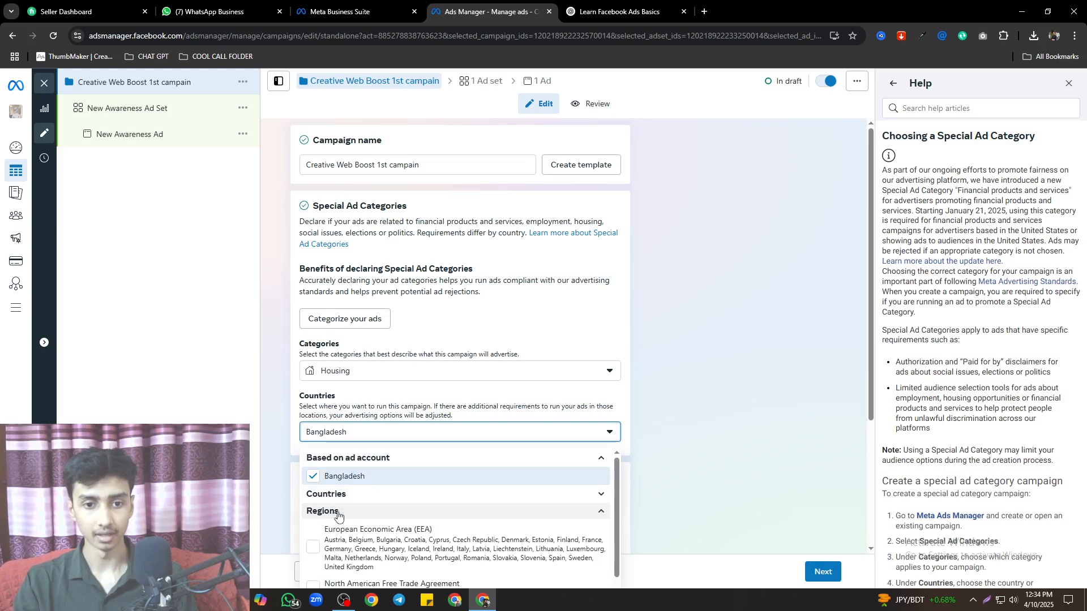
pyautogui.scroll(-3, 354, 523)
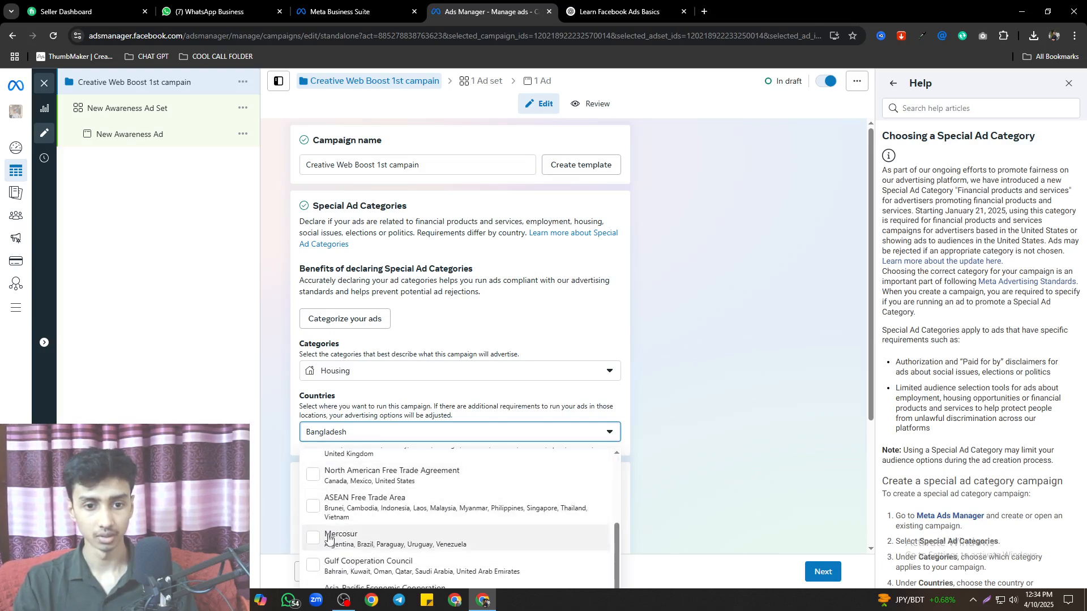
pyautogui.click(372, 535)
pyautogui.scroll(-3, 381, 525)
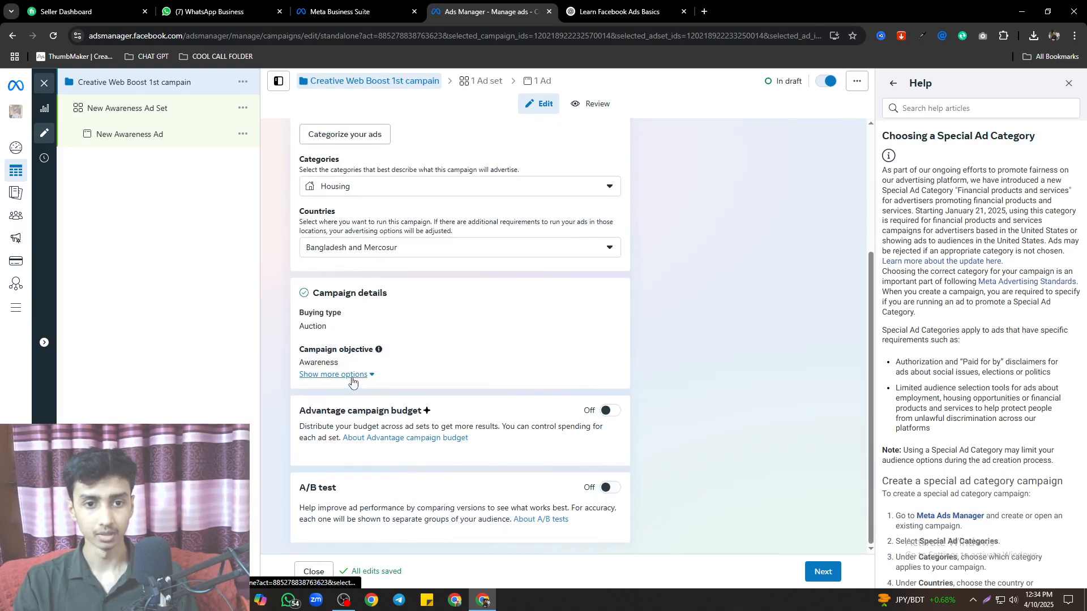
# Add Afghanistan to the campaign's selected countries
pyautogui.scroll(2, 352, 378)
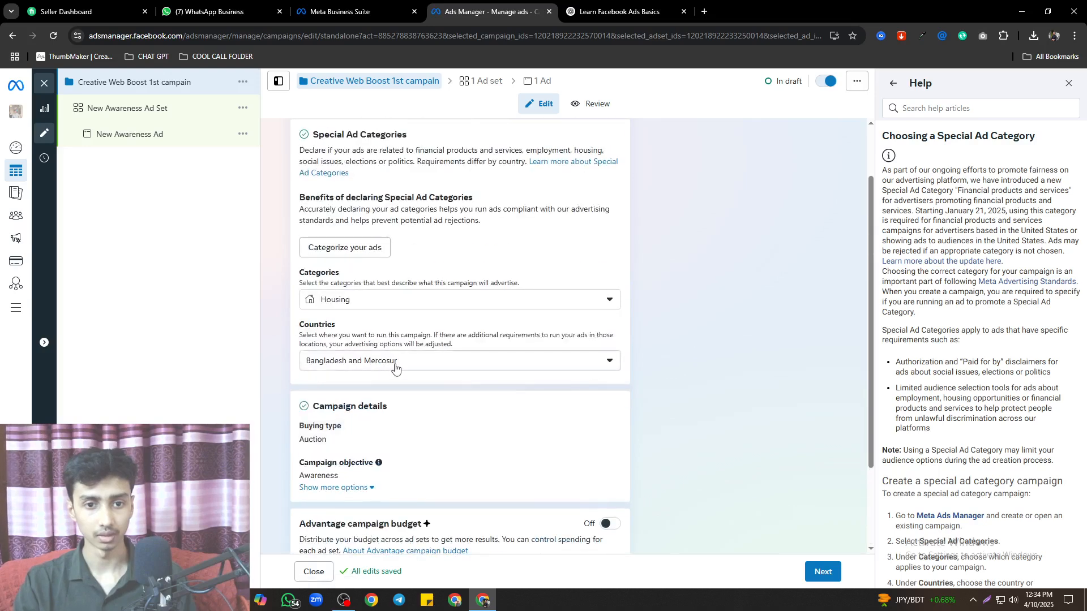
pyautogui.click(395, 368)
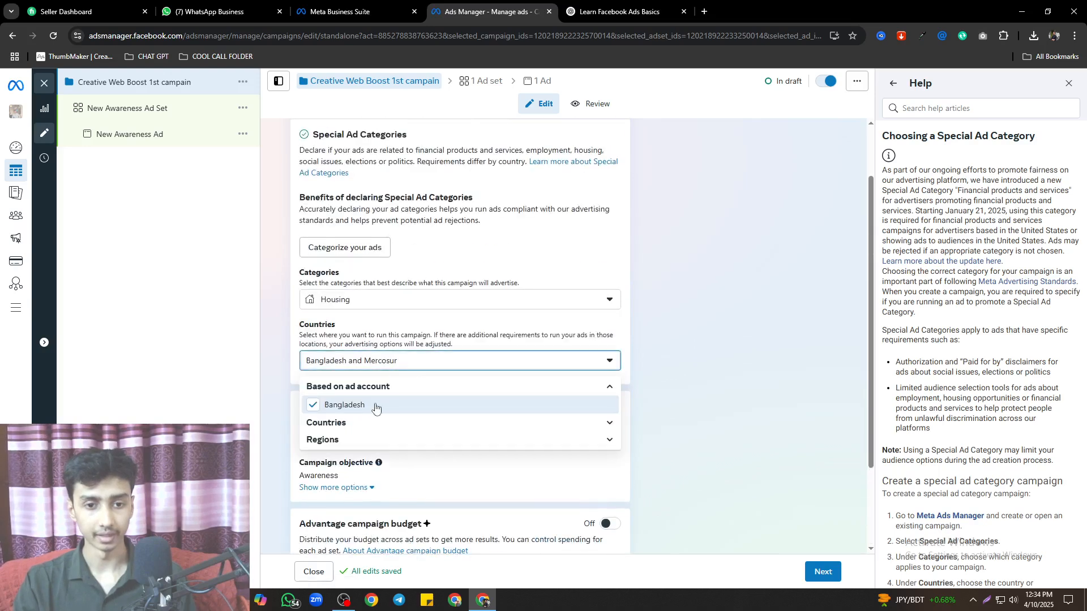
pyautogui.click(344, 431)
pyautogui.click(345, 444)
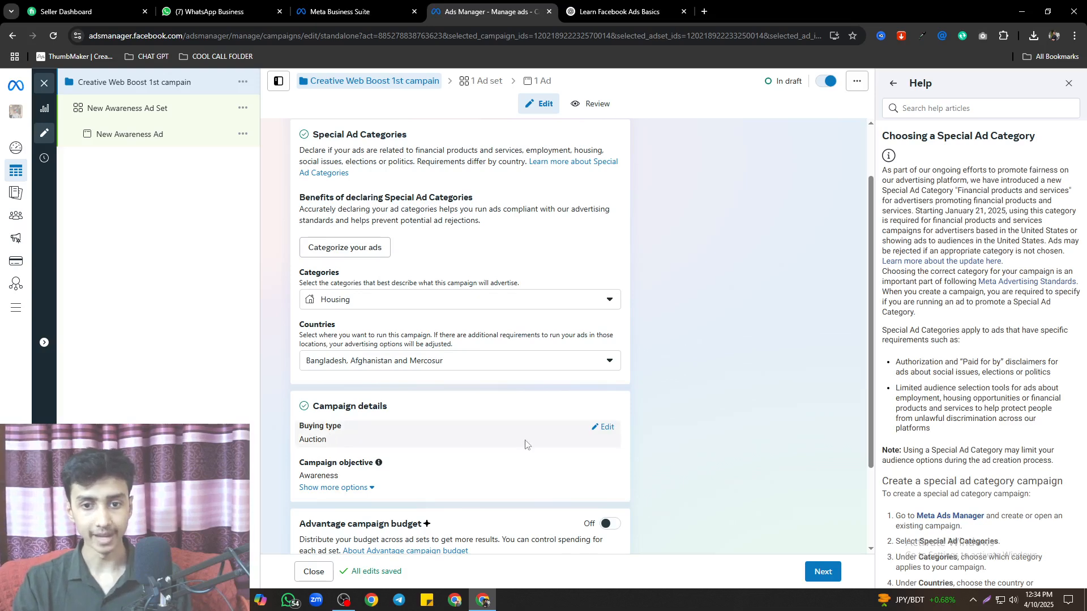
# Open the campaign's buying type for editing and review the Auction and Reservation options, keeping Auction
pyautogui.click(602, 427)
pyautogui.scroll(-2, 335, 365)
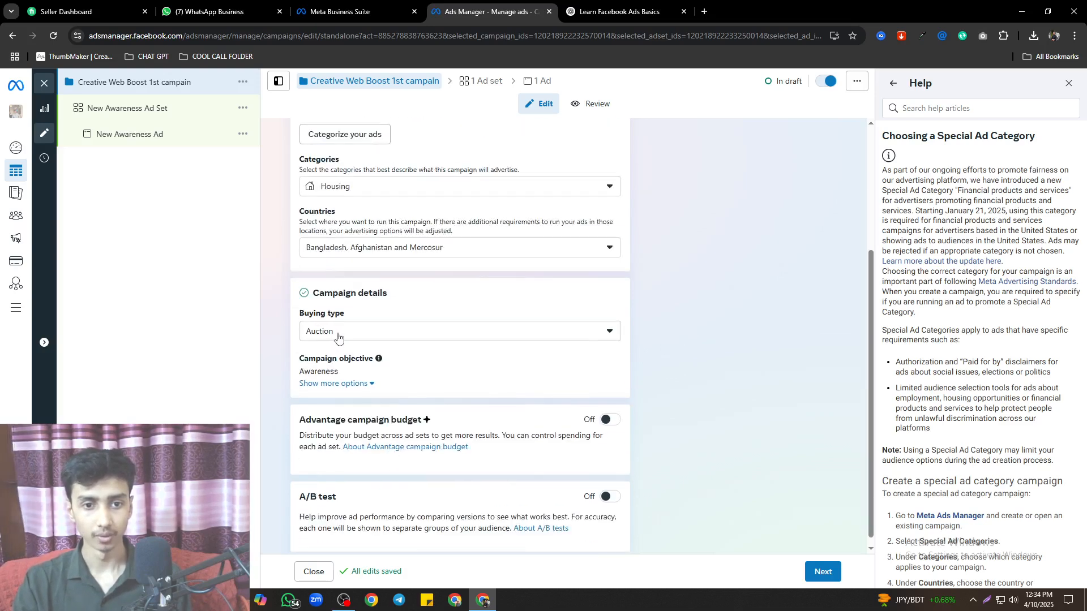
pyautogui.click(338, 339)
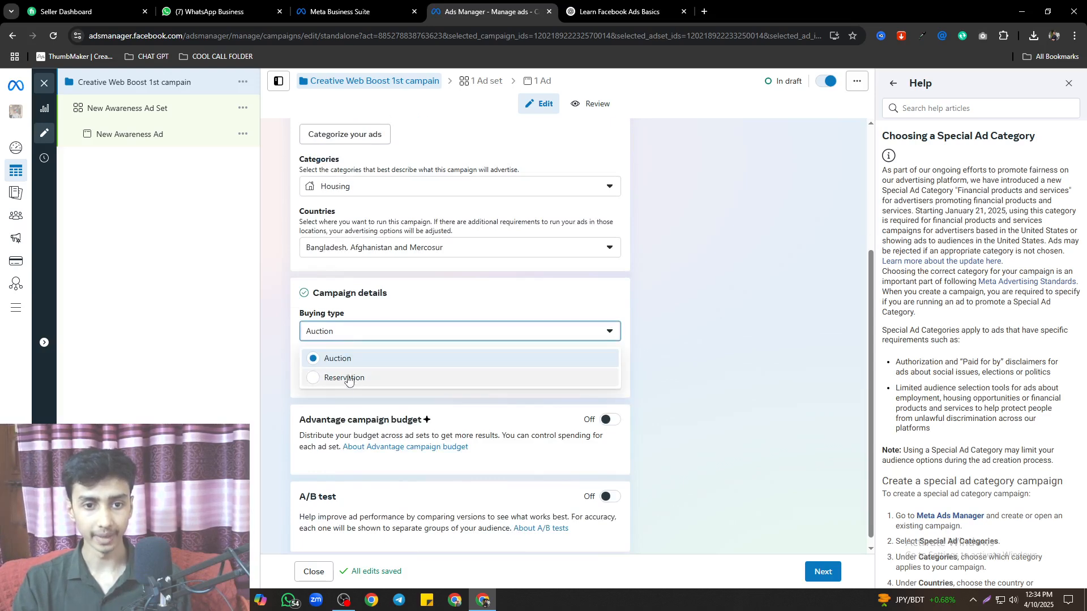
pyautogui.click(379, 316)
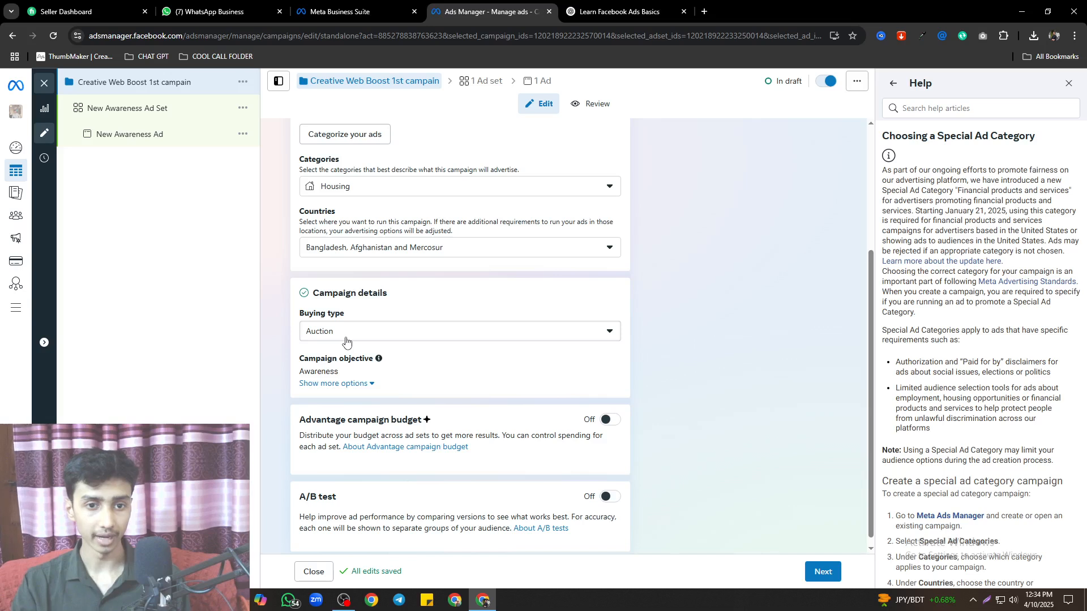
# Show the extra campaign details options and add a campaign spending limit, trying 1000 before setting it to 8000 BDT
pyautogui.click(356, 385)
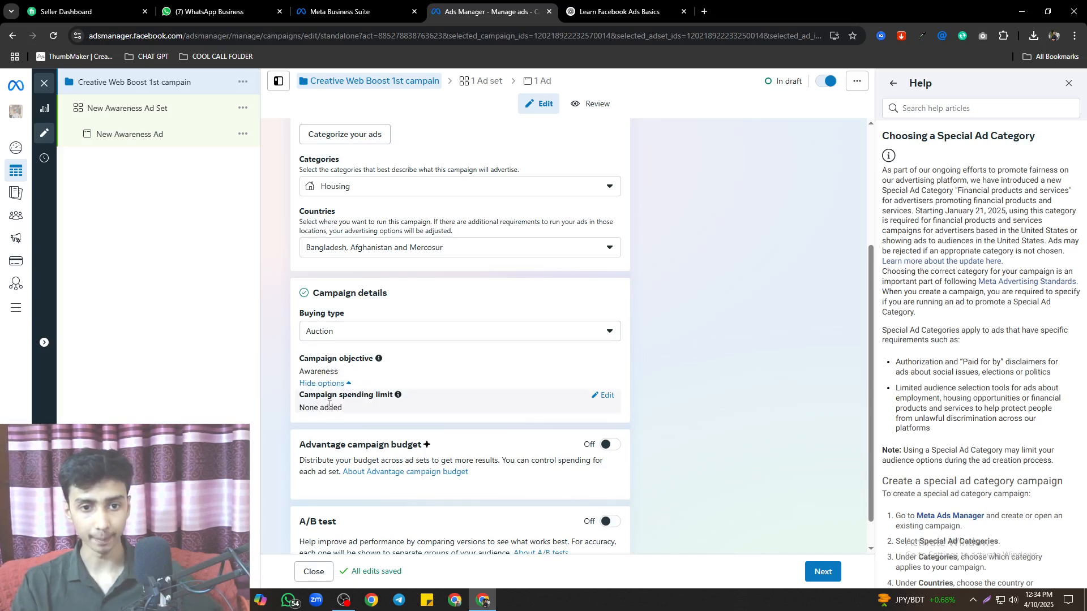
pyautogui.click(604, 396)
pyautogui.click(361, 414)
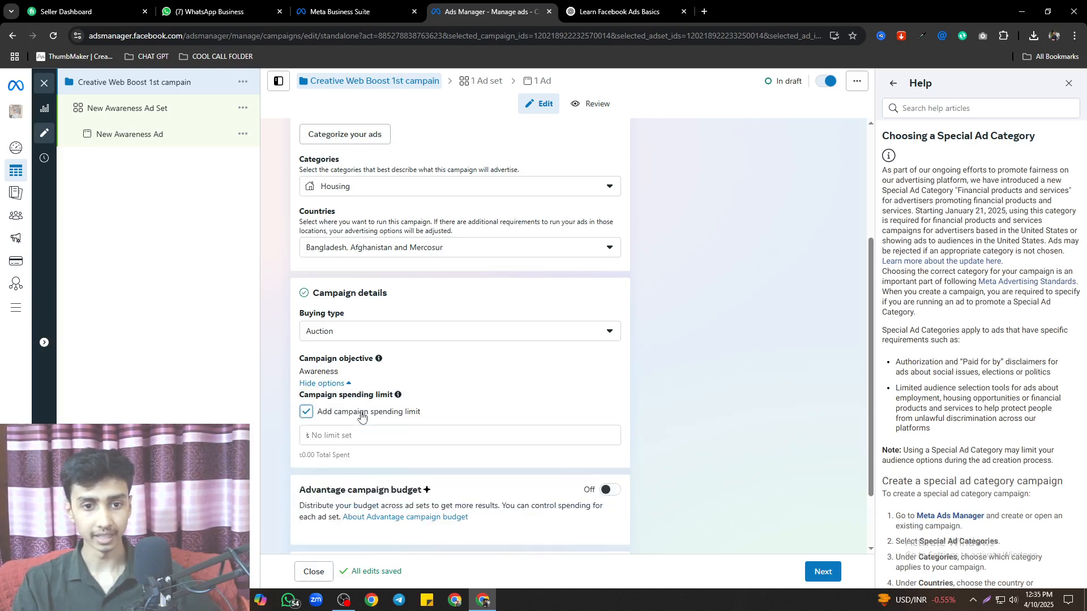
pyautogui.click(342, 433)
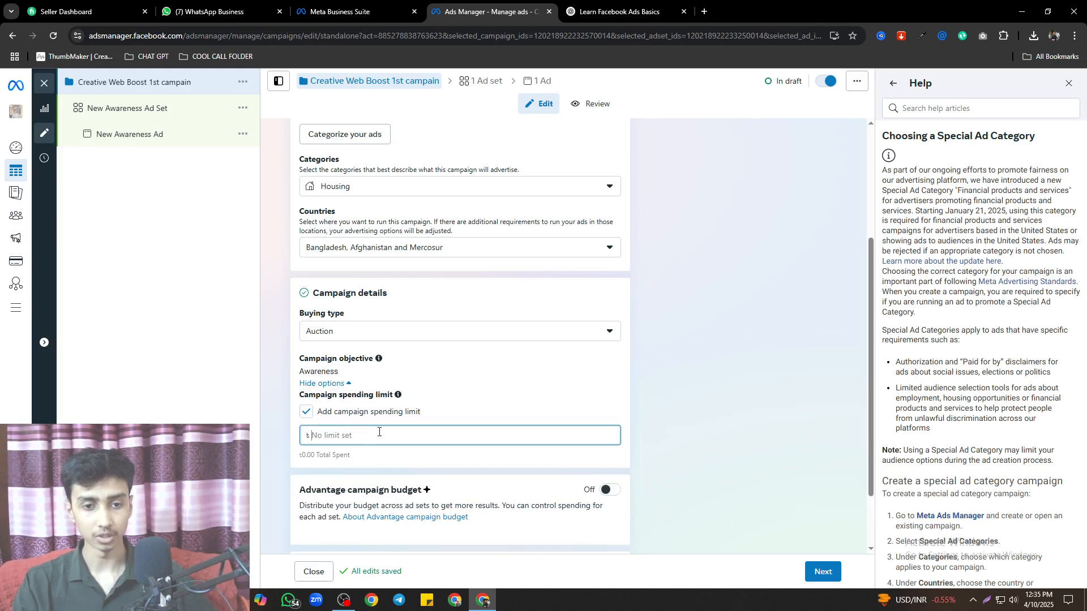
pyautogui.write('1000')
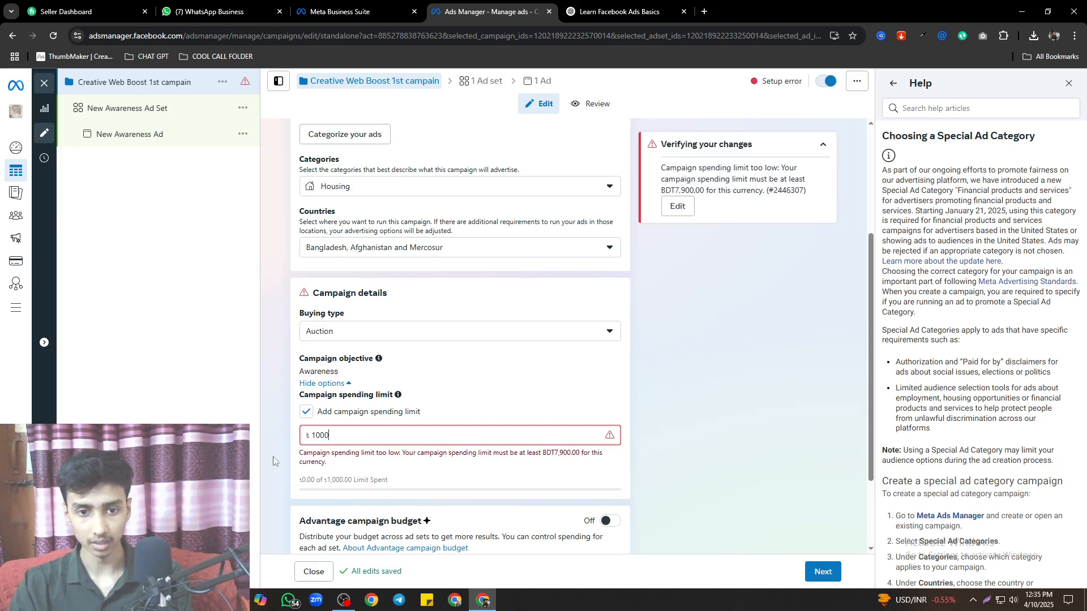
pyautogui.moveTo(347, 432); pyautogui.dragTo(295, 449)
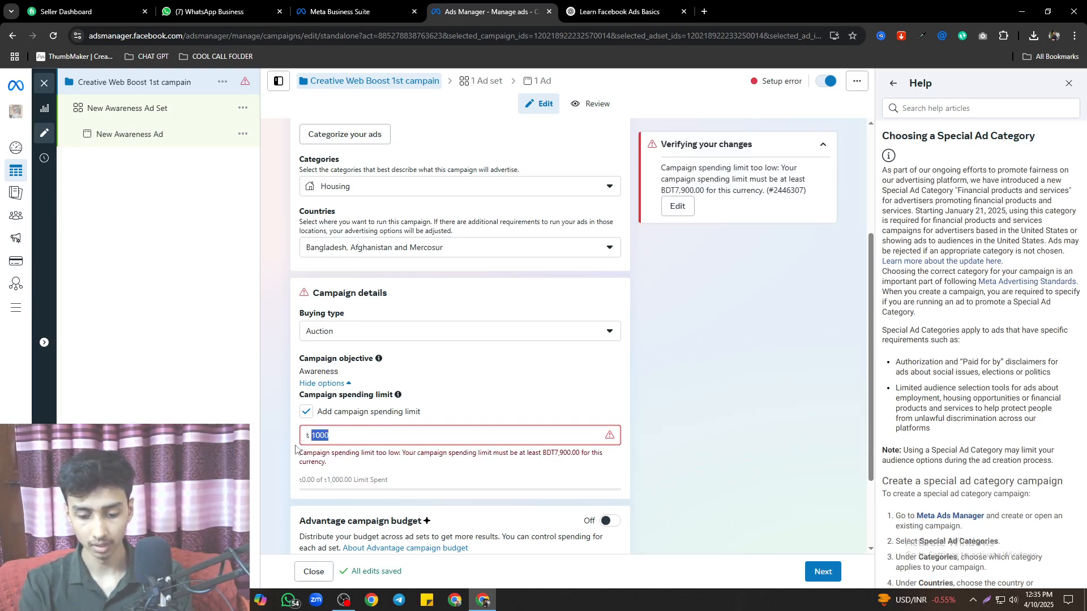
pyautogui.write('8')
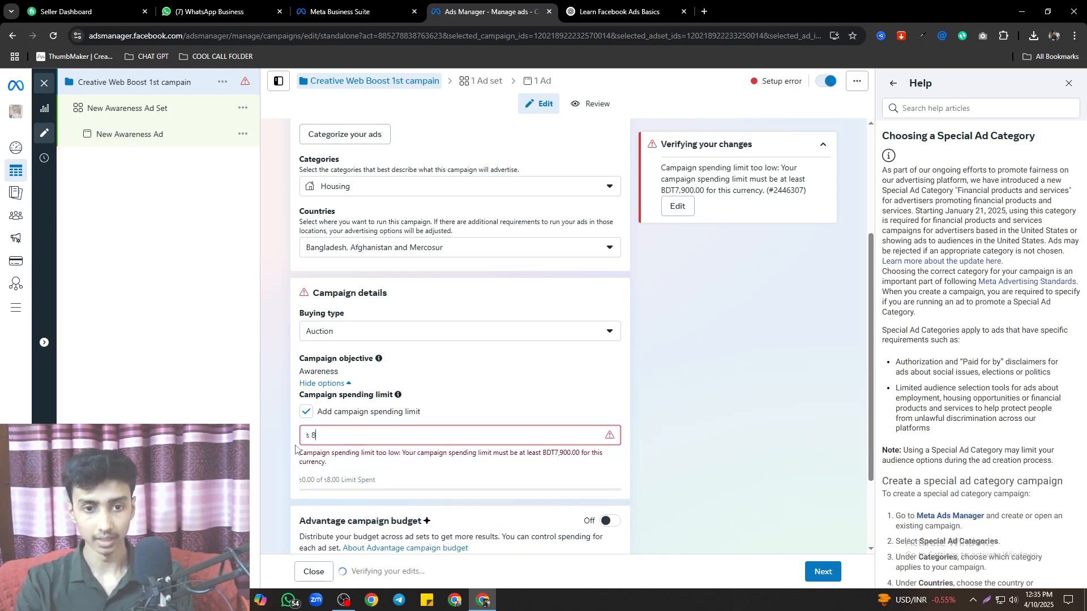
pyautogui.write('000')
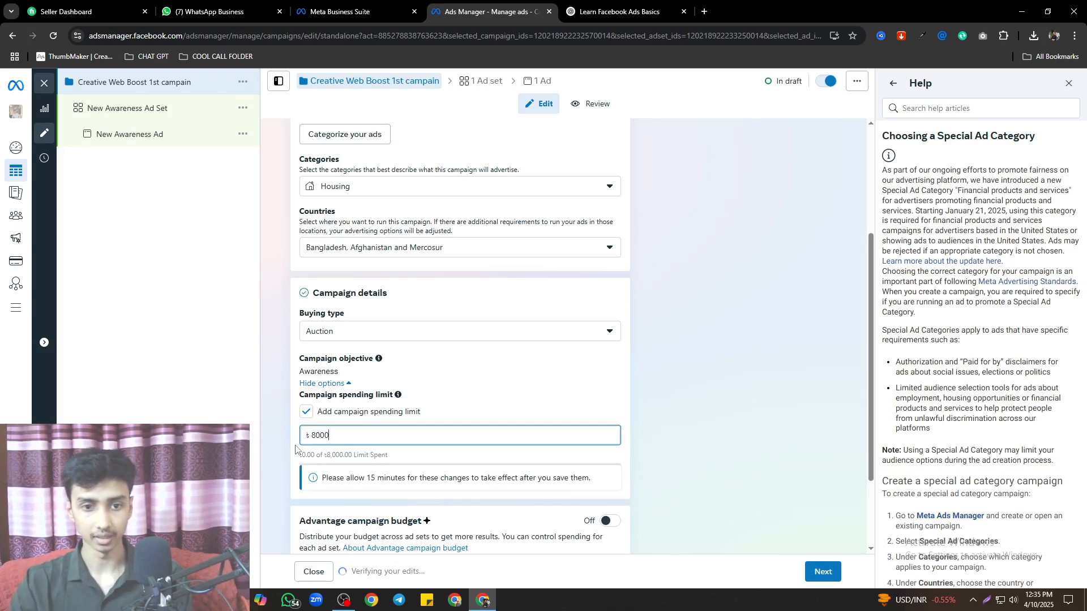
pyautogui.click(278, 423)
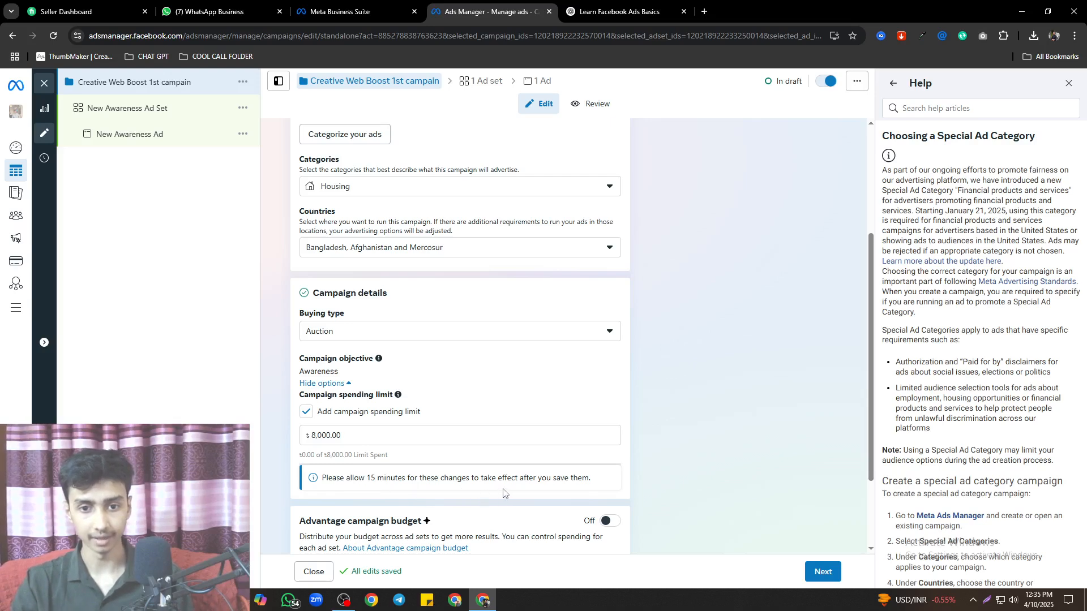
# Try Advantage campaign budget with the Lifetime budget option and switch Advantage campaign budget back off
pyautogui.scroll(-2, 448, 511)
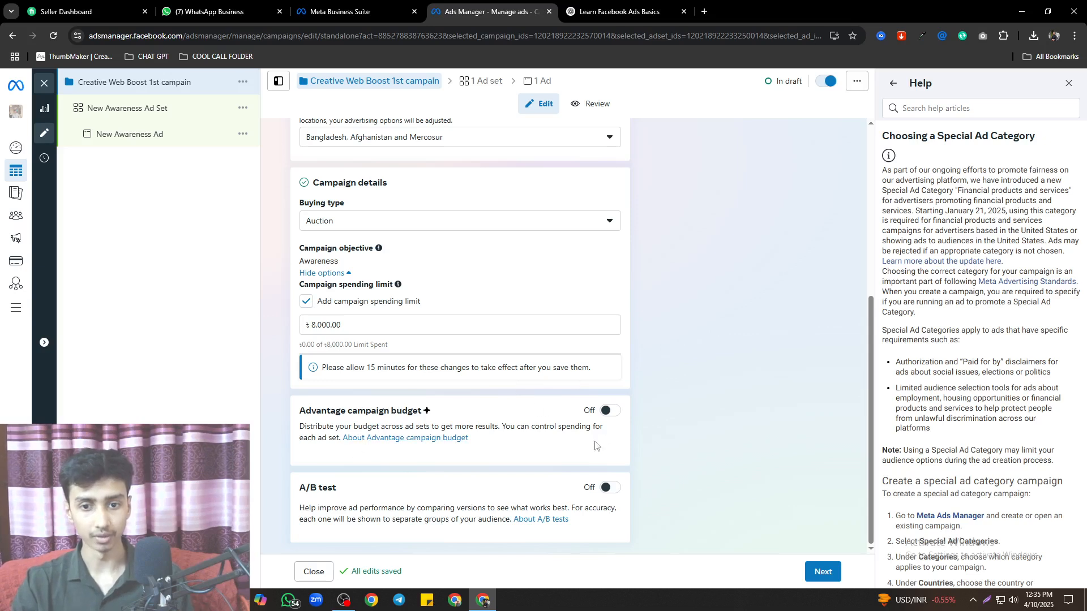
pyautogui.moveTo(301, 413); pyautogui.dragTo(426, 416)
pyautogui.click(488, 403)
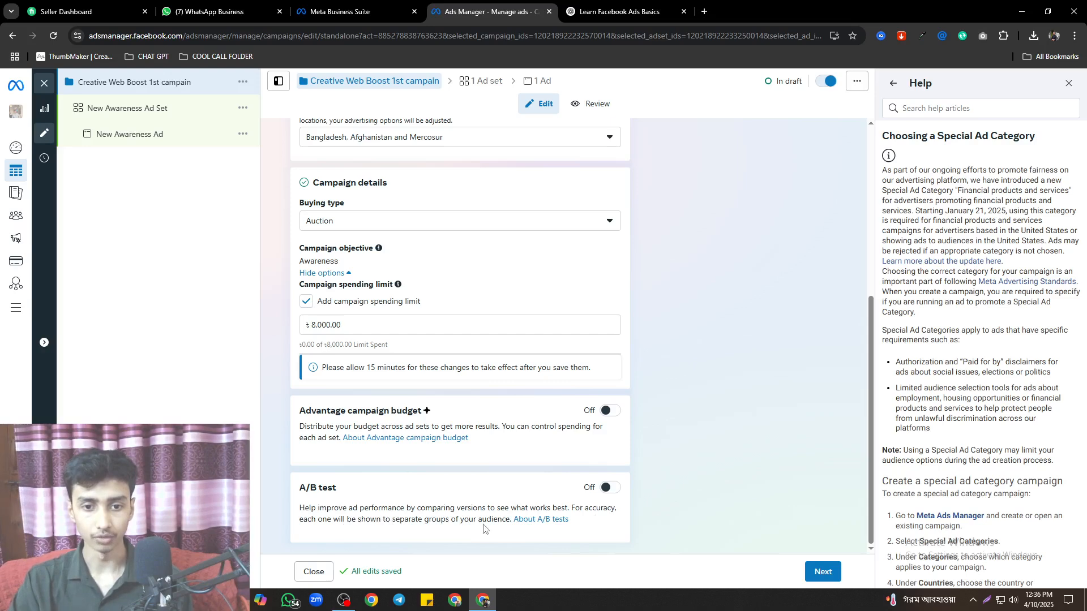
pyautogui.click(607, 412)
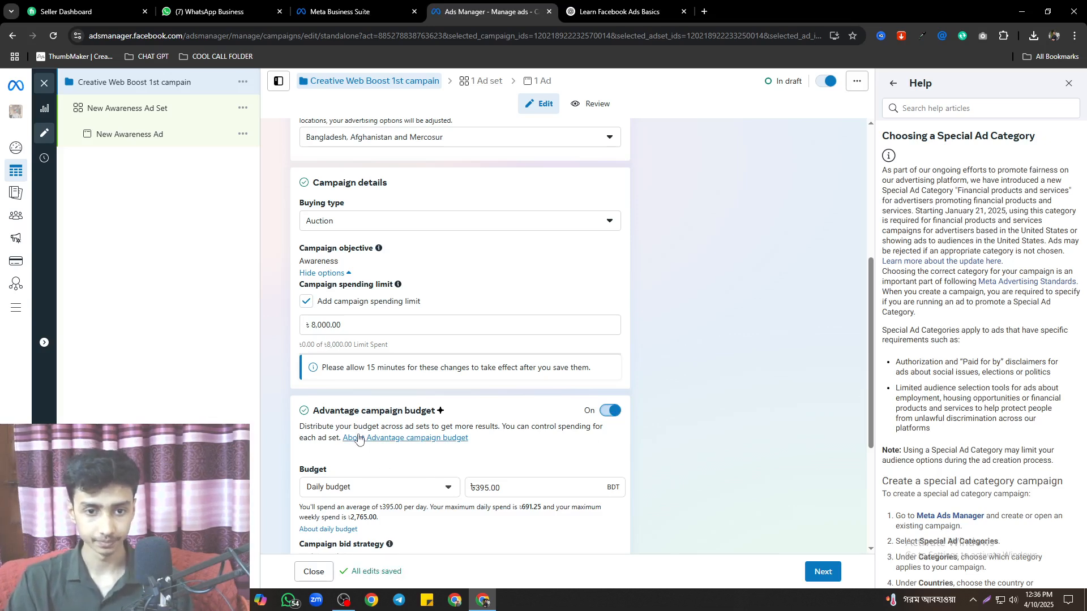
pyautogui.click(418, 492)
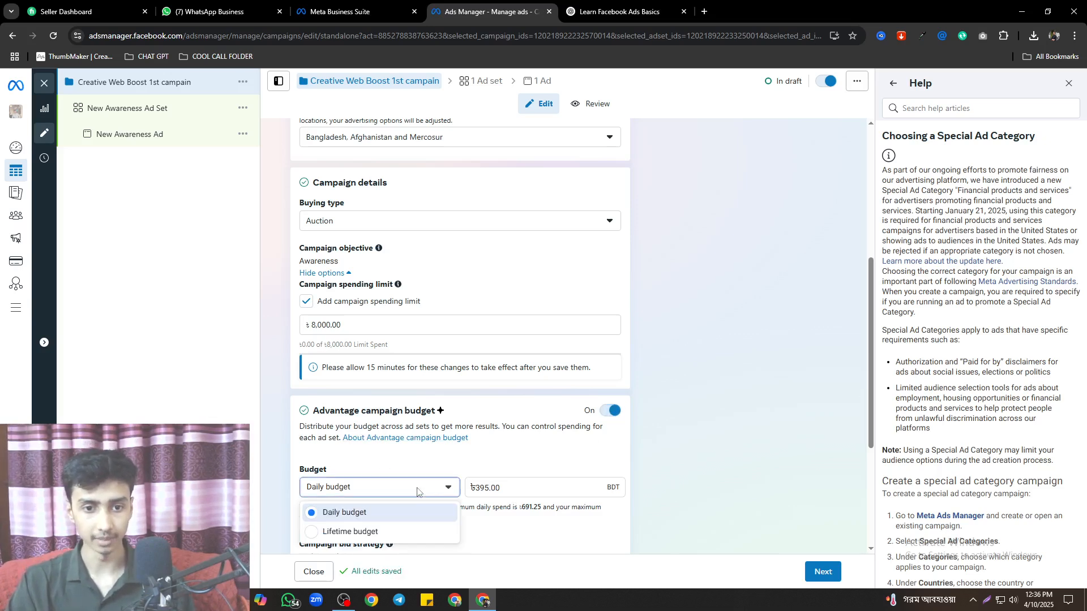
pyautogui.click(396, 532)
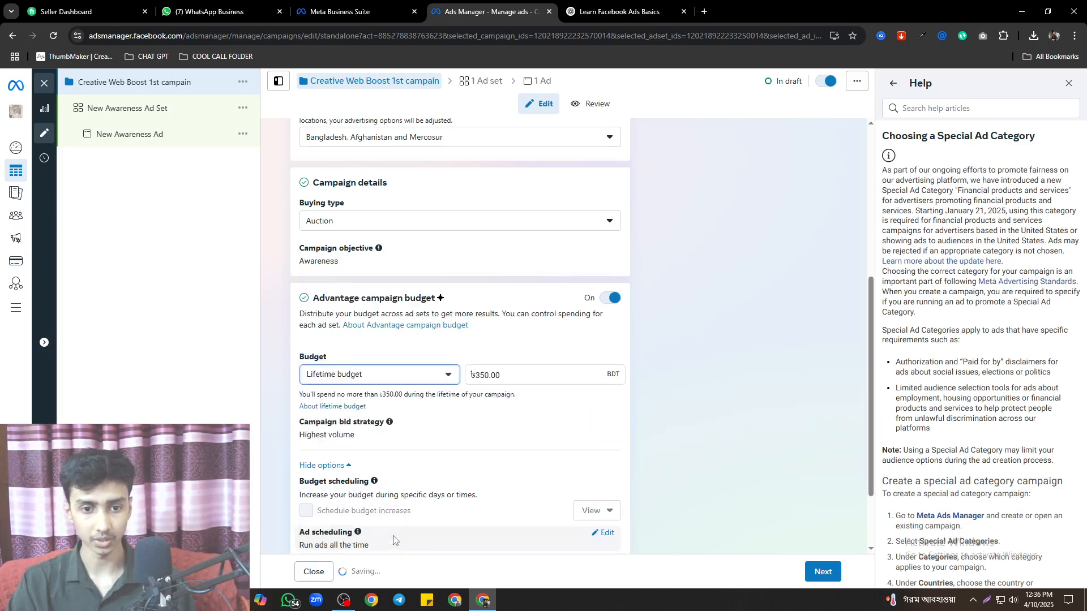
pyautogui.scroll(-2, 424, 490)
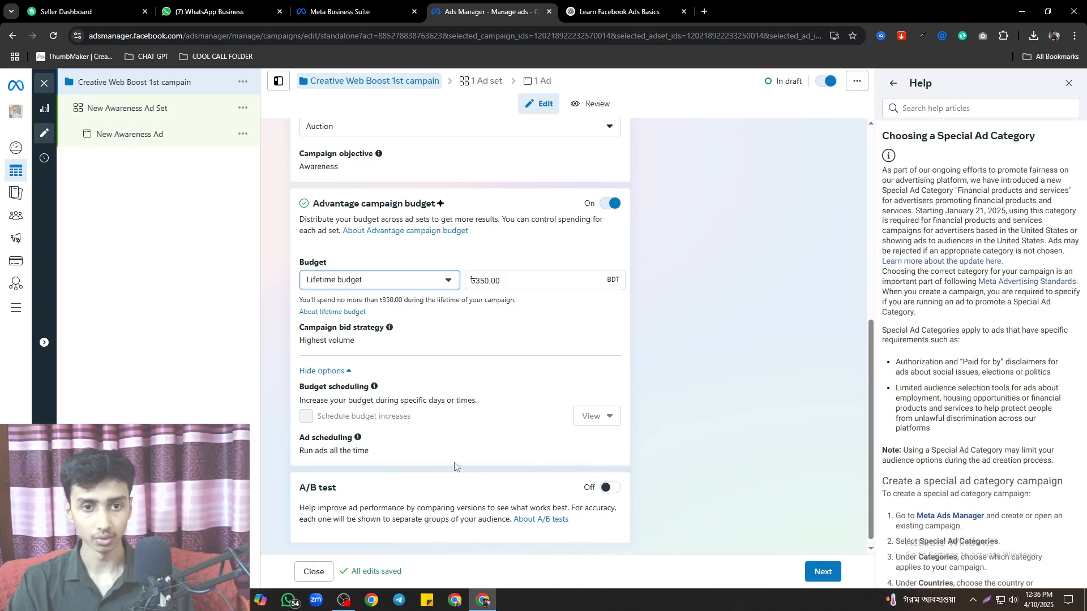
pyautogui.scroll(2, 454, 466)
pyautogui.moveTo(312, 320); pyautogui.dragTo(453, 316)
pyautogui.click(481, 311)
pyautogui.click(607, 317)
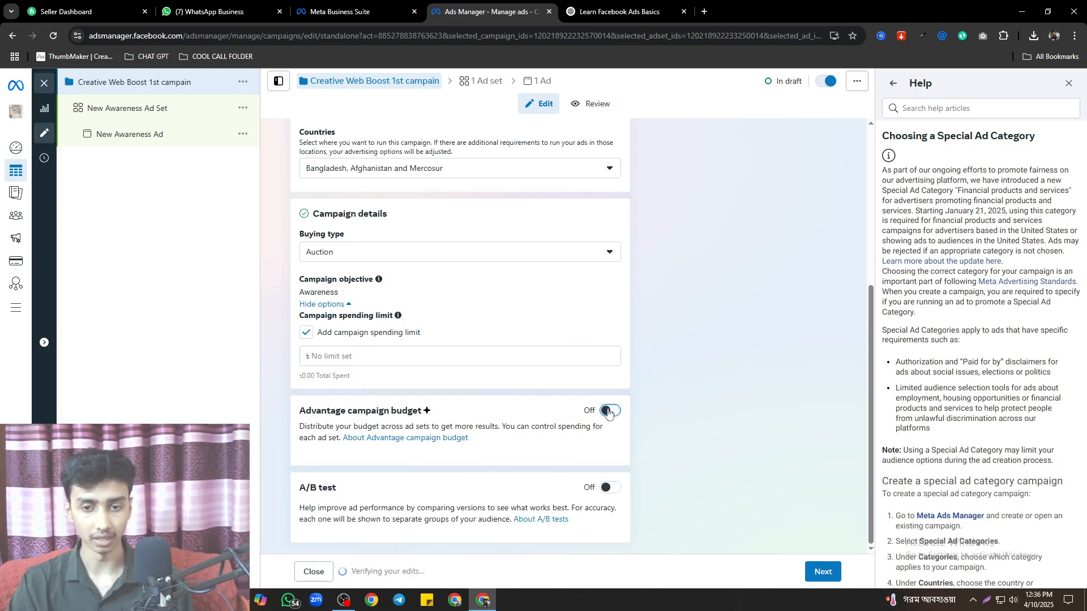
# Turn on Advantage campaign budget with a daily budget of 500 BDT
pyautogui.click(608, 412)
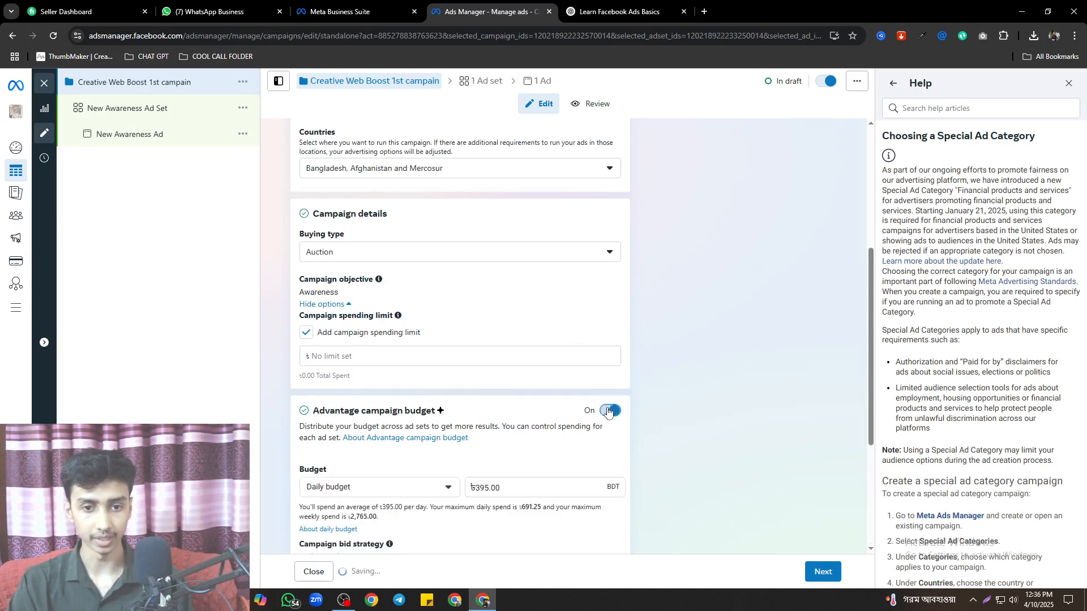
pyautogui.click(388, 492)
pyautogui.click(407, 489)
pyautogui.doubleClick(485, 492)
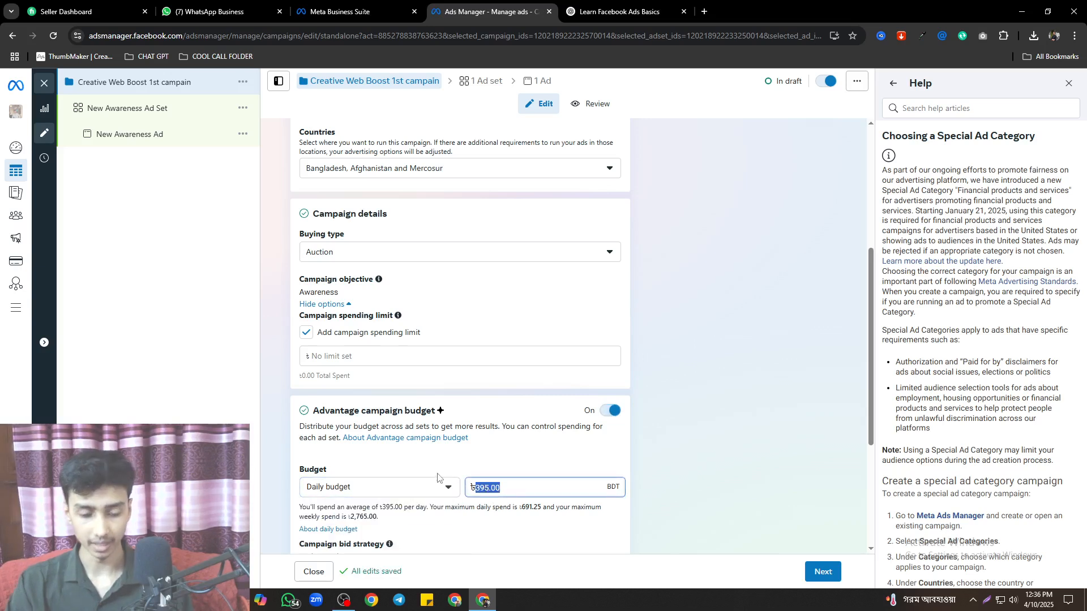
pyautogui.write('500')
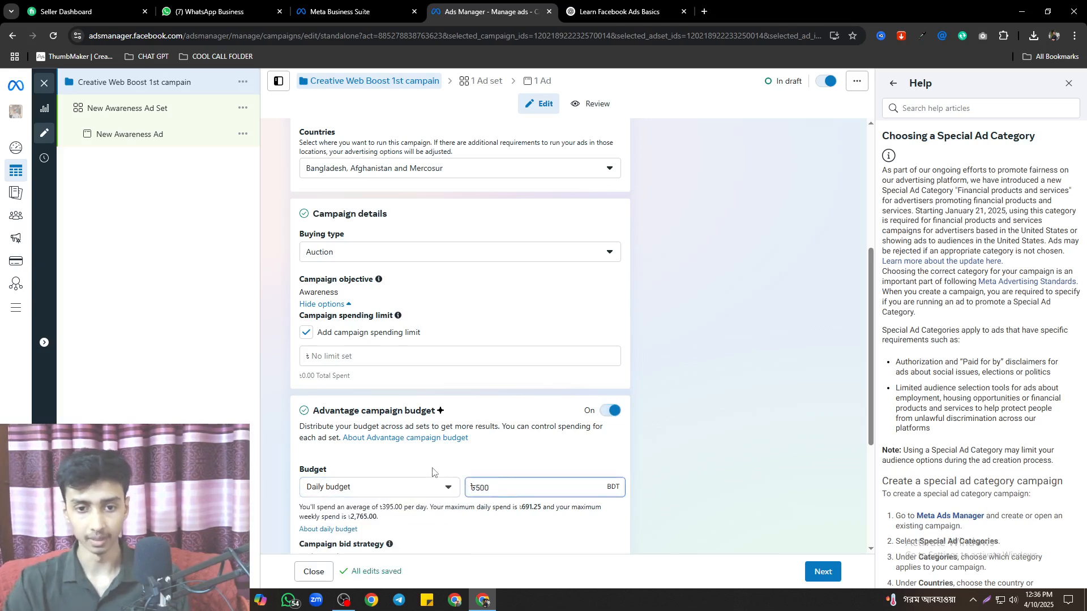
pyautogui.click(436, 498)
pyautogui.scroll(-2, 436, 498)
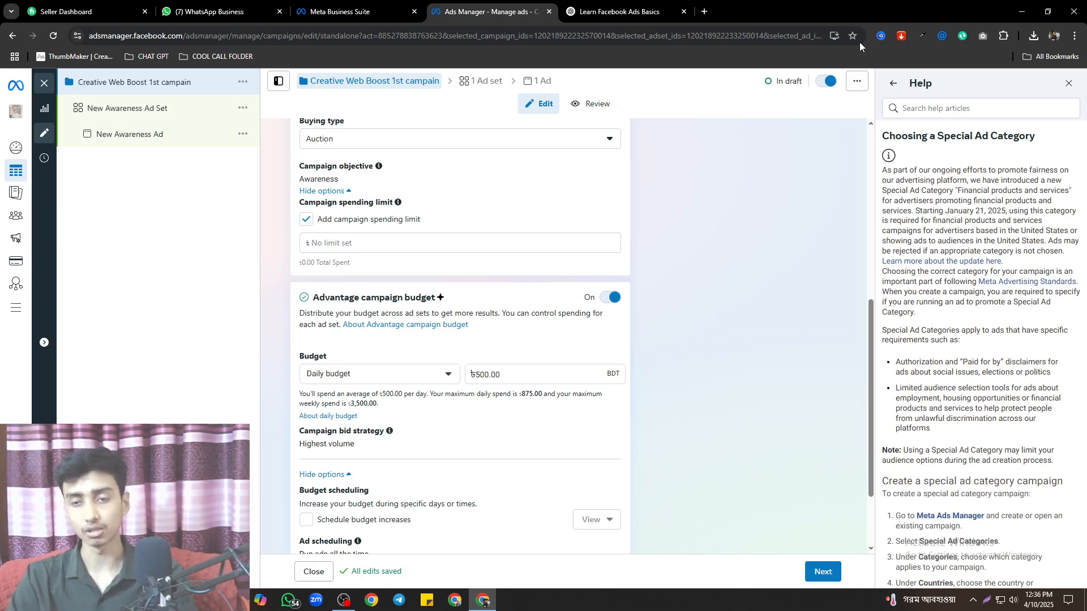
# Search Google in a new tab for "how to change currency in facebook ads"
pyautogui.click(702, 8)
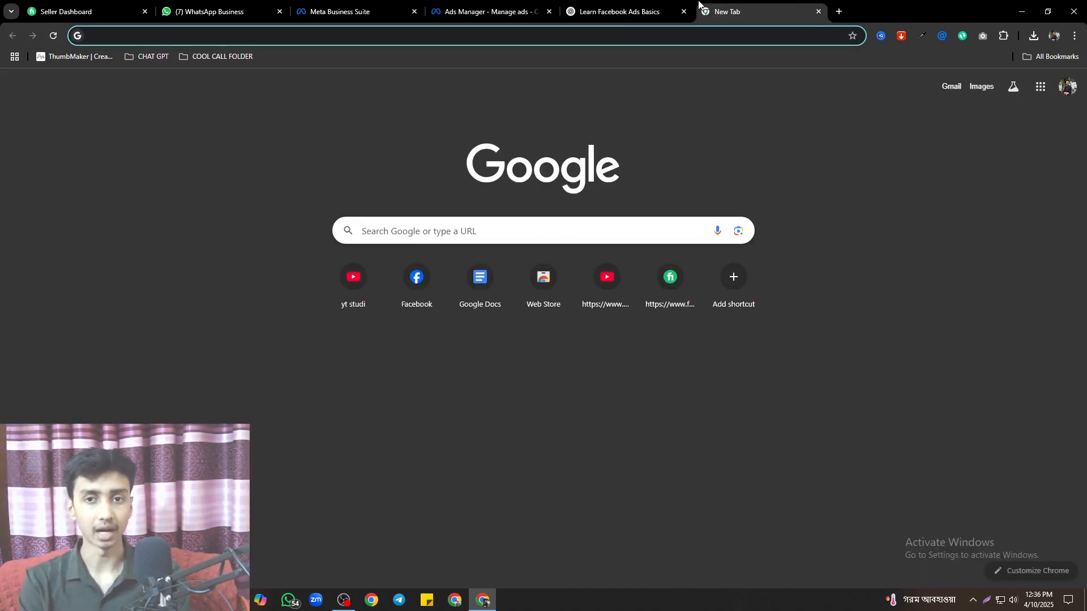
pyautogui.write('how to ')
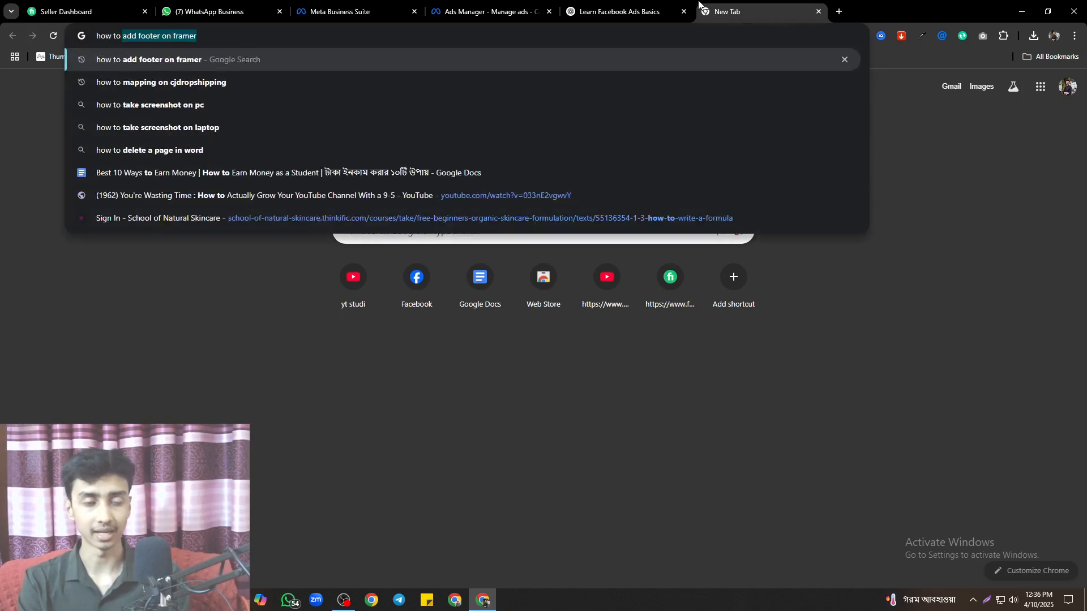
pyautogui.write('chage ')
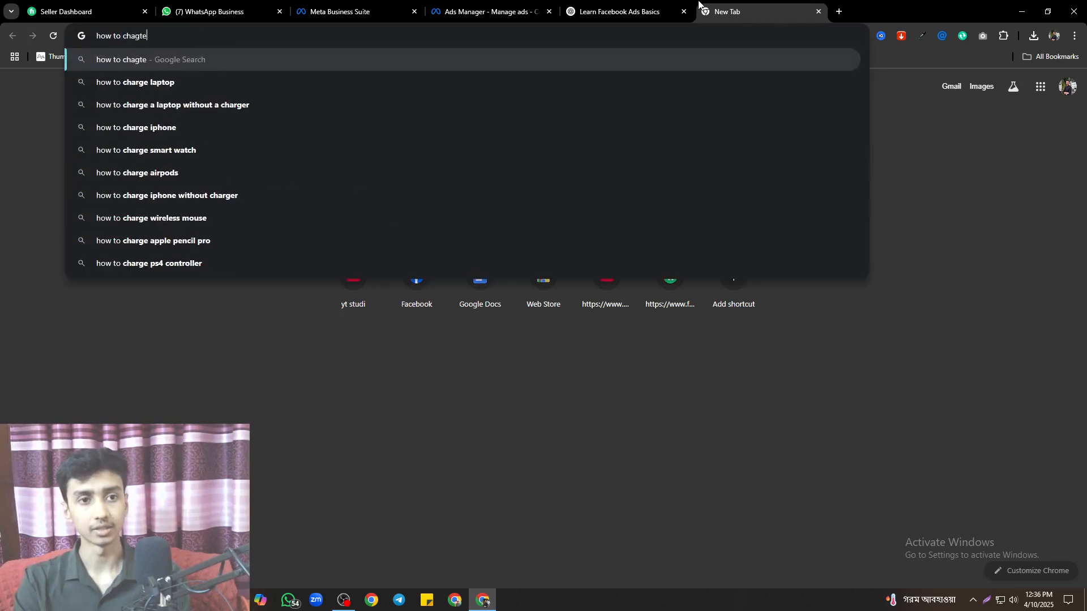
pyautogui.write('curr')
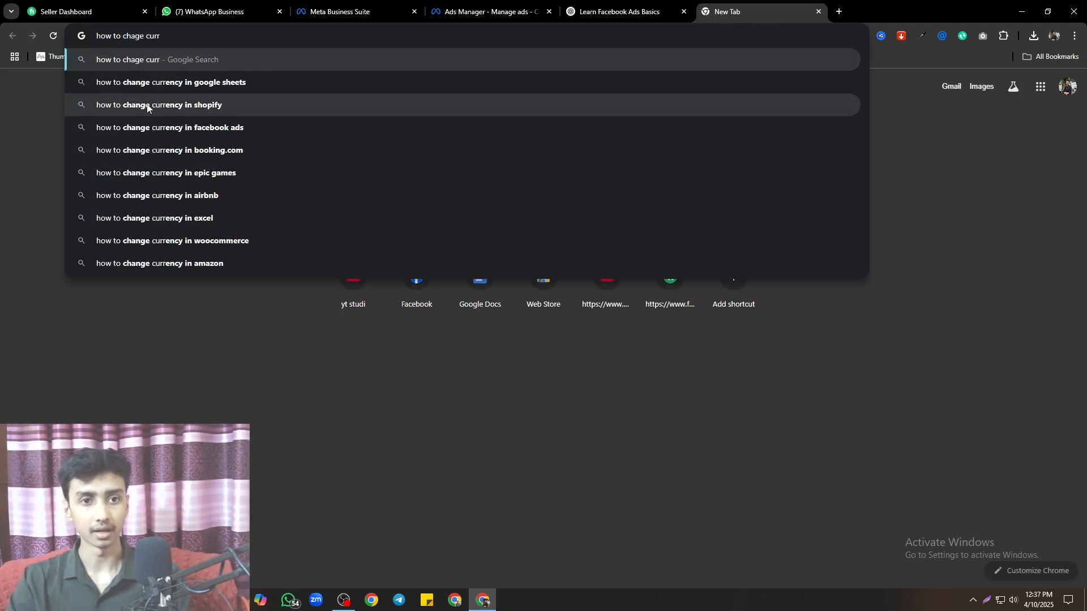
pyautogui.click(157, 101)
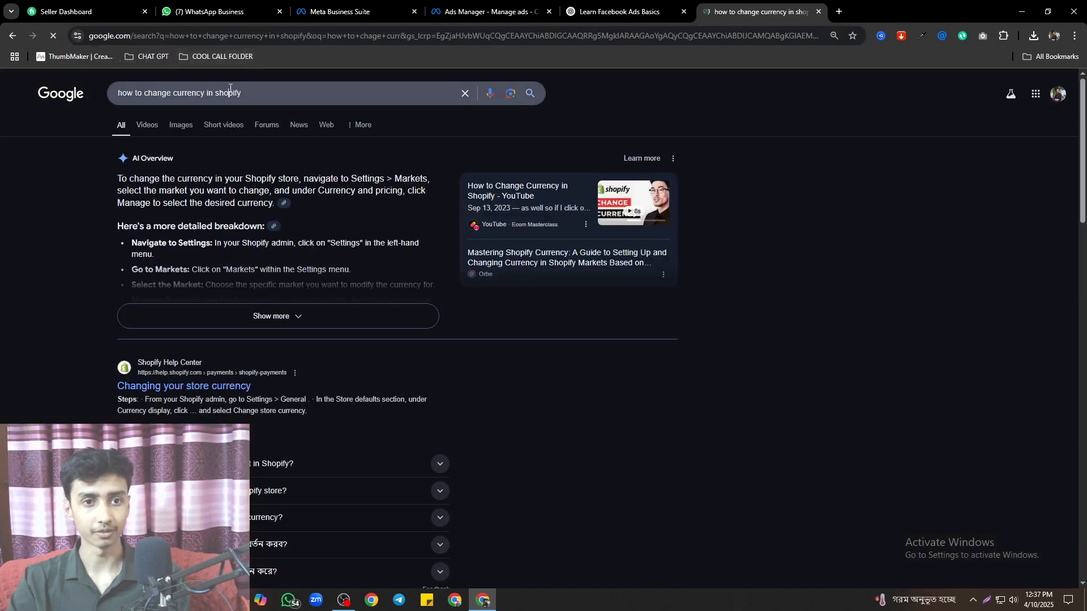
pyautogui.doubleClick(229, 93)
pyautogui.press('BackSpace')
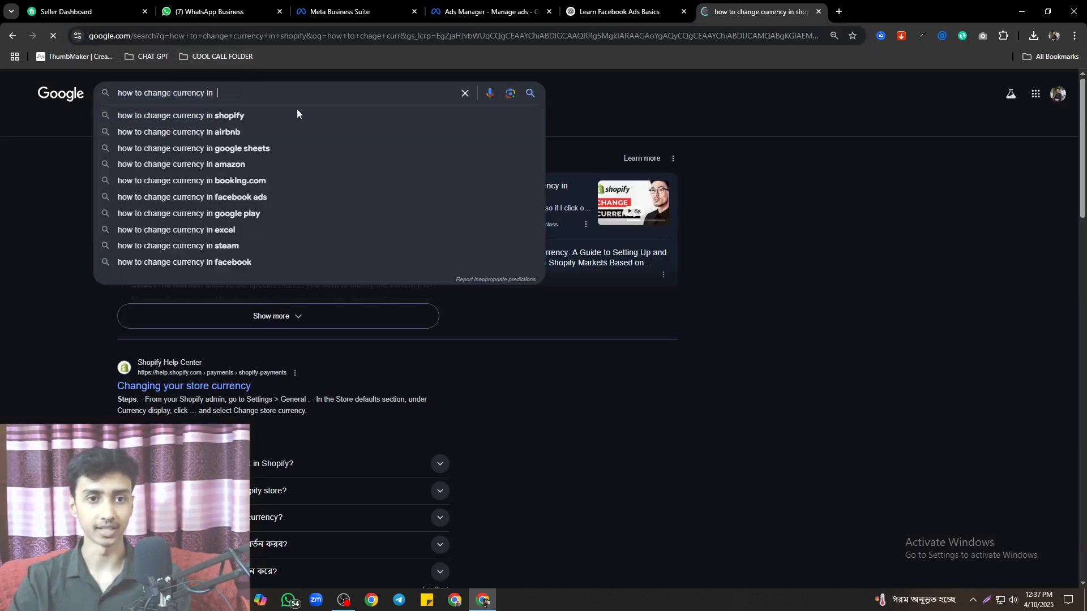
pyautogui.write('f')
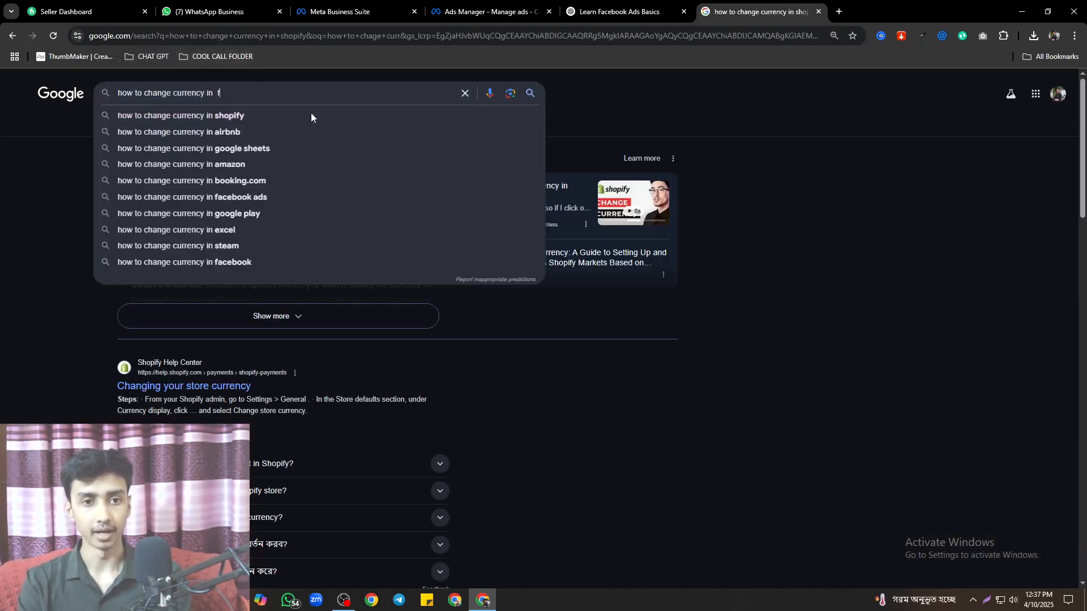
pyautogui.click(296, 115)
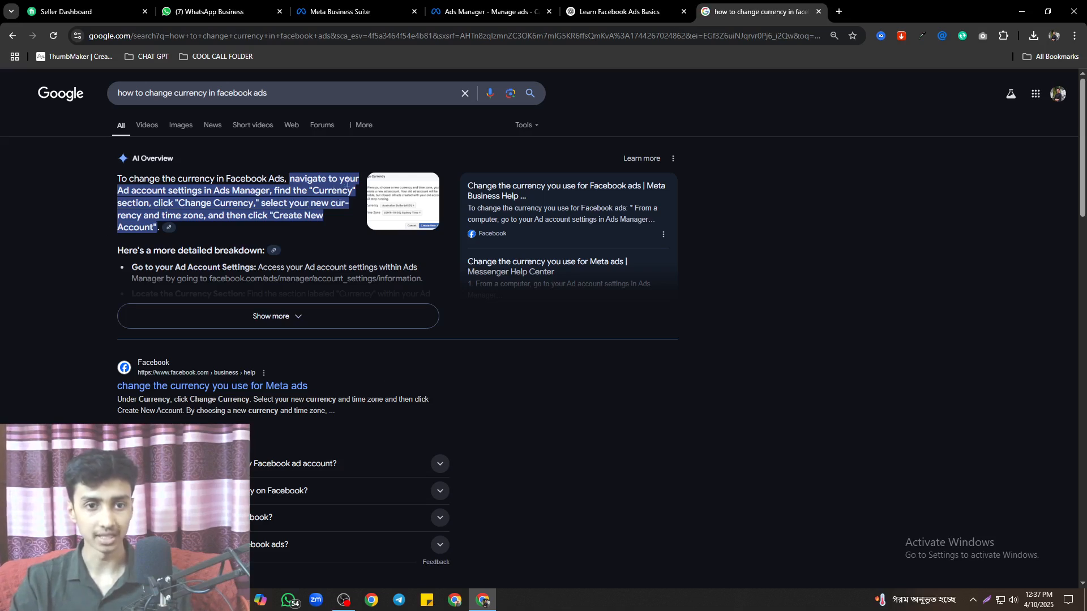
# Return to the Ads Manager browser tab and look through the list of all tools, leaving it without opening one
pyautogui.click(457, 4)
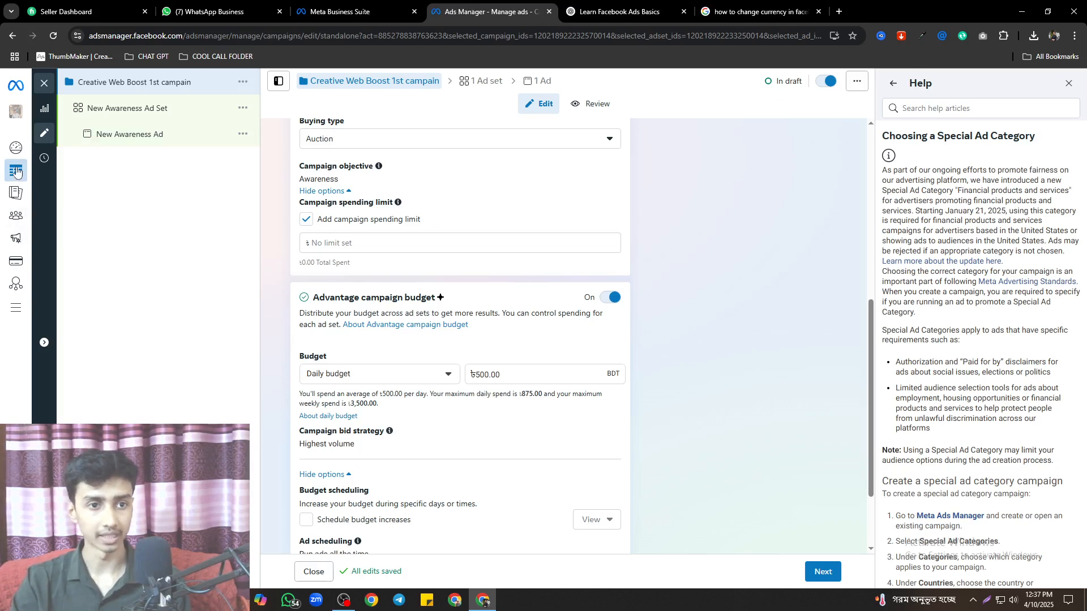
pyautogui.moveTo(89, 109)
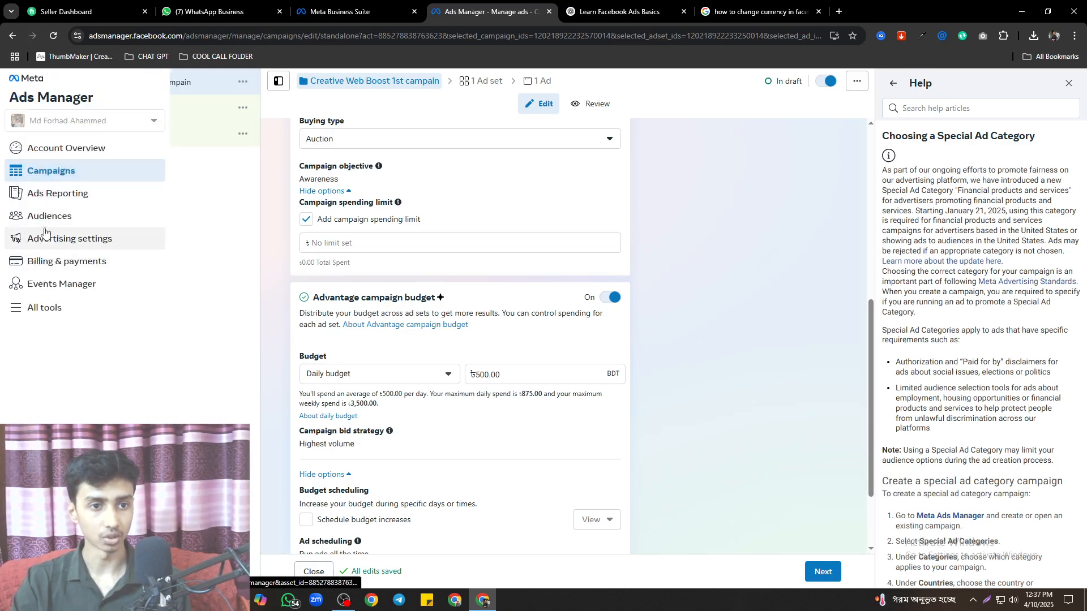
pyautogui.click(65, 315)
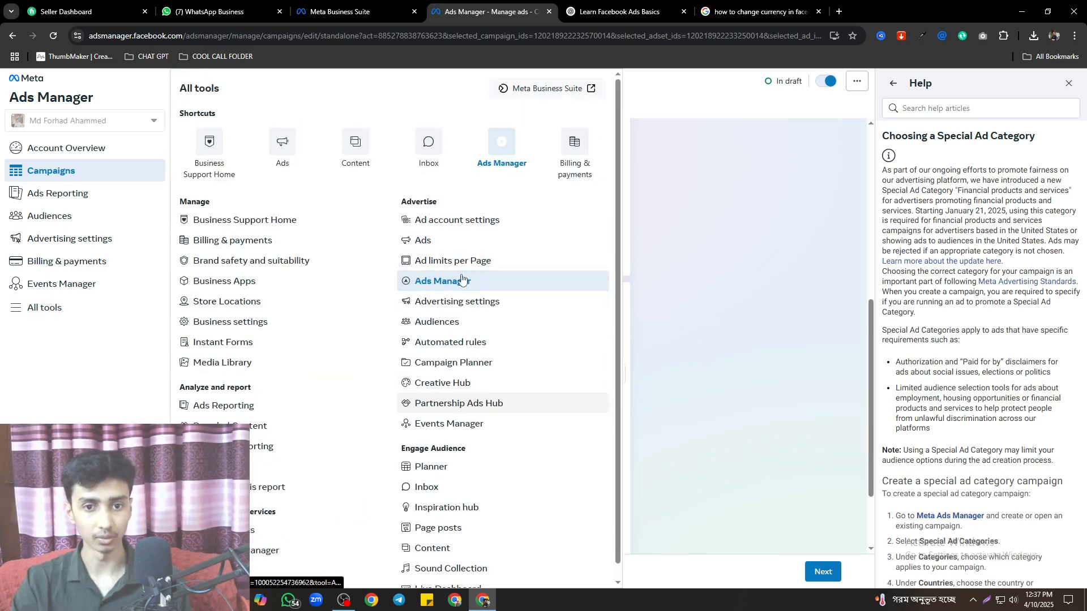
pyautogui.click(766, 332)
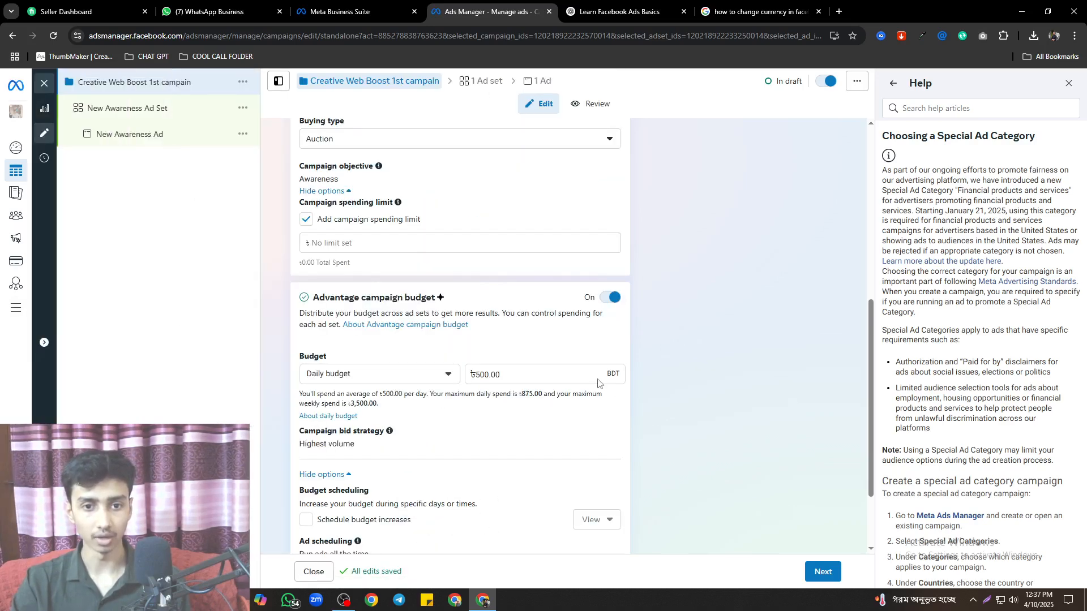
# Review the campaign settings from the A/B test back to the campaign name and continue to the ad set settings
pyautogui.scroll(-2, 547, 483)
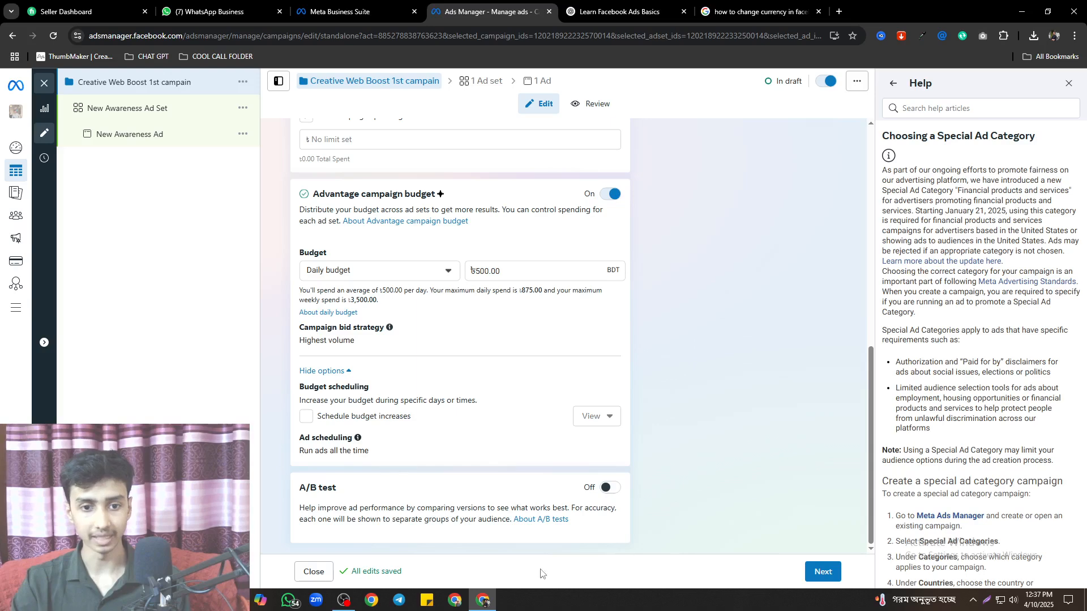
pyautogui.scroll(10, 369, 211)
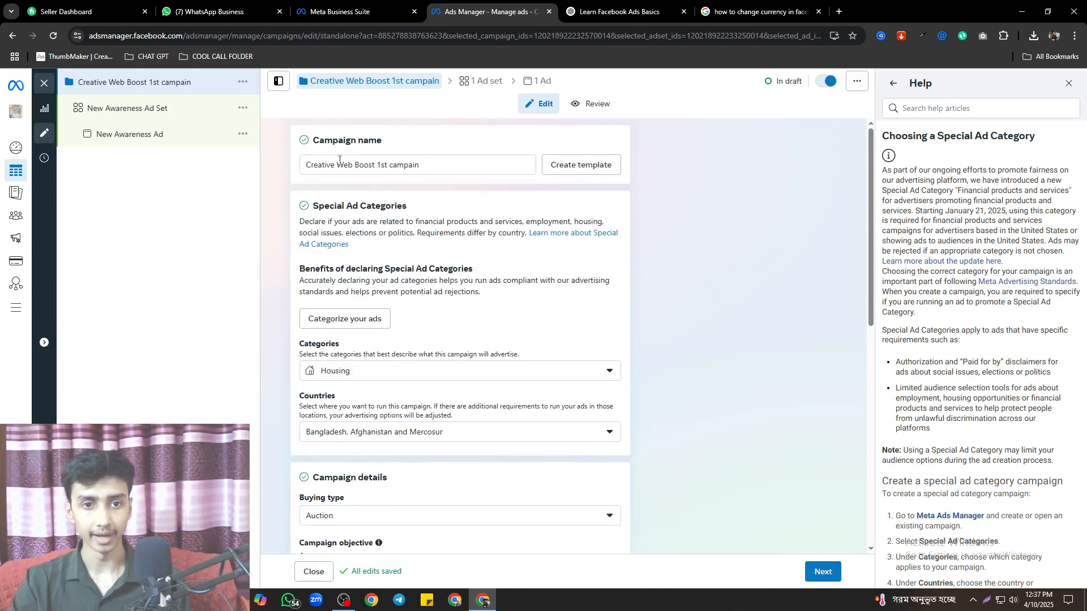
pyautogui.moveTo(315, 140); pyautogui.dragTo(359, 141)
pyautogui.click(400, 139)
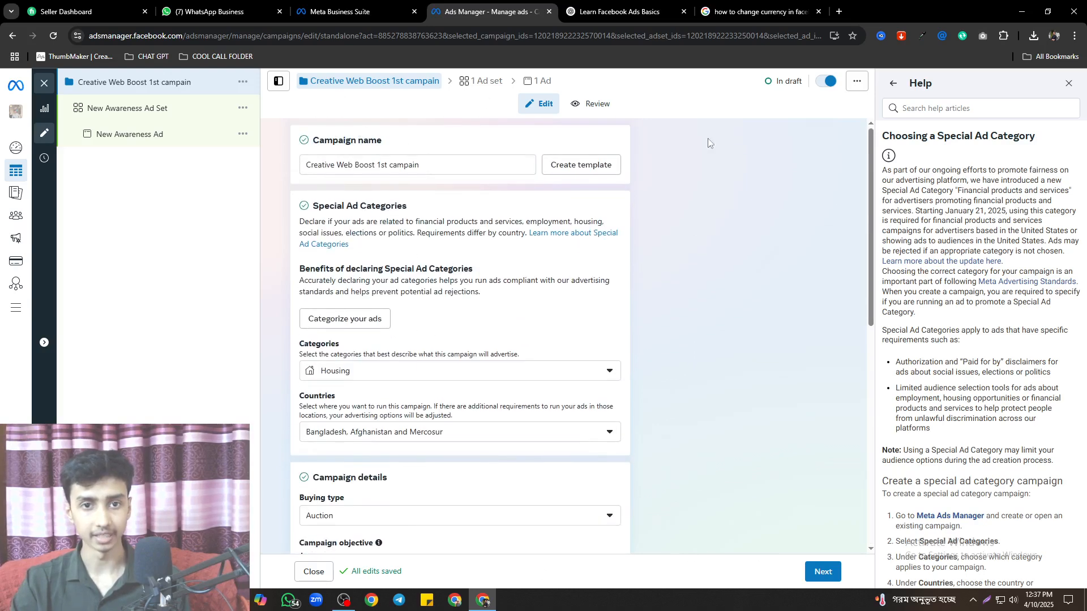
pyautogui.click(823, 568)
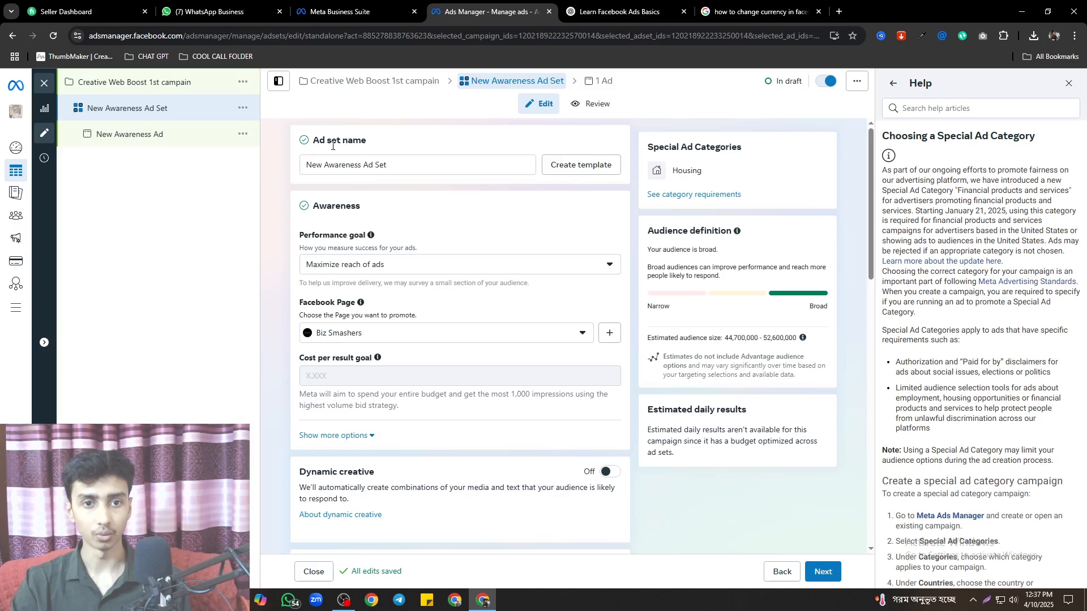
# Rename the ad set as "Creative Web boost"
pyautogui.moveTo(313, 139); pyautogui.dragTo(249, 170)
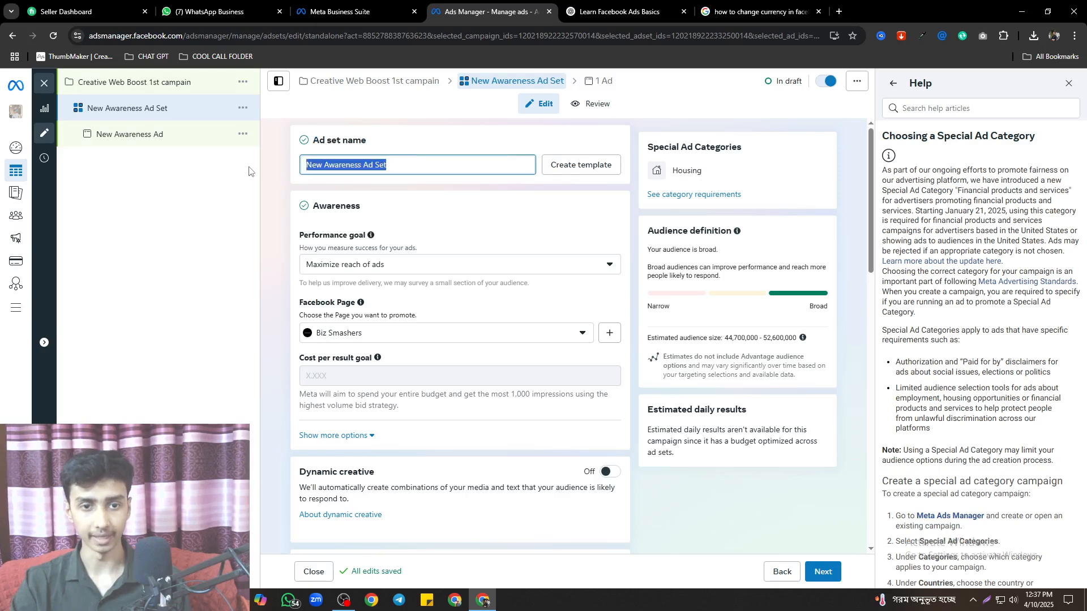
pyautogui.write('Crea')
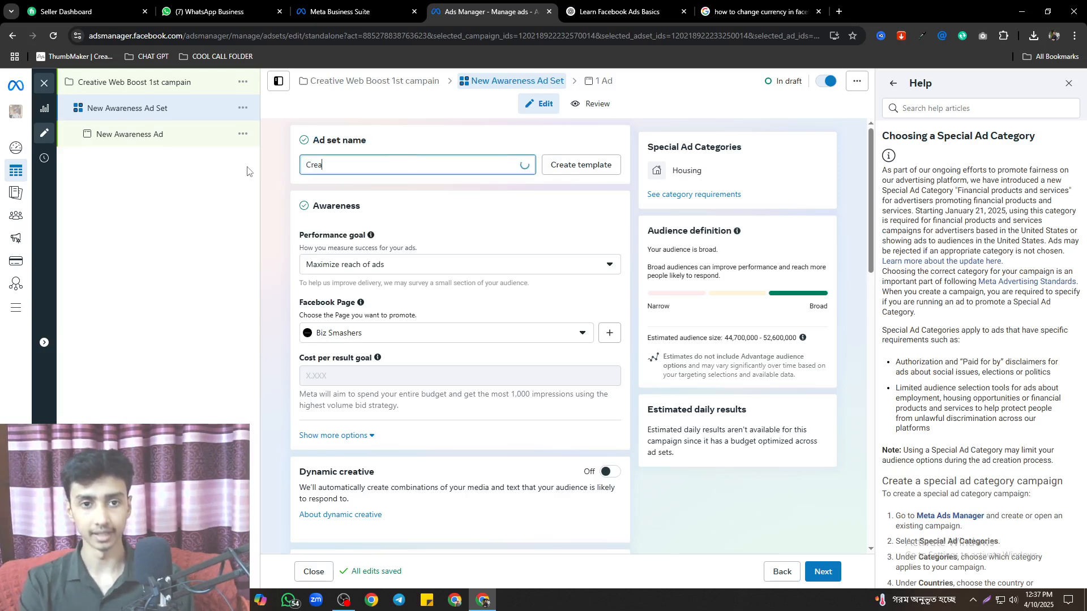
pyautogui.write('tive Web boost')
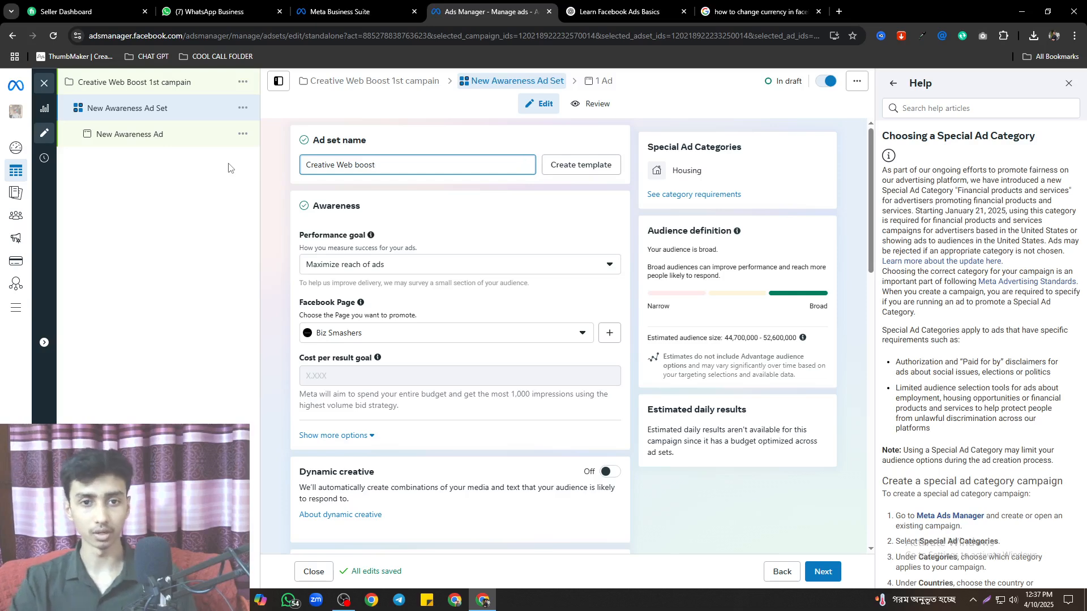
# Copy the ad set name, search Google for it in a new tab, and open the creativewebboost.com website
pyautogui.hotkey('ctrl', 'a')
pyautogui.hotkey('ctrl', 'c')
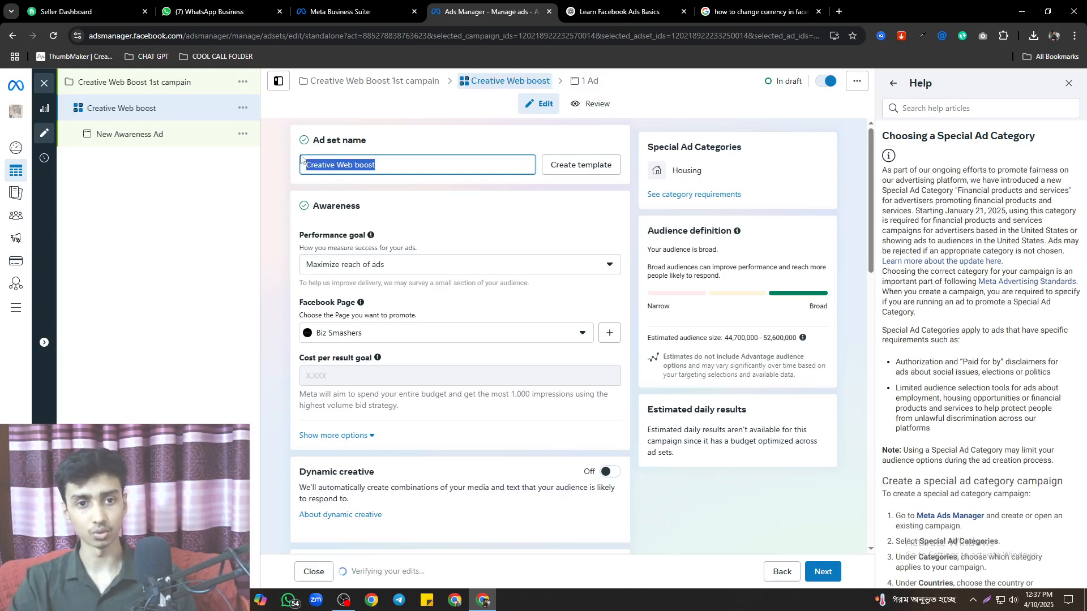
pyautogui.click(847, 5)
pyautogui.hotkey('ctrl', 'v')
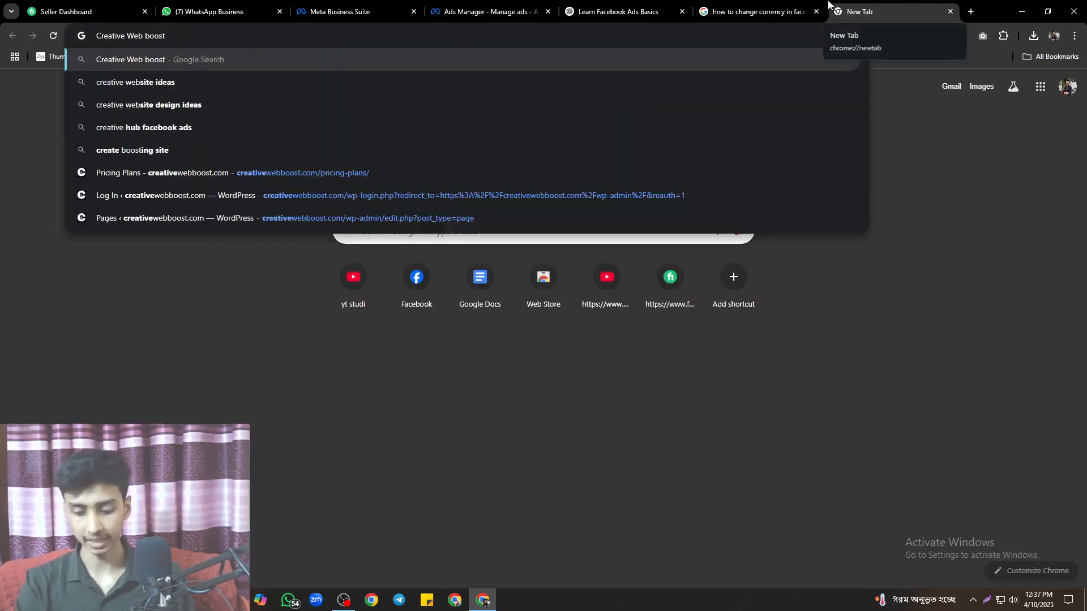
pyautogui.press('Return')
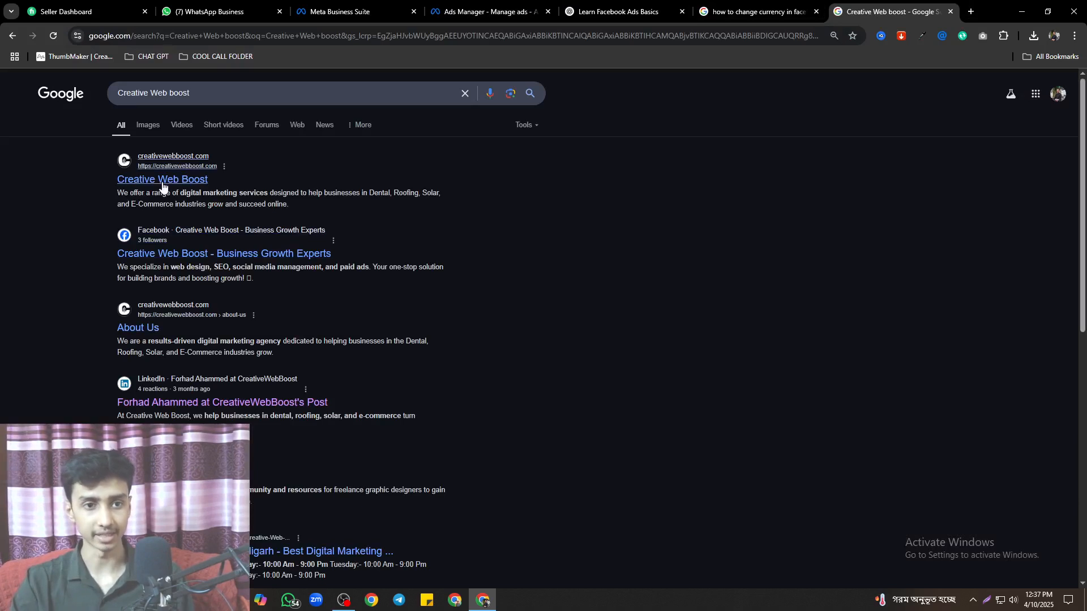
pyautogui.click(163, 181)
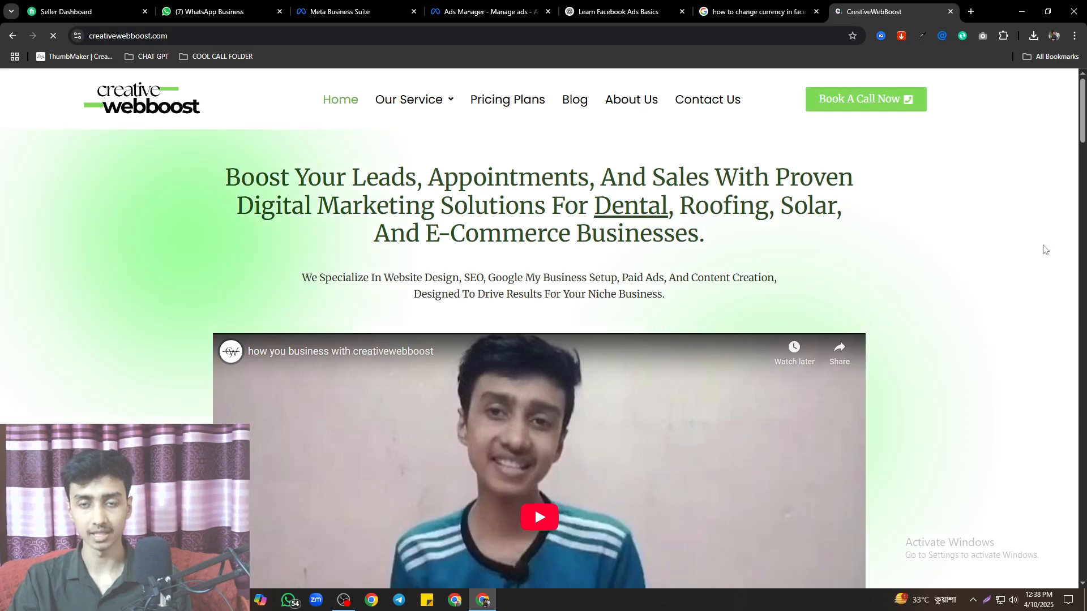
# Return to the Ads Manager browser tab and extend the ad set name to "Creative Web boost 1st ads set"
pyautogui.click(650, 7)
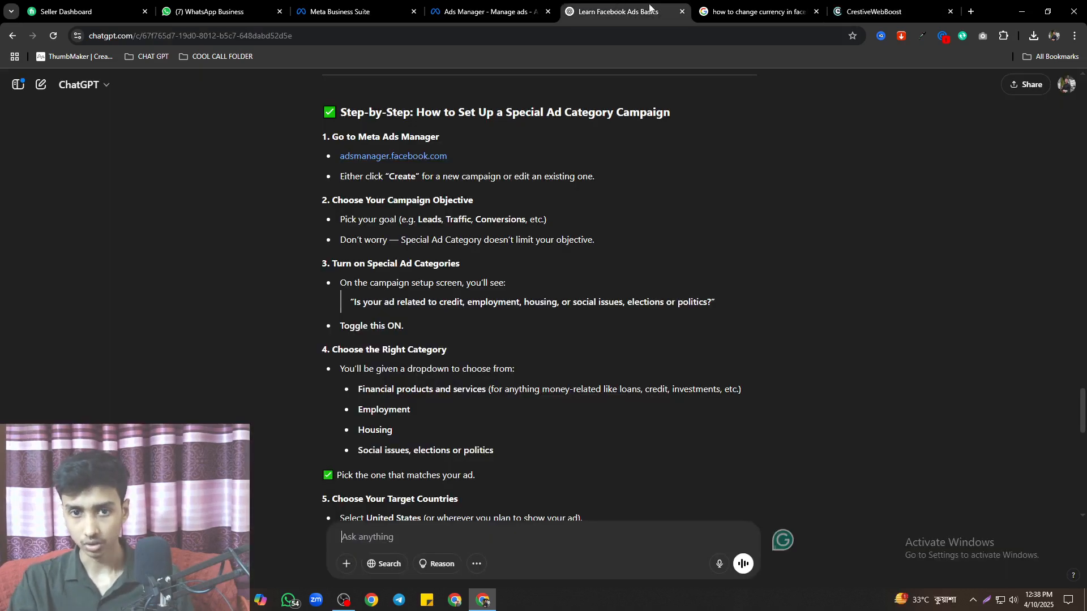
pyautogui.click(485, 12)
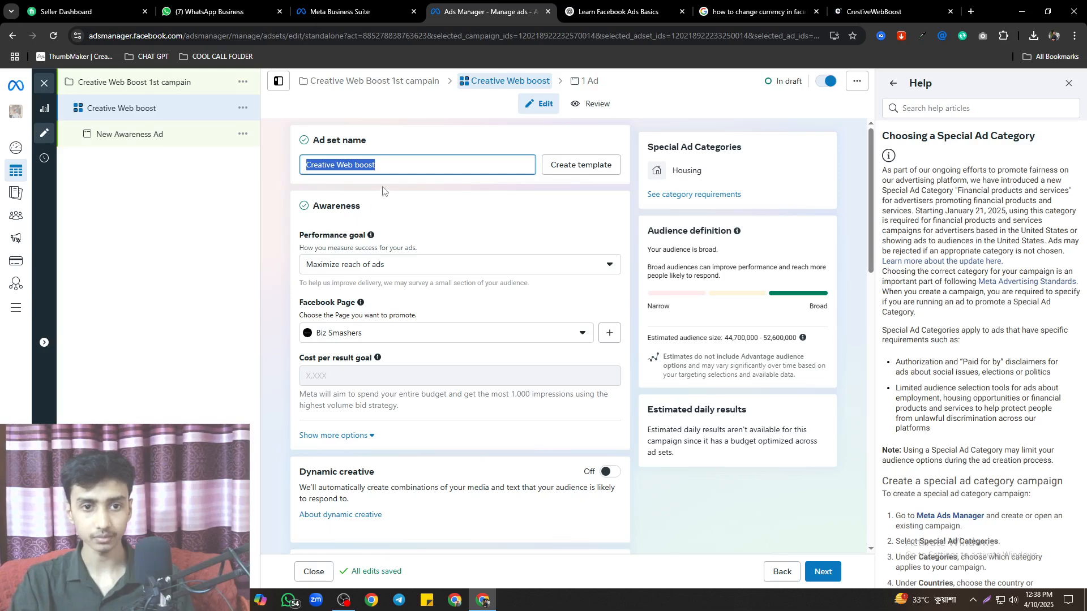
pyautogui.click(392, 169)
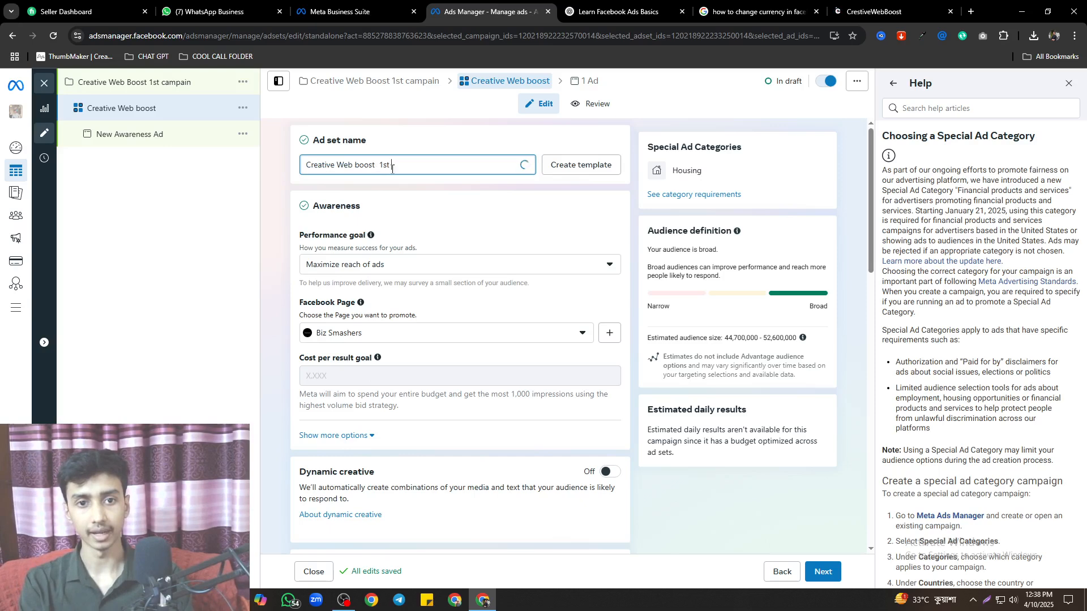
pyautogui.write('1st ads set')
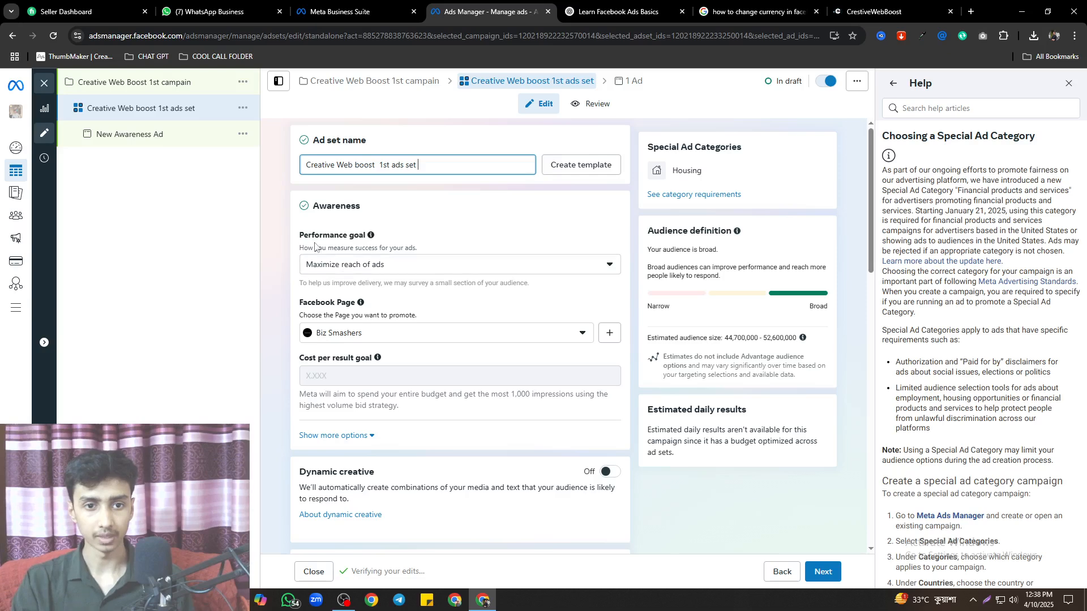
# Look through the awareness and video view performance goals and select Maximize reach of ads
pyautogui.click(328, 266)
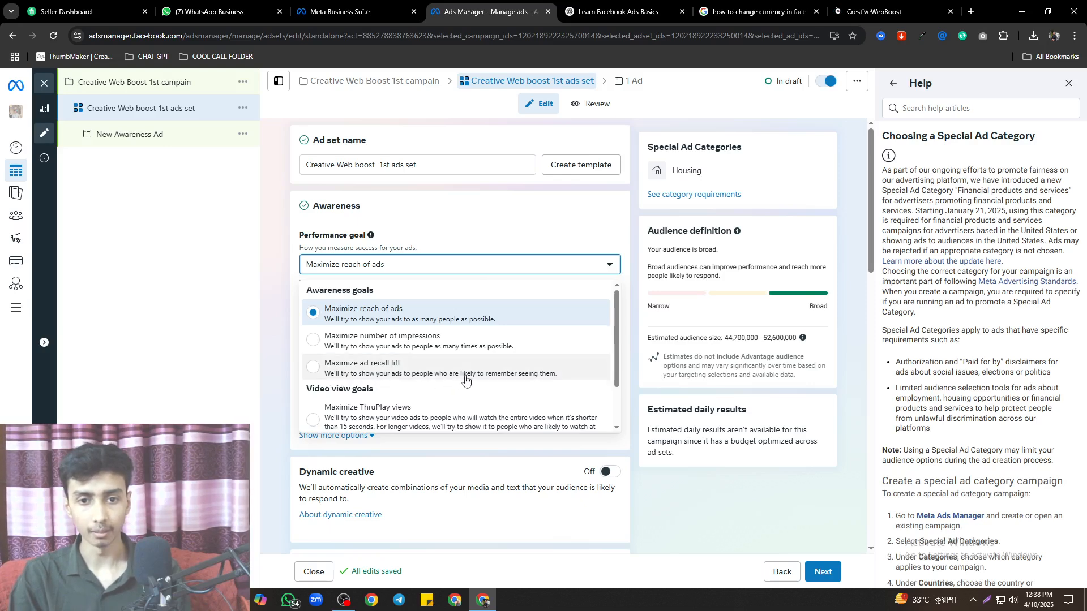
pyautogui.scroll(-1, 409, 399)
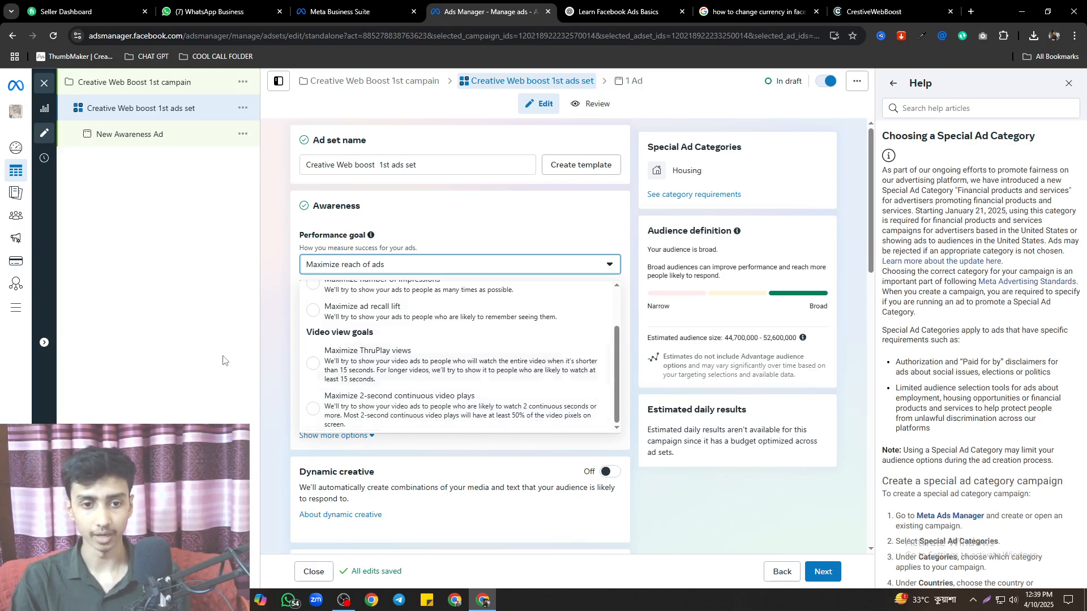
pyautogui.scroll(1, 404, 328)
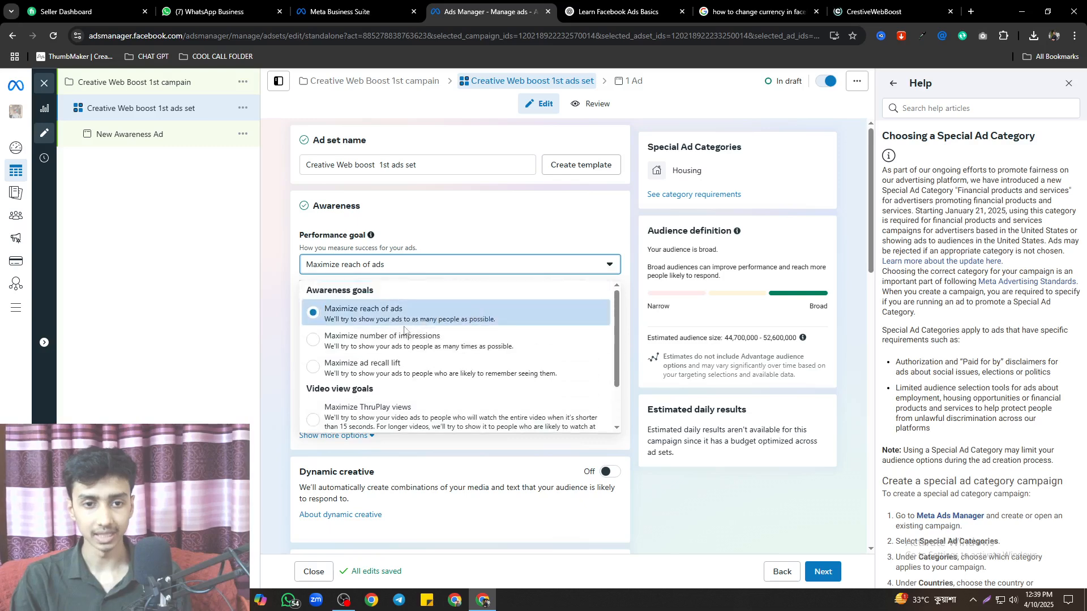
pyautogui.click(364, 316)
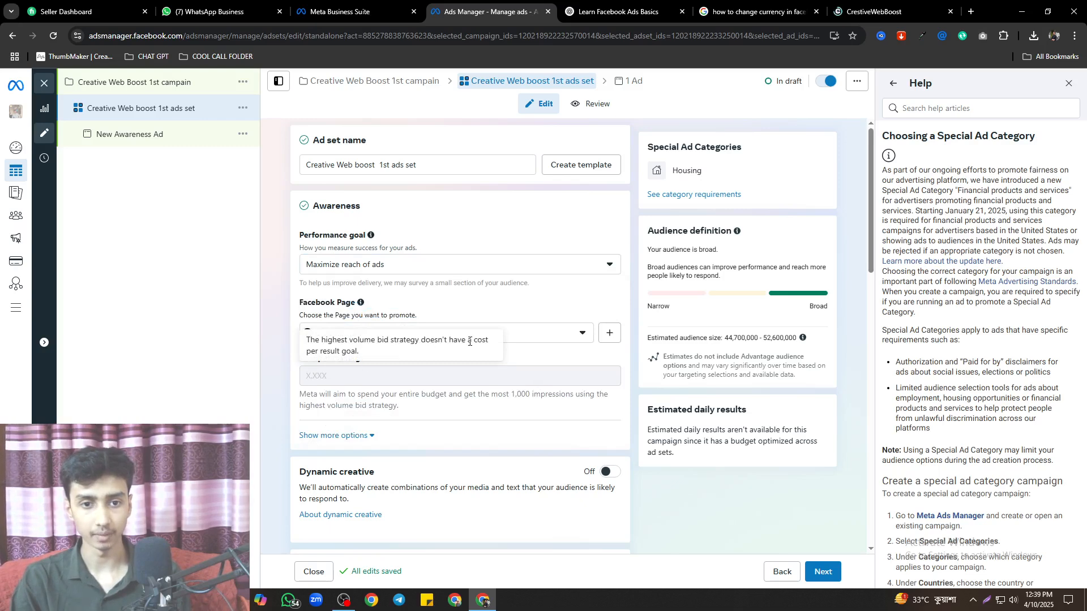
# Expand the additional options of the Awareness section and examine the frequency cap and the note on ad charges
pyautogui.scroll(-5, 459, 410)
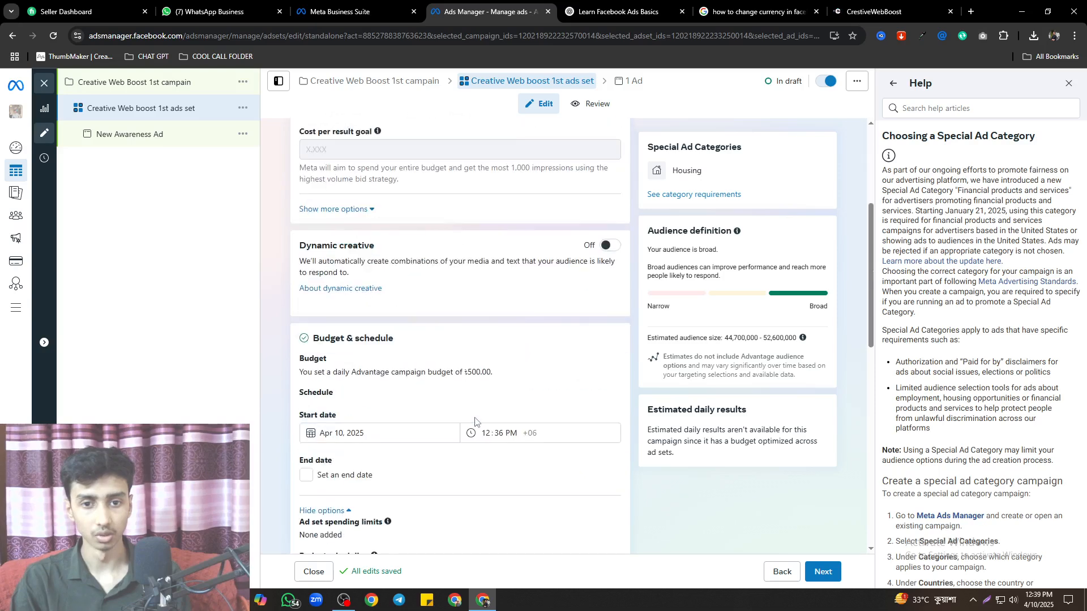
pyautogui.scroll(3, 464, 407)
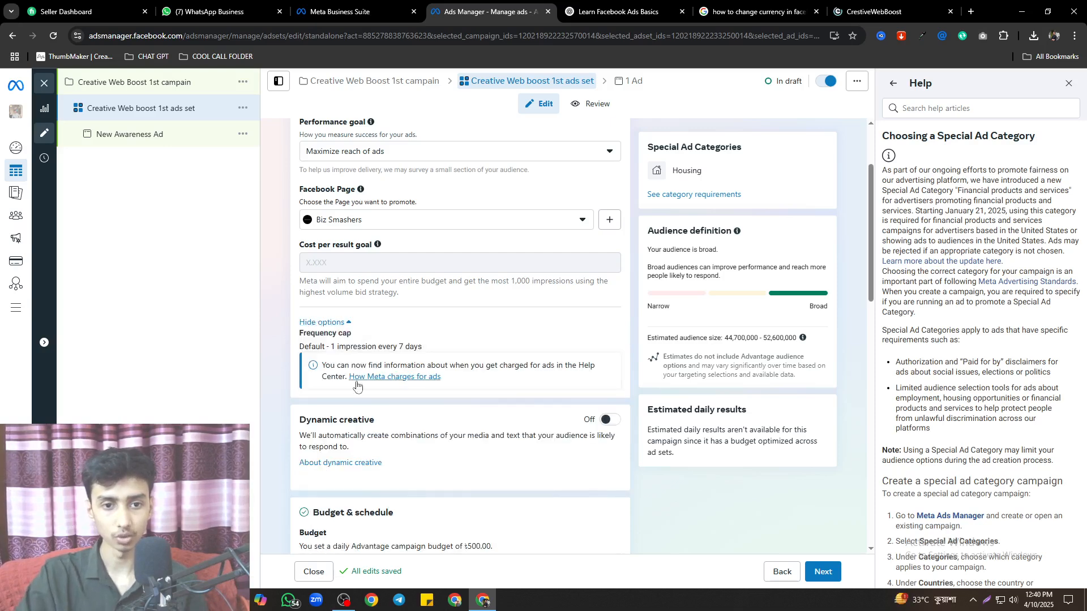
pyautogui.scroll(-2, 448, 382)
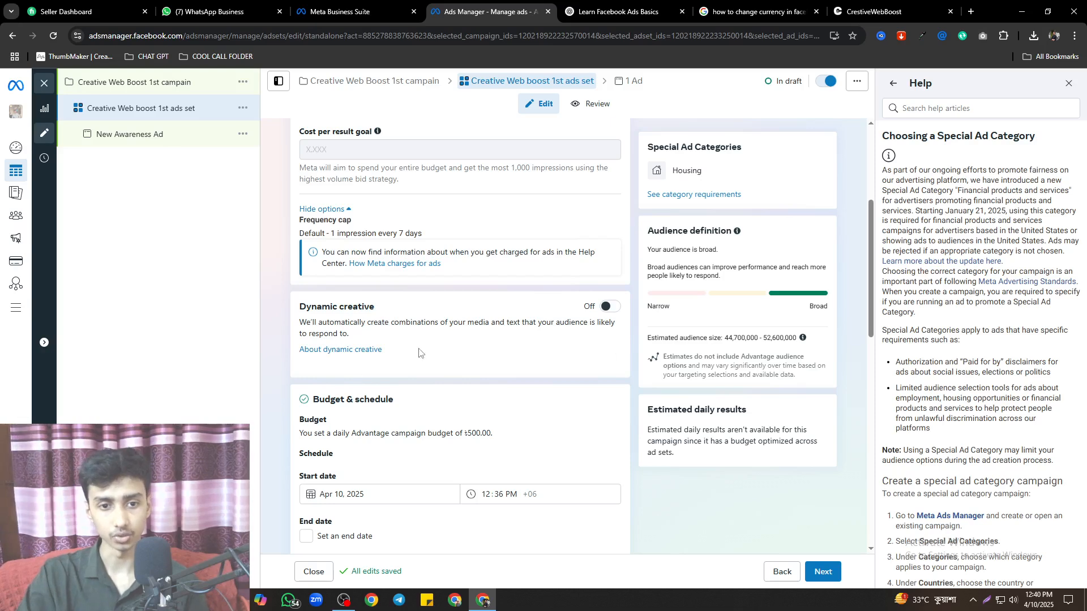
# Start enabling dynamic creative to read its explanation of how ads are created, and cancel without continuing
pyautogui.click(607, 306)
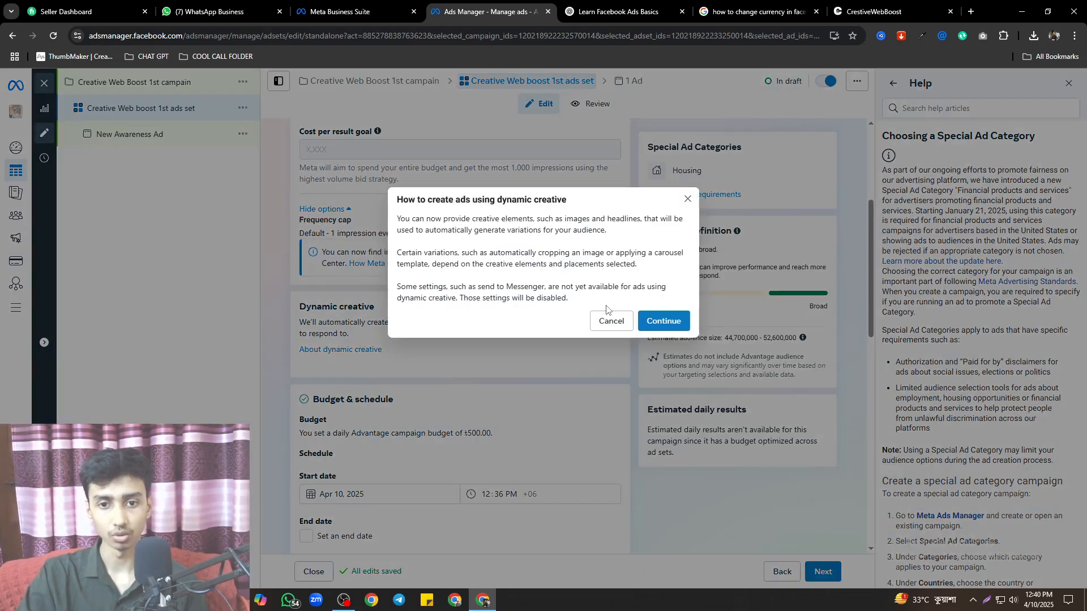
pyautogui.moveTo(398, 199); pyautogui.dragTo(587, 201)
pyautogui.click(417, 230)
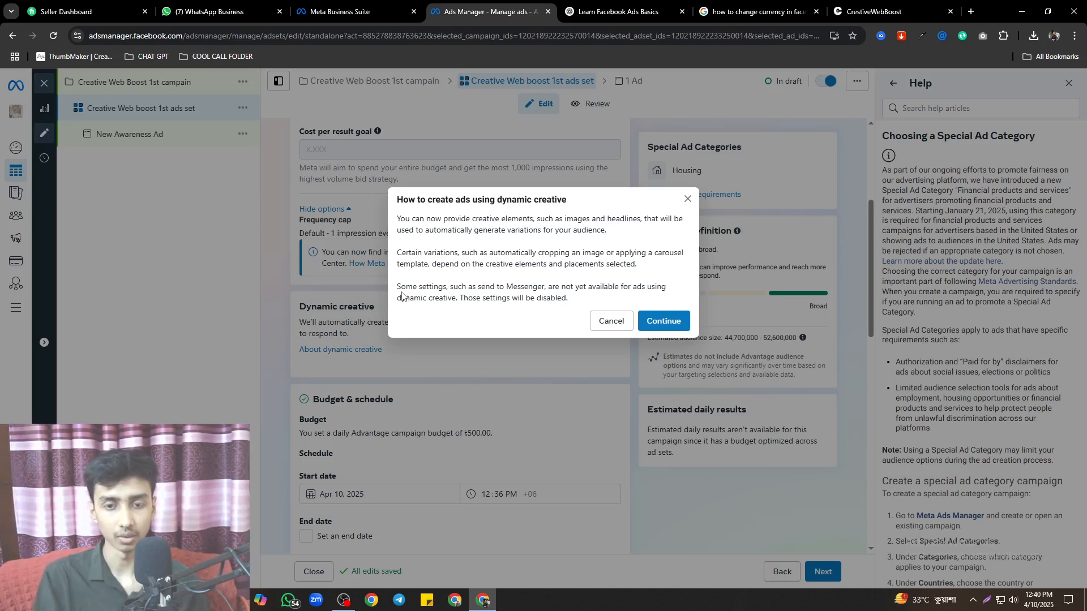
pyautogui.click(608, 318)
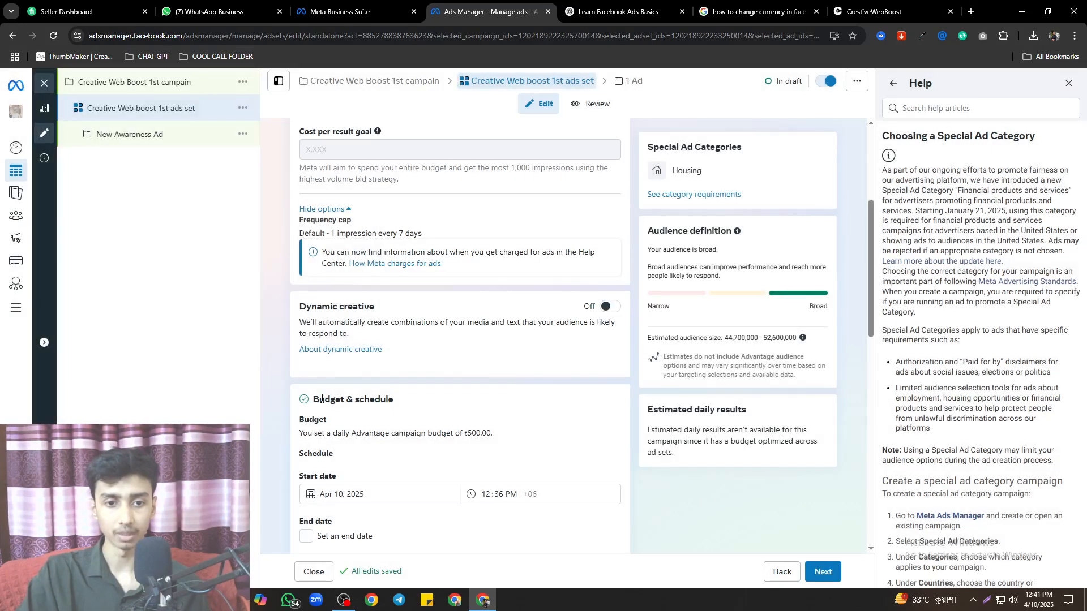
# Read the dynamic creative description and check the daily campaign budget under Budget & schedule
pyautogui.scroll(-2, 492, 371)
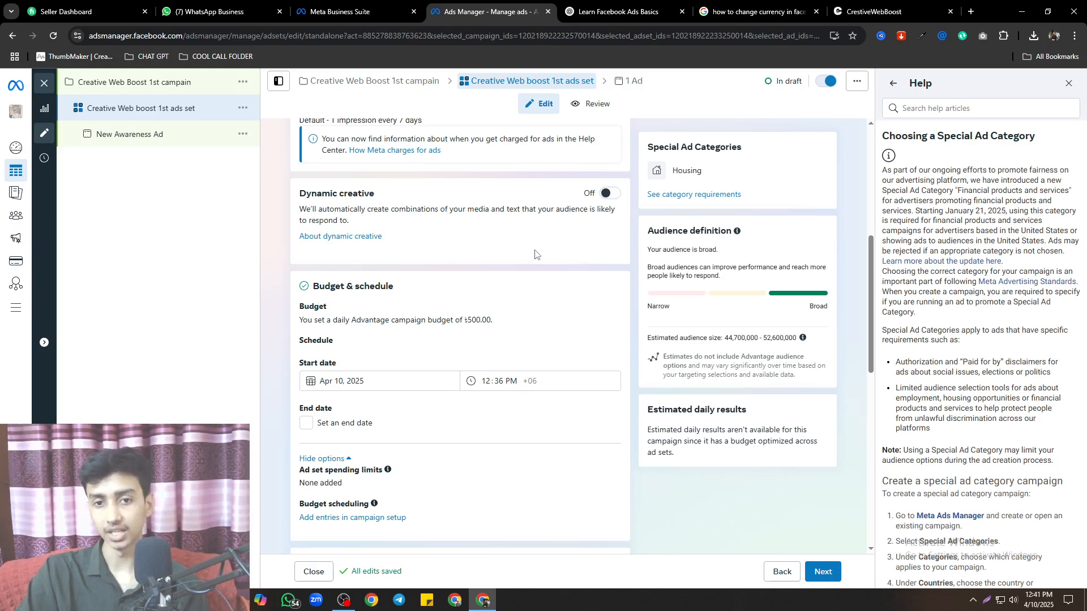
pyautogui.moveTo(299, 209); pyautogui.dragTo(349, 224)
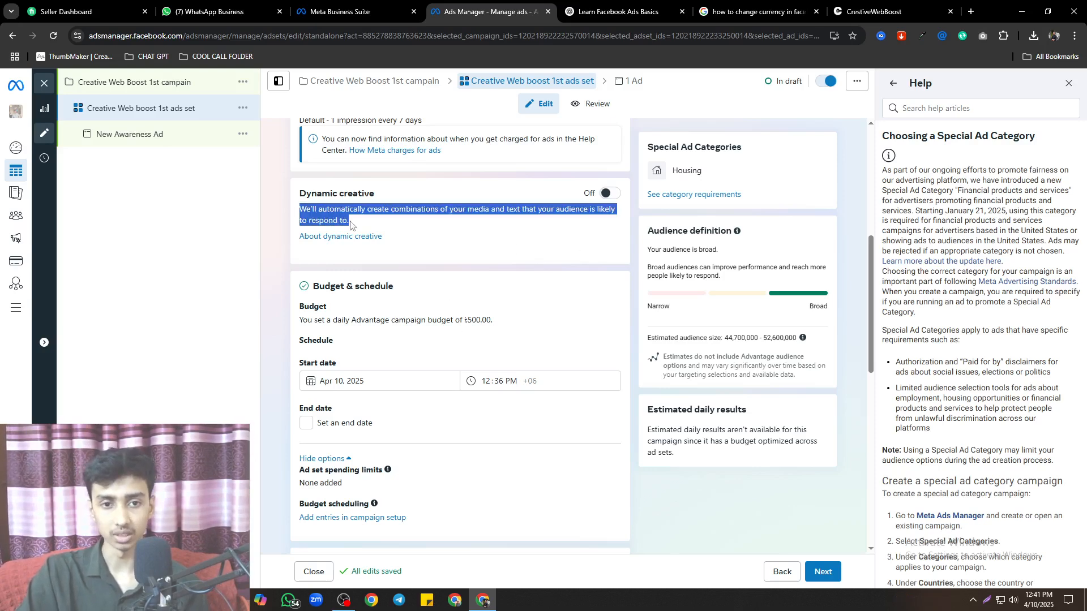
pyautogui.click(367, 225)
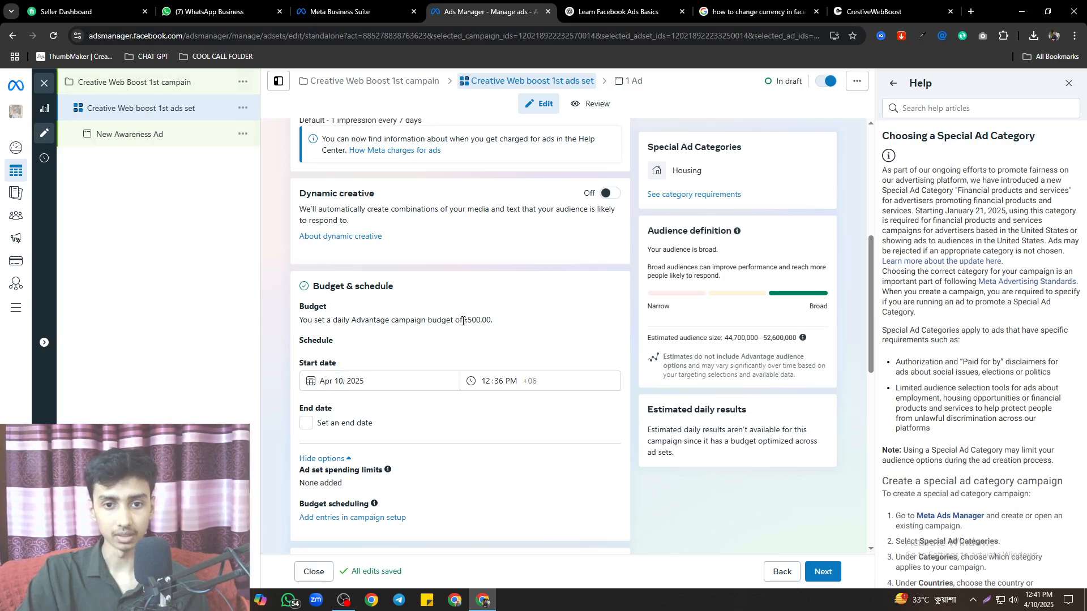
pyautogui.click(496, 323)
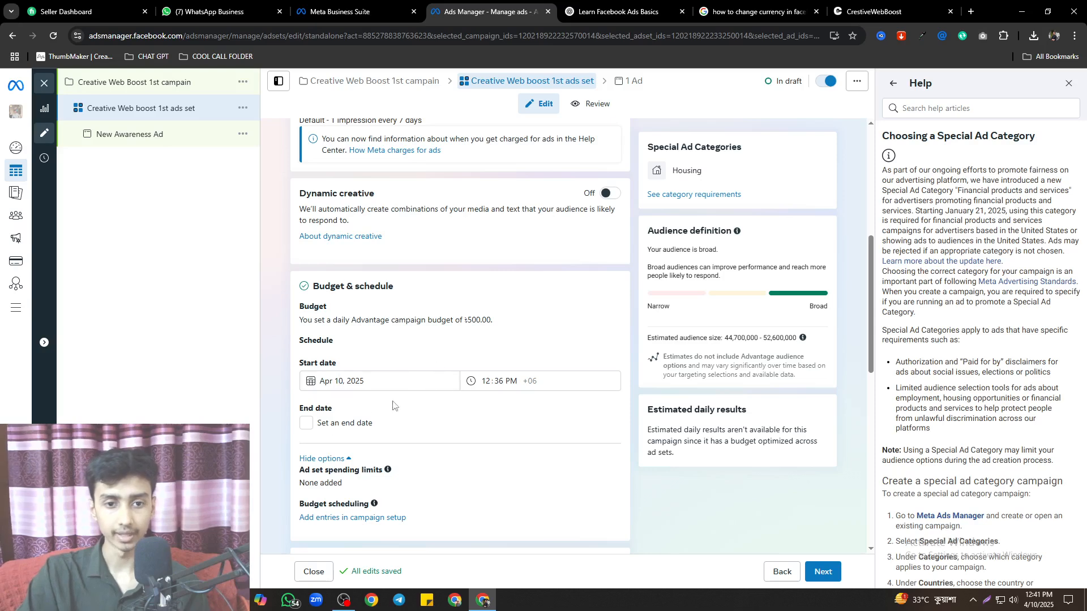
# Check the Audience section's existing audiences under both All and Custom audience, and close the list without choosing one
pyautogui.scroll(-2, 503, 416)
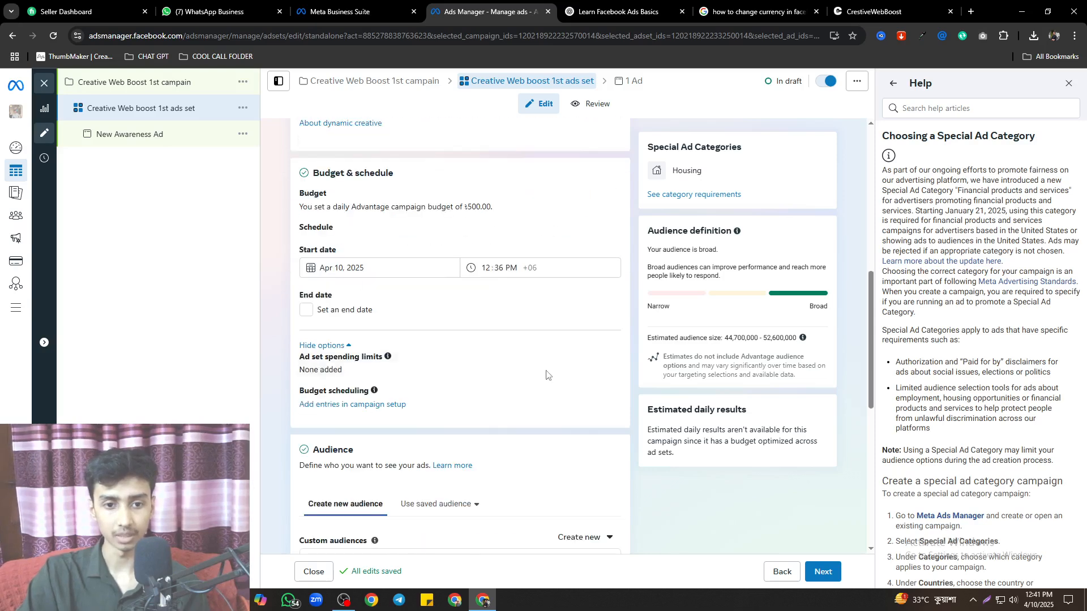
pyautogui.scroll(-4, 546, 375)
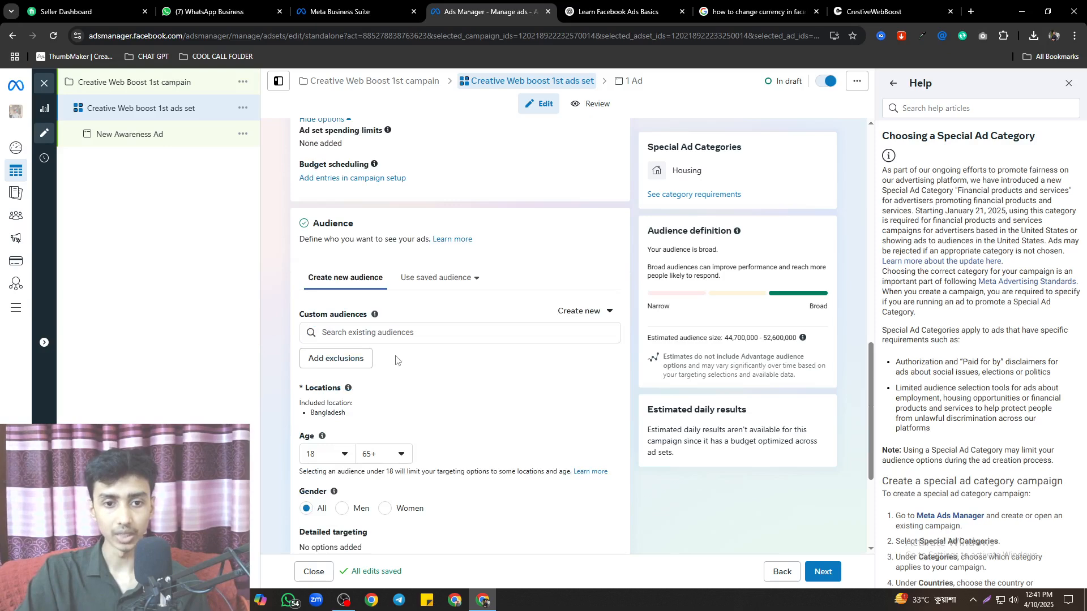
pyautogui.click(372, 339)
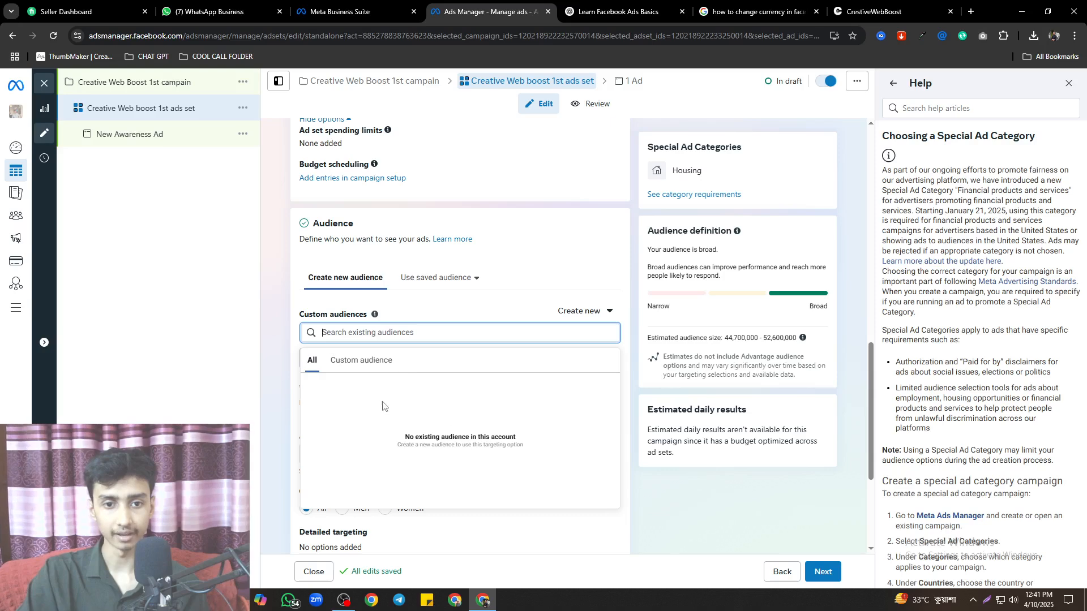
pyautogui.click(360, 360)
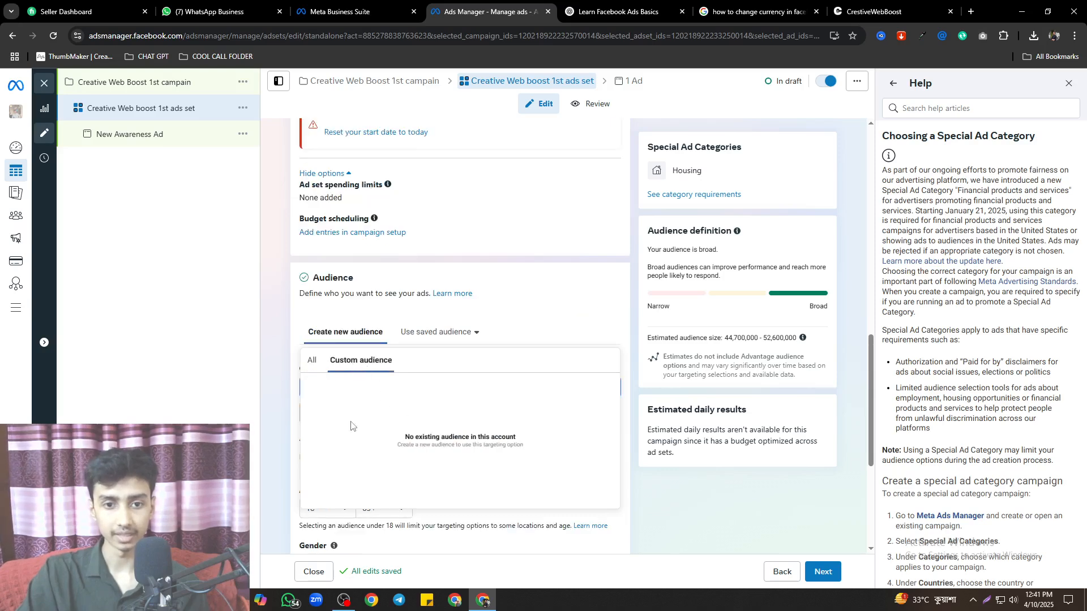
pyautogui.click(312, 361)
pyautogui.moveTo(403, 296); pyautogui.dragTo(398, 297)
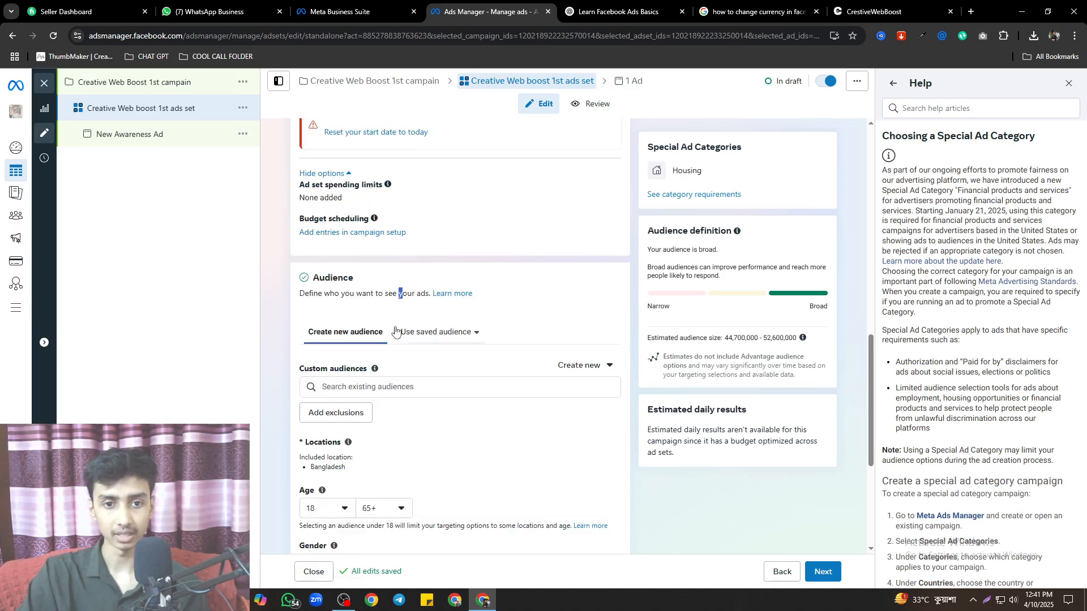
# Add an exclusions field to the custom audiences and check the existing audiences available to exclude and include
pyautogui.click(349, 423)
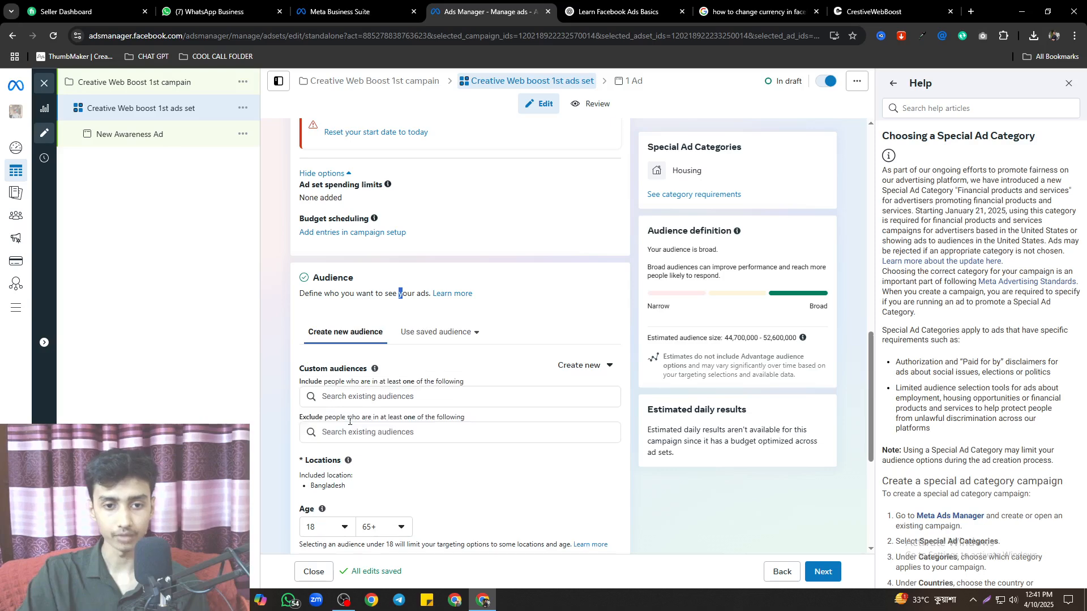
pyautogui.scroll(-2, 453, 455)
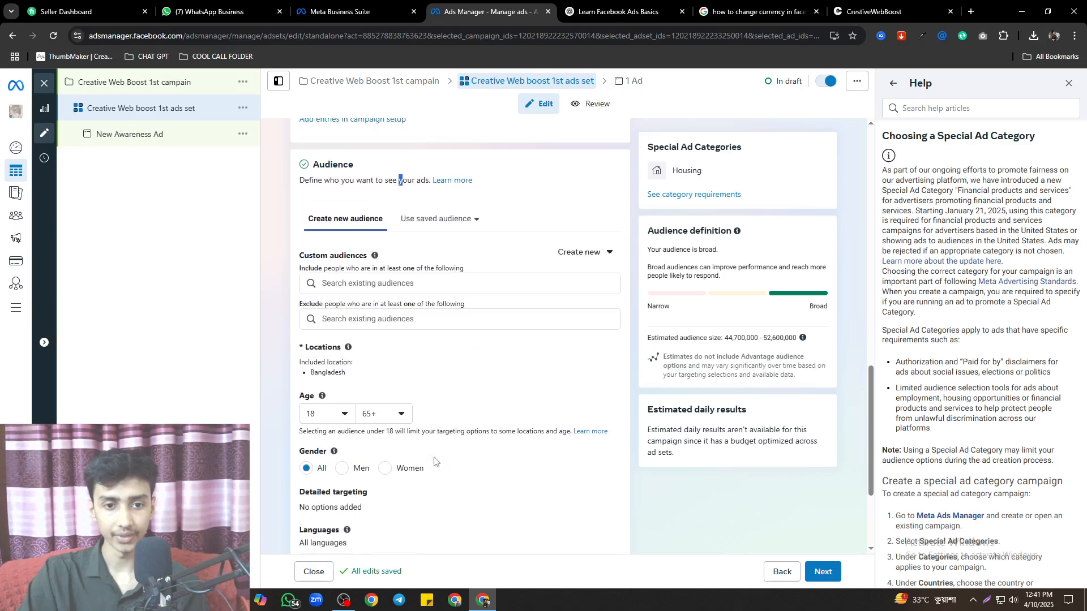
pyautogui.click(357, 340)
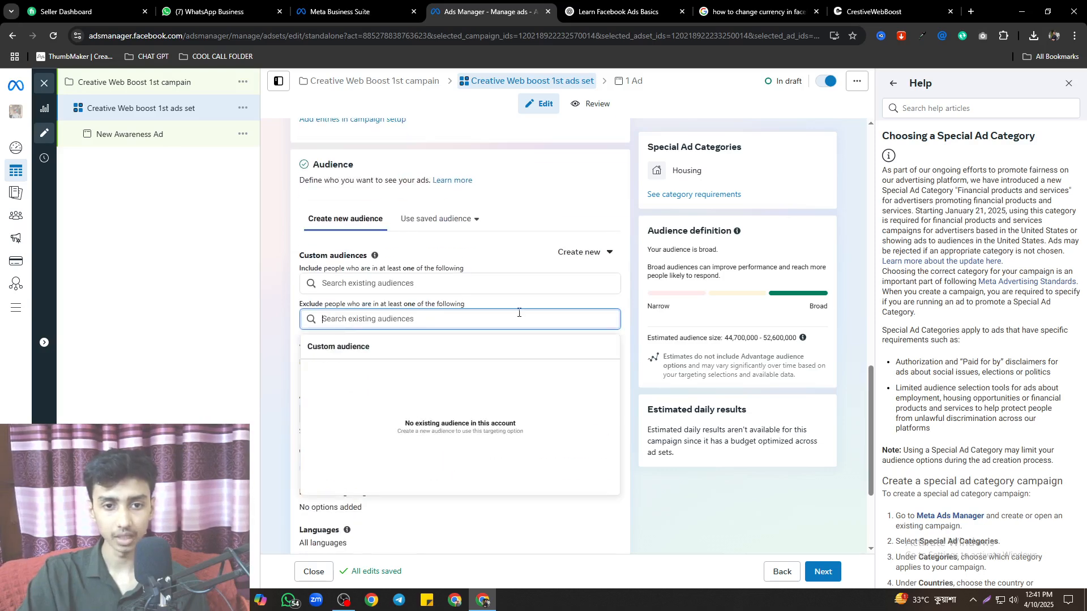
pyautogui.click(346, 286)
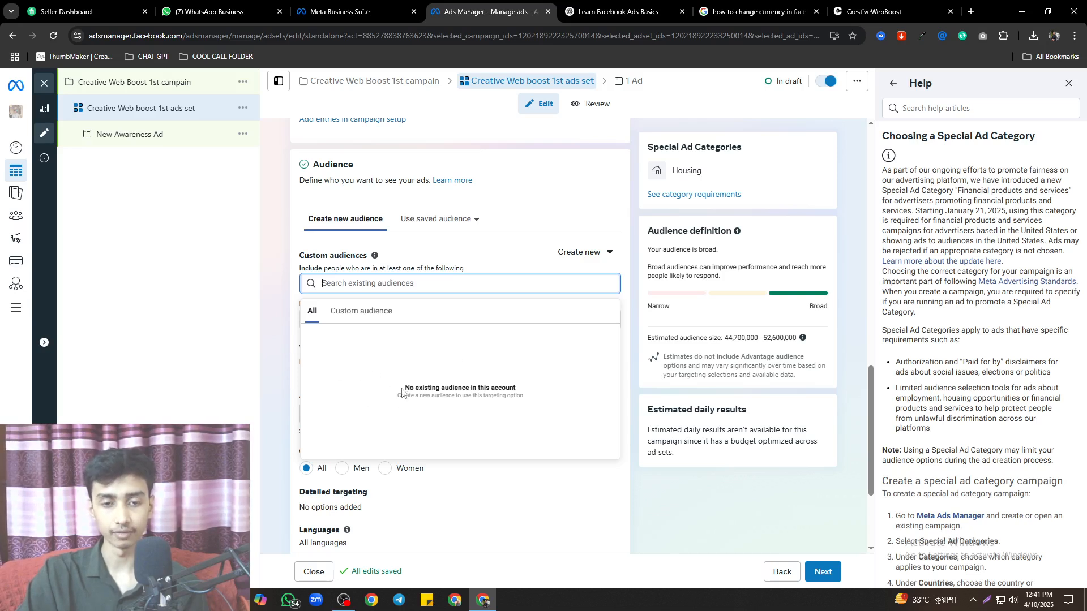
pyautogui.click(295, 362)
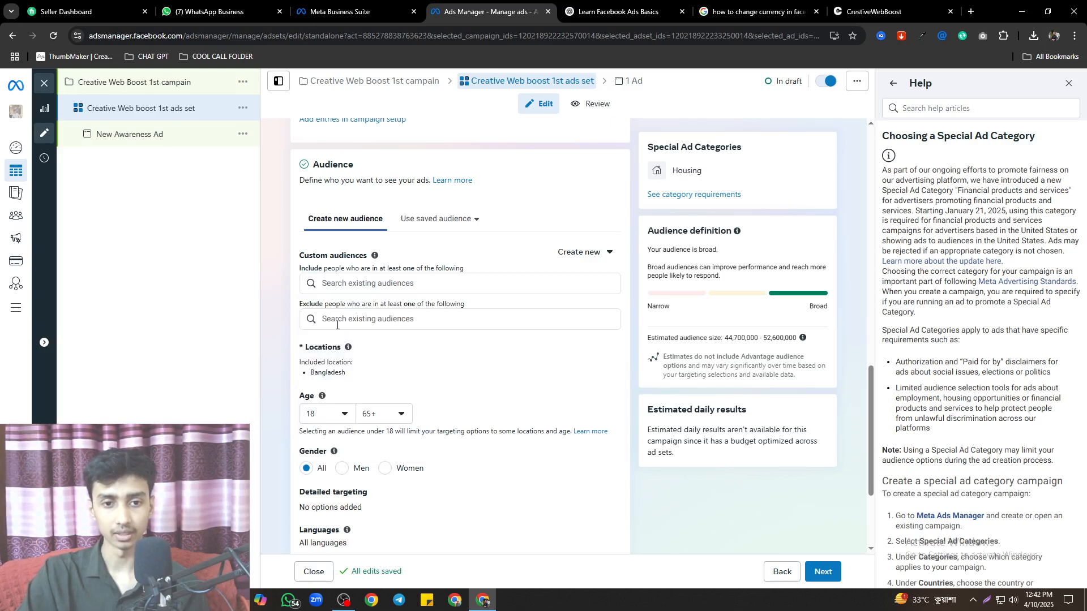
# Check the existing audiences to exclude, look through the new custom audience sources such as Website, Instagram account and Customer list, and cancel
pyautogui.click(368, 319)
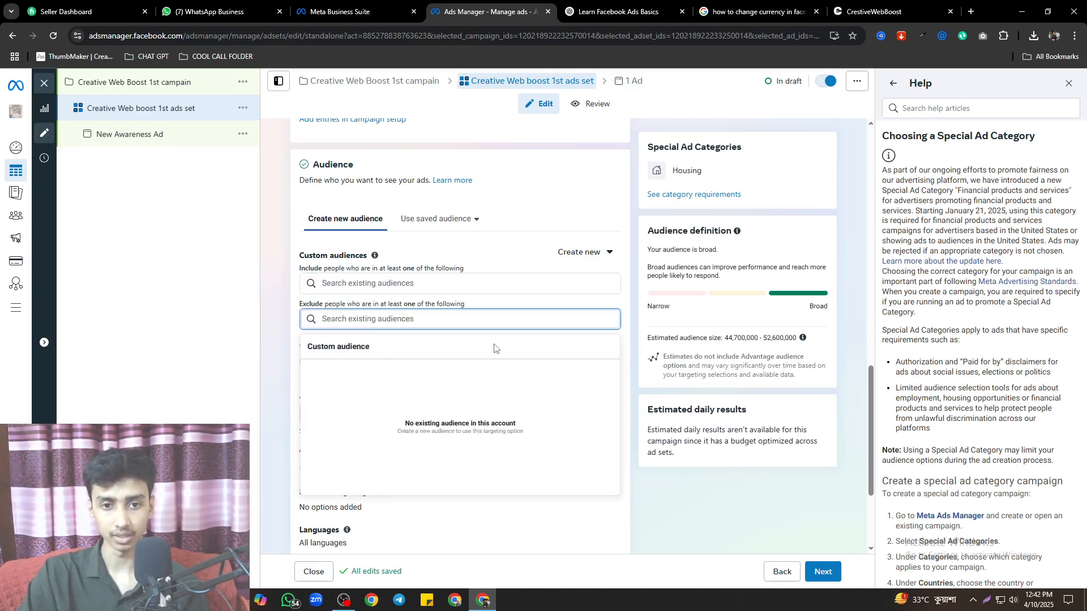
pyautogui.click(481, 306)
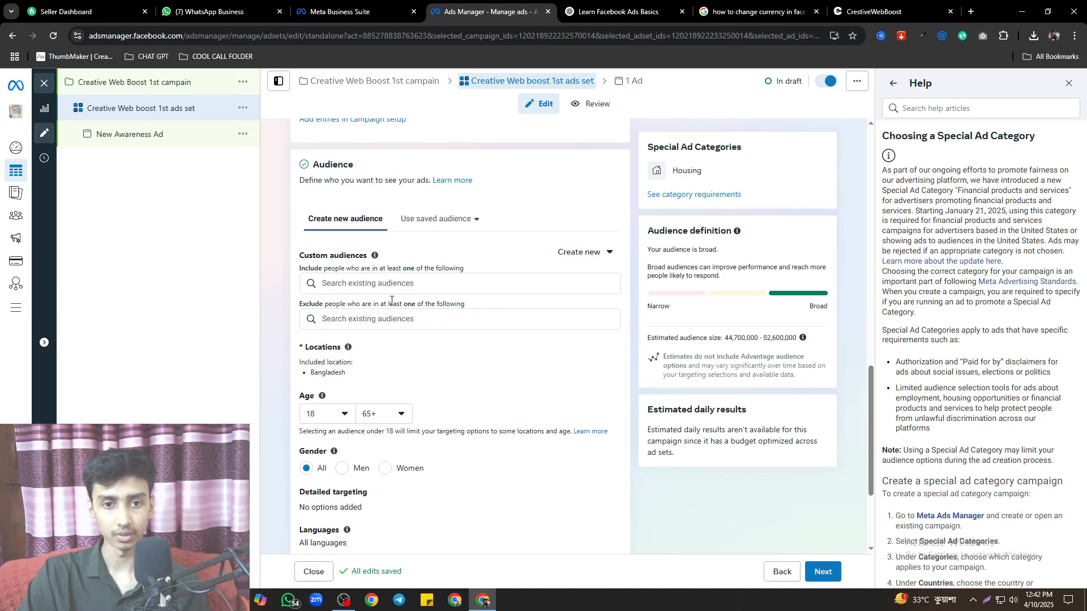
pyautogui.click(580, 252)
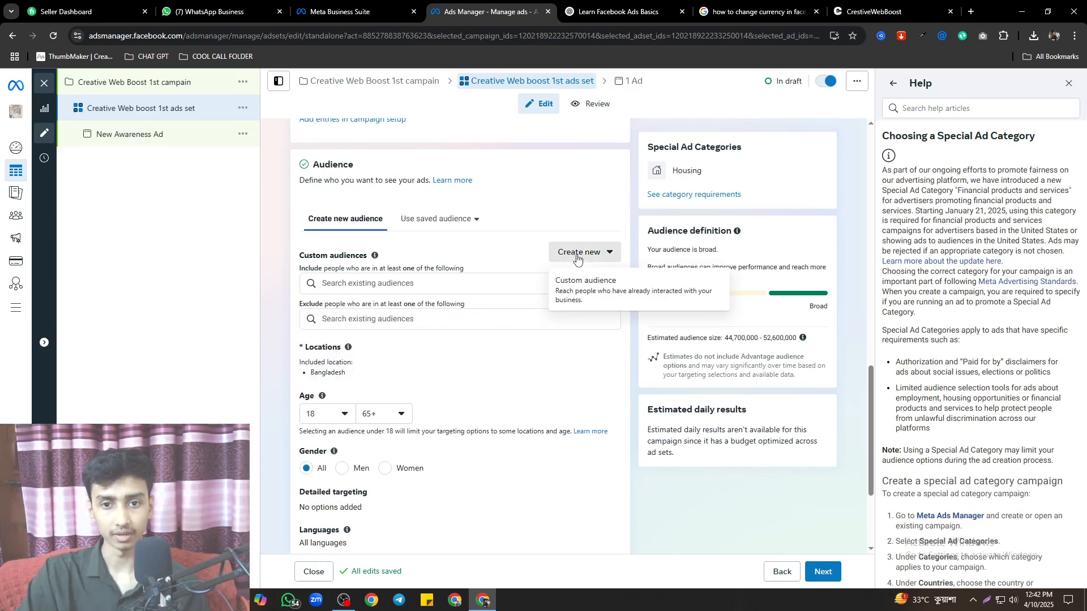
pyautogui.click(602, 292)
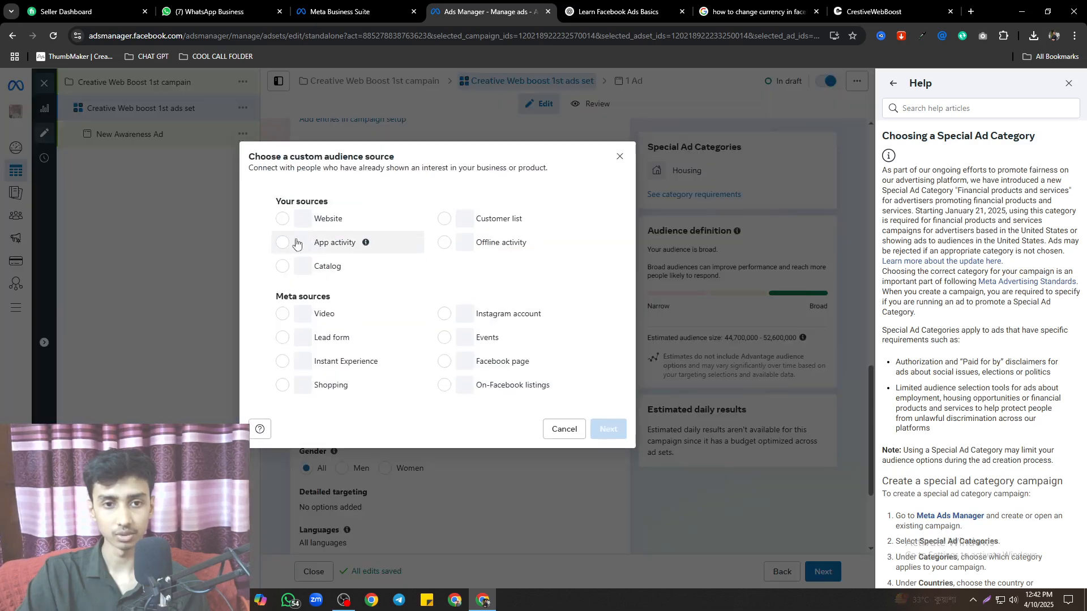
pyautogui.click(300, 218)
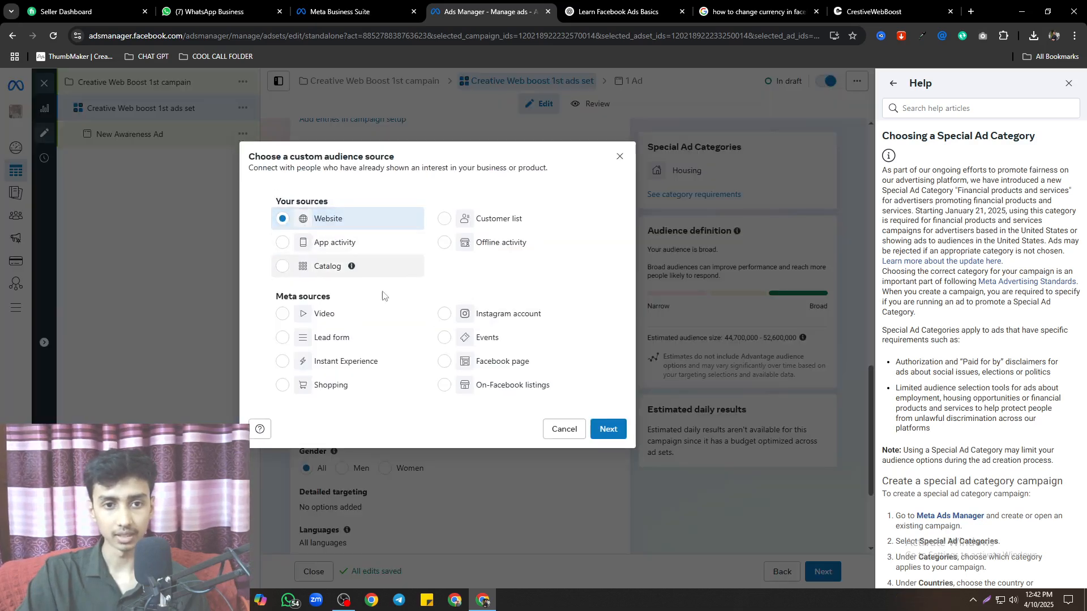
pyautogui.click(310, 318)
pyautogui.click(459, 316)
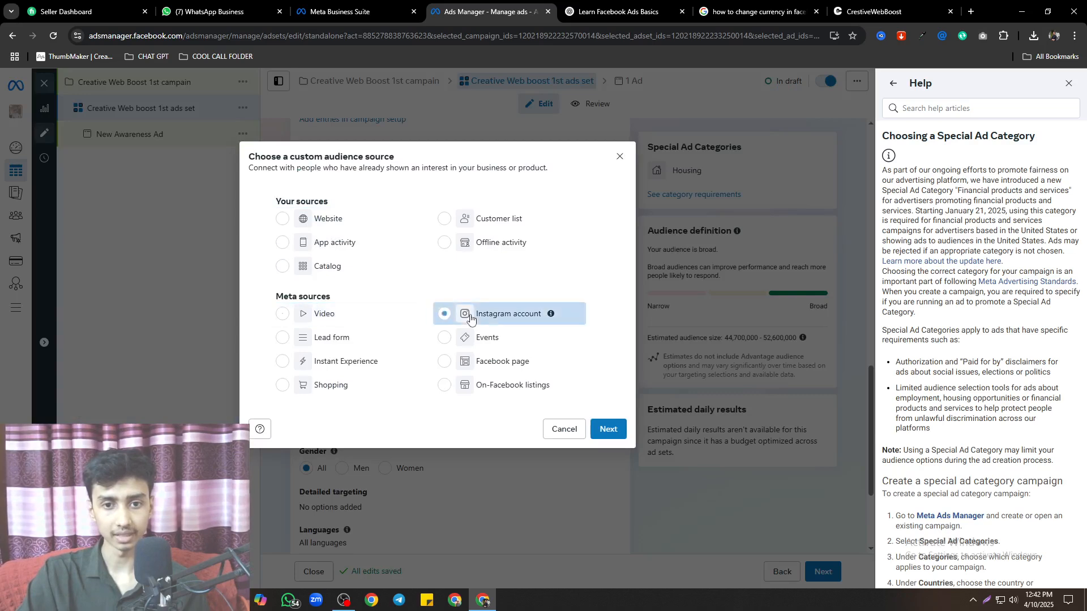
pyautogui.click(470, 245)
pyautogui.click(476, 220)
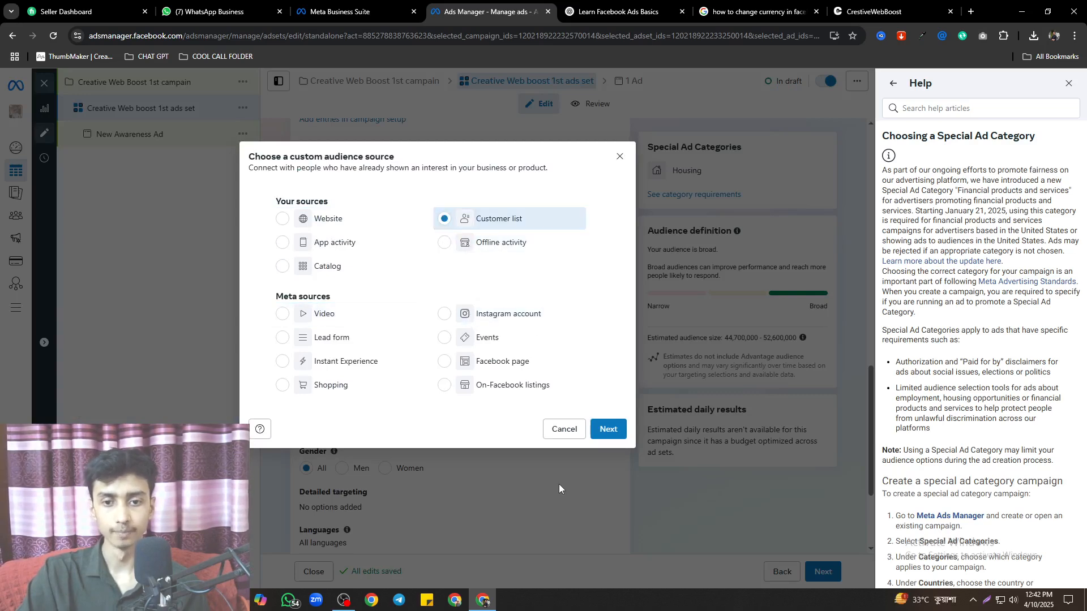
pyautogui.click(564, 428)
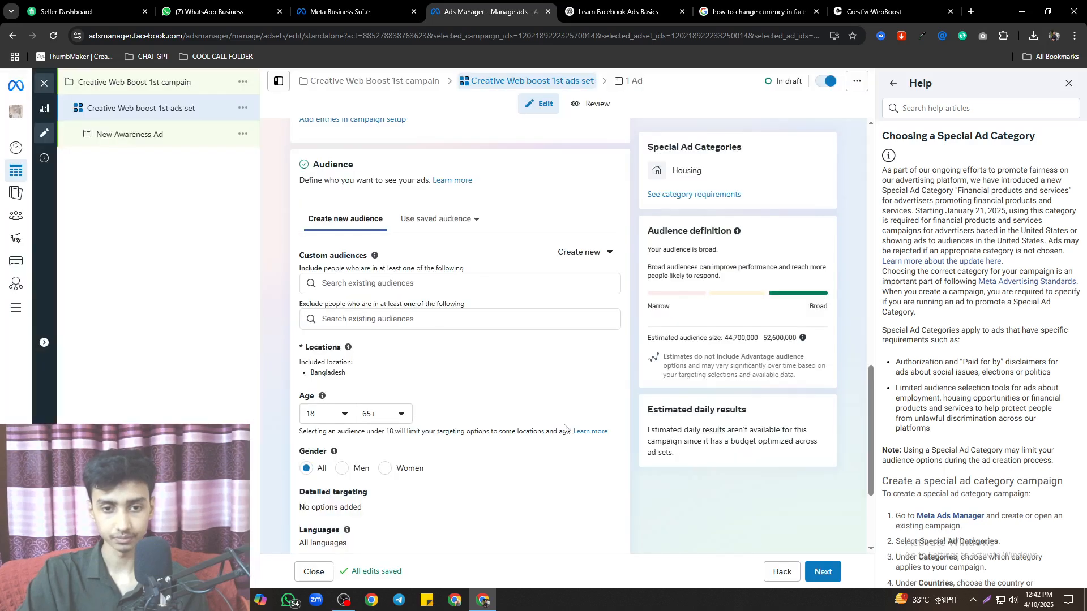
# Open the audience's Locations for editing and show the browsable location categories
pyautogui.scroll(-3, 459, 457)
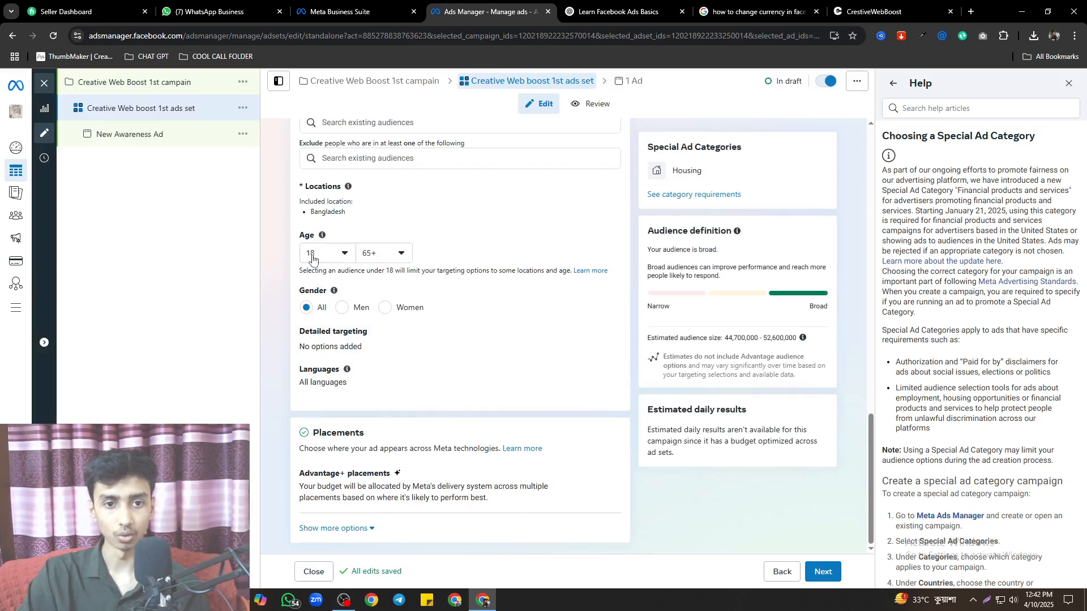
pyautogui.scroll(2, 313, 260)
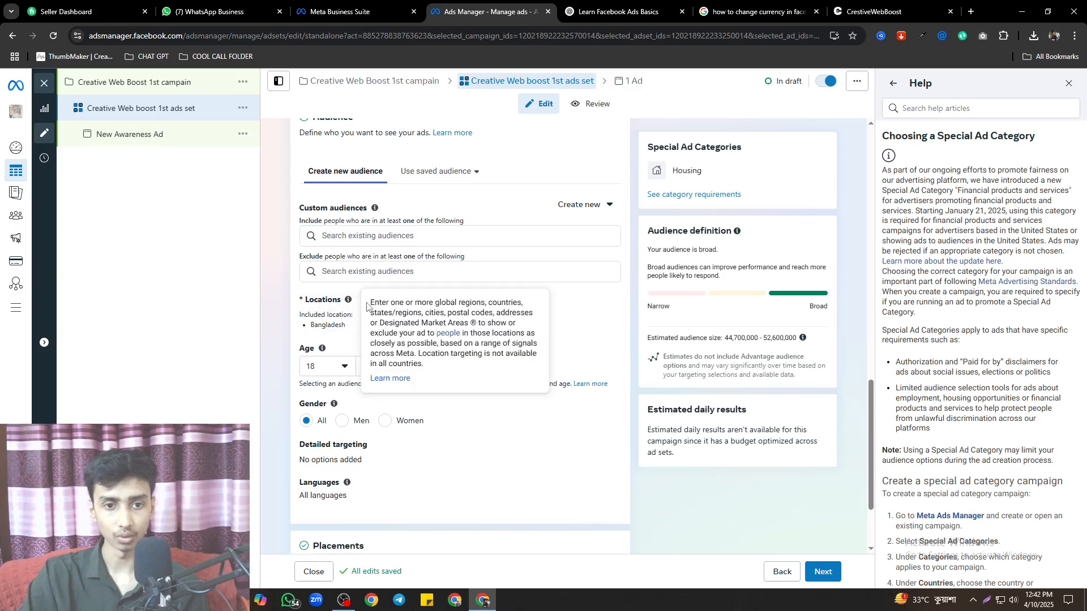
pyautogui.click(603, 303)
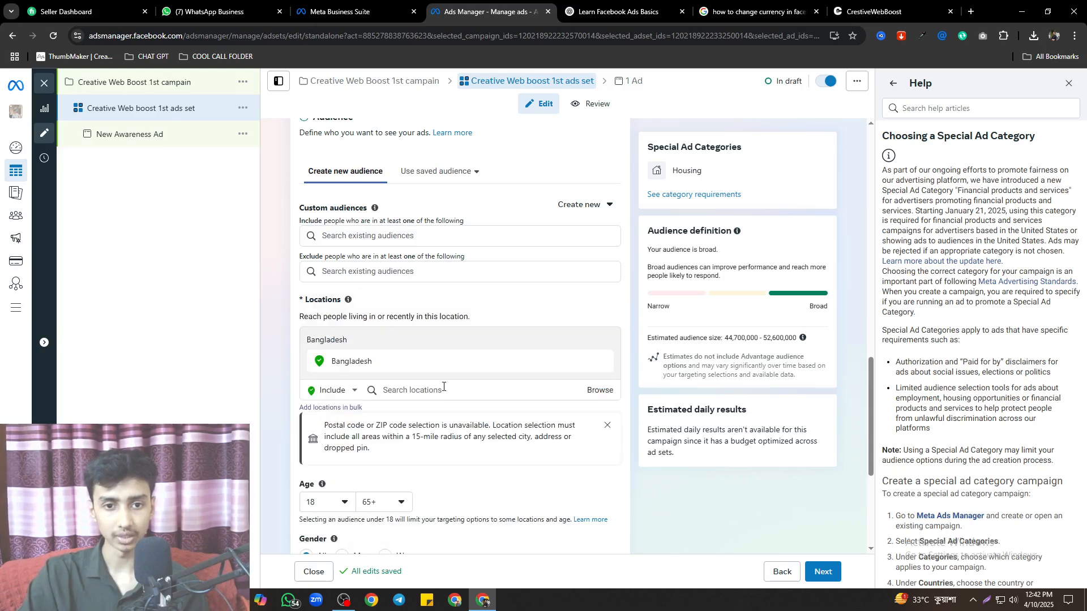
pyautogui.scroll(-2, 391, 409)
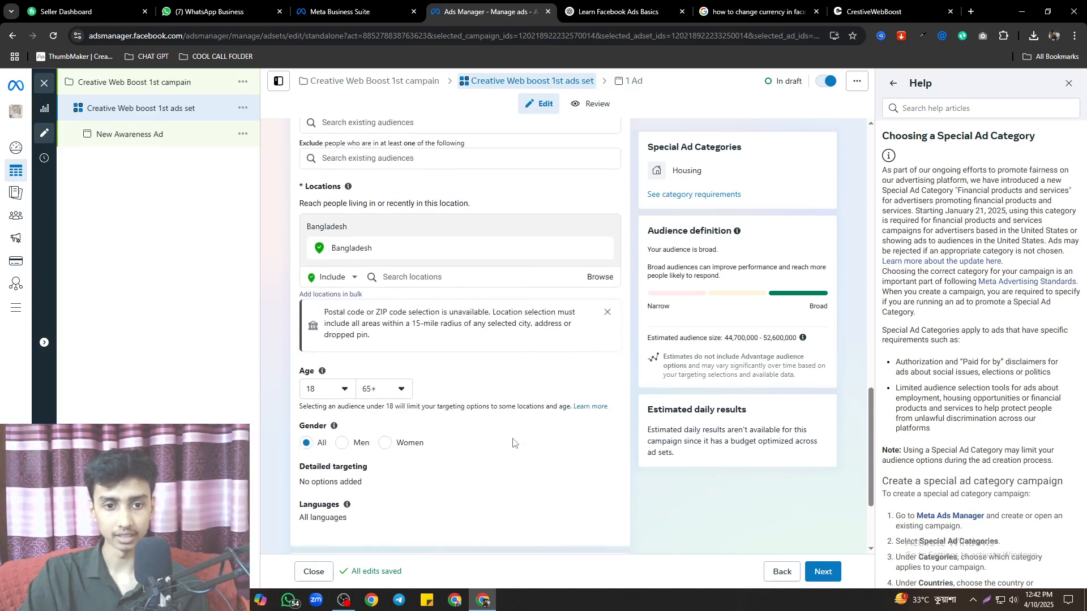
pyautogui.click(599, 279)
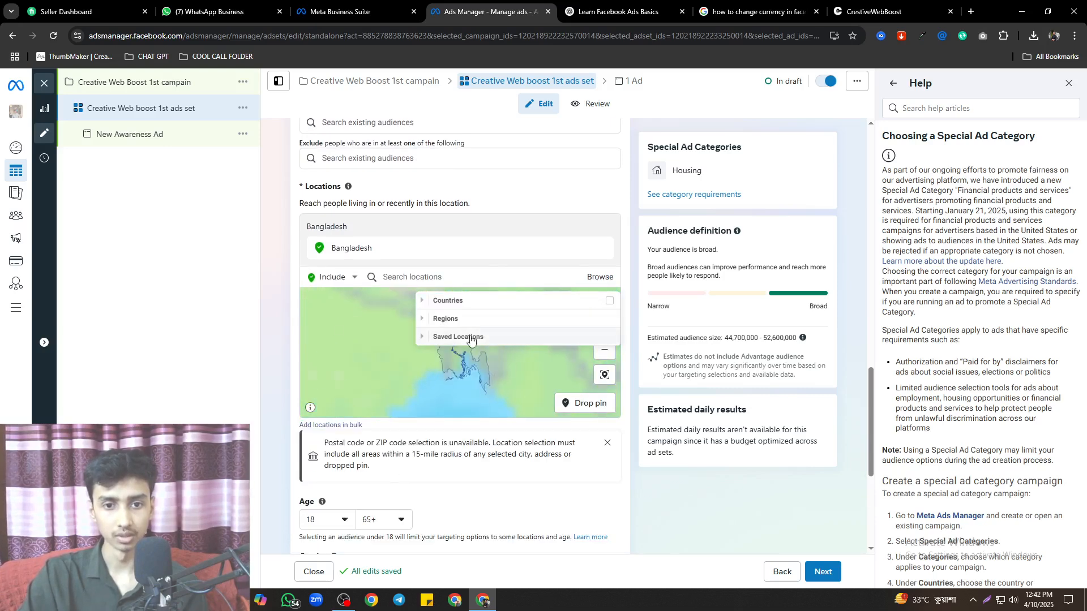
# Search the included locations for "united s" and clear the search text
pyautogui.click(408, 278)
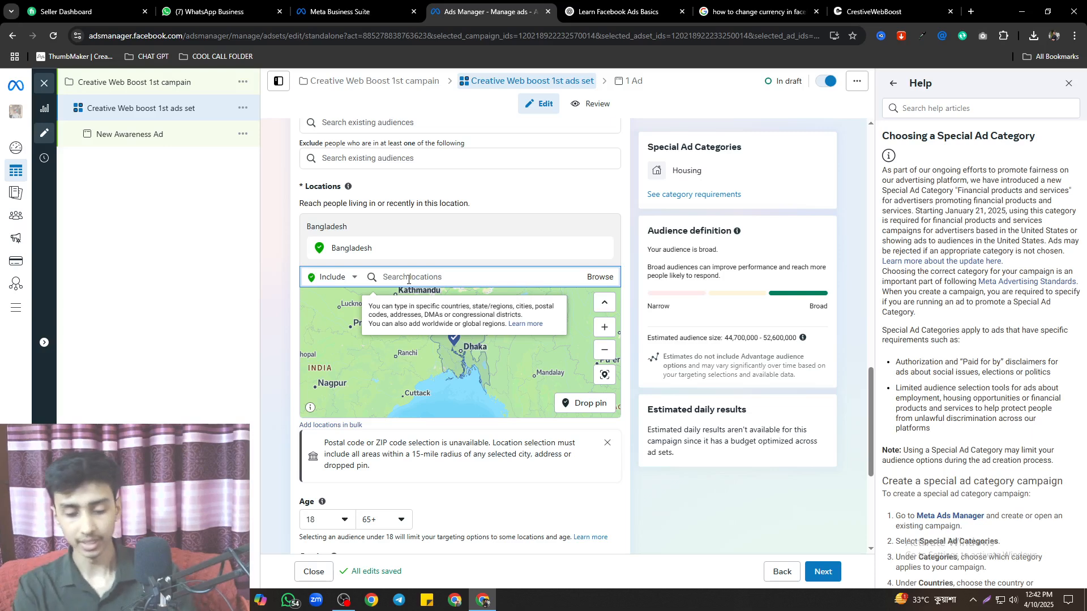
pyautogui.write('u')
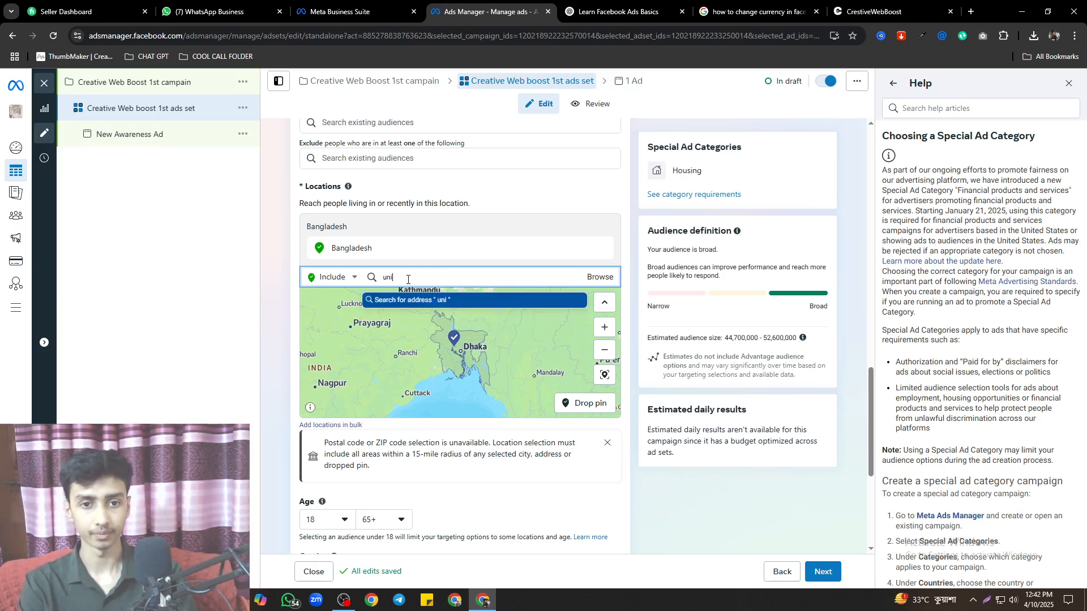
pyautogui.write('nited')
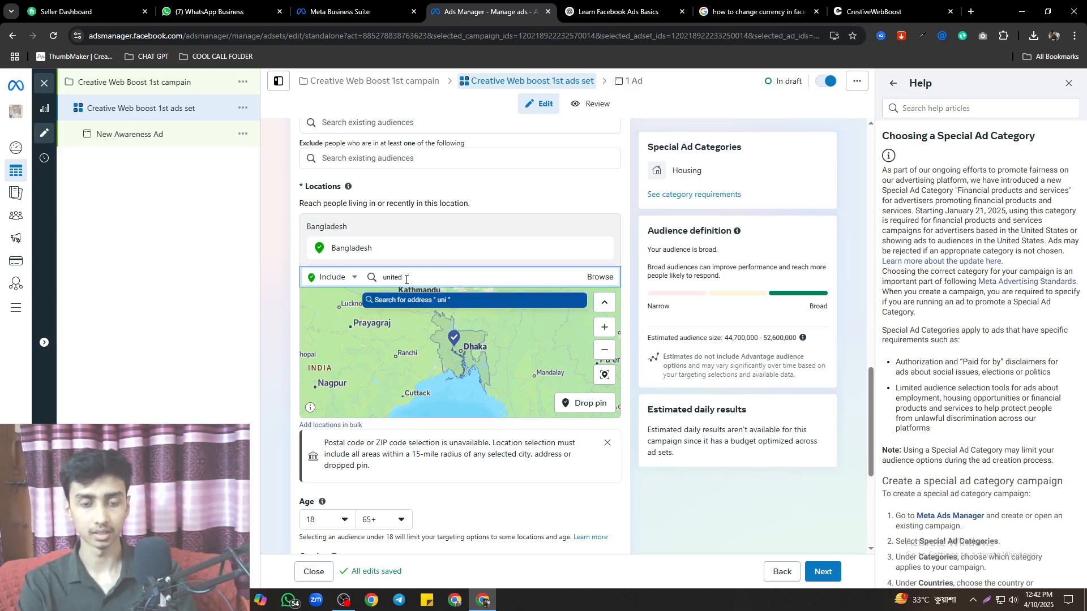
pyautogui.write(' s')
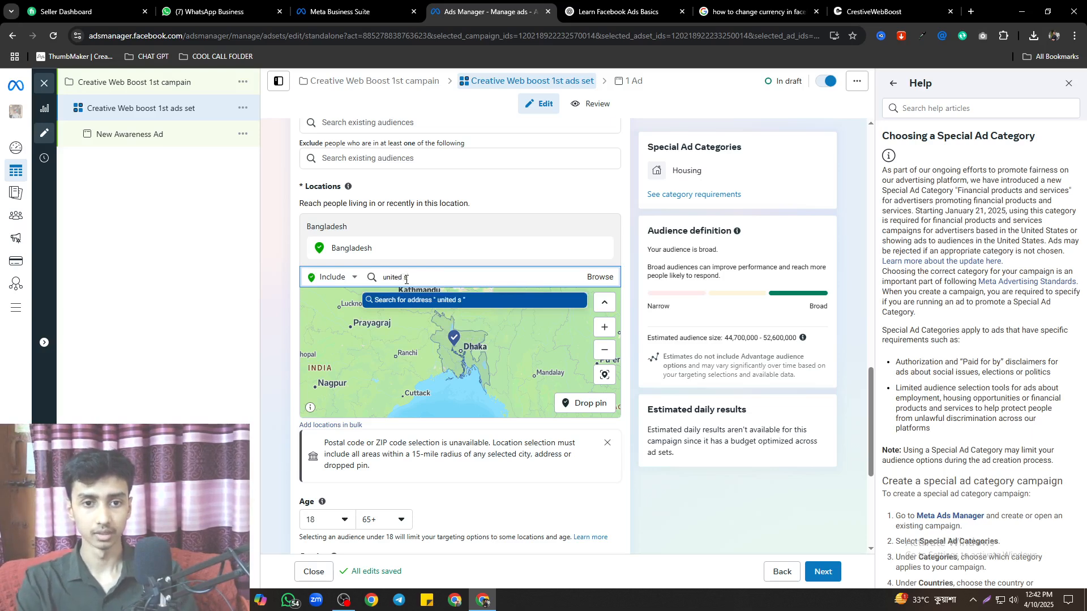
pyautogui.press('BackSpace')
pyautogui.press('BackSpace')
pyautogui.press('BackSpace')
pyautogui.press('BackSpace')
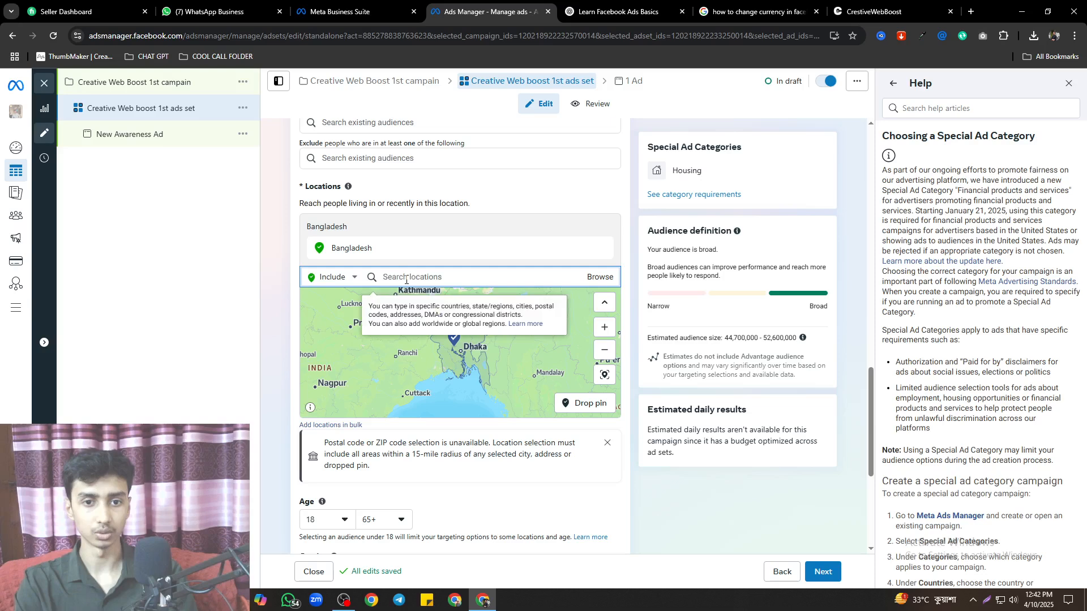
# Try to add "usa" as an included location through the address search, and clear the entry
pyautogui.write('usa')
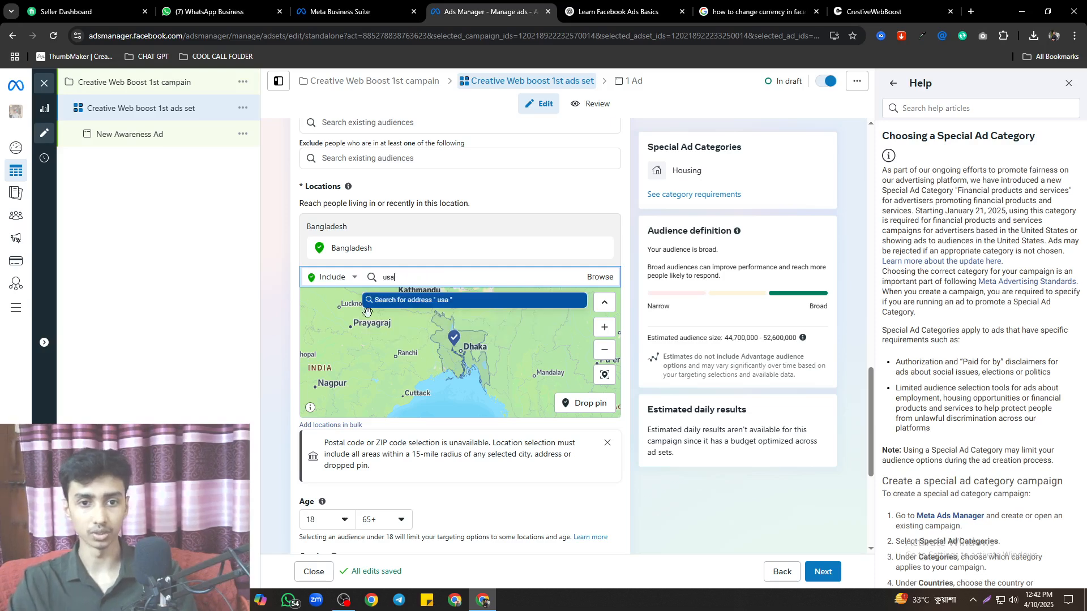
pyautogui.click(444, 301)
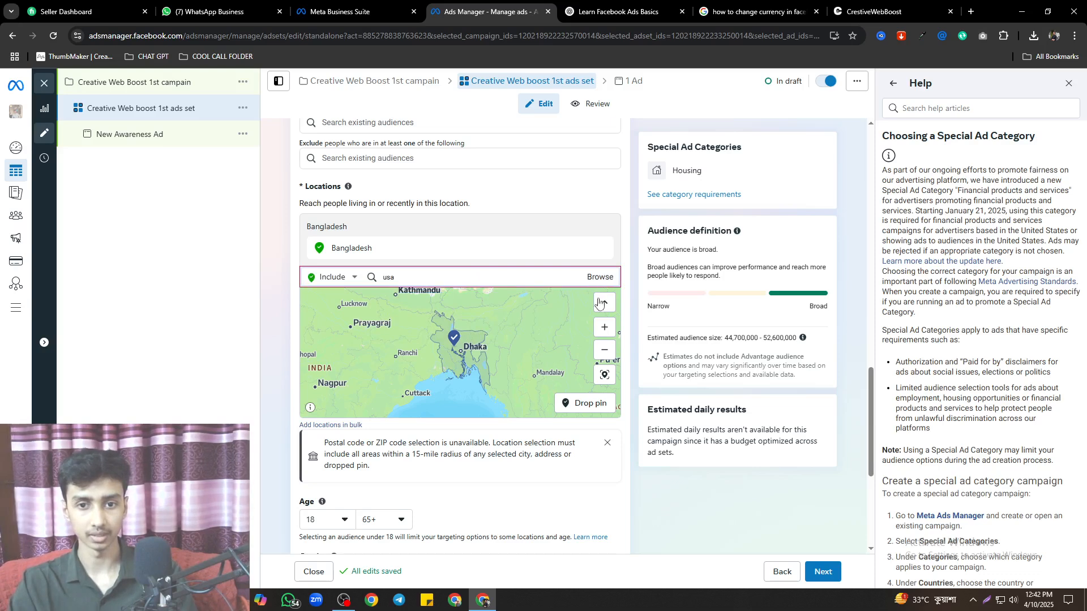
pyautogui.scroll(-2, 391, 368)
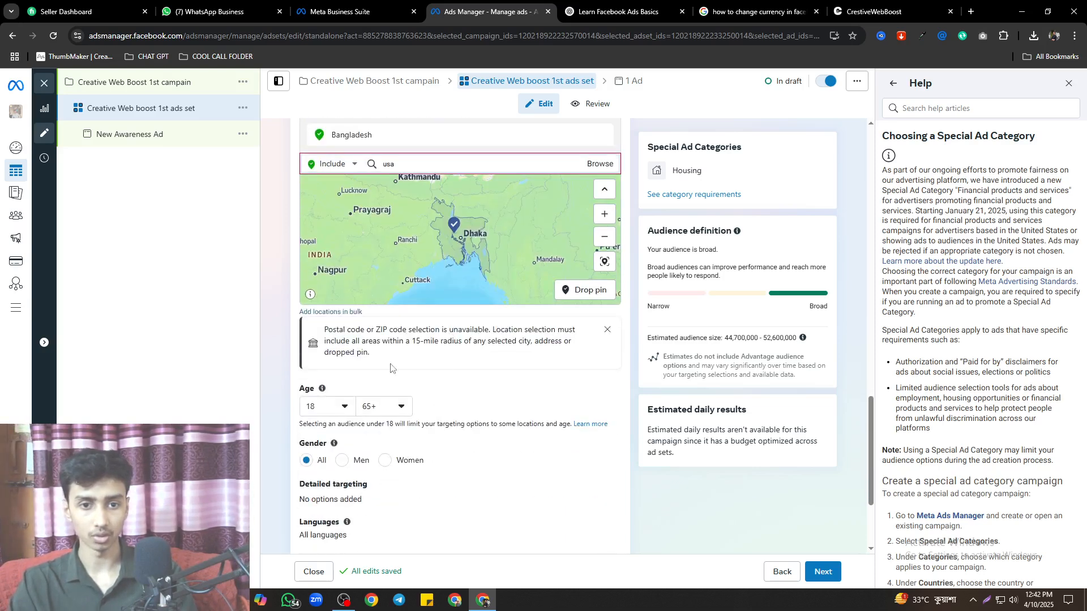
pyautogui.scroll(2, 390, 368)
pyautogui.doubleClick(404, 282)
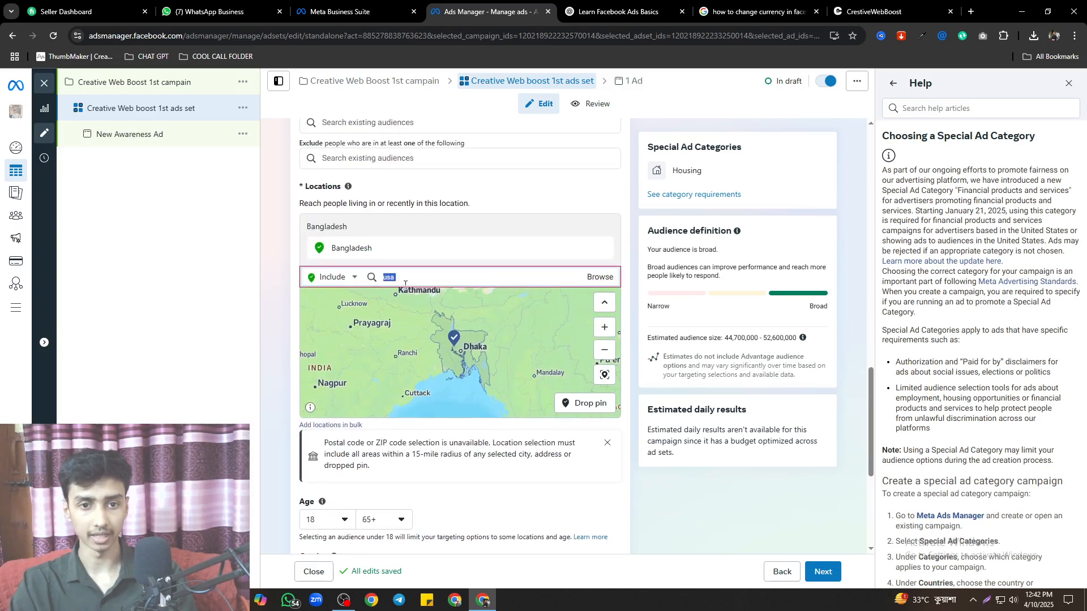
pyautogui.press('BackSpace')
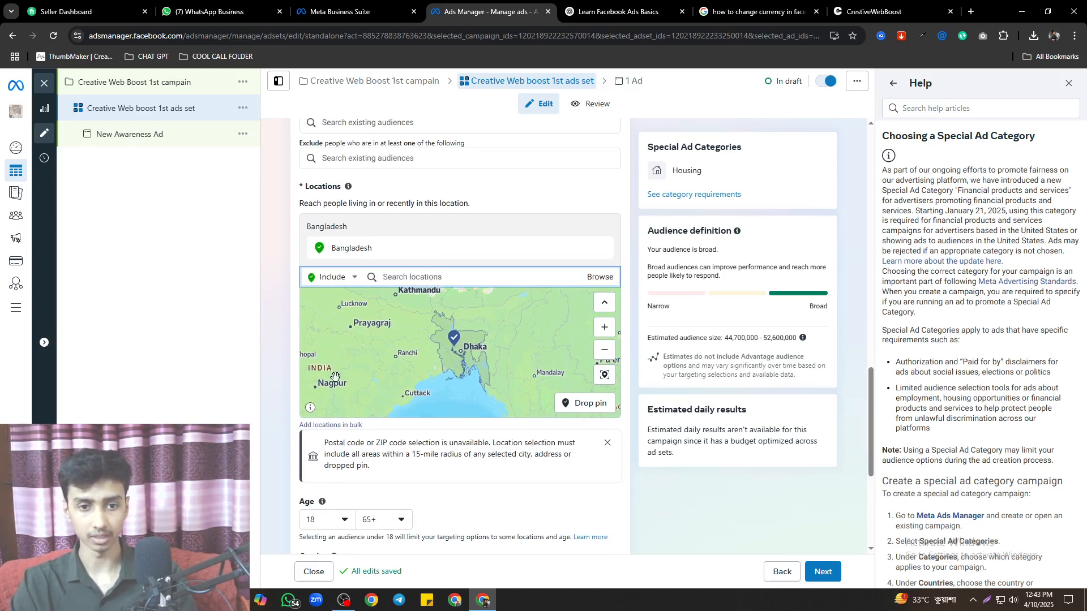
# Try to add "india" as an included location in the audience's location search
pyautogui.click(320, 368)
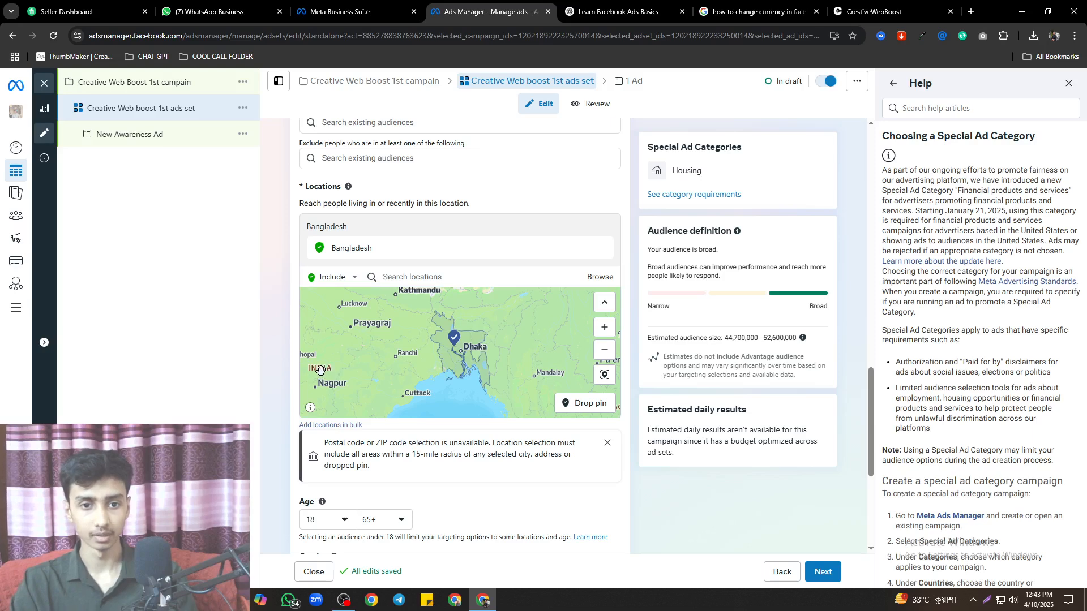
pyautogui.moveTo(320, 368); pyautogui.dragTo(423, 358)
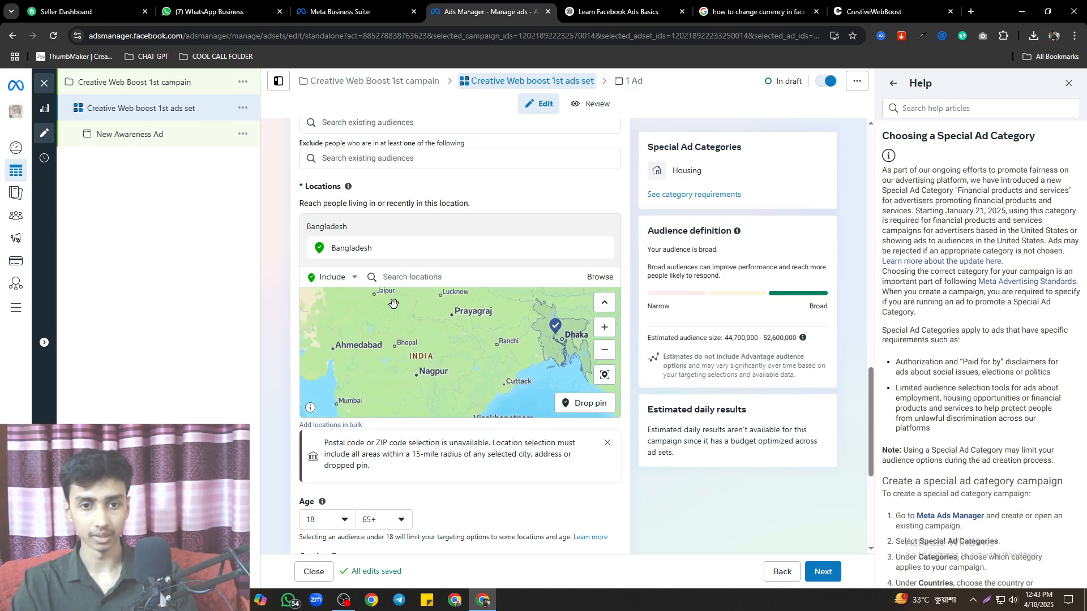
pyautogui.click(404, 273)
pyautogui.write('ind')
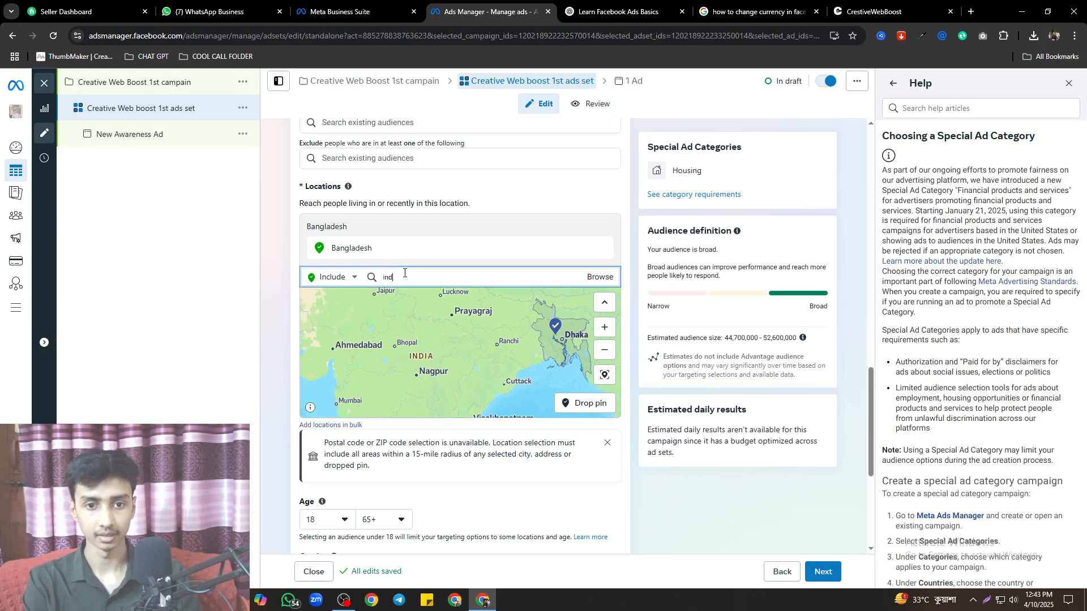
pyautogui.write('ia')
pyautogui.press('Return')
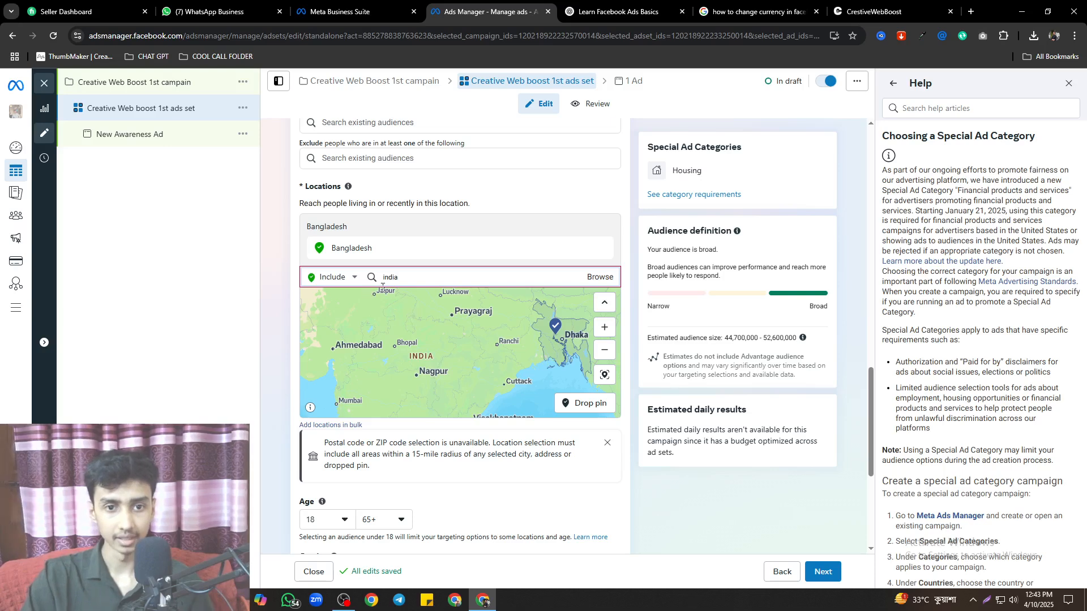
# Switch the location rule for the india entry to Exclude and back to Include
pyautogui.click(328, 281)
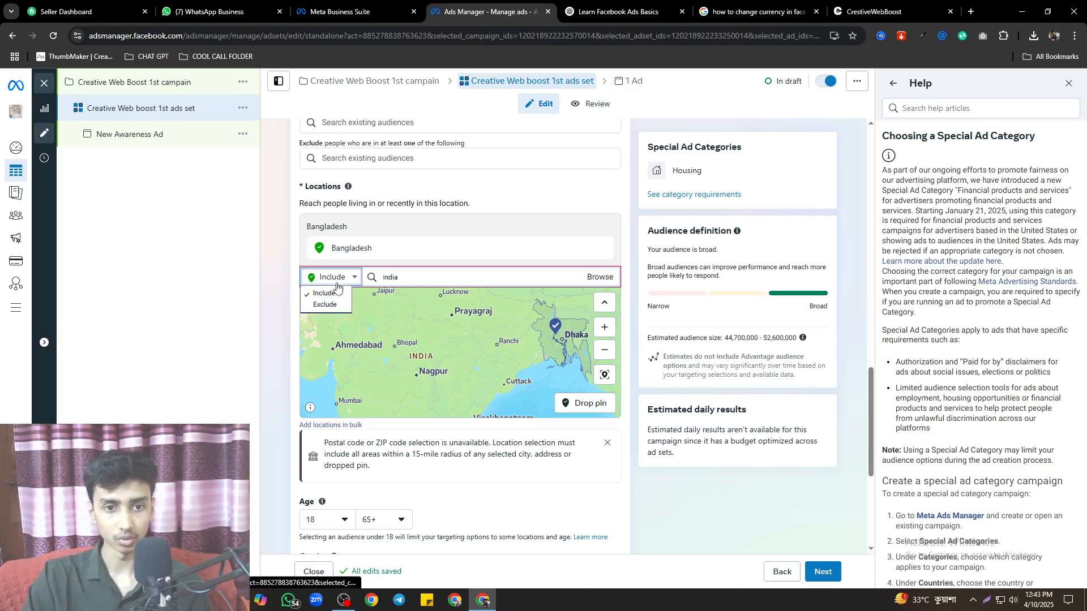
pyautogui.click(328, 304)
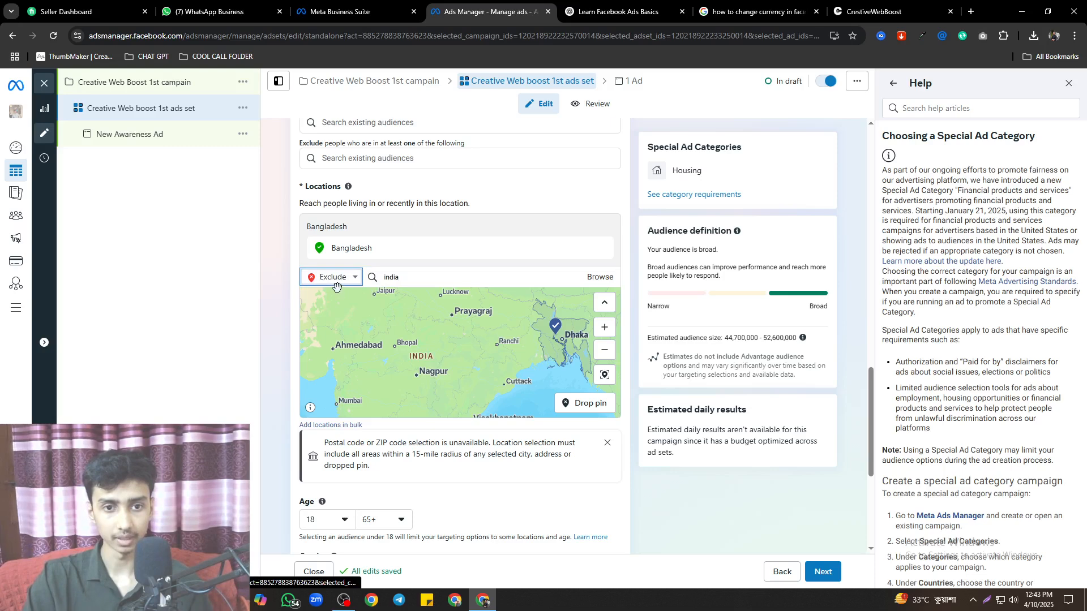
pyautogui.click(338, 281)
pyautogui.click(328, 294)
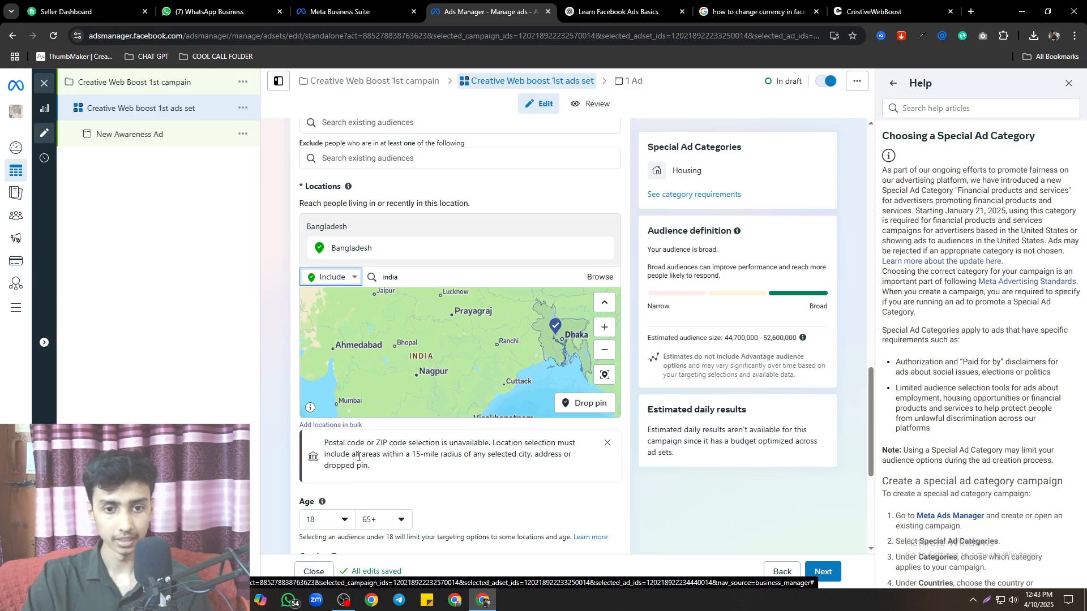
# Copy the text of the postal code and 15-mile radius notice below the location map
pyautogui.moveTo(329, 443); pyautogui.dragTo(362, 443)
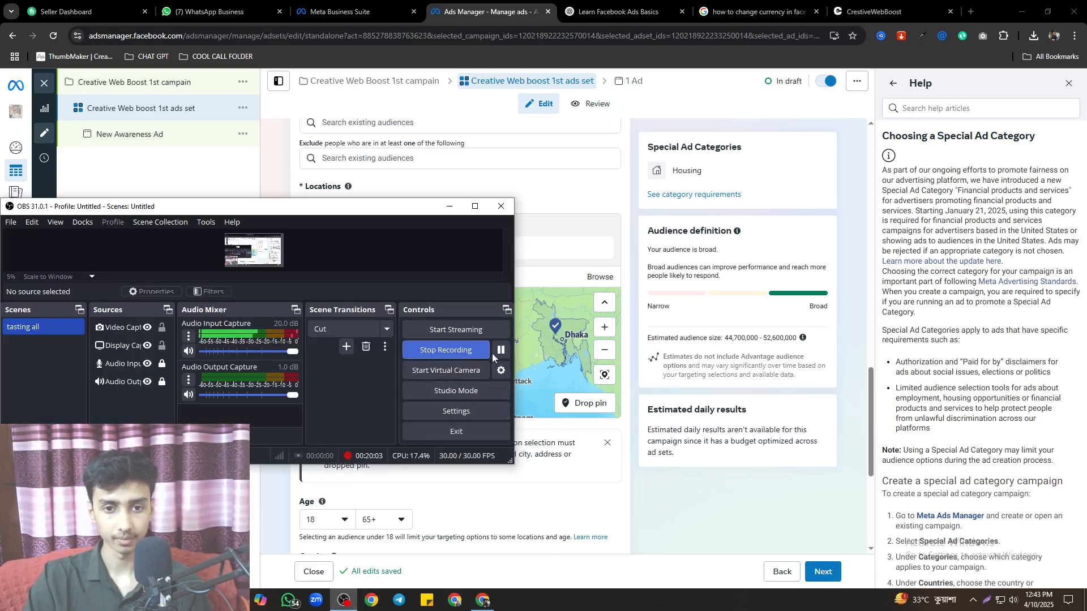
pyautogui.click(623, 265)
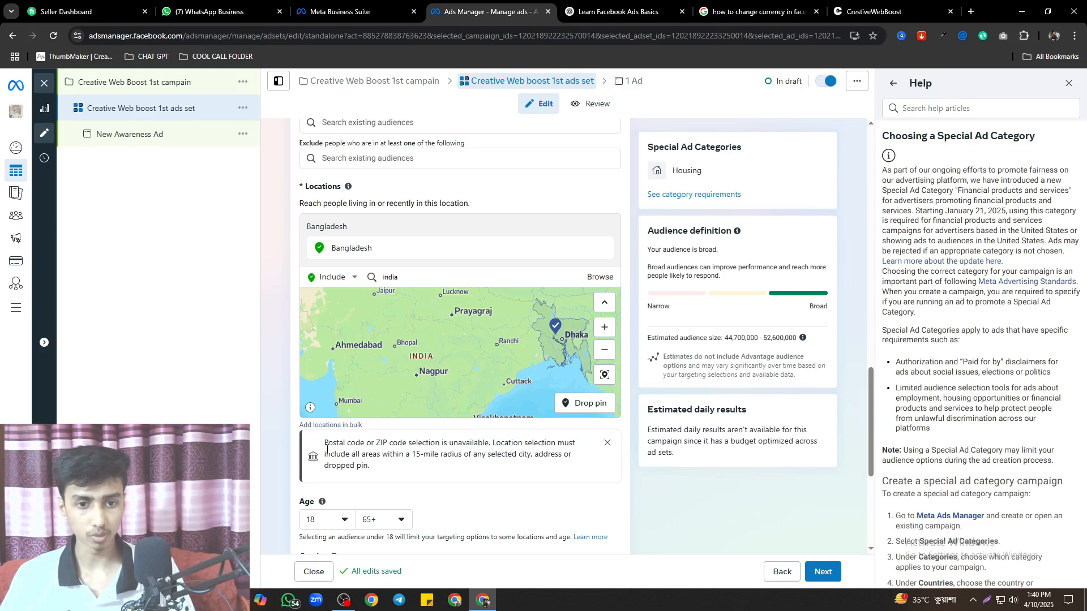
pyautogui.moveTo(334, 447); pyautogui.dragTo(390, 447)
pyautogui.moveTo(349, 452); pyautogui.dragTo(576, 464)
pyautogui.hotkey('ctrl', 'c')
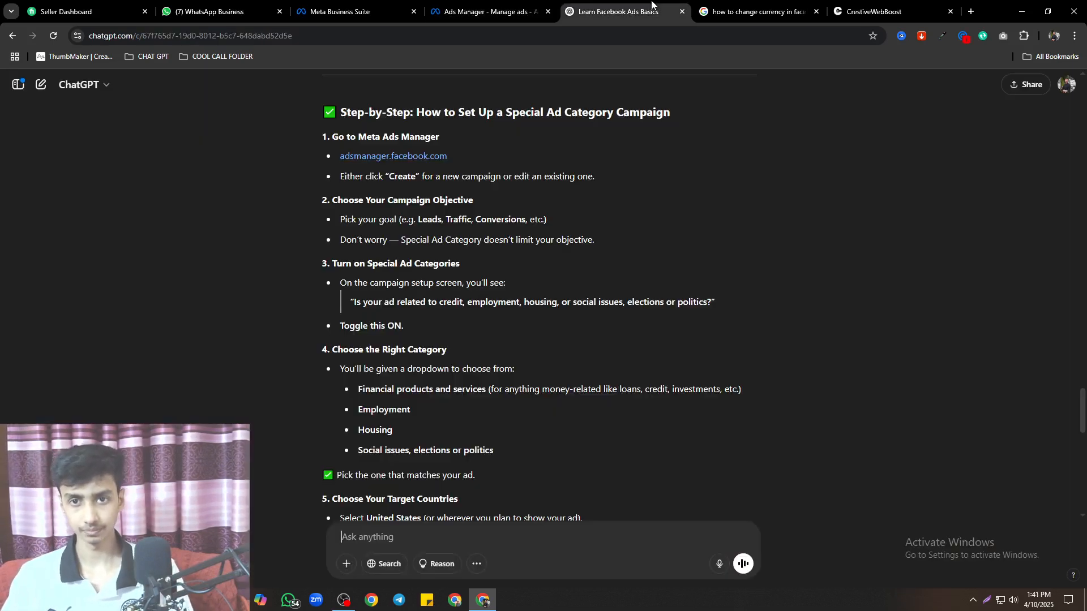
# Ask ChatGPT to explain the copied notice about unavailable postal code selection and the 15-mile radius around selected locations
pyautogui.hotkey('ctrl', 'Tab')
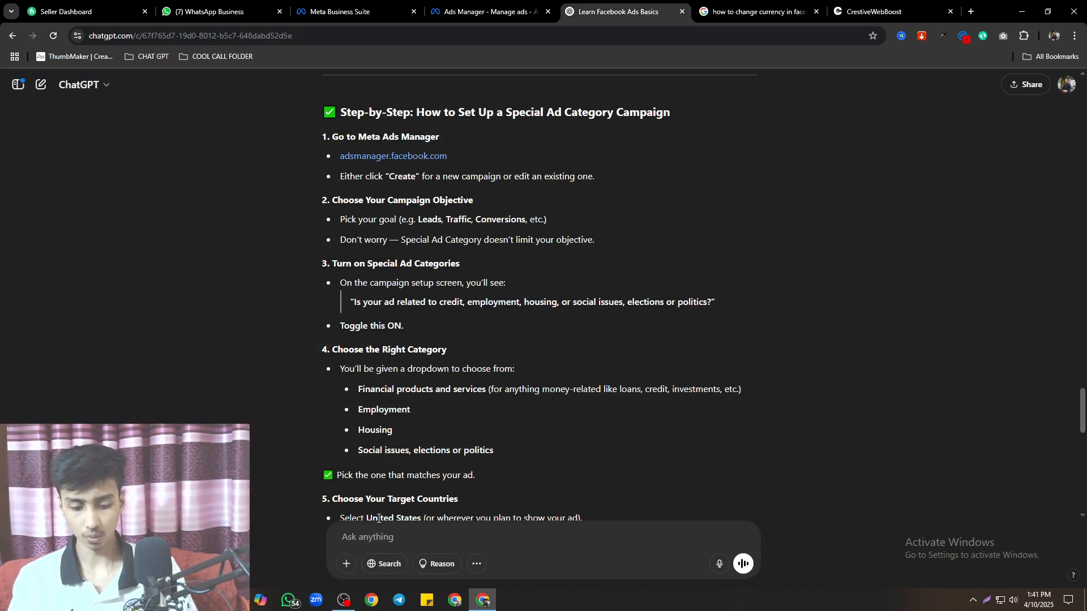
pyautogui.write('what')
pyautogui.press('BackSpace')
pyautogui.write('e')
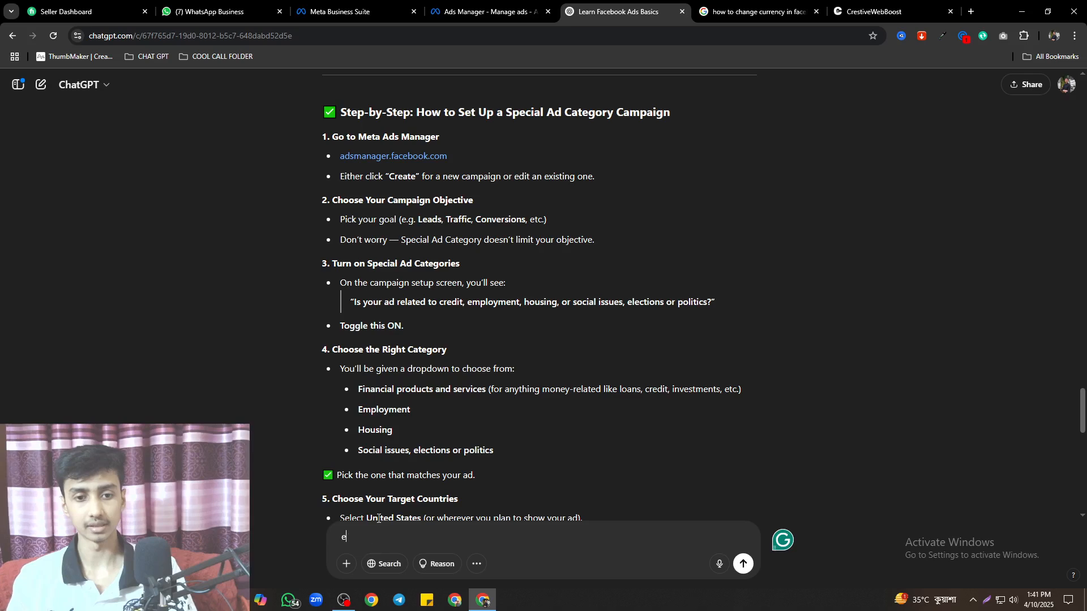
pyautogui.write('xaplin thsi')
pyautogui.hotkey('ctrl', 'v')
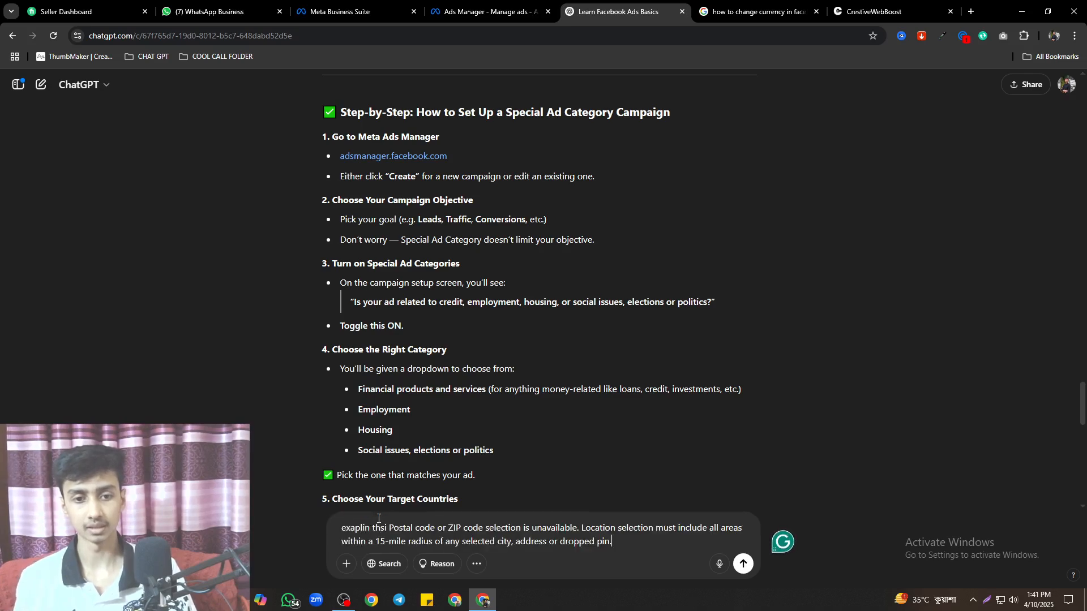
pyautogui.press('Return')
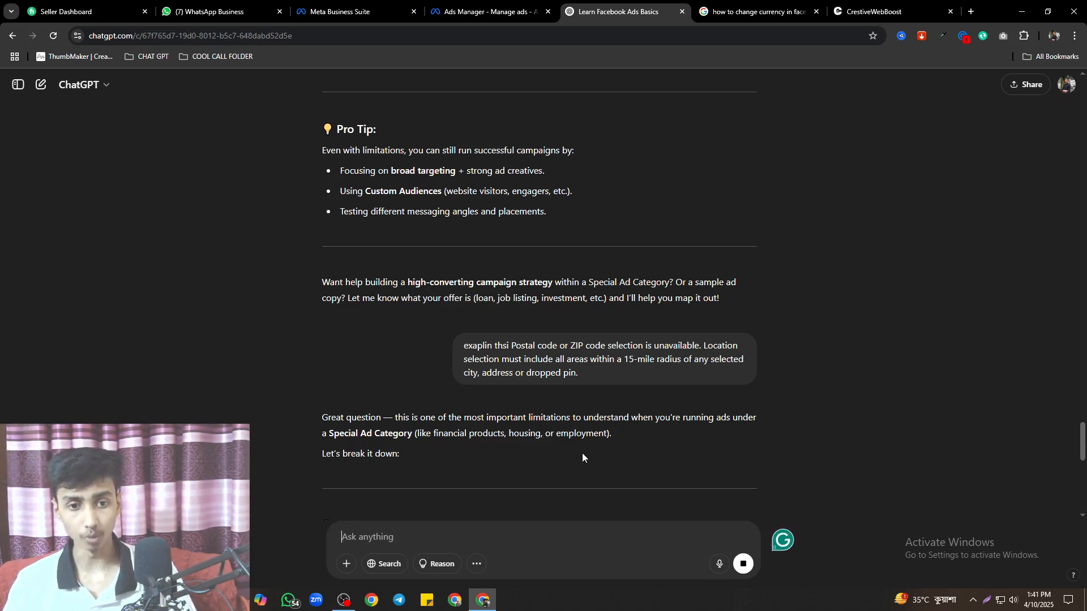
# Read ChatGPT's explanation of the ZIP code restriction, the Special Ad Category limitation and the 15-mile radius rule
pyautogui.scroll(-4, 385, 430)
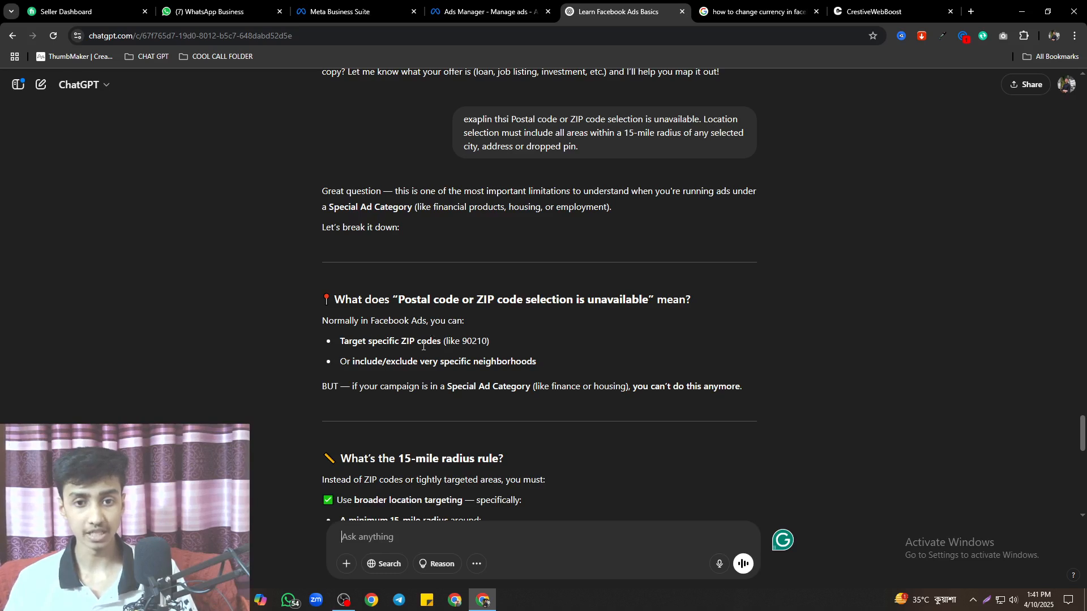
pyautogui.moveTo(452, 343); pyautogui.dragTo(491, 343)
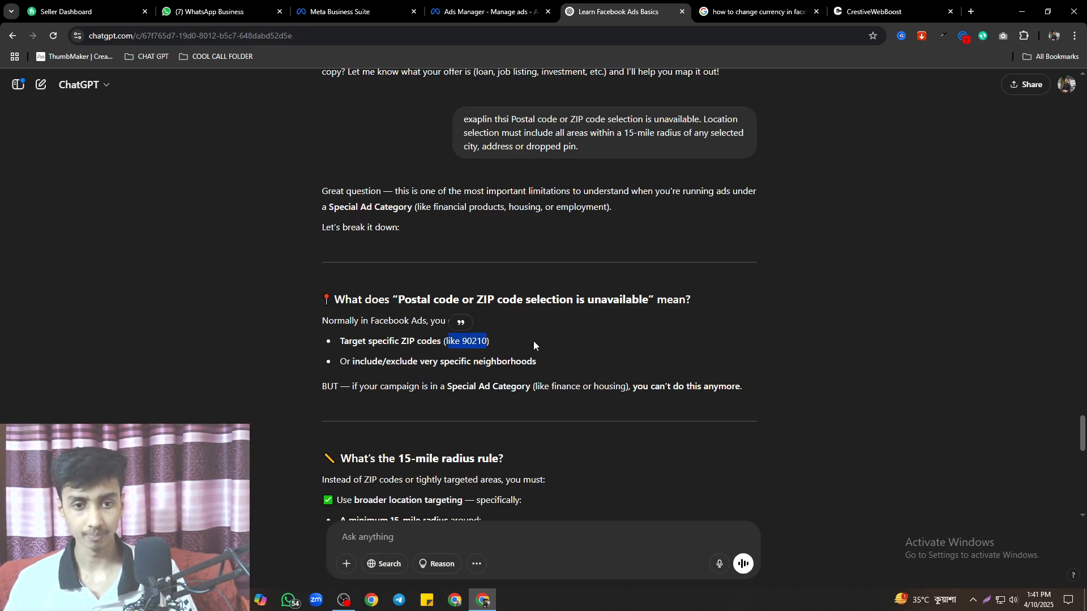
pyautogui.click(460, 320)
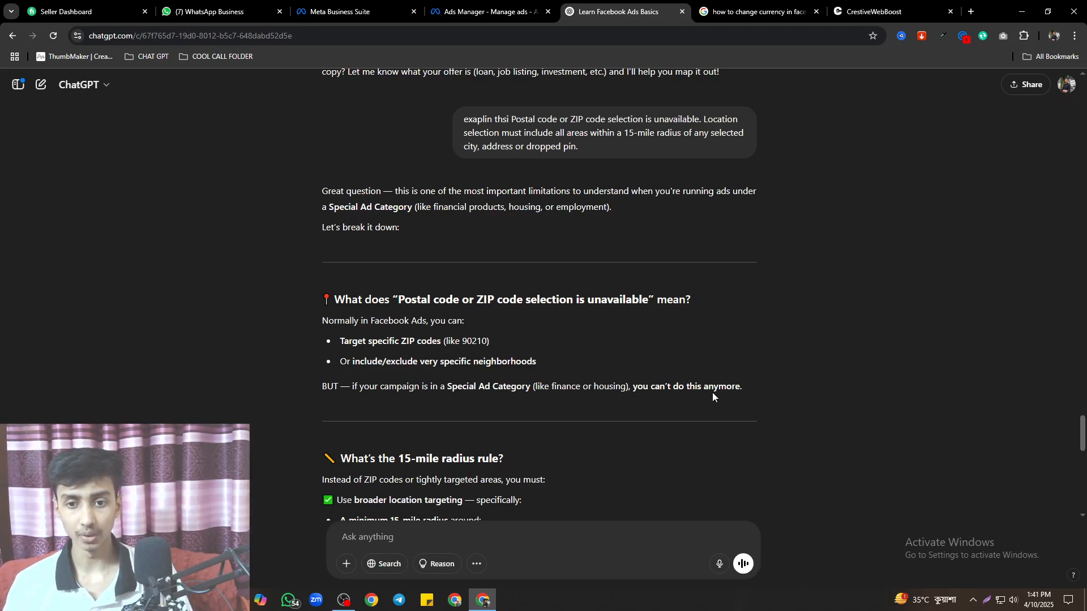
pyautogui.scroll(-2, 766, 398)
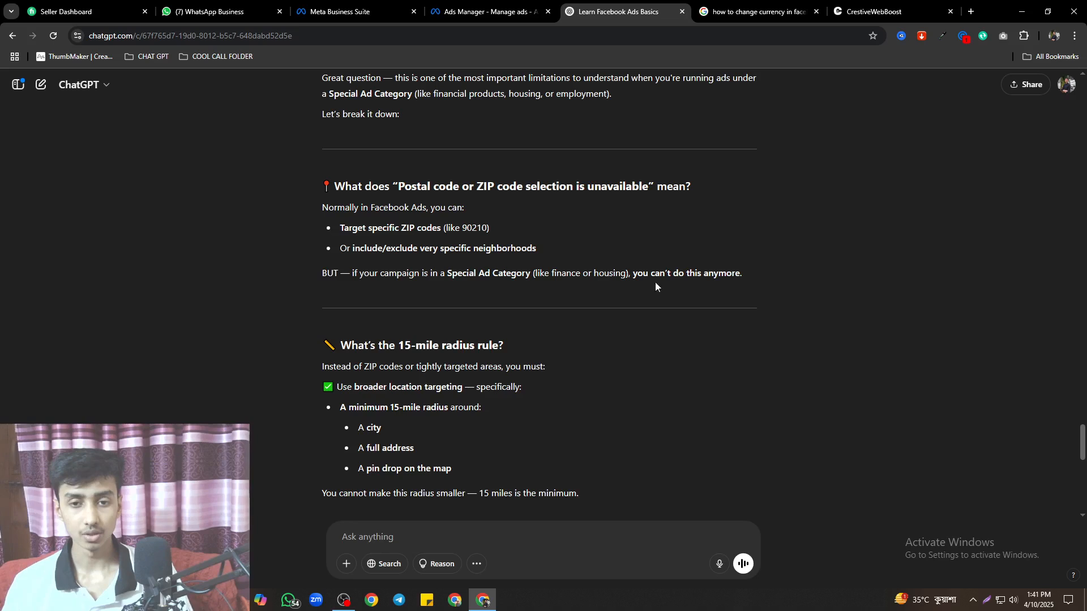
pyautogui.moveTo(536, 274); pyautogui.dragTo(736, 283)
pyautogui.click(687, 303)
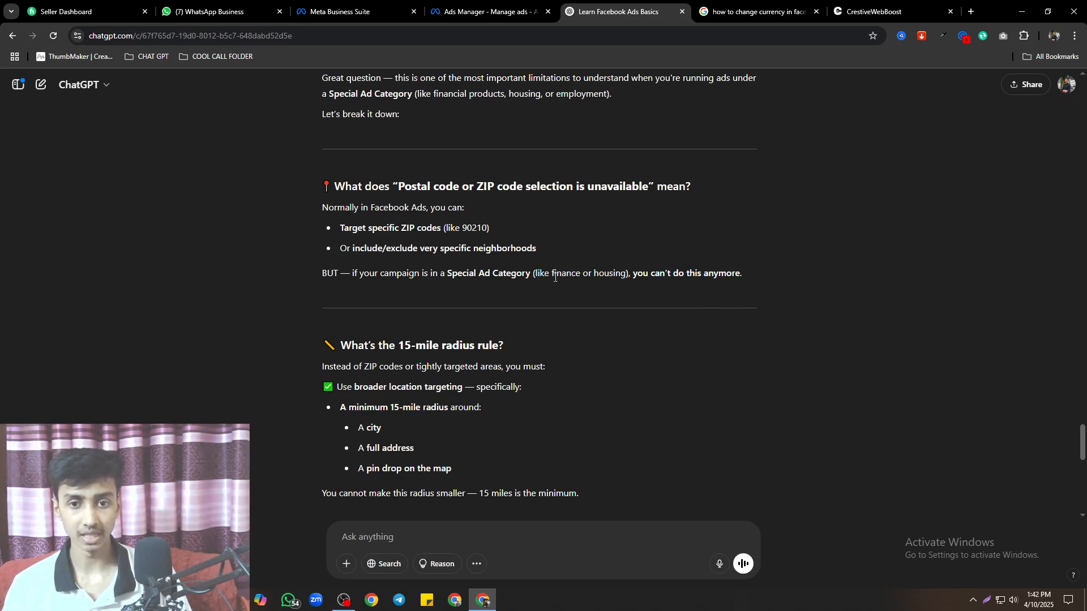
pyautogui.moveTo(553, 277); pyautogui.dragTo(629, 277)
pyautogui.click(619, 291)
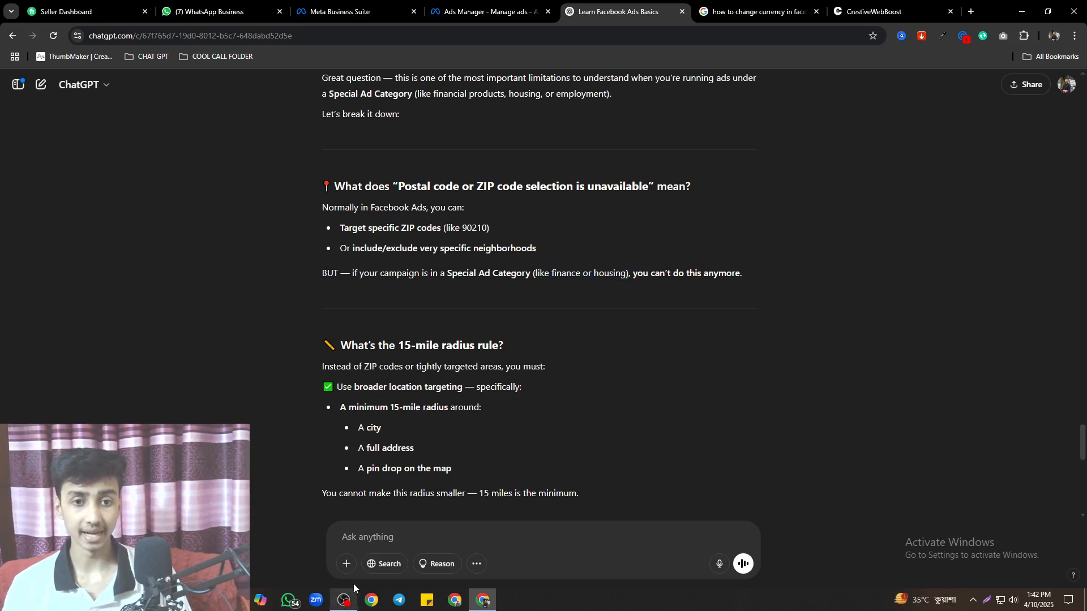
# Read the explanation of the unavailable ZIP code selection and the 15-mile radius rule through to its workarounds
pyautogui.click(344, 600)
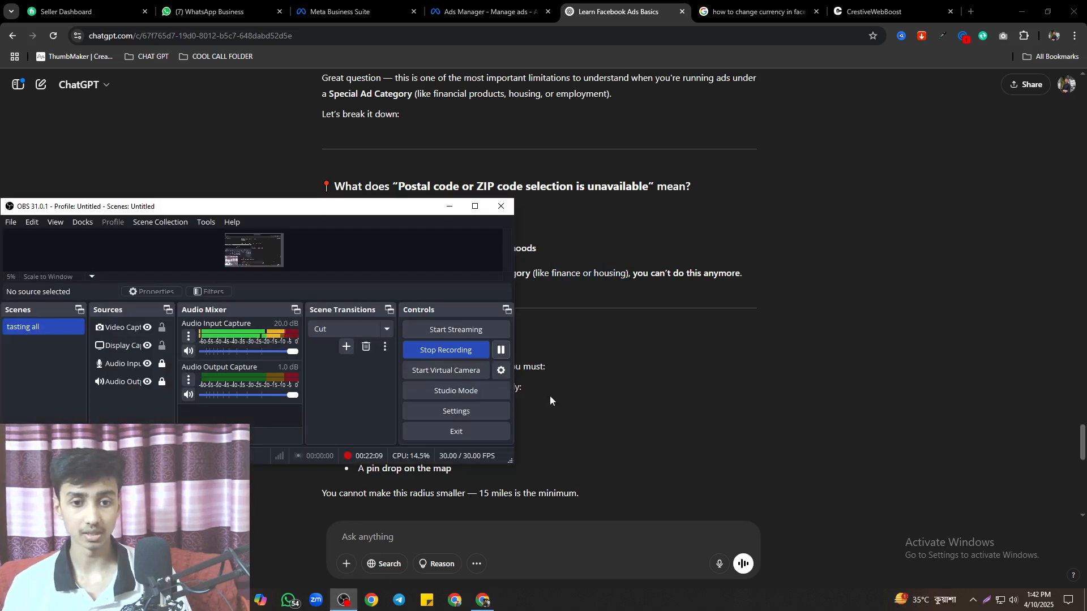
pyautogui.click(564, 339)
pyautogui.scroll(-2, 380, 370)
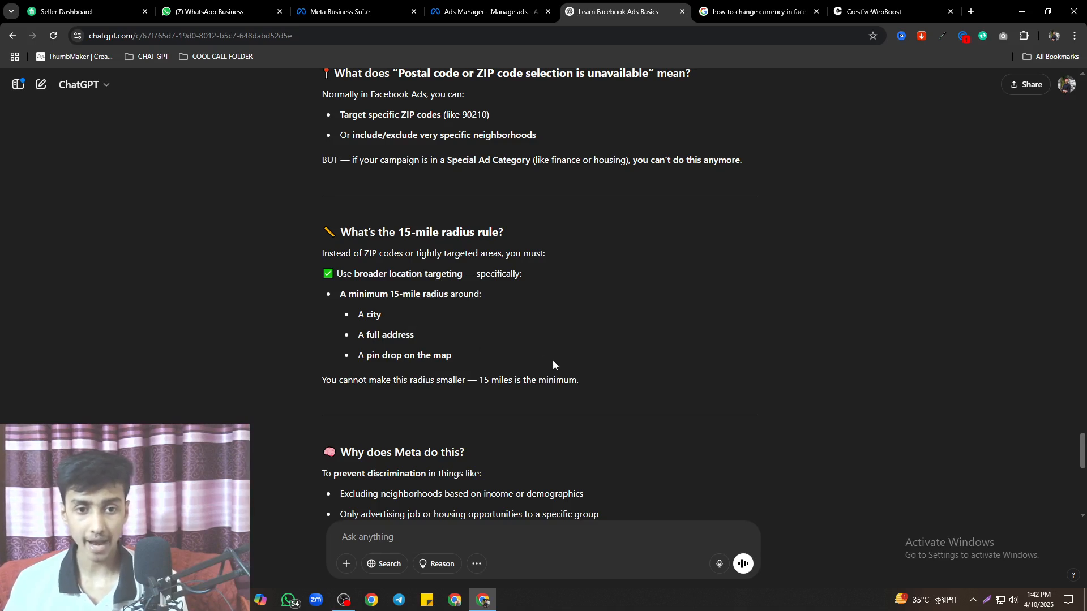
pyautogui.scroll(-2, 553, 363)
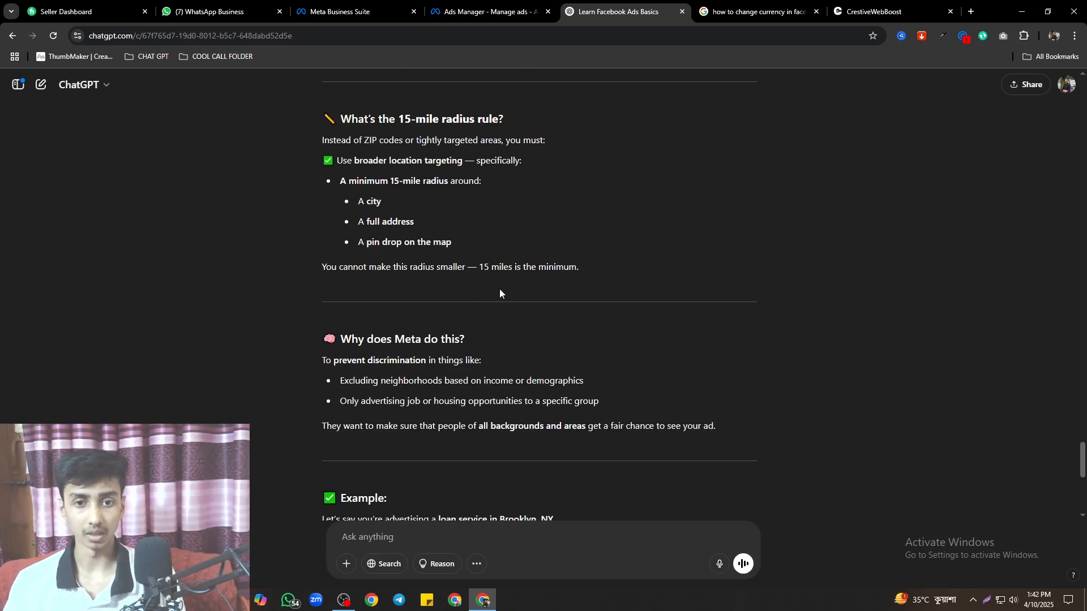
pyautogui.scroll(-4, 64, 224)
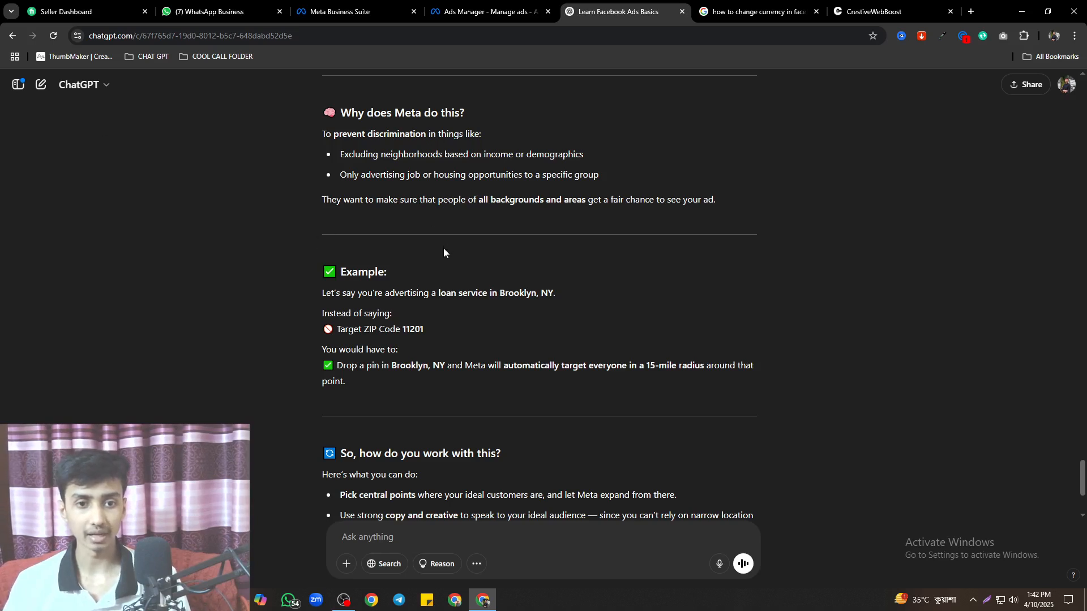
pyautogui.scroll(-3, 444, 260)
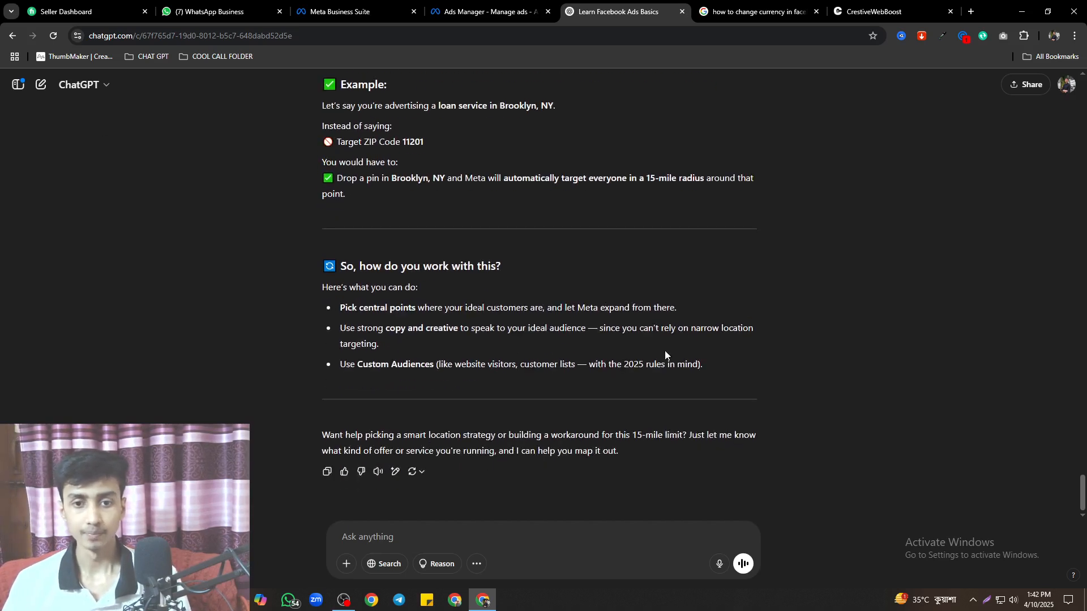
# Ask for the explanation in Bangla by sending the prompt "write in bangl a"
pyautogui.click(430, 543)
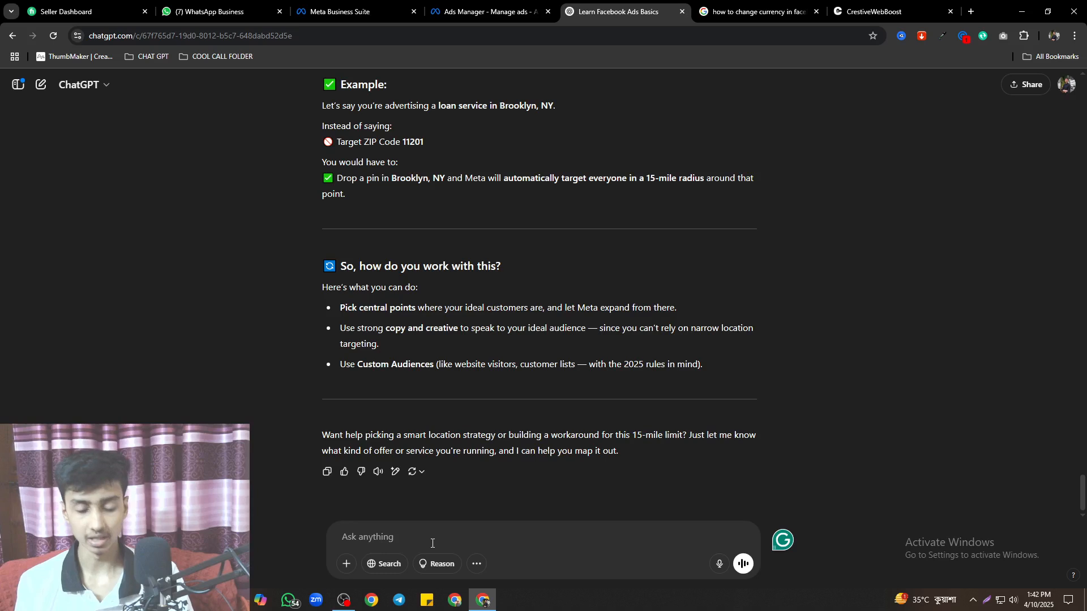
pyautogui.write('write in bangl a')
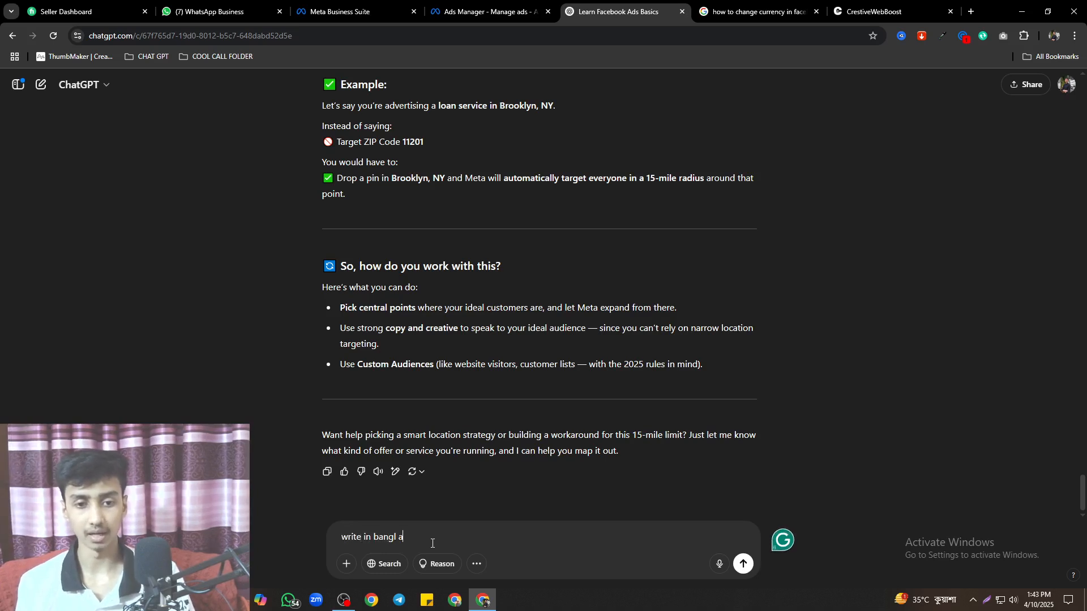
pyautogui.press('Return')
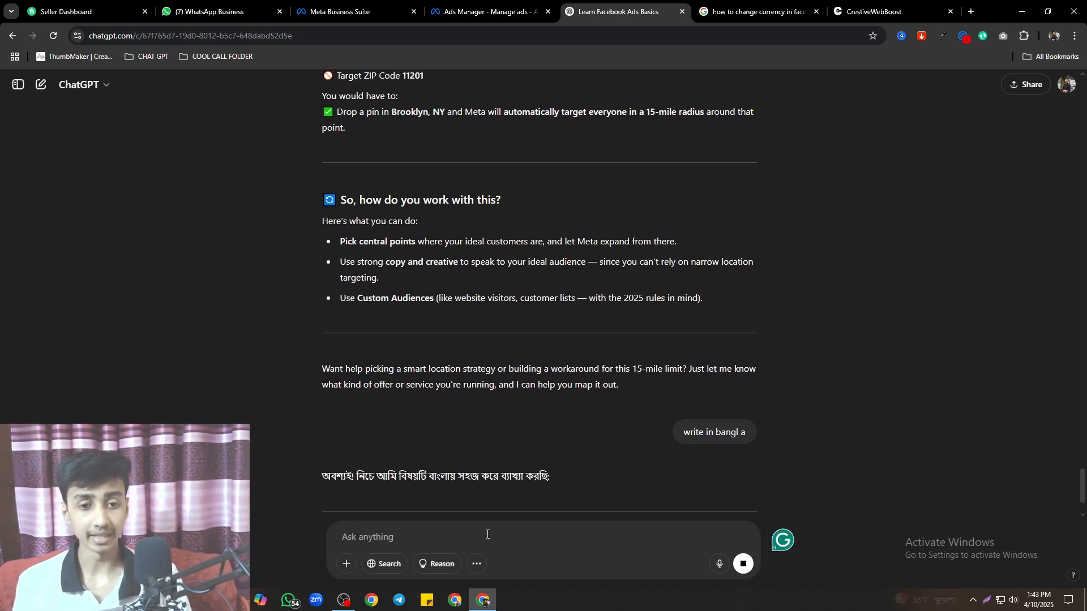
# Draft the follow-up prompt "write in hindi" without sending it, and look over the Bangla explanation of the radius rule
pyautogui.write('write in d')
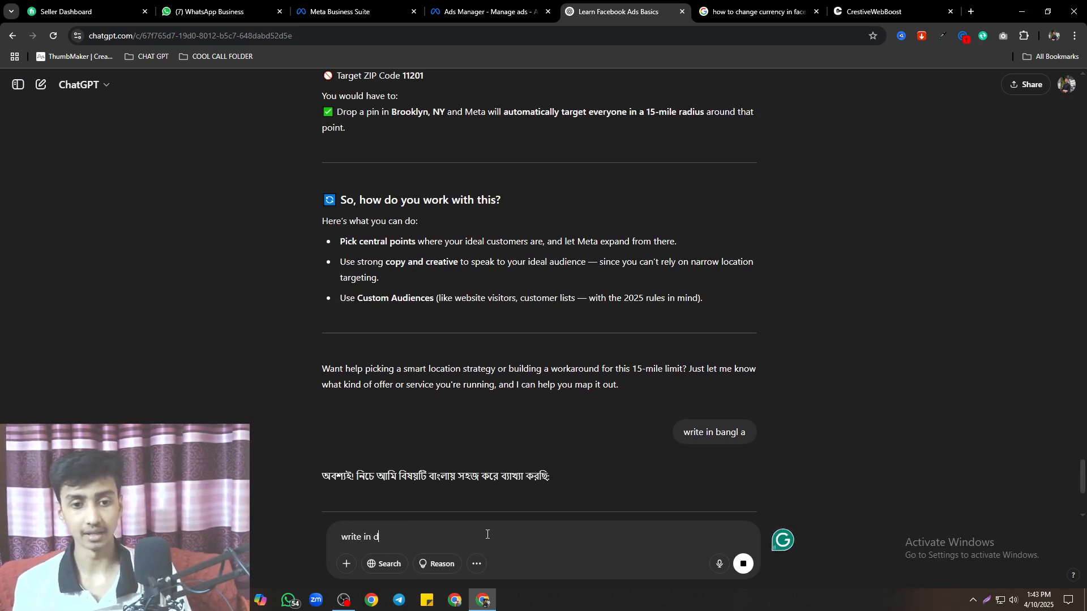
pyautogui.press('BackSpace')
pyautogui.write('hindi')
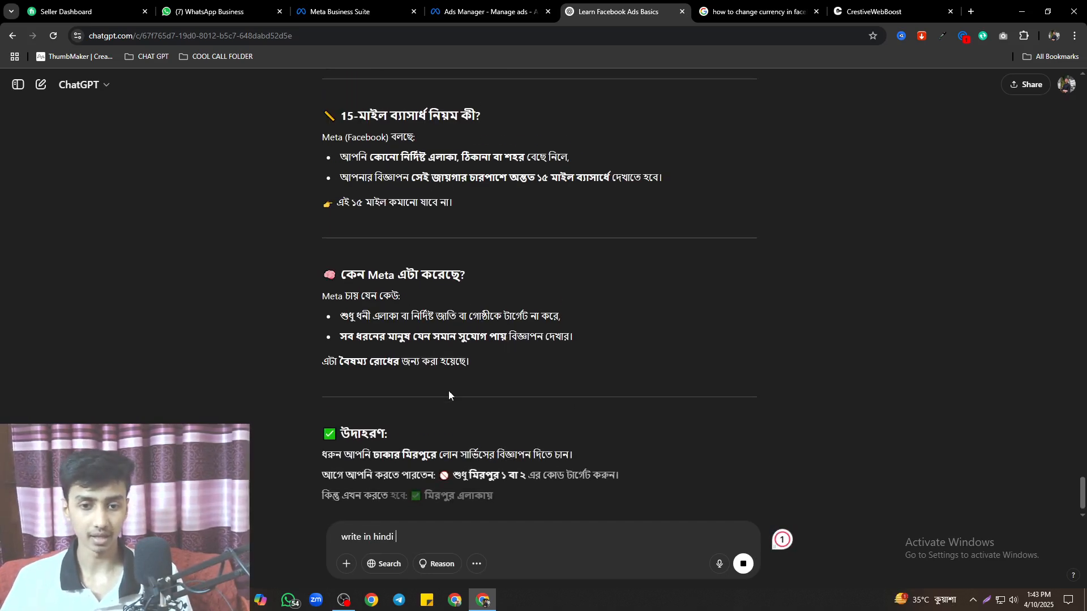
pyautogui.scroll(4, 437, 429)
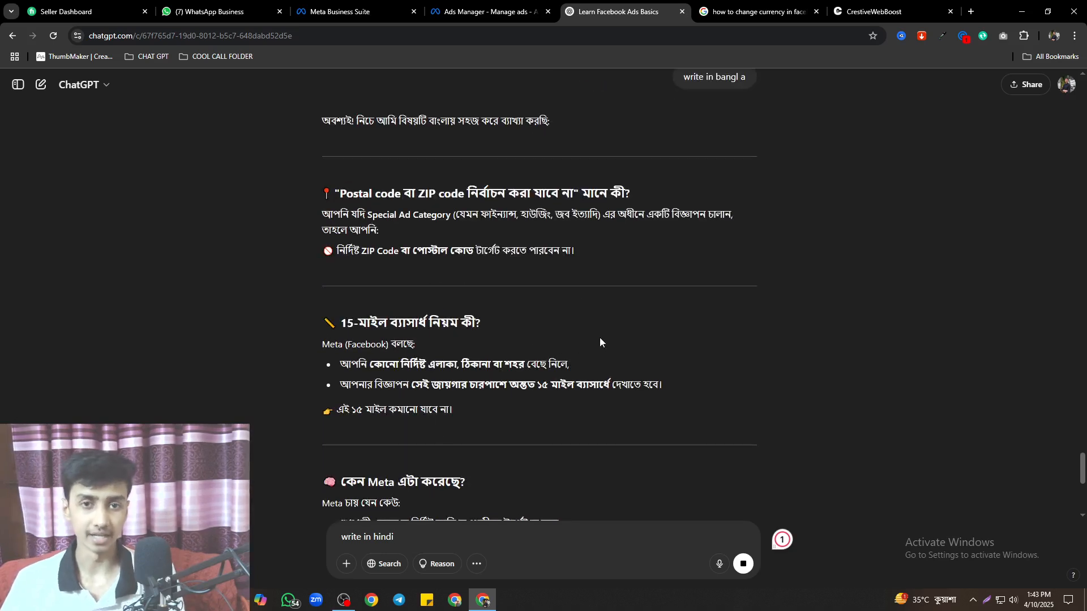
# Switch to Ads Manager and set the ad set's audience age range to 20–50
pyautogui.click(515, 12)
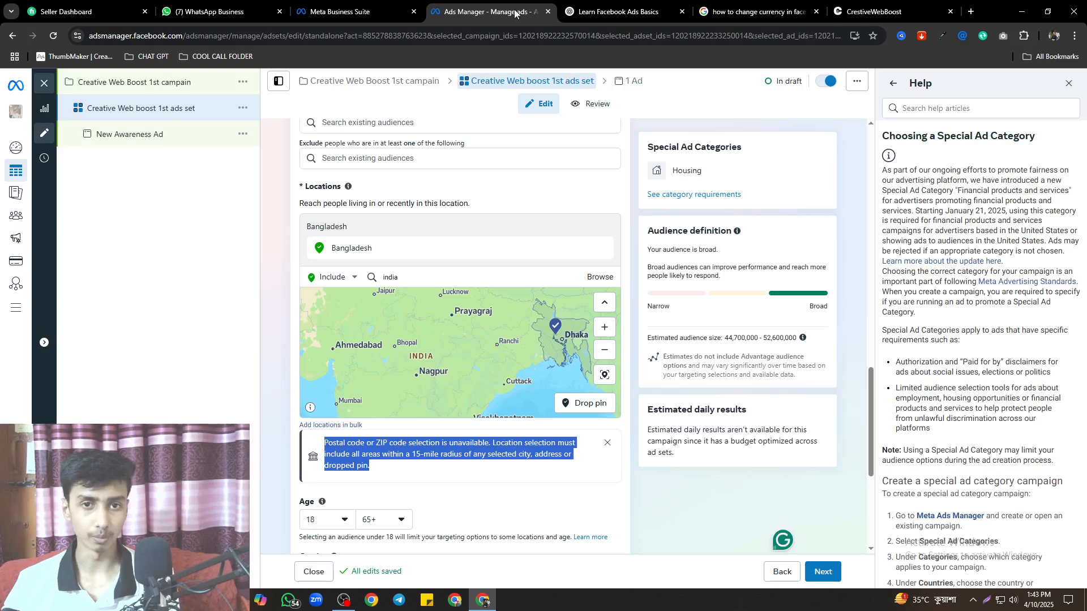
pyautogui.scroll(-4, 408, 340)
pyautogui.click(456, 266)
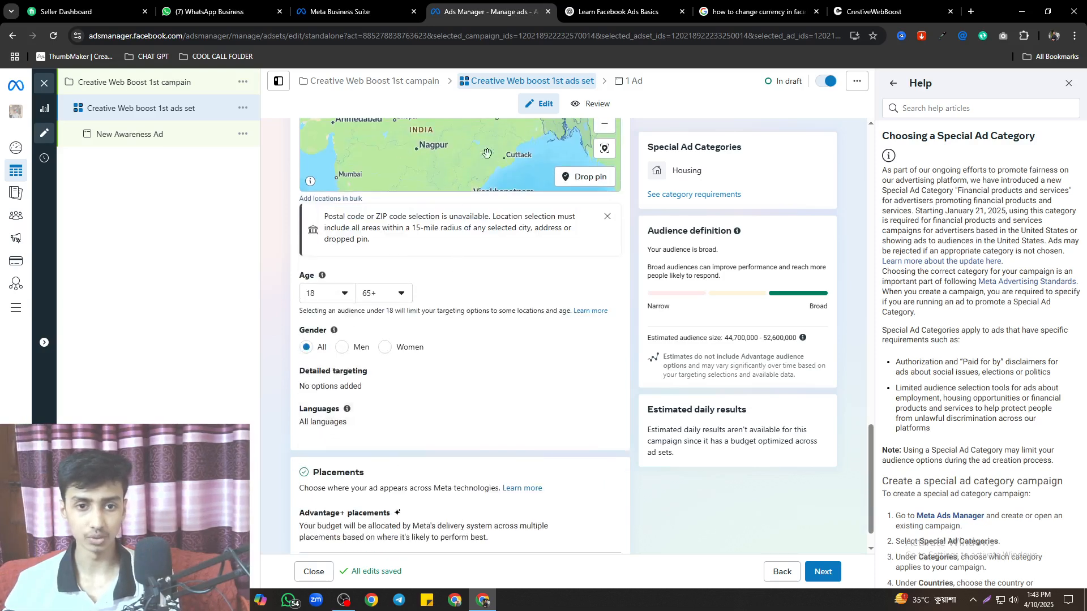
pyautogui.click(345, 294)
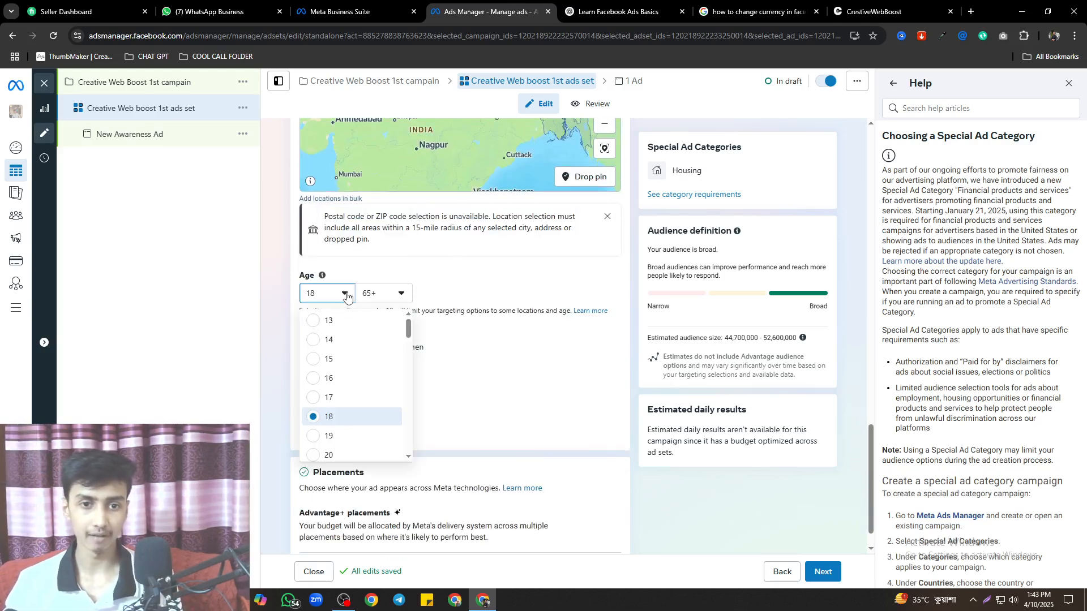
pyautogui.click(338, 456)
pyautogui.click(383, 294)
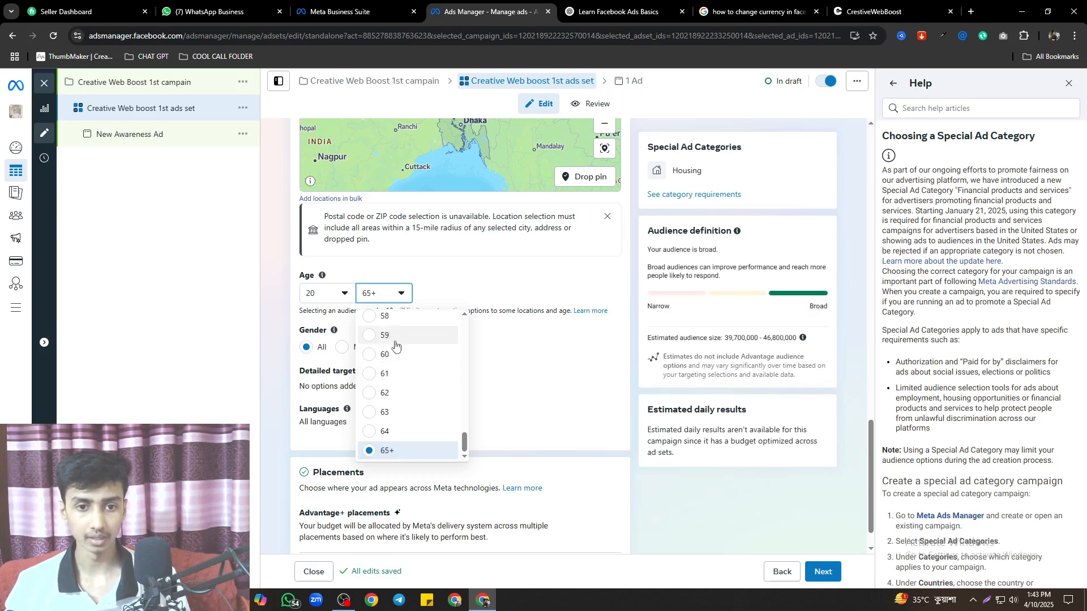
pyautogui.scroll(4, 419, 390)
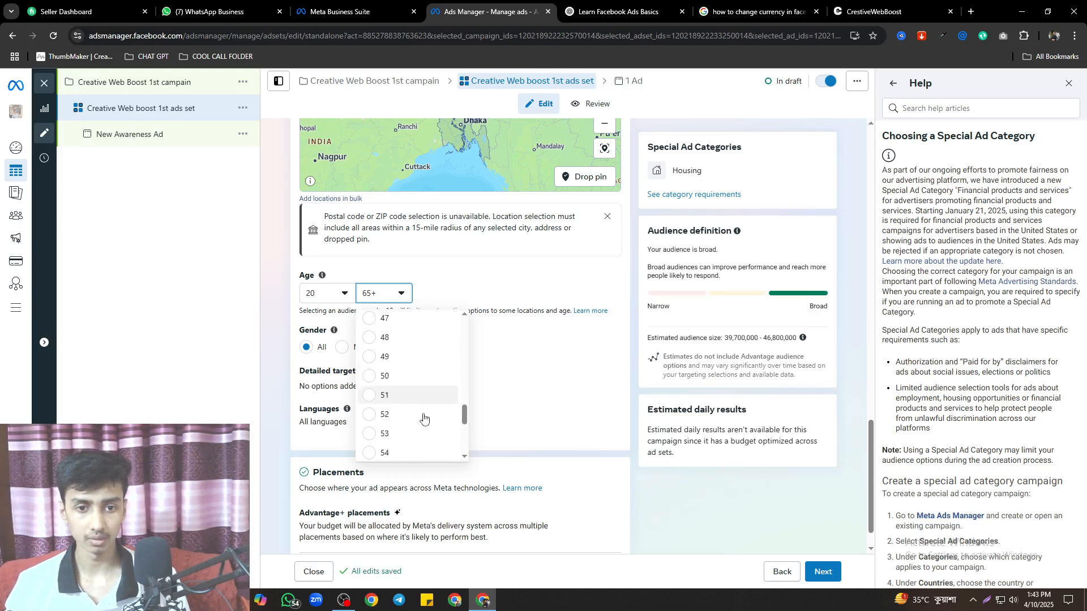
pyautogui.click(421, 376)
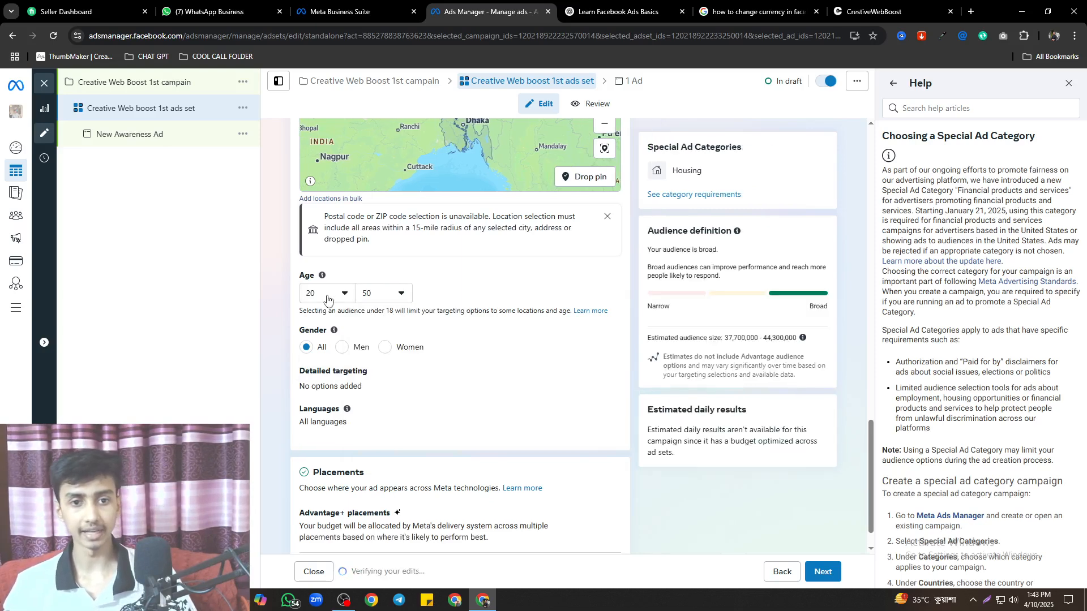
# Set the audience gender to Men, open detailed targeting for editing and browse its Interests category
pyautogui.moveTo(322, 280)
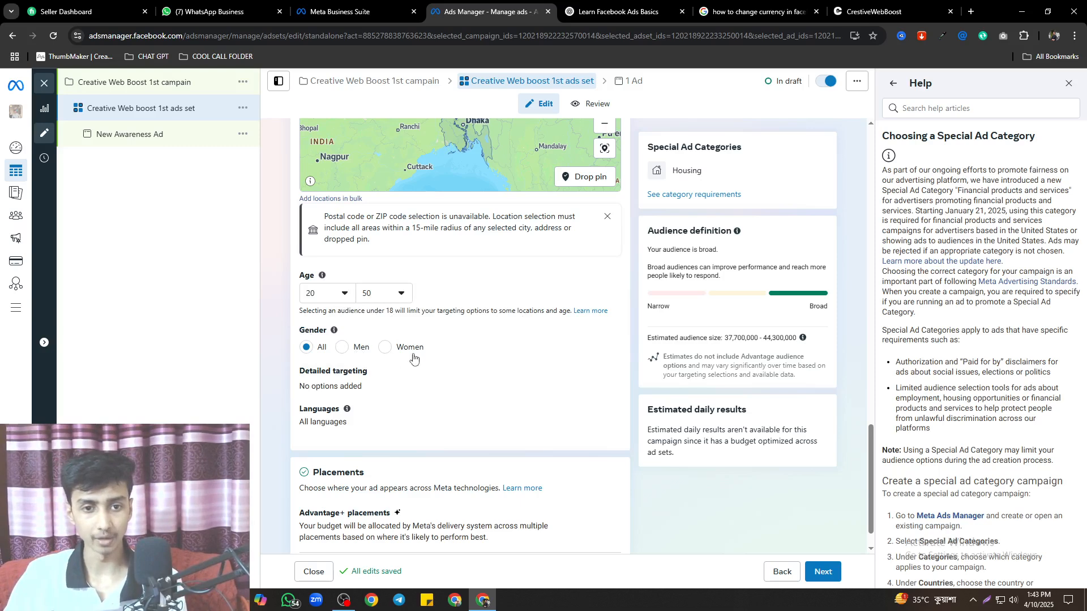
pyautogui.click(342, 347)
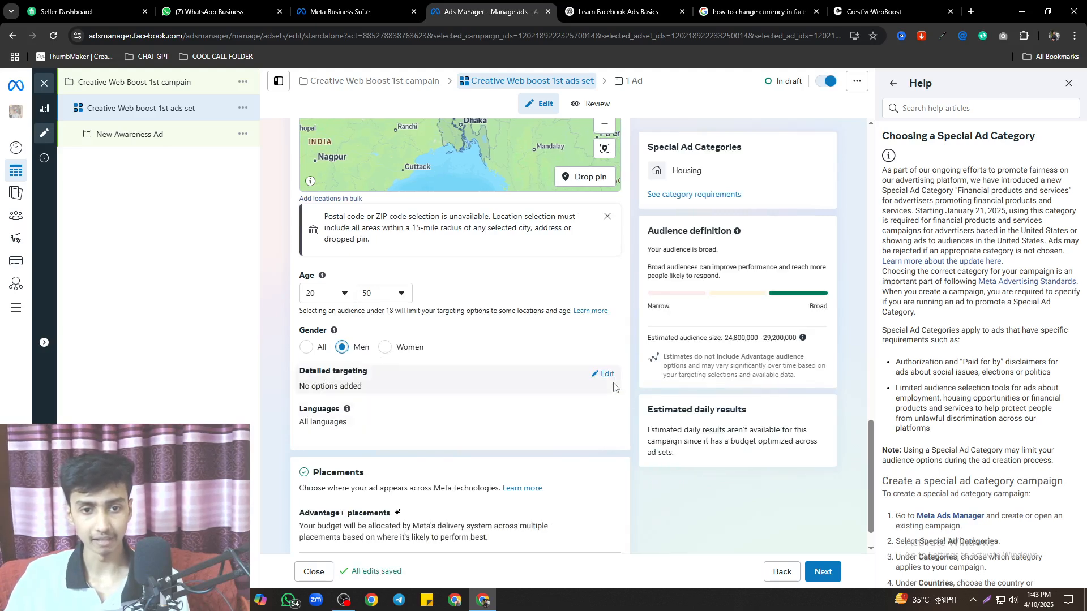
pyautogui.click(605, 375)
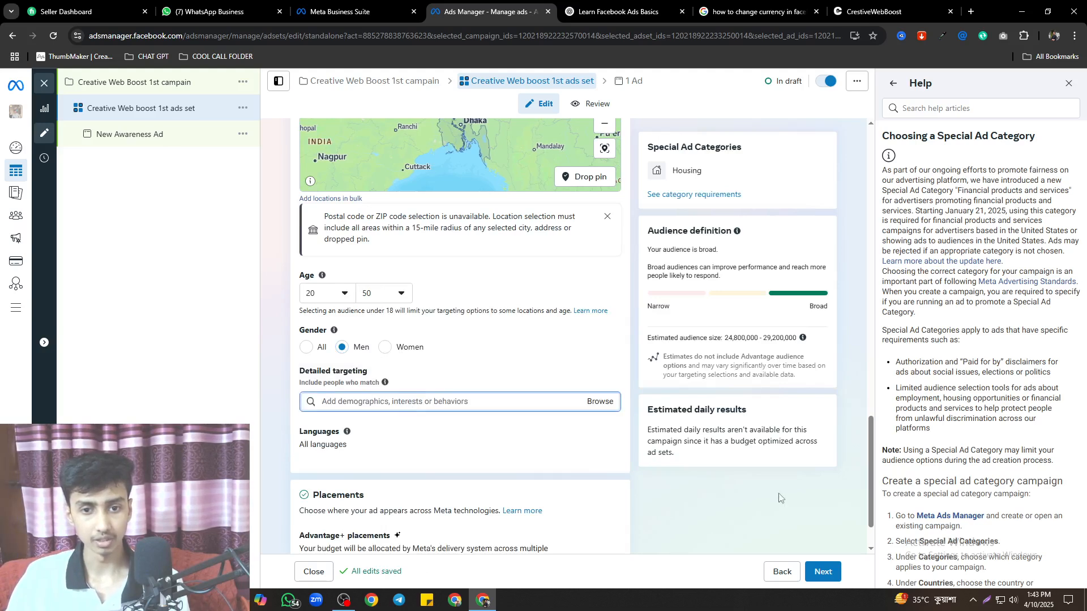
pyautogui.click(597, 402)
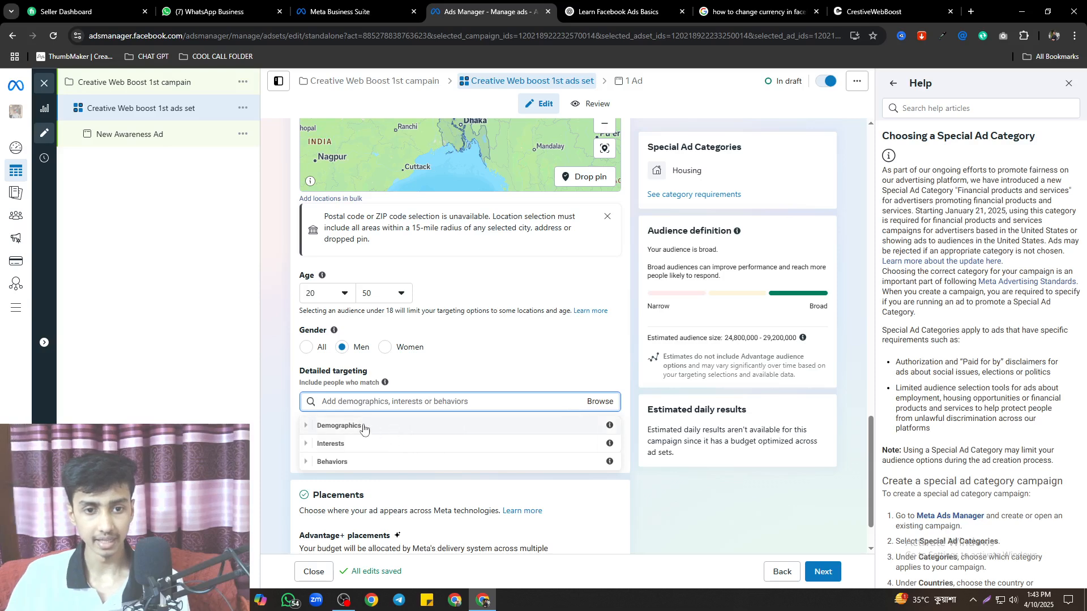
pyautogui.click(321, 444)
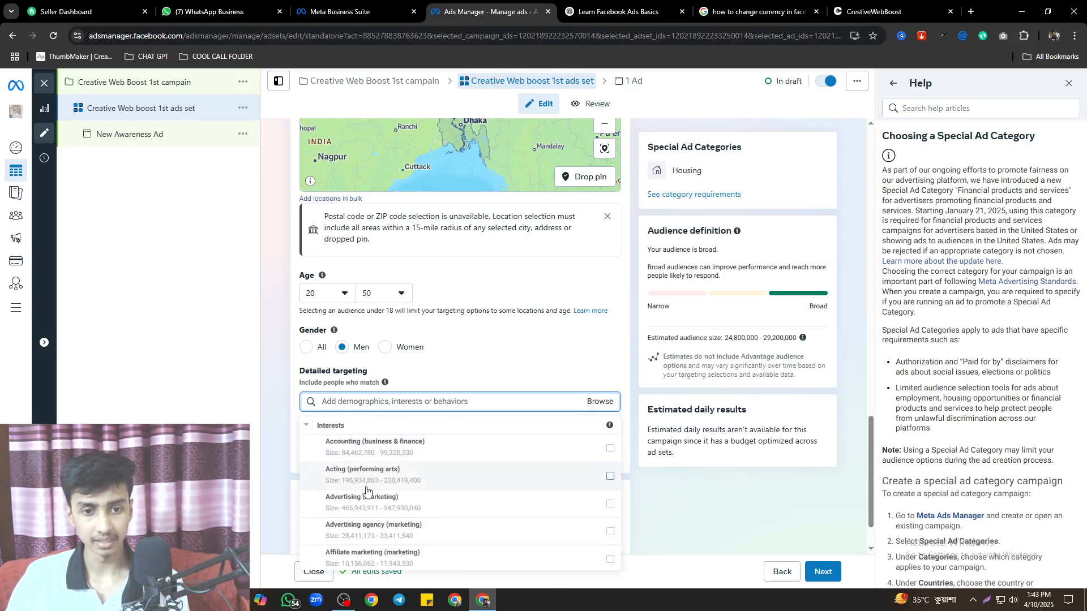
pyautogui.moveTo(391, 505)
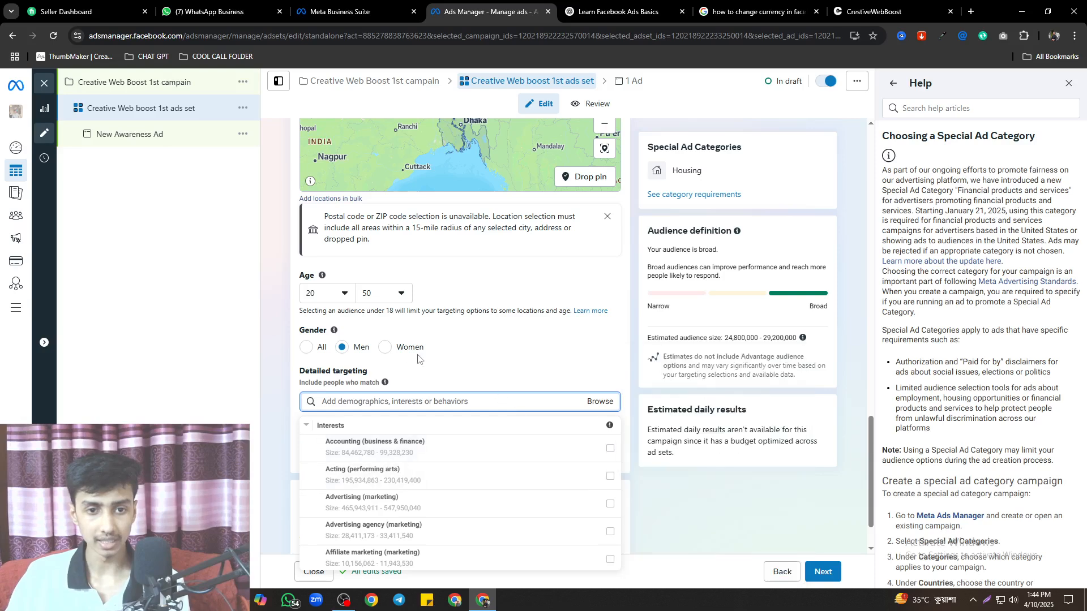
# Set the audience gender to Women and look through the Interests list in detailed targeting without selecting any
pyautogui.click(385, 348)
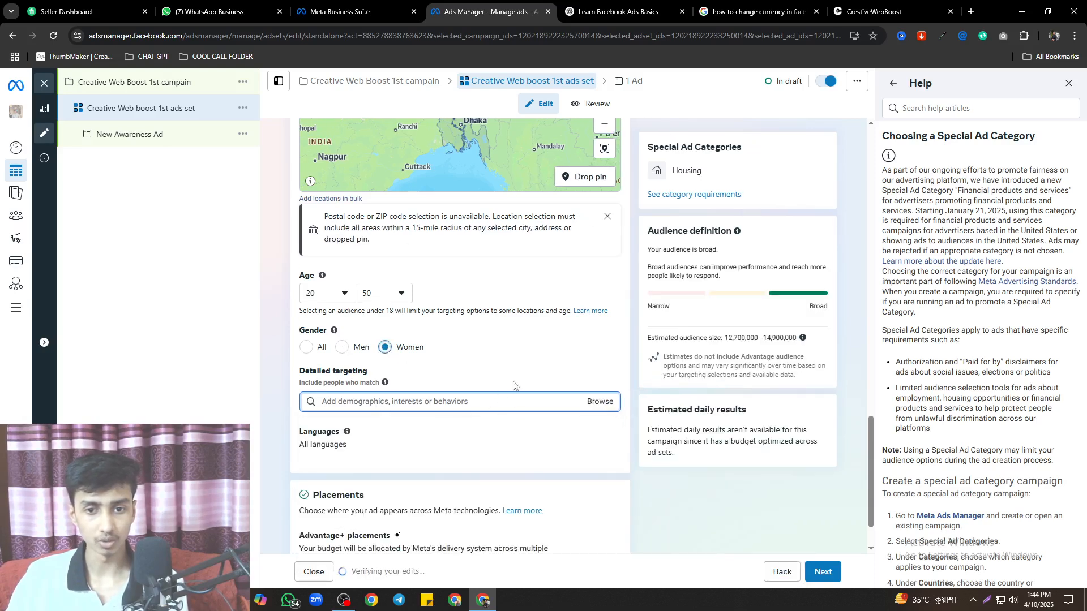
pyautogui.click(598, 402)
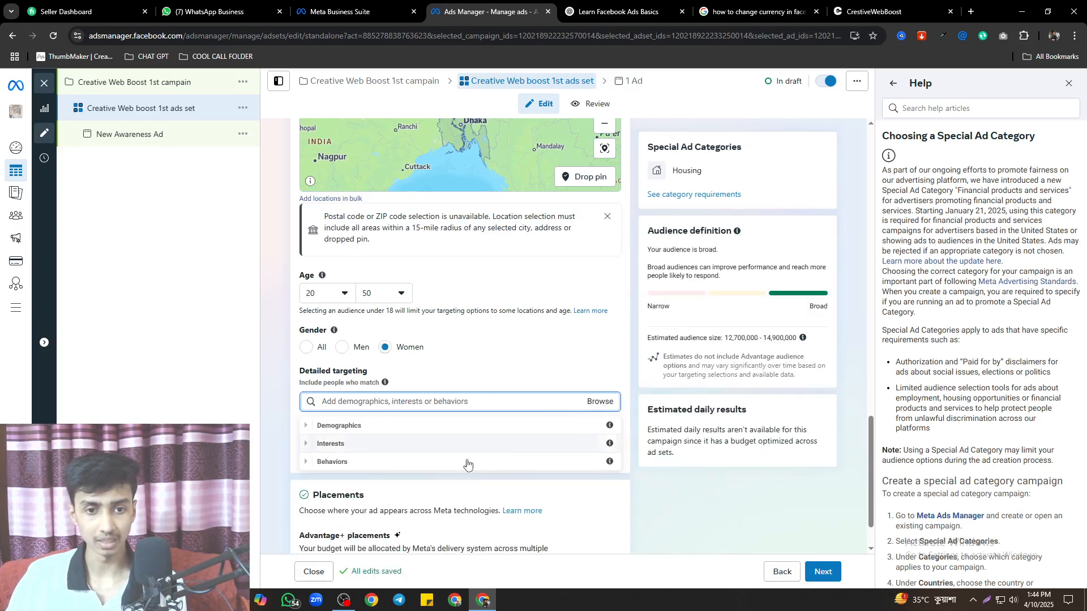
pyautogui.click(376, 448)
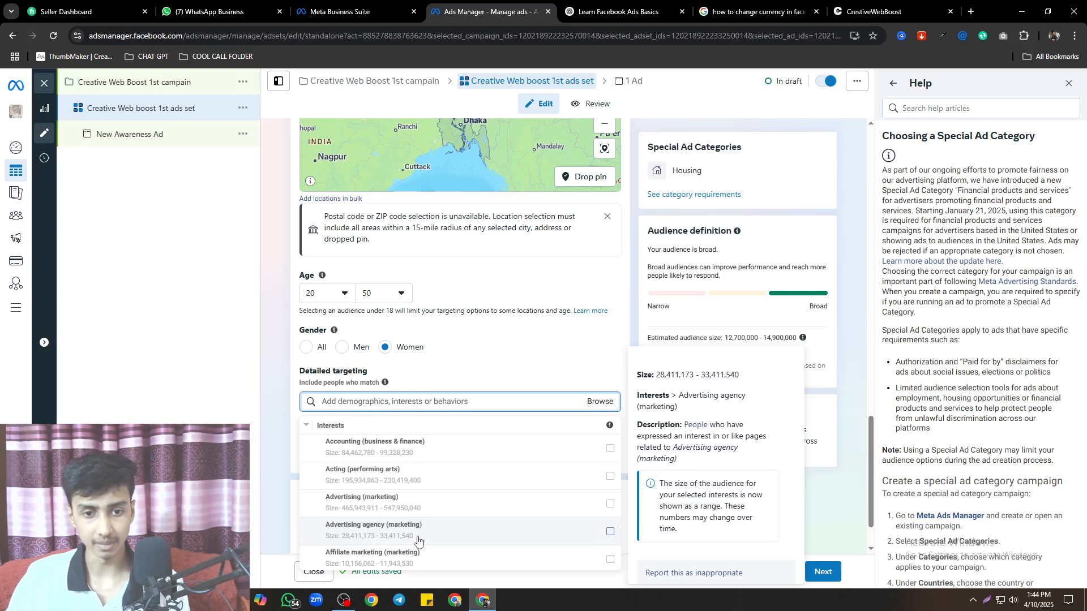
pyautogui.scroll(-5, 396, 510)
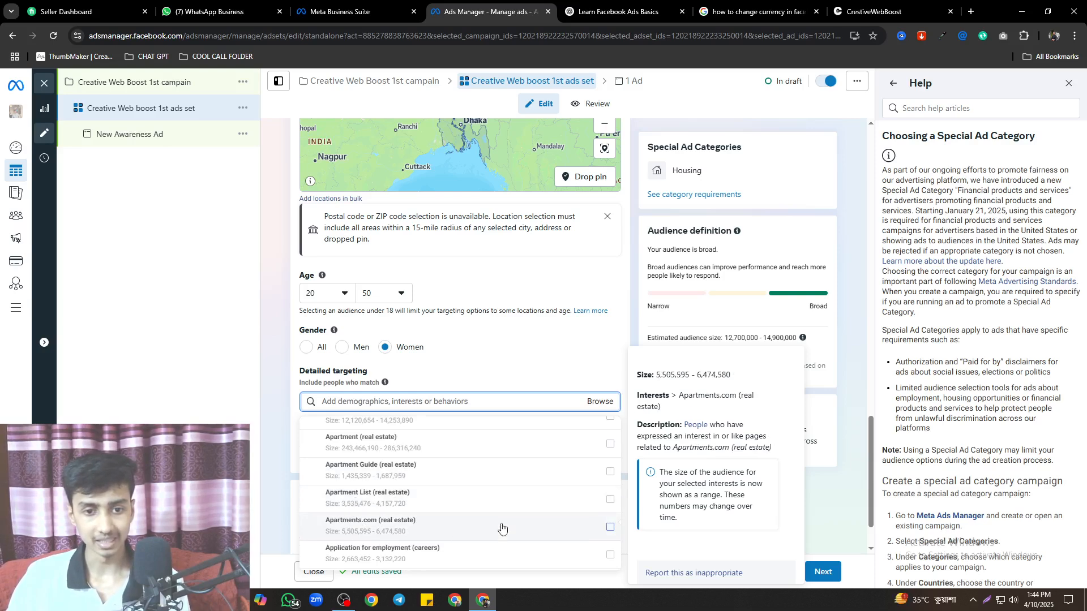
pyautogui.scroll(-10, 489, 528)
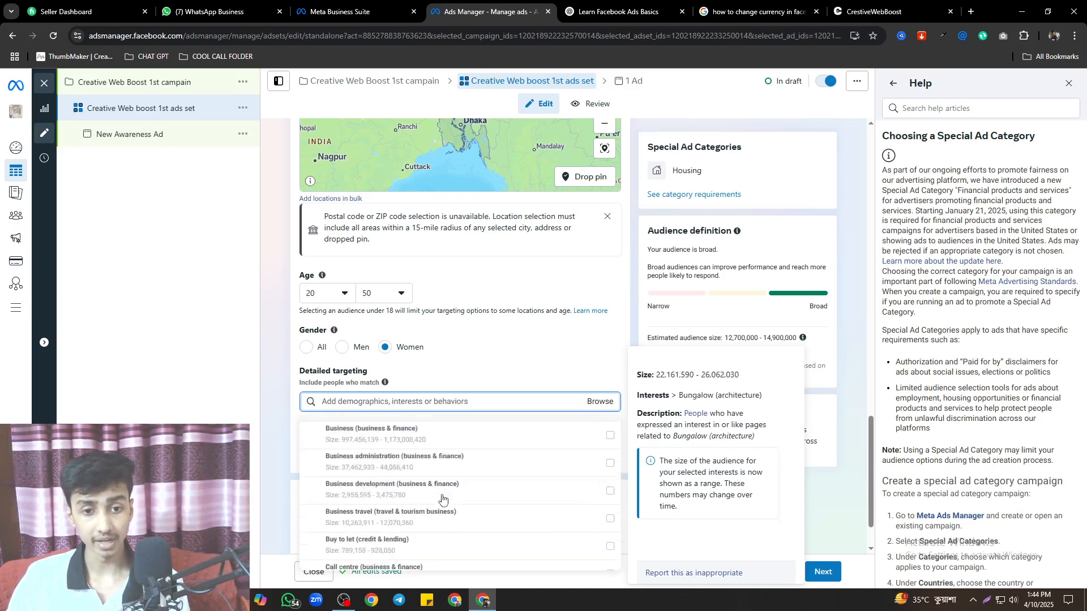
pyautogui.scroll(-5, 445, 497)
pyautogui.click(294, 416)
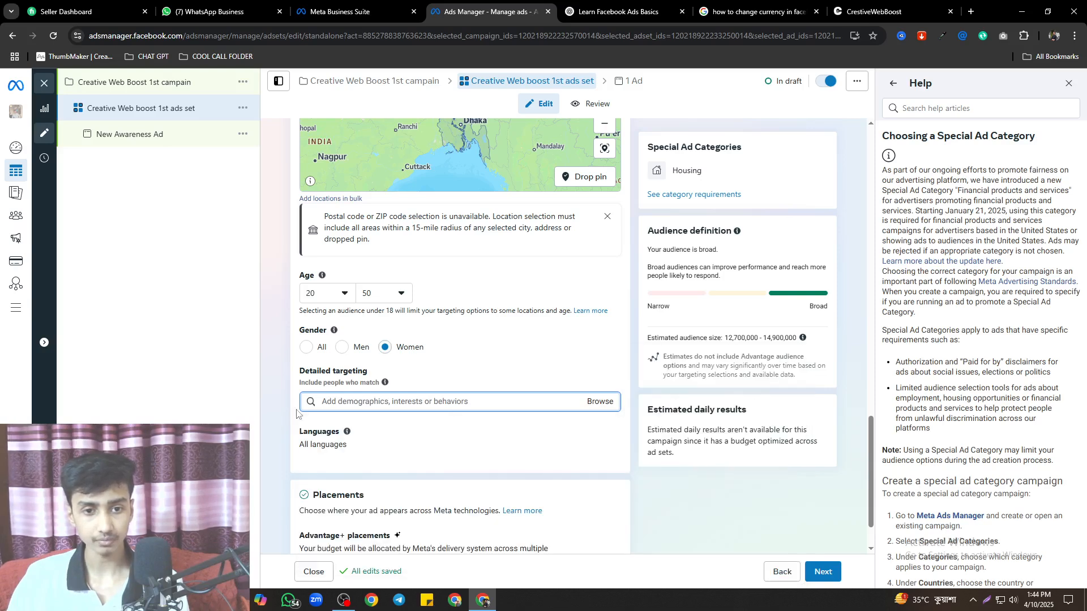
# Set the audience gender to All and look through the Mobile Device User categories under Behaviors in detailed targeting
pyautogui.click(309, 346)
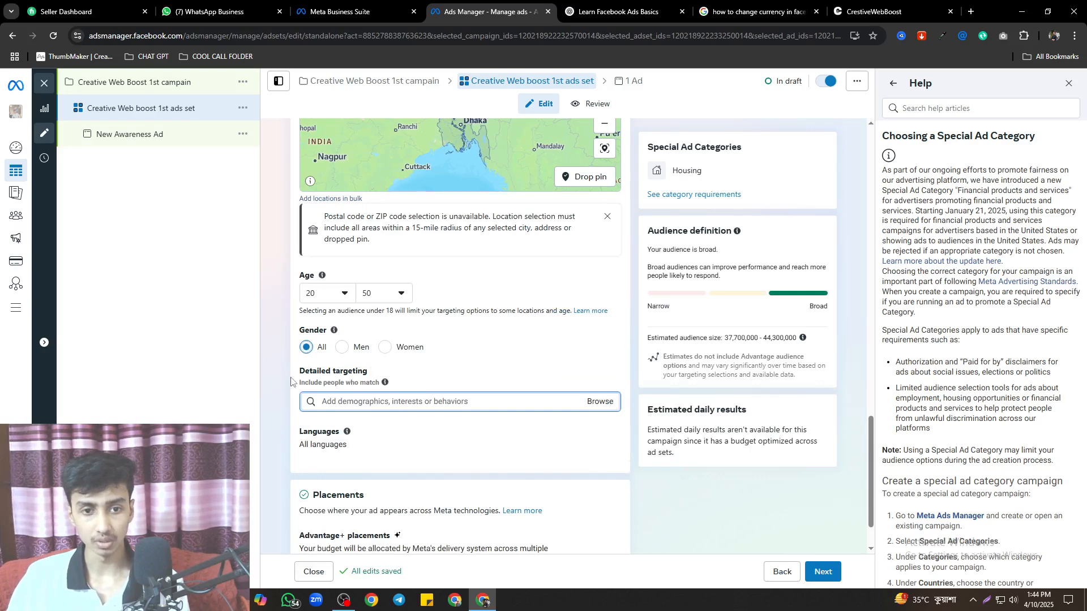
pyautogui.click(599, 407)
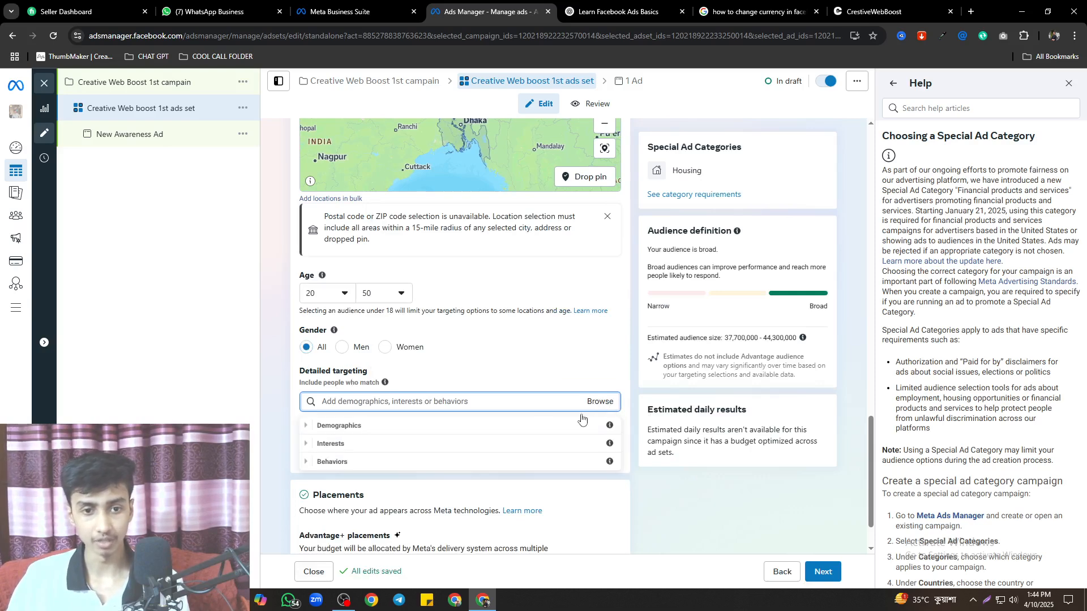
pyautogui.click(340, 463)
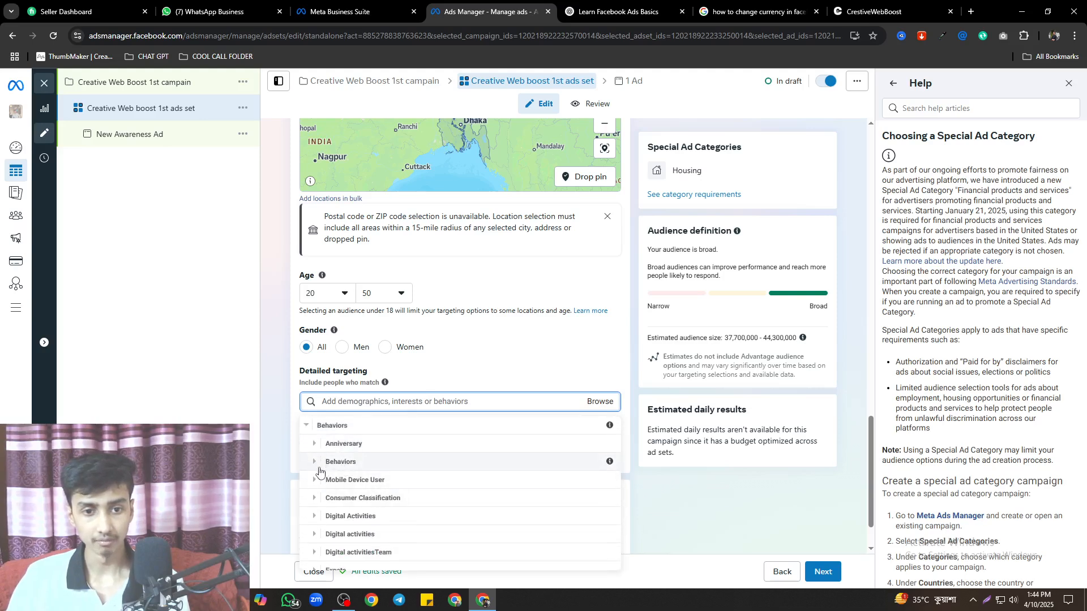
pyautogui.click(355, 480)
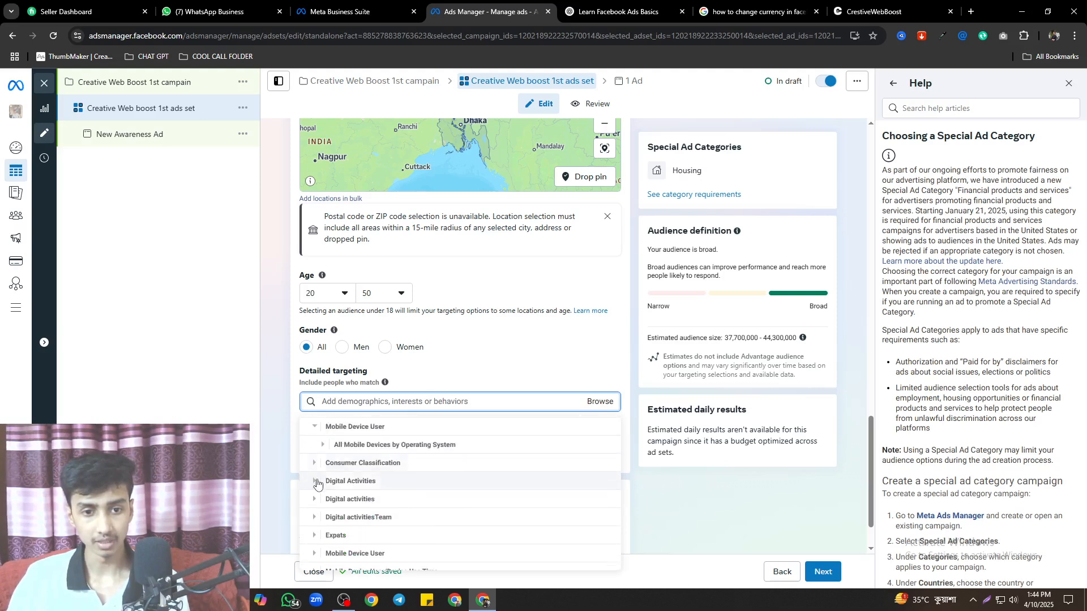
pyautogui.click(324, 444)
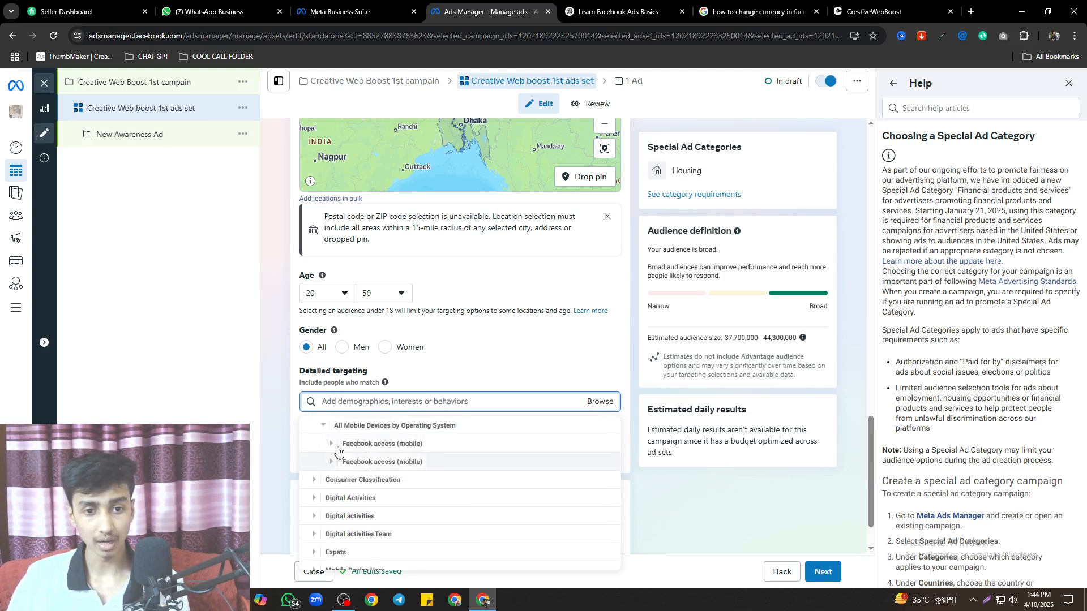
pyautogui.click(373, 446)
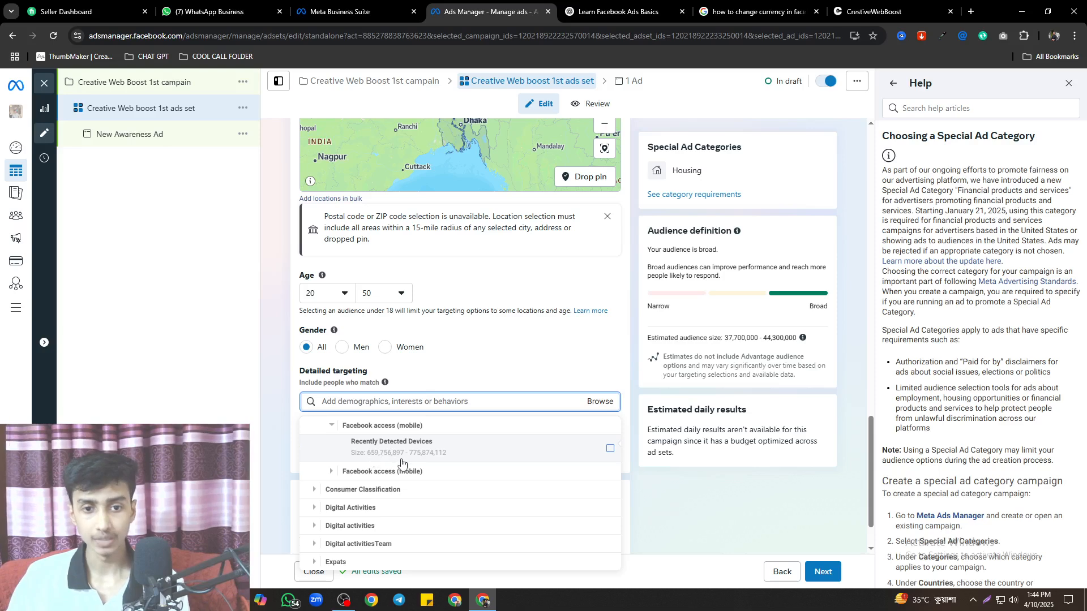
pyautogui.moveTo(400, 462)
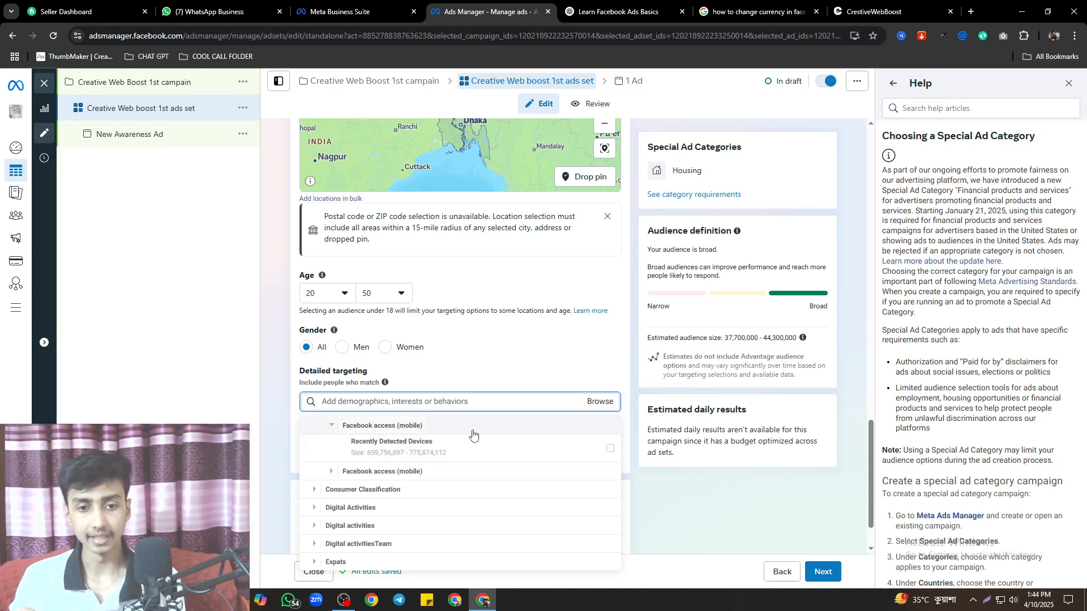
pyautogui.scroll(-2, 362, 509)
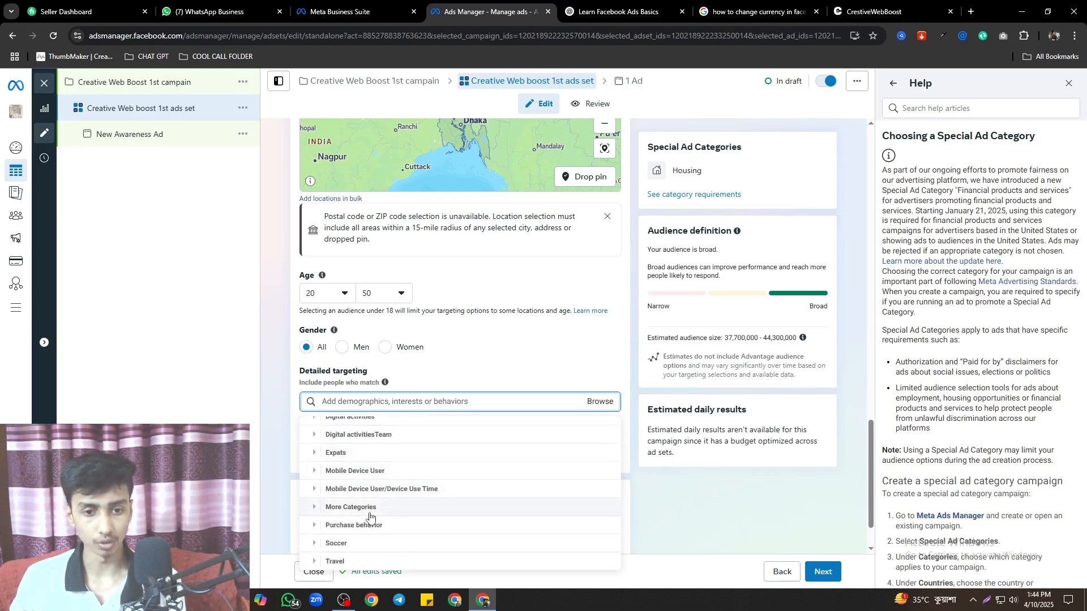
# Review the Travel behaviors and add Frequent international travelers to the detailed targeting
pyautogui.click(362, 561)
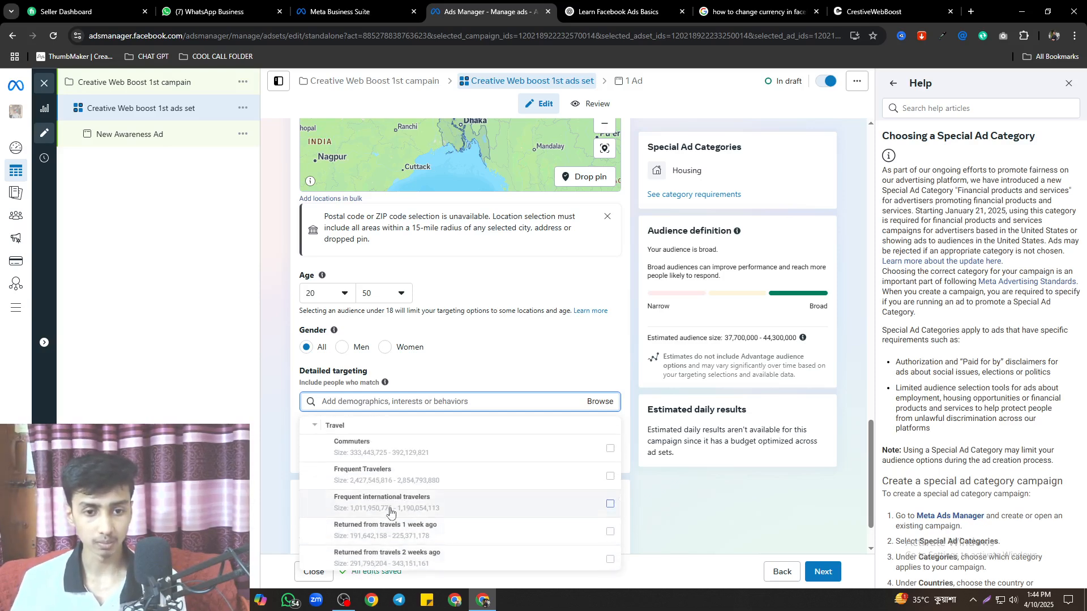
pyautogui.moveTo(349, 454)
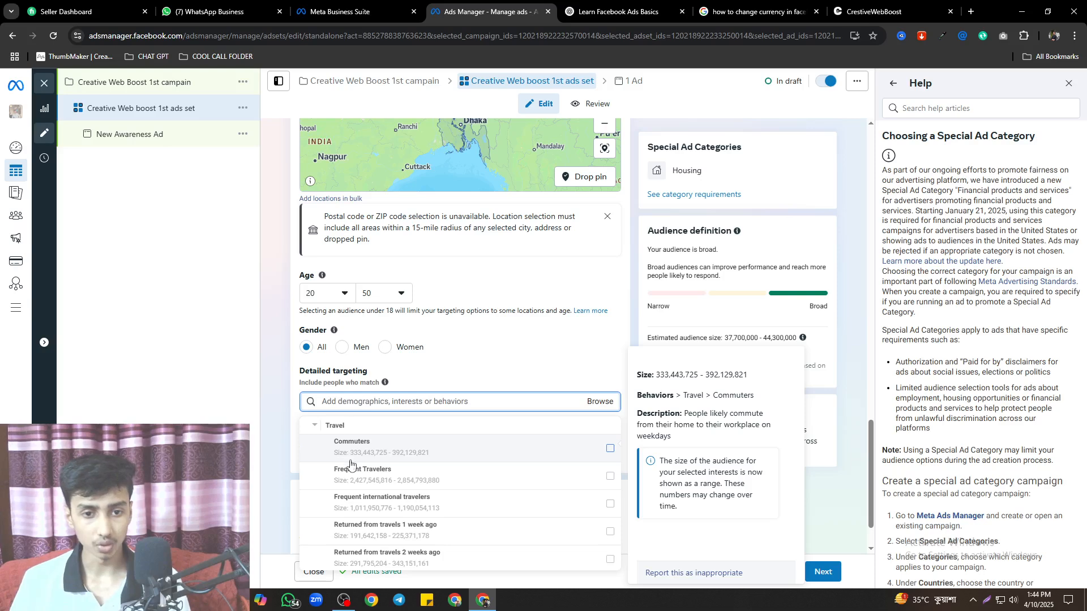
pyautogui.moveTo(357, 501)
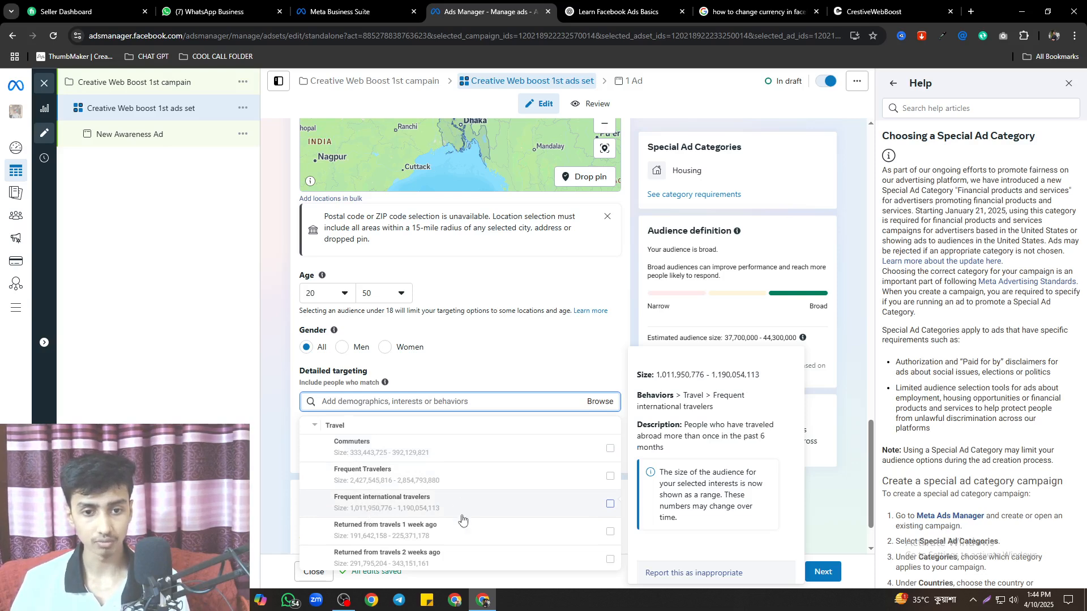
pyautogui.moveTo(371, 523)
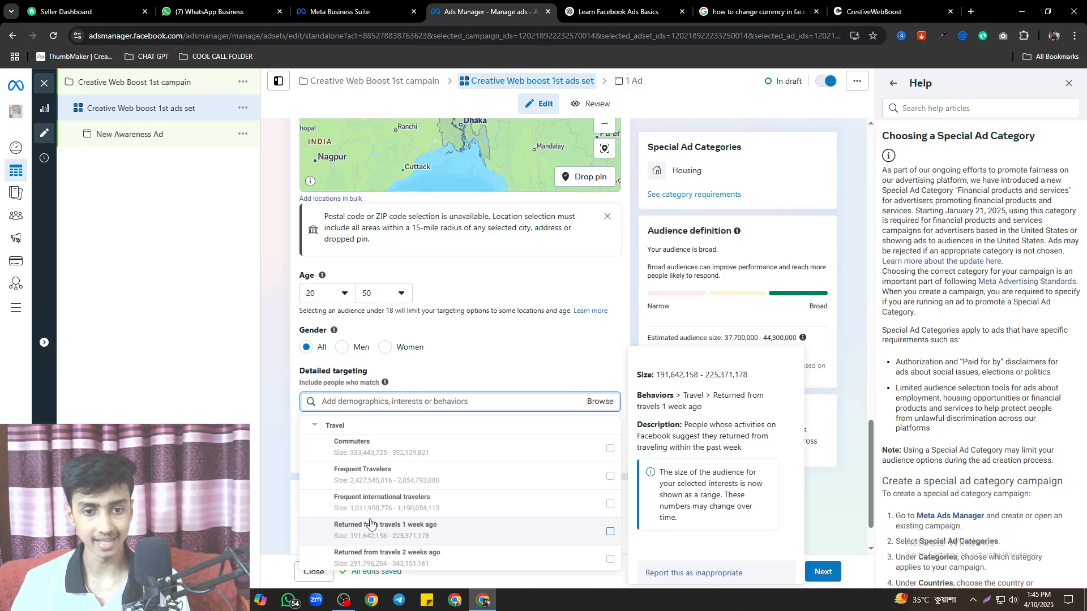
pyautogui.click(440, 512)
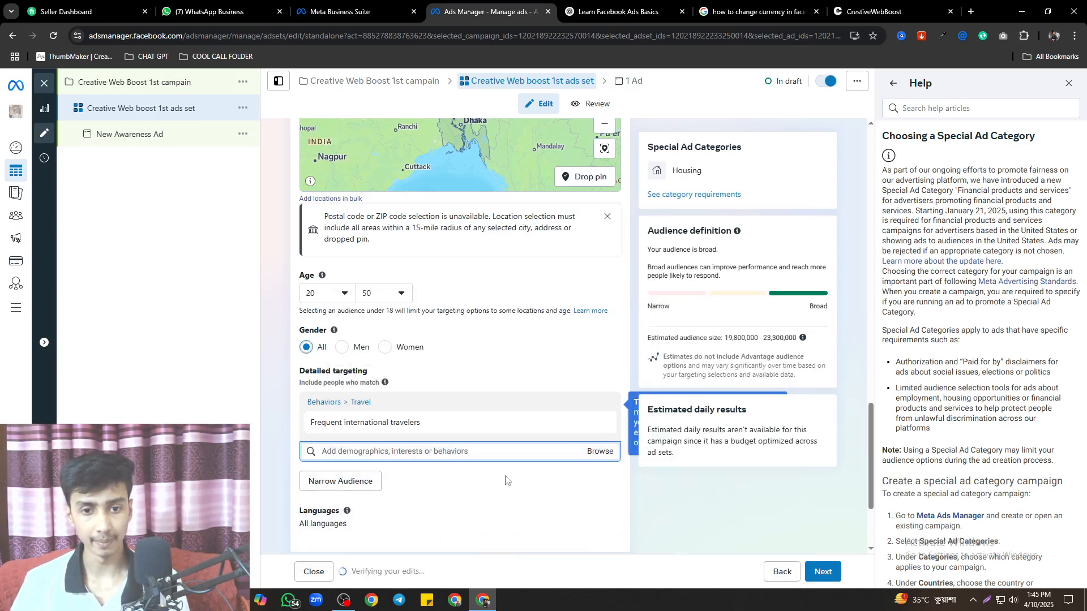
# Browse the Education category under Demographics in detailed targeting without selecting any entry
pyautogui.click(598, 452)
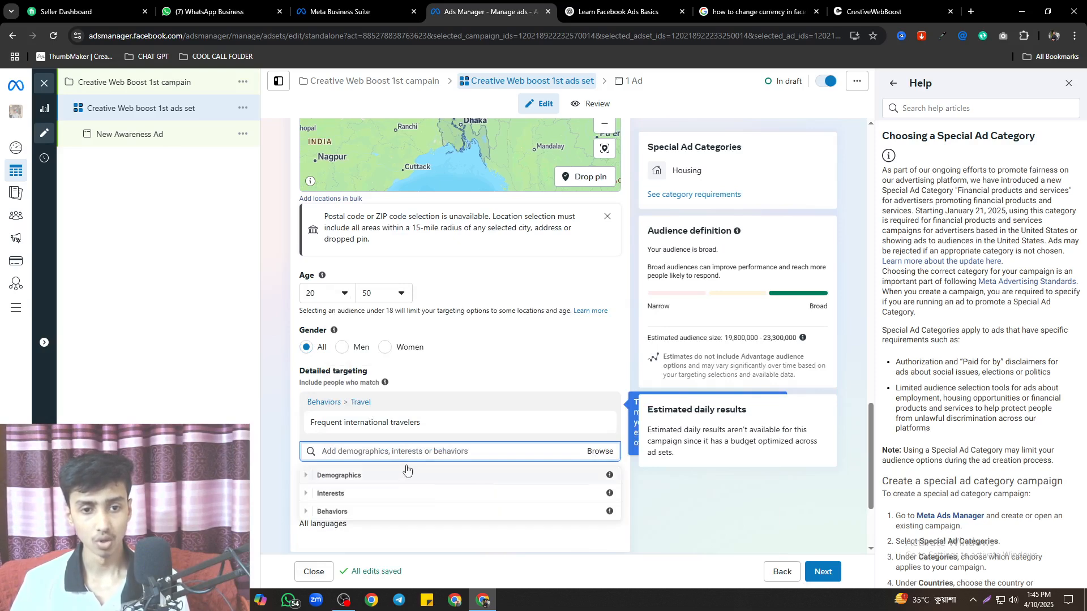
pyautogui.click(365, 475)
pyautogui.click(371, 498)
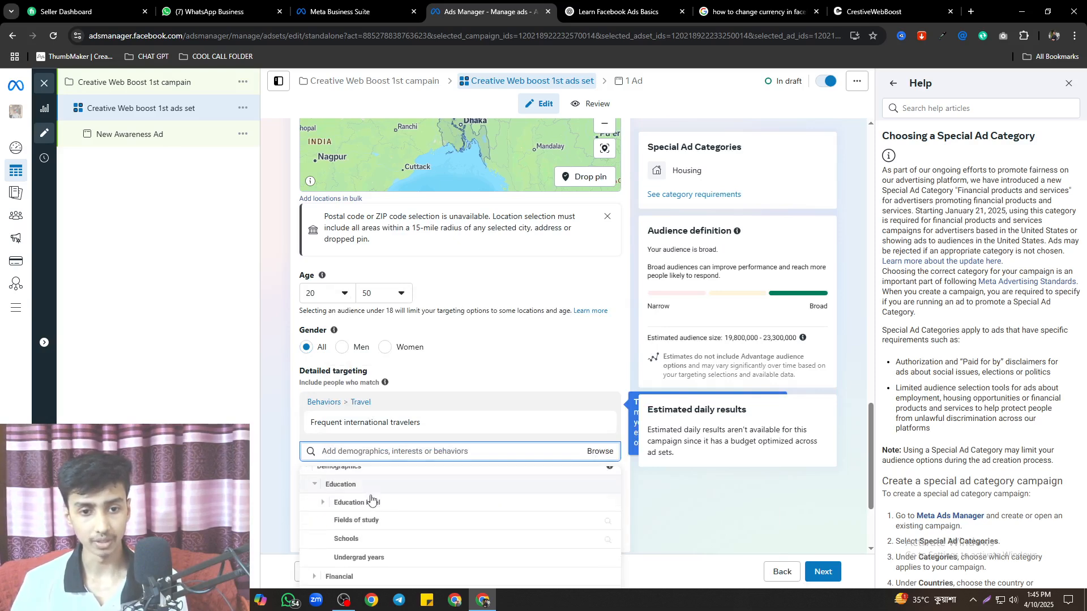
pyautogui.click(533, 513)
pyautogui.click(305, 481)
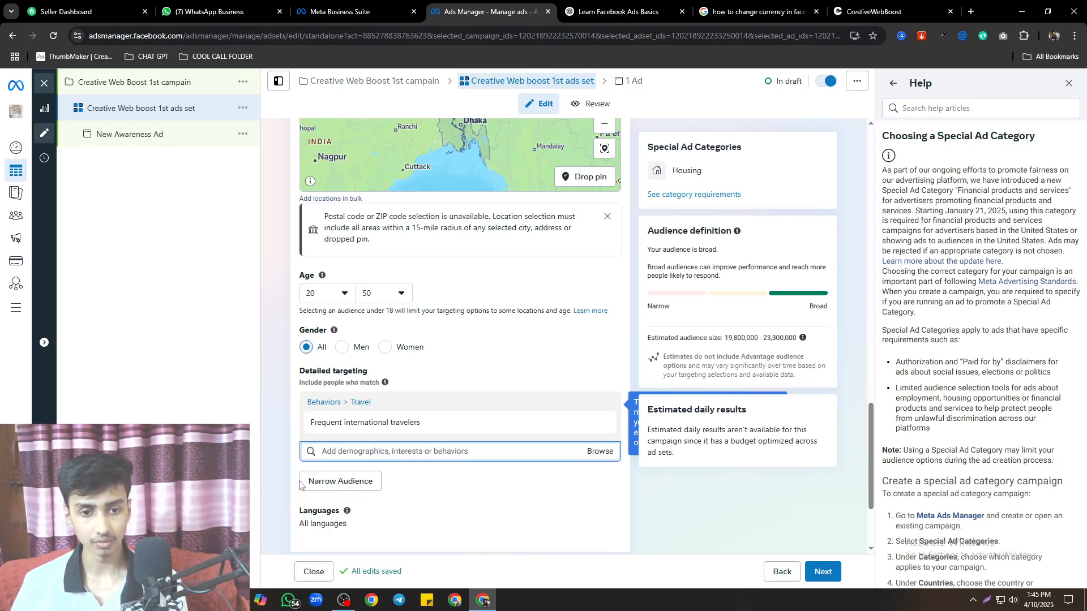
# Add the suggested Frequent Travelers behavior, and clear both travel behaviors from the detailed targeting
pyautogui.click(456, 453)
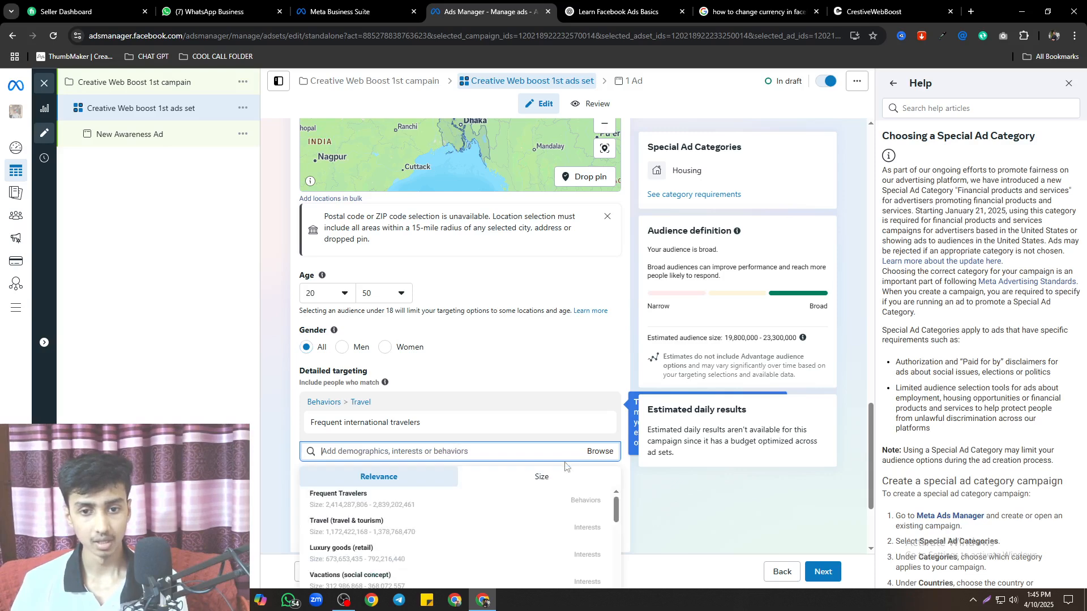
pyautogui.click(396, 498)
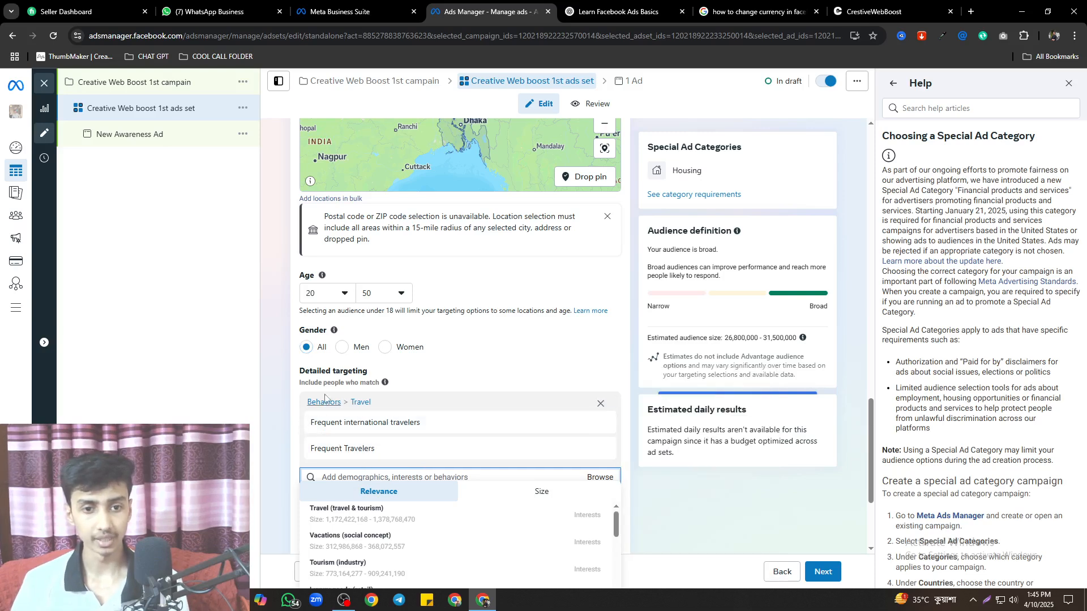
pyautogui.click(601, 450)
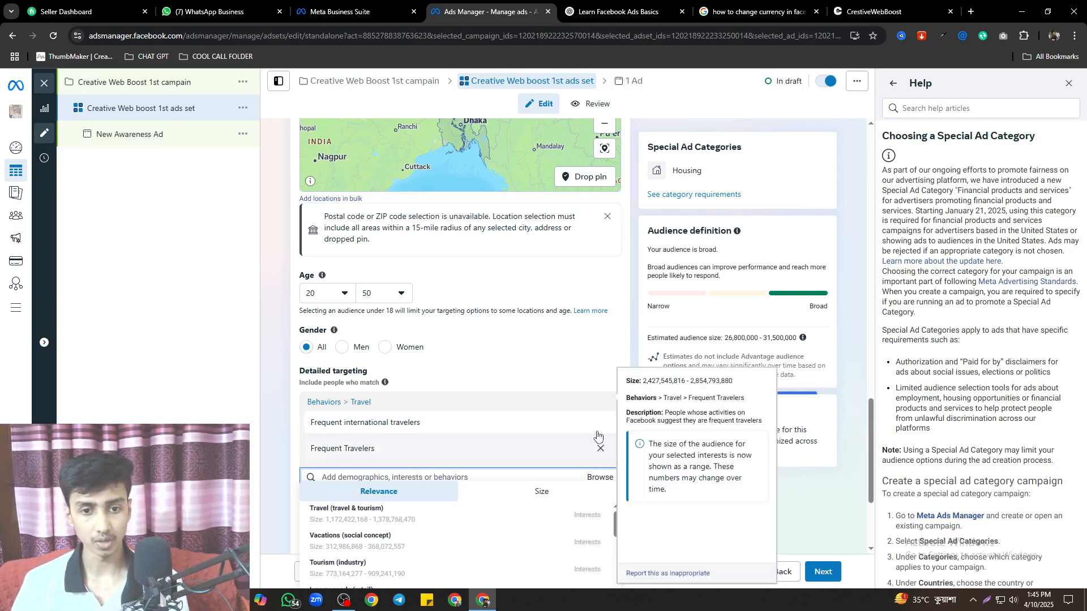
pyautogui.click(601, 424)
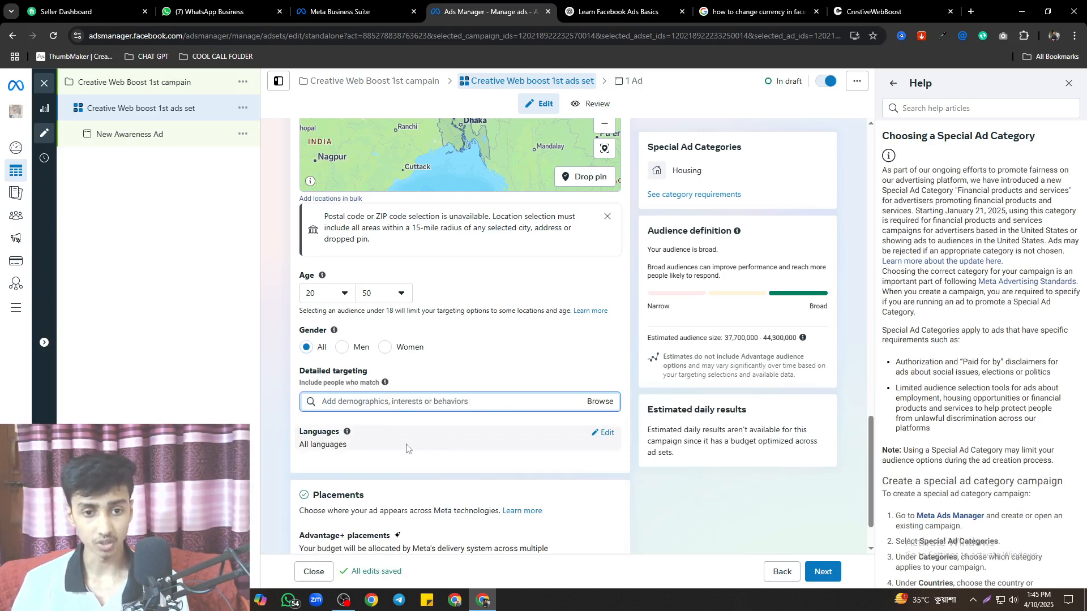
# Limit the audience language to Bengali
pyautogui.click(605, 435)
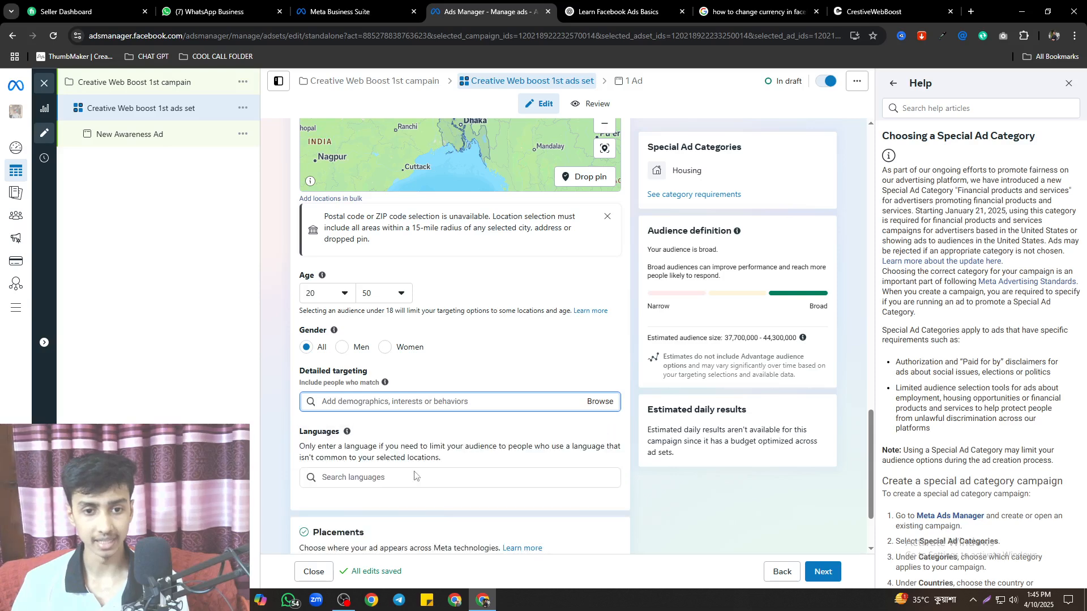
pyautogui.click(381, 482)
pyautogui.write('b')
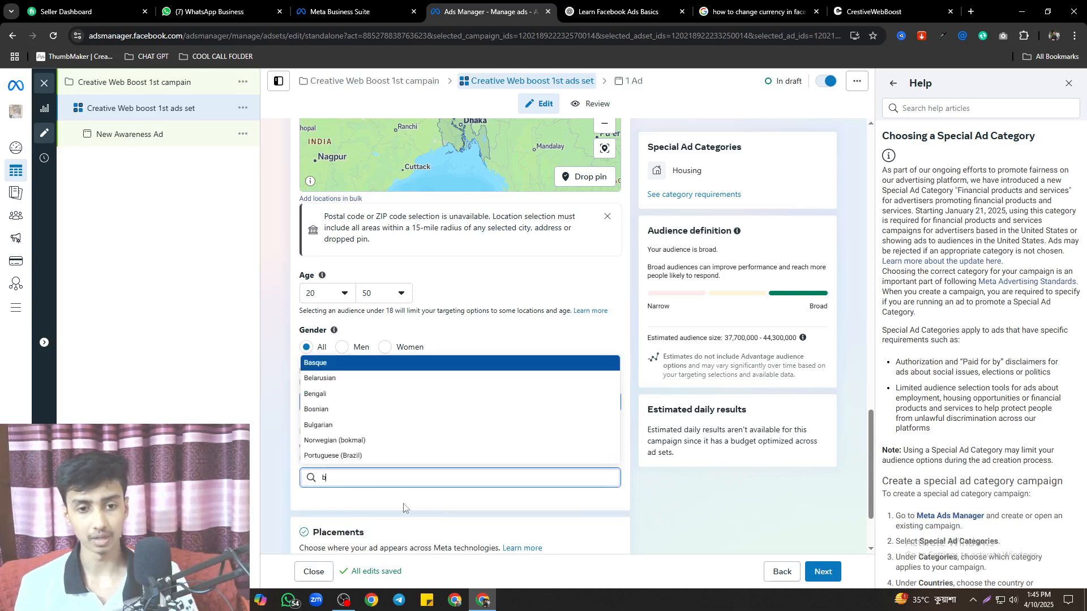
pyautogui.write('an')
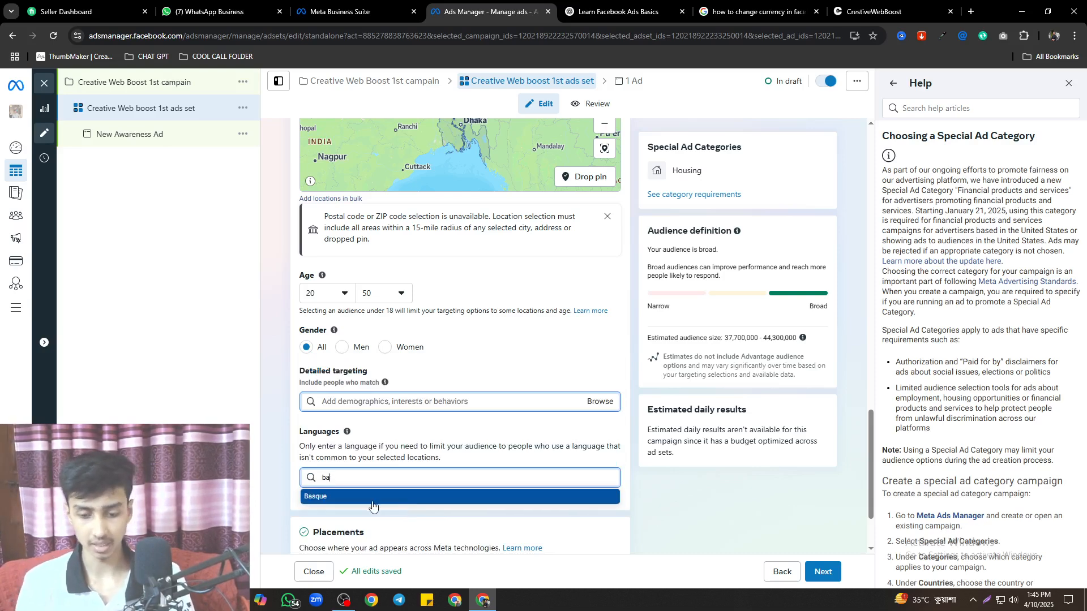
pyautogui.press('BackSpace')
pyautogui.press('BackSpace')
pyautogui.scroll(-2, 354, 404)
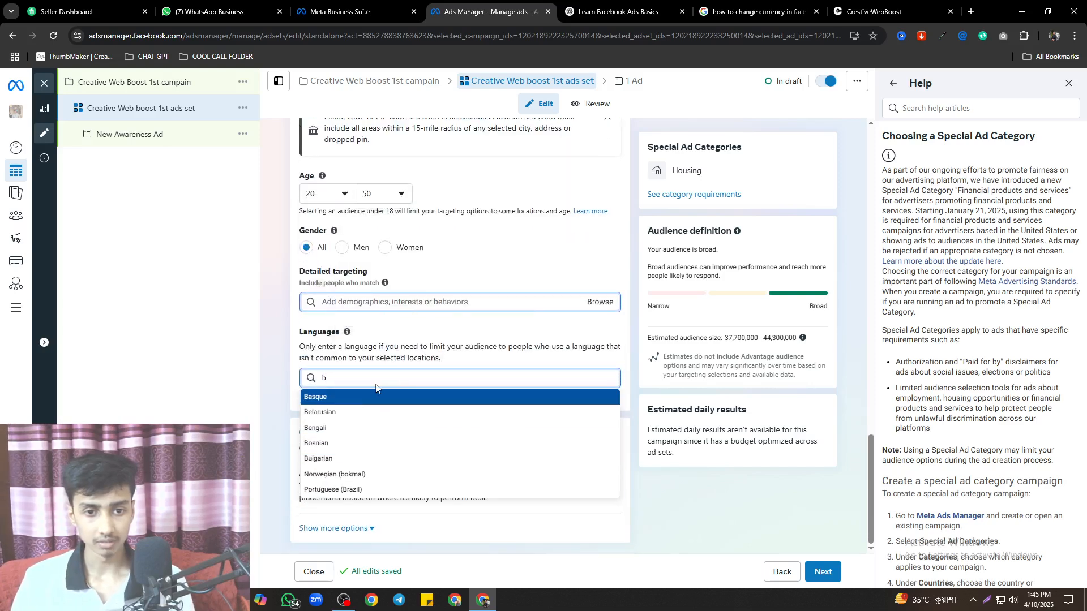
pyautogui.click(358, 428)
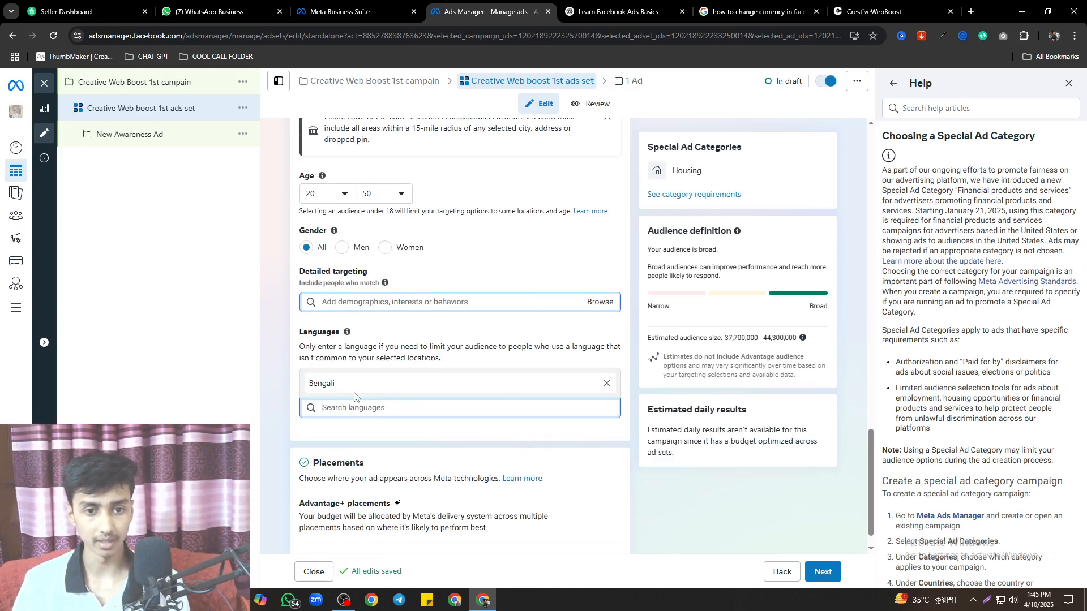
# Open the help article about placements, and try Manual placements before restoring Advantage+ placements
pyautogui.scroll(-1, 354, 396)
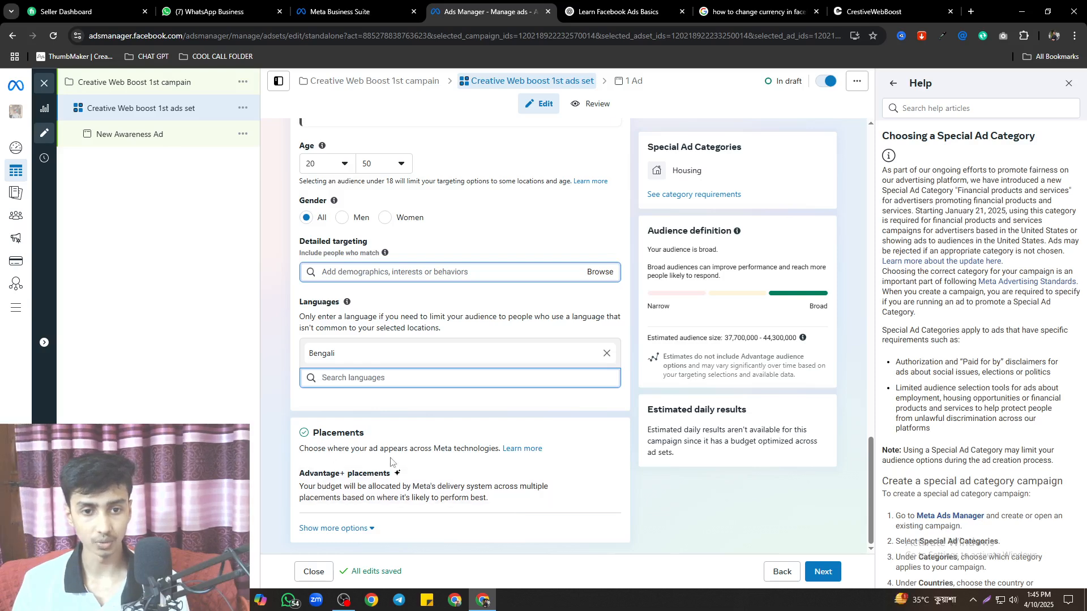
pyautogui.click(513, 449)
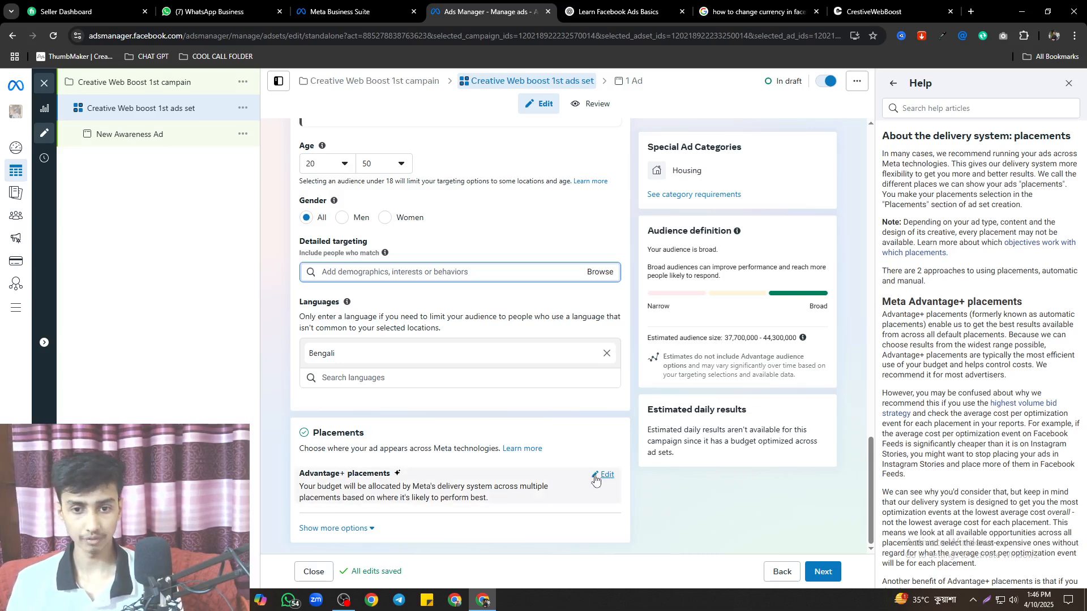
pyautogui.click(595, 480)
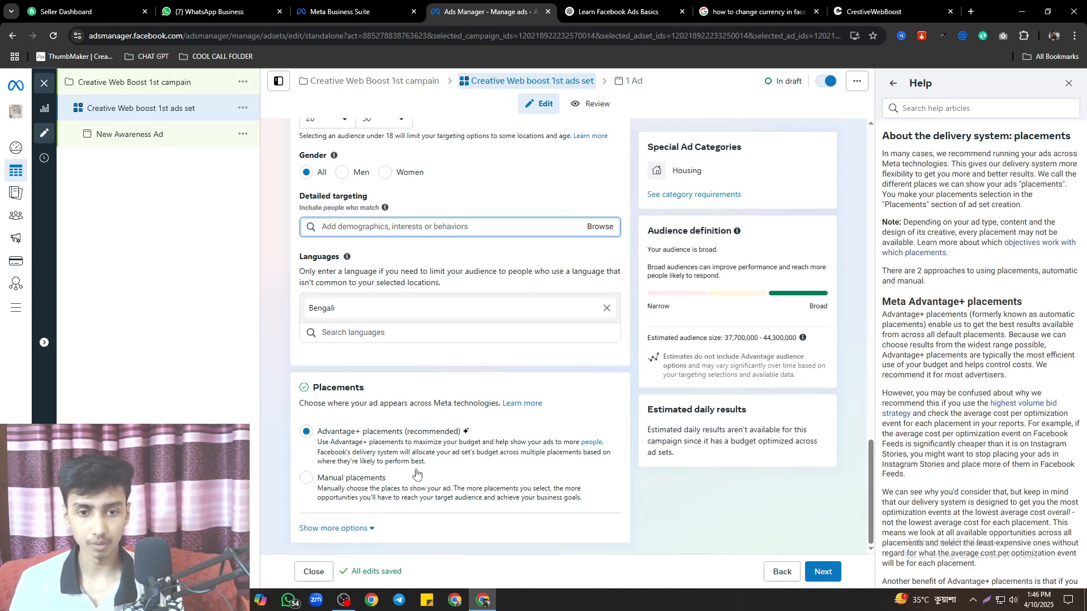
pyautogui.click(334, 490)
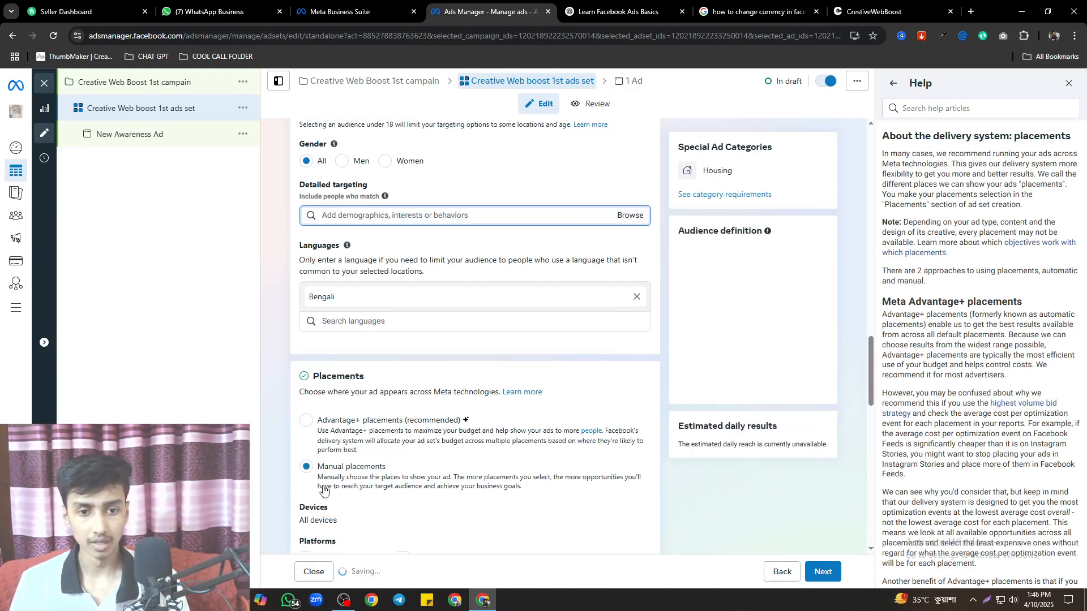
pyautogui.scroll(-2, 340, 476)
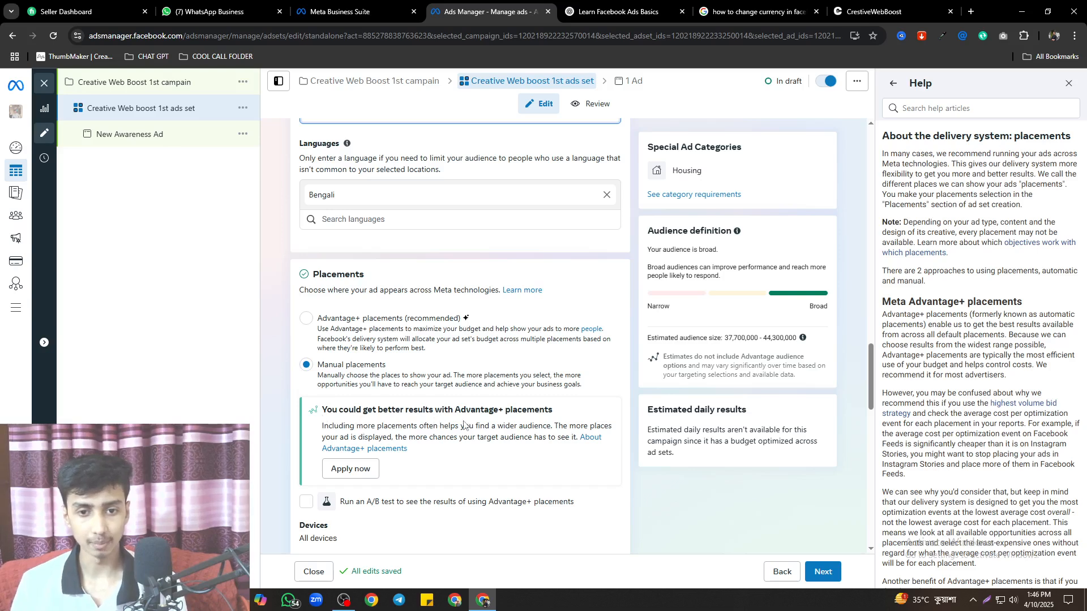
pyautogui.click(310, 320)
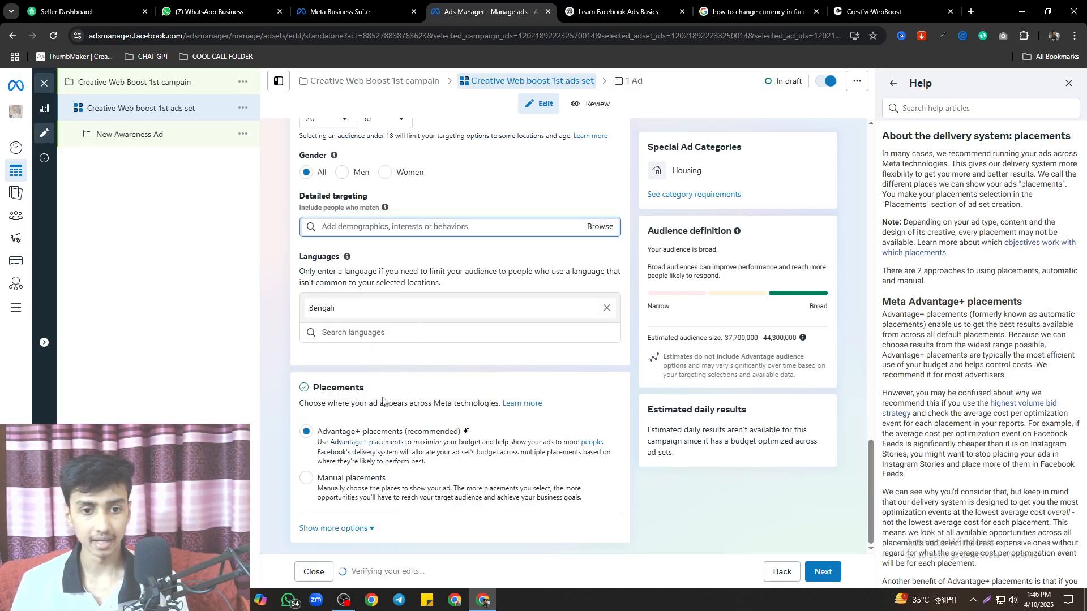
# Show the additional placement options and open the inventory filter to review its Expanded, Moderate and Limited choices
pyautogui.click(357, 530)
pyautogui.scroll(-5, 340, 436)
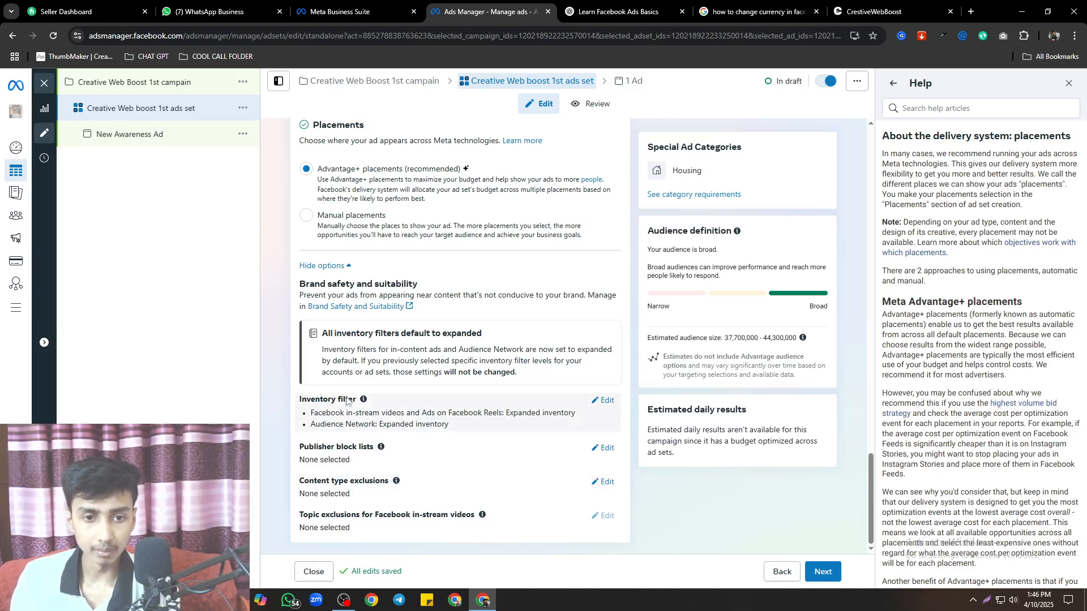
pyautogui.click(603, 402)
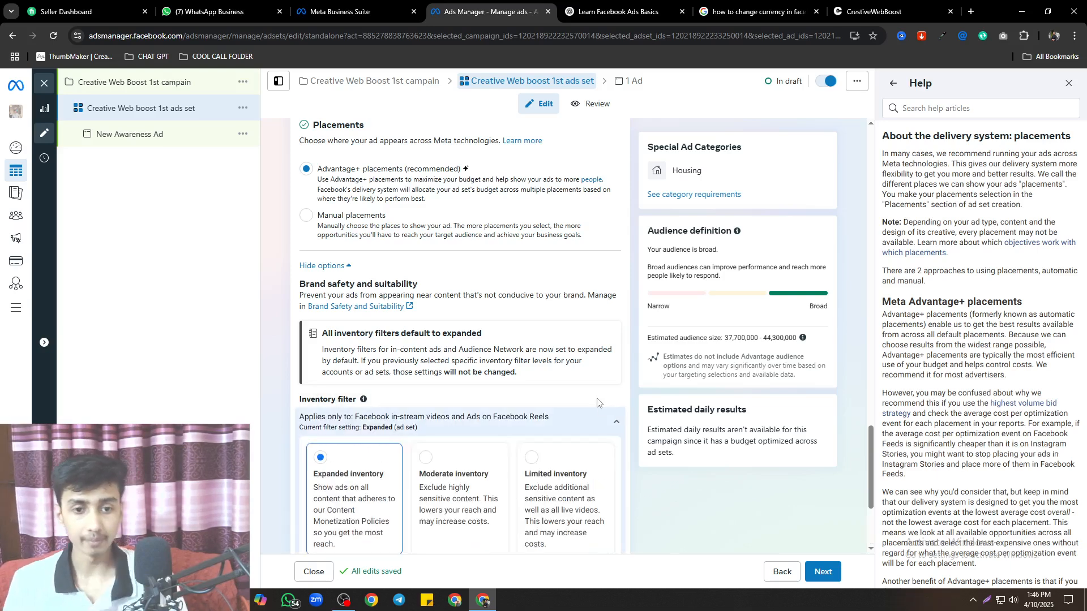
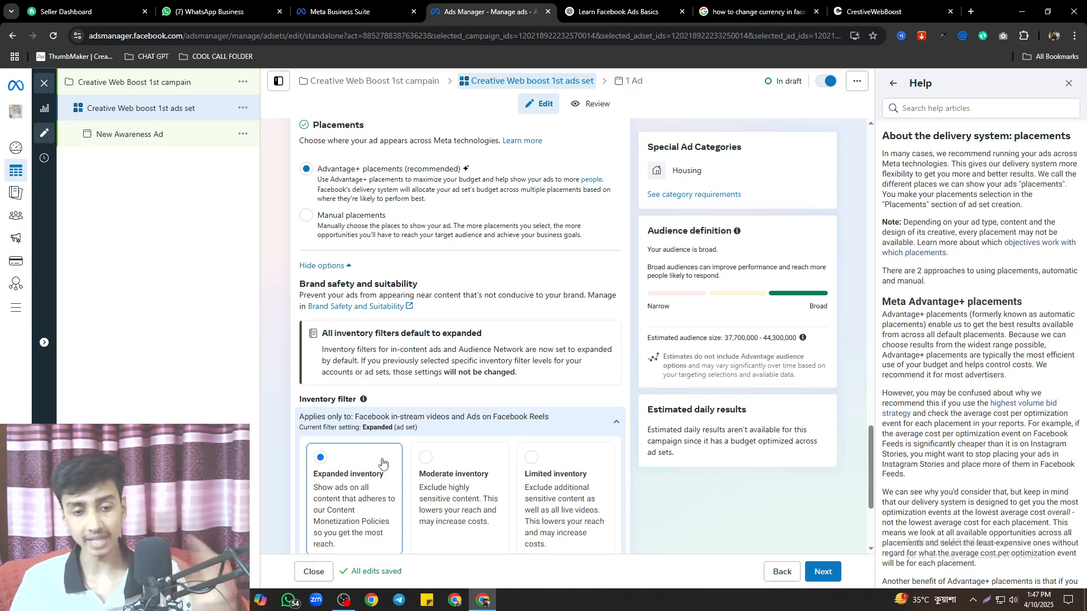
pyautogui.scroll(-1, 631, 522)
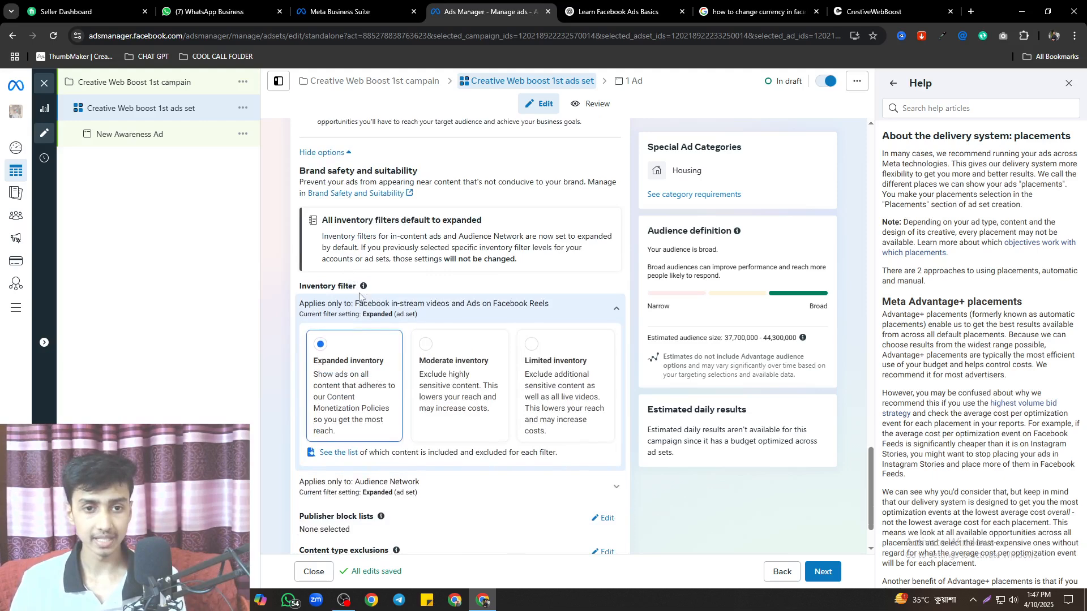
# Try the Moderate and Limited inventory filters for Facebook in-stream videos and Reels, and open the publisher block lists setting
pyautogui.scroll(4, 359, 294)
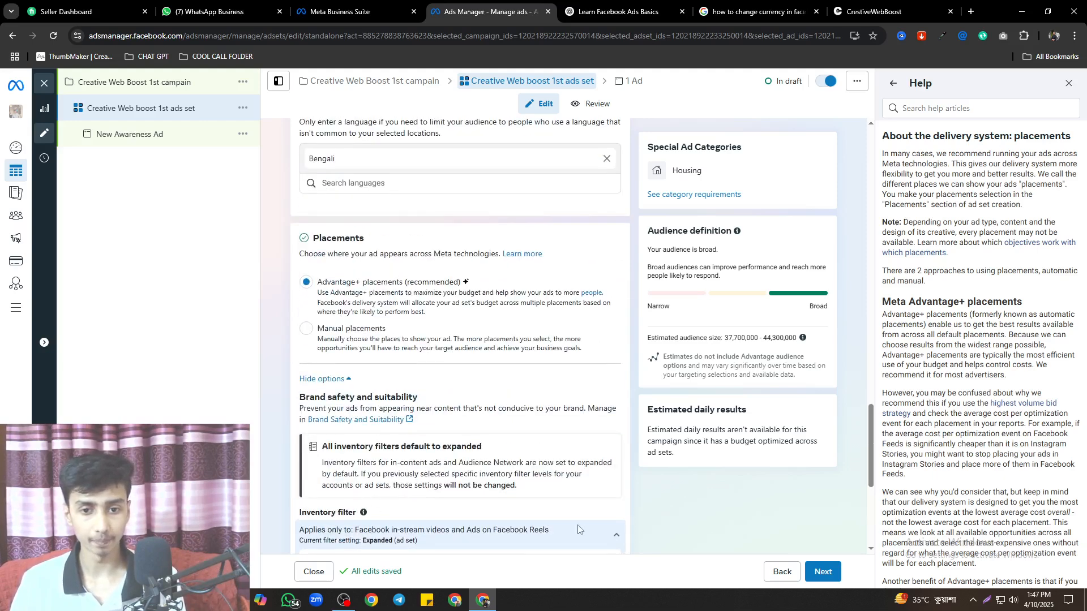
pyautogui.scroll(-2, 577, 529)
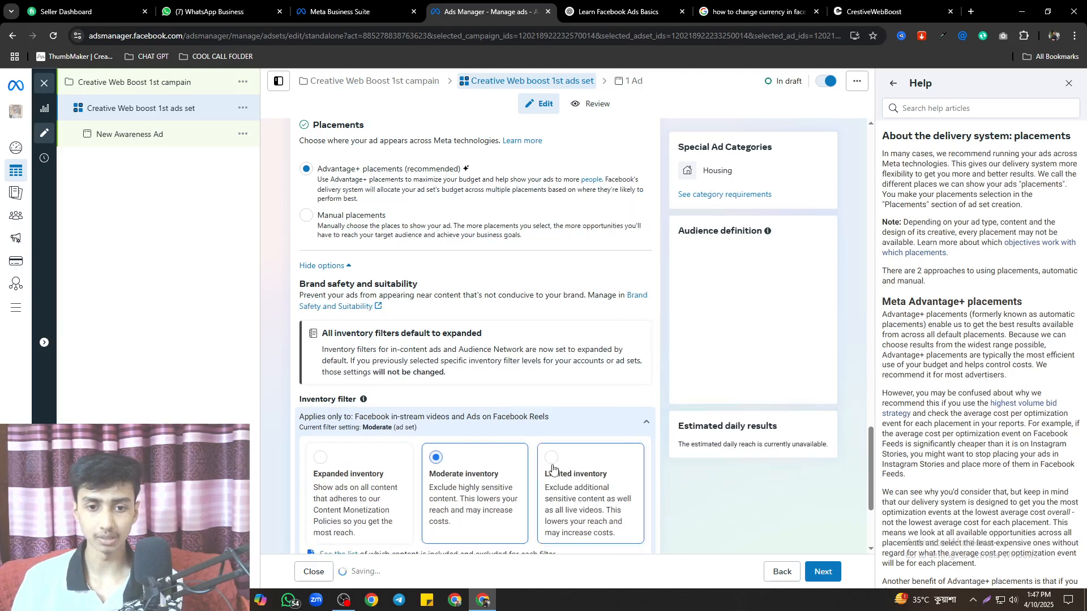
pyautogui.scroll(-3, 498, 478)
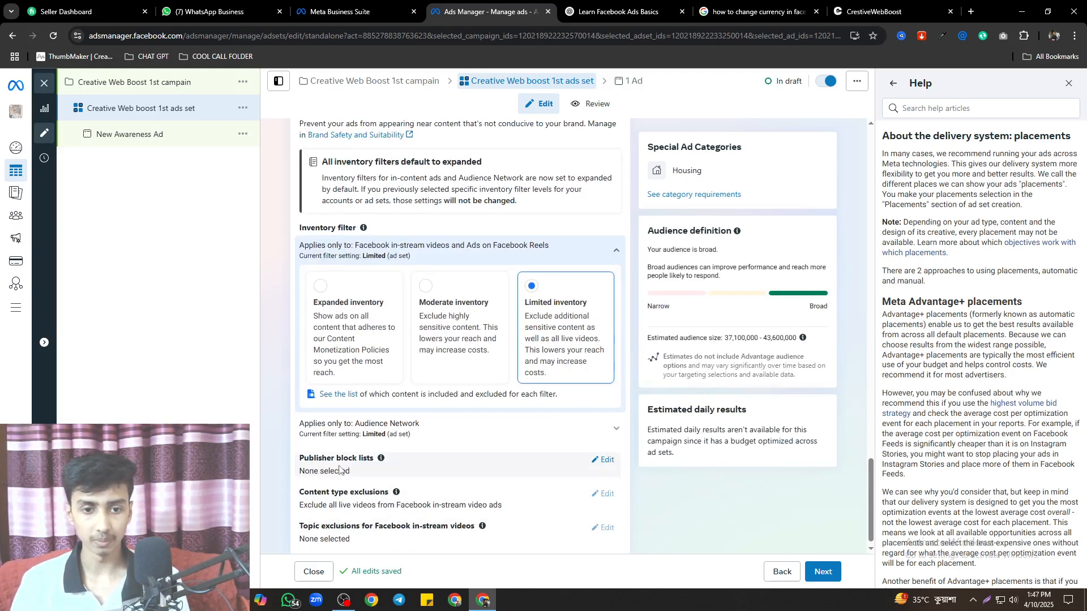
pyautogui.click(603, 461)
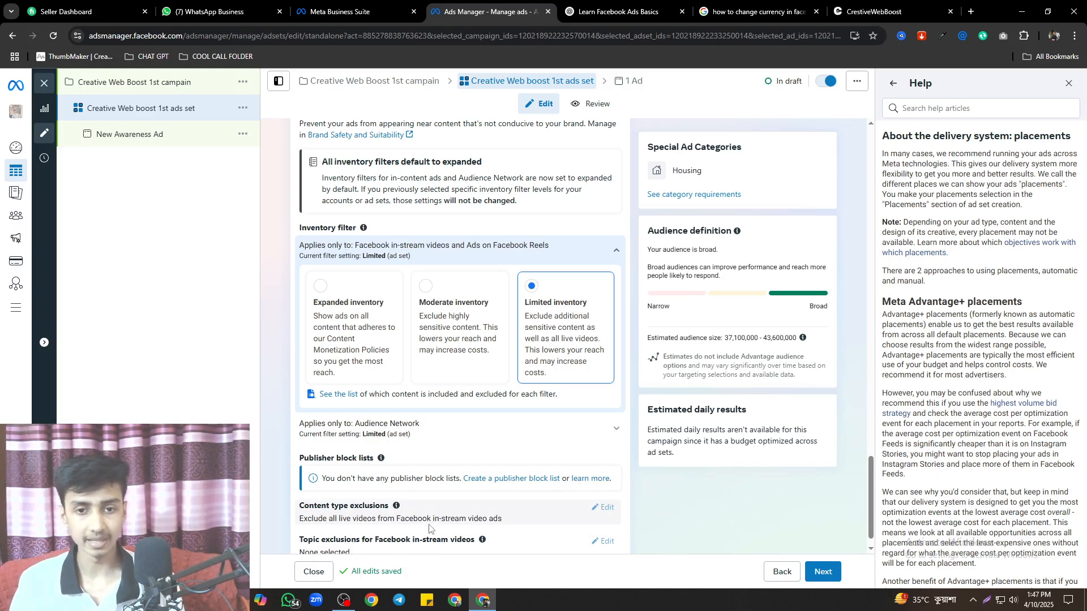
pyautogui.scroll(-1, 430, 464)
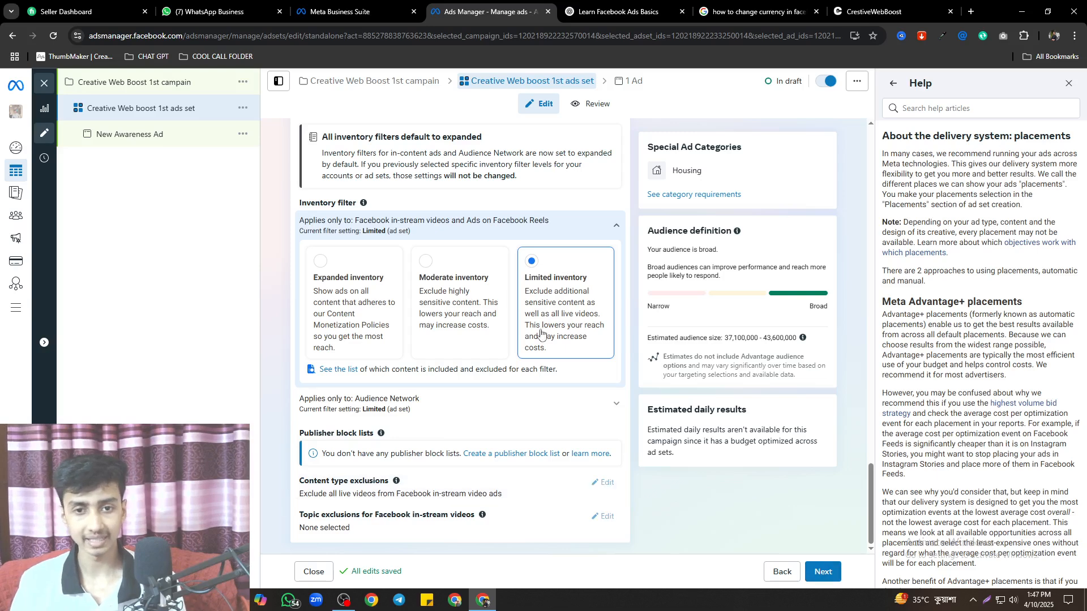
# Restore Expanded inventory for in-stream videos and Reels, collapse that filter, and briefly open the Audience Network filter
pyautogui.scroll(6, 391, 271)
pyautogui.rightClick(433, 286)
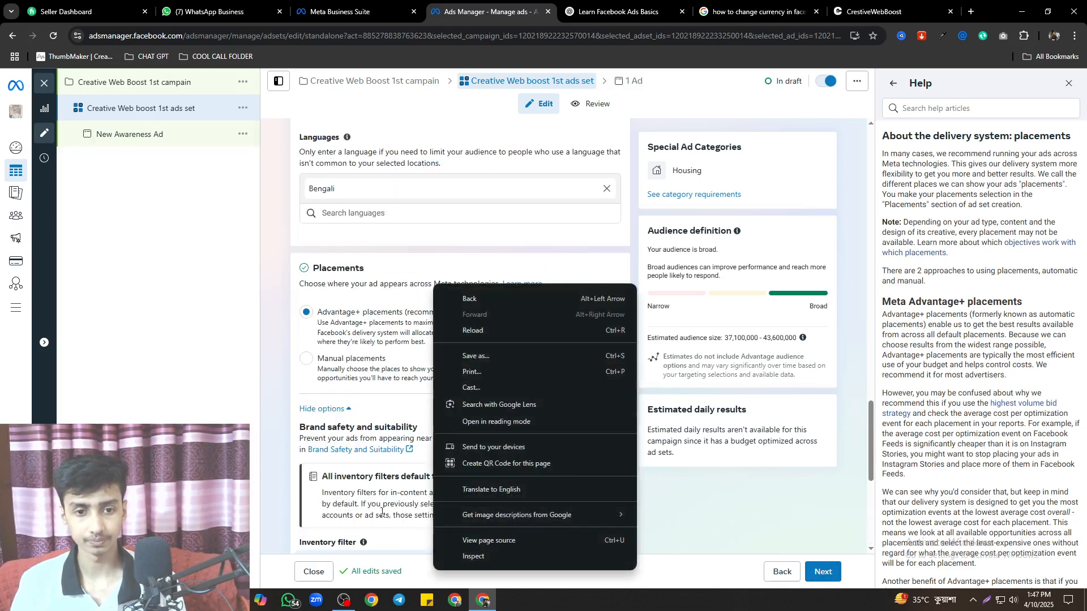
pyautogui.click(354, 393)
pyautogui.scroll(-4, 352, 393)
pyautogui.click(351, 393)
pyautogui.click(571, 340)
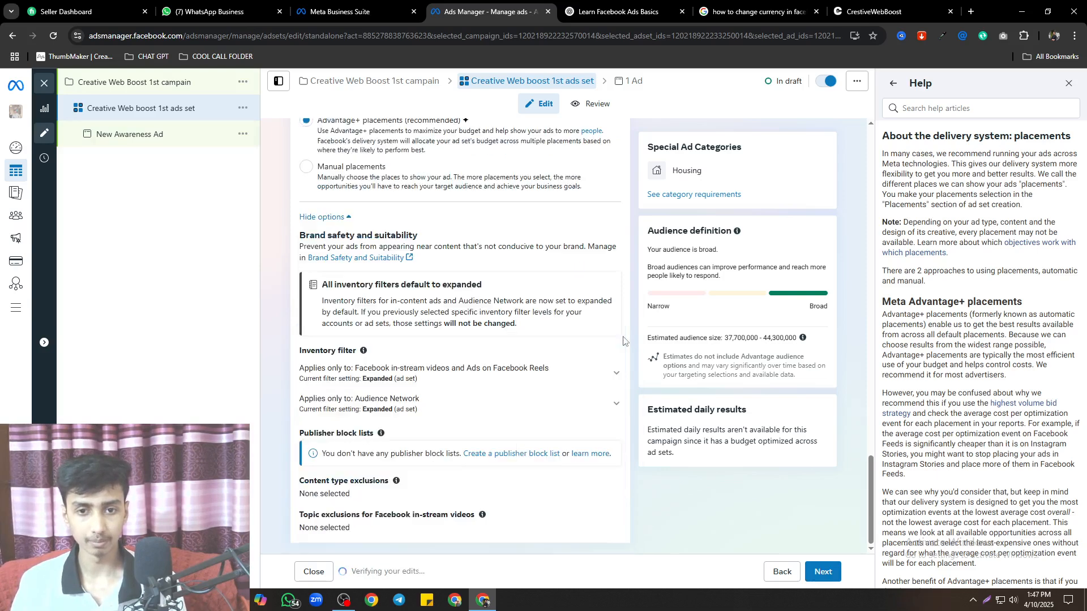
pyautogui.click(618, 405)
pyautogui.click(617, 404)
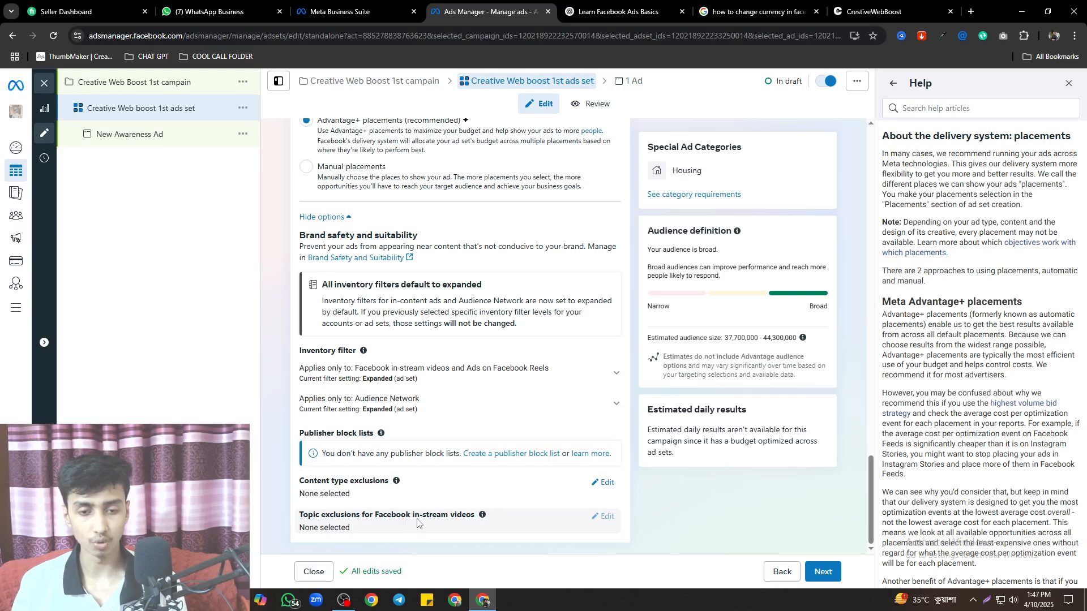
# Proceed from the ad set to the settings of its ad
pyautogui.scroll(5, 747, 433)
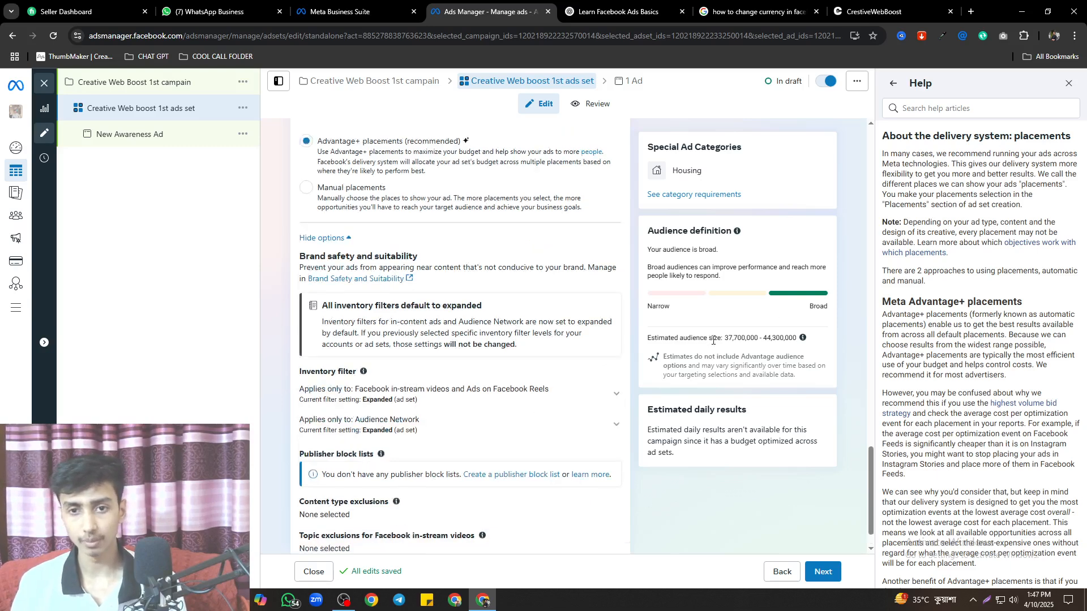
pyautogui.scroll(3, 747, 433)
pyautogui.scroll(-8, 747, 433)
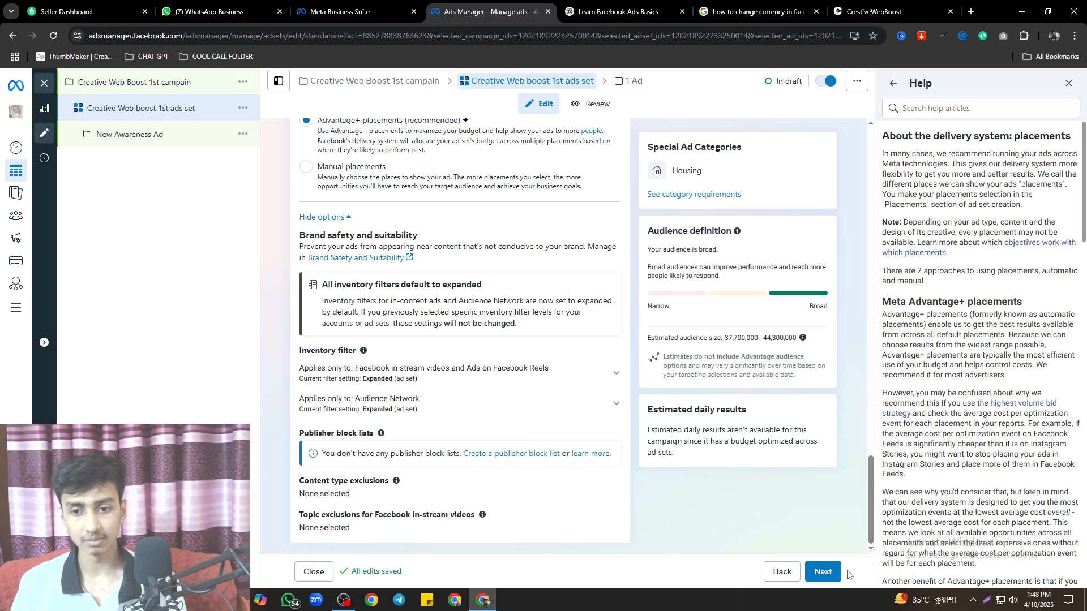
pyautogui.click(826, 573)
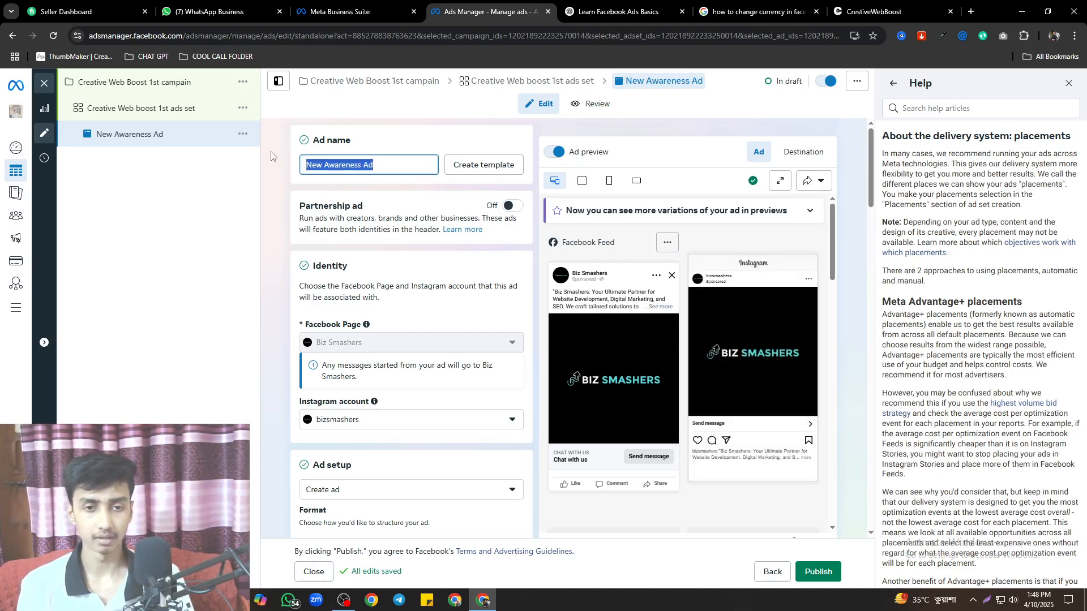
# Rename the ad as "Creative Web Boost ad set"
pyautogui.write('Createive')
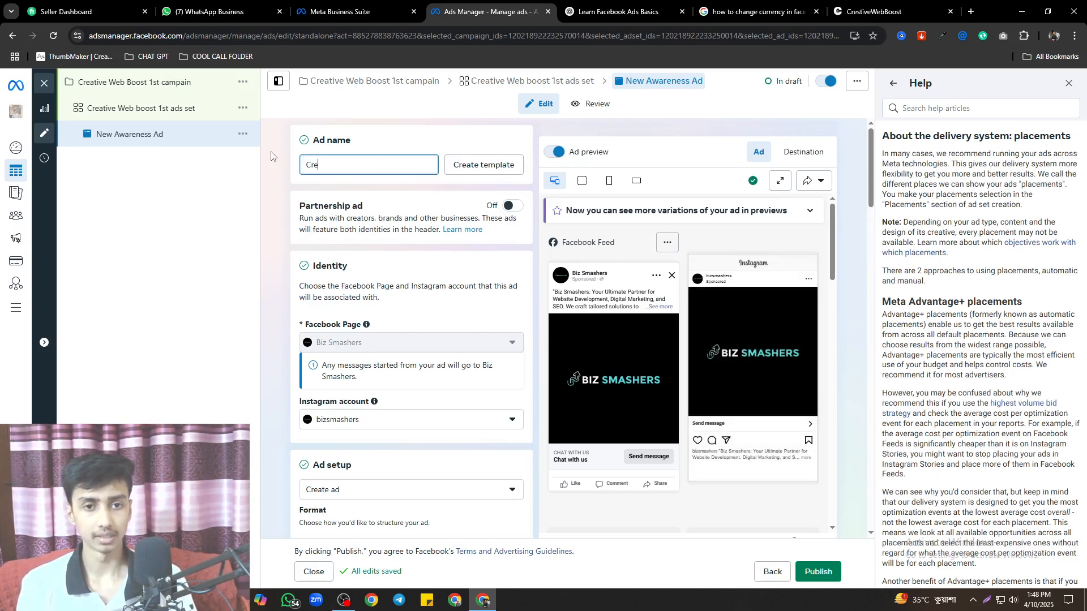
pyautogui.press('BackSpace')
pyautogui.press('BackSpace')
pyautogui.press('BackSpace')
pyautogui.press('BackSpace')
pyautogui.press('BackSpace')
pyautogui.press('BackSpace')
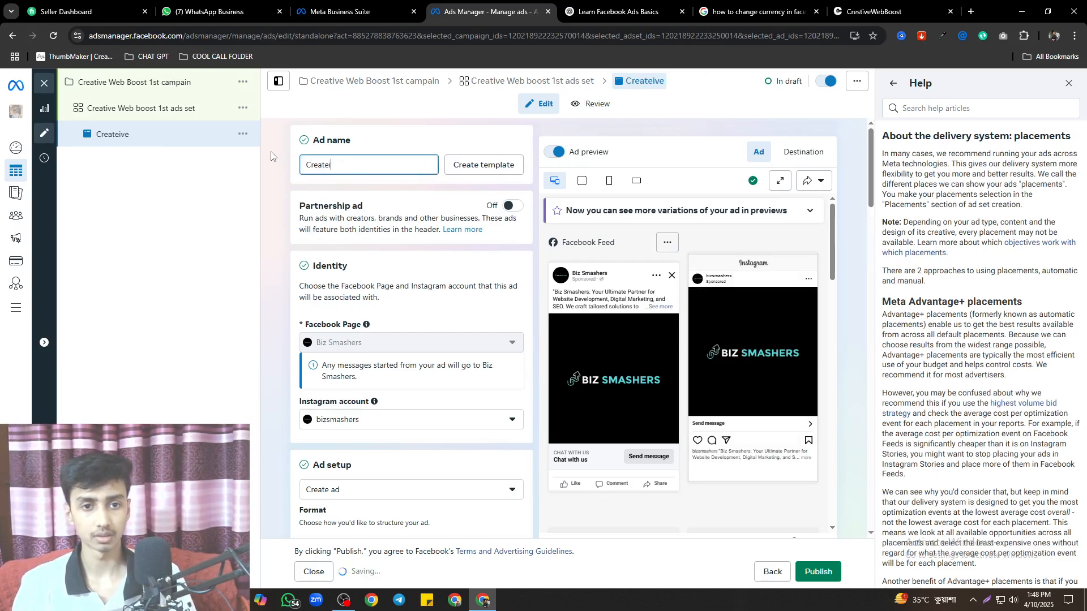
pyautogui.write('ti')
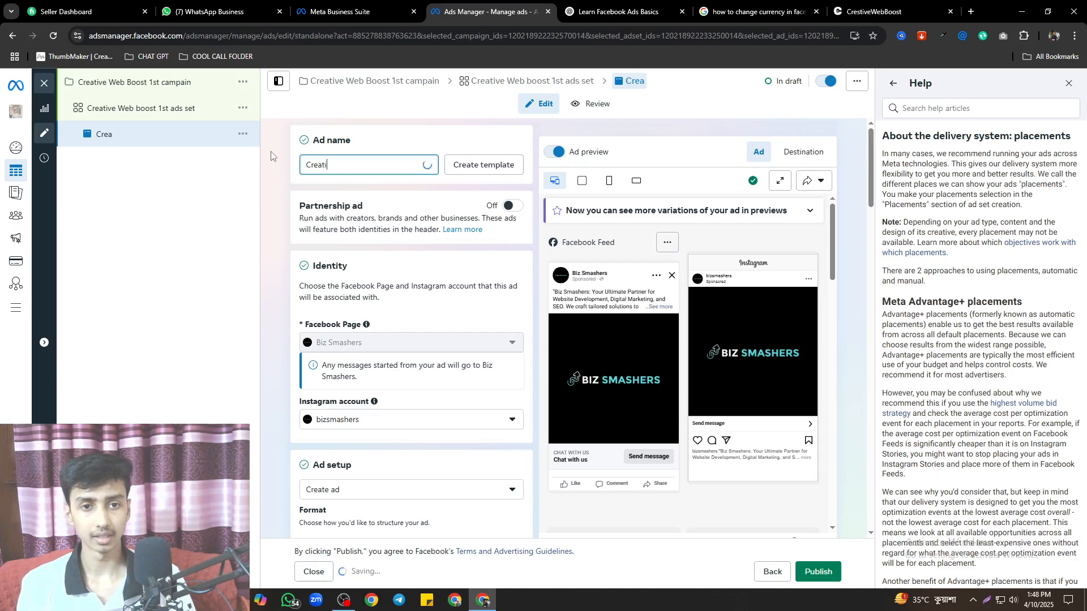
pyautogui.write('ve Web Boost ')
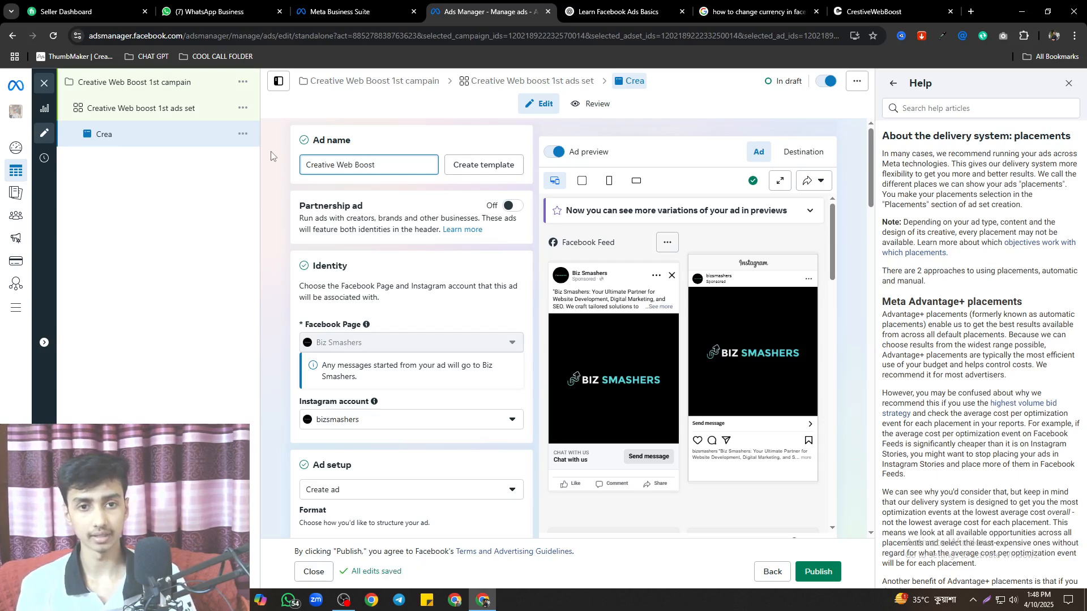
pyautogui.write('ad set')
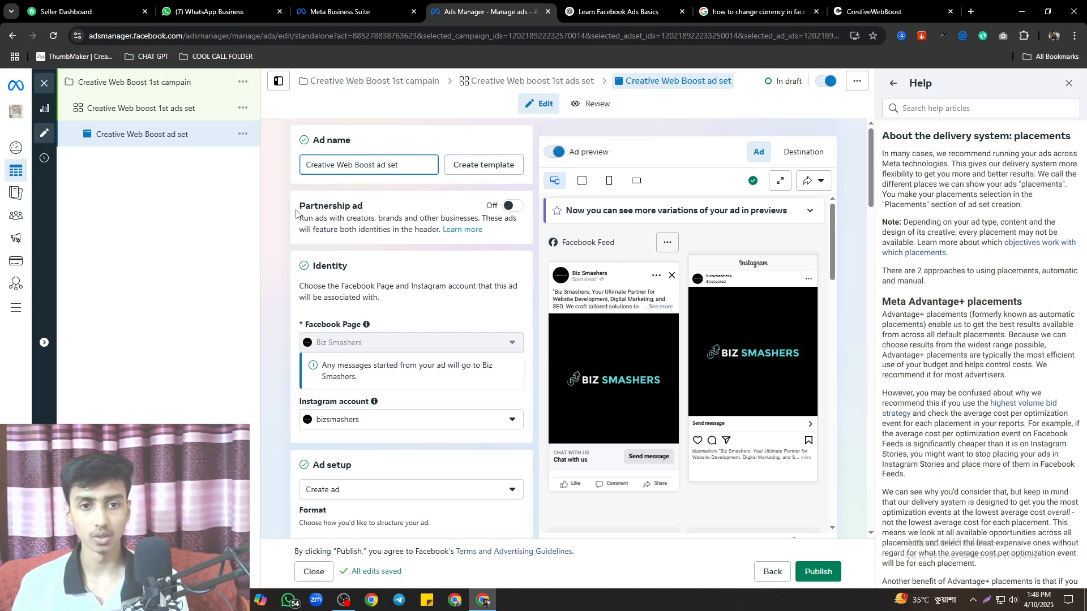
# Try the Partnership ad option and its ad code or post info entry, cancel the entry, and turn the option off again
pyautogui.moveTo(296, 212); pyautogui.dragTo(402, 213)
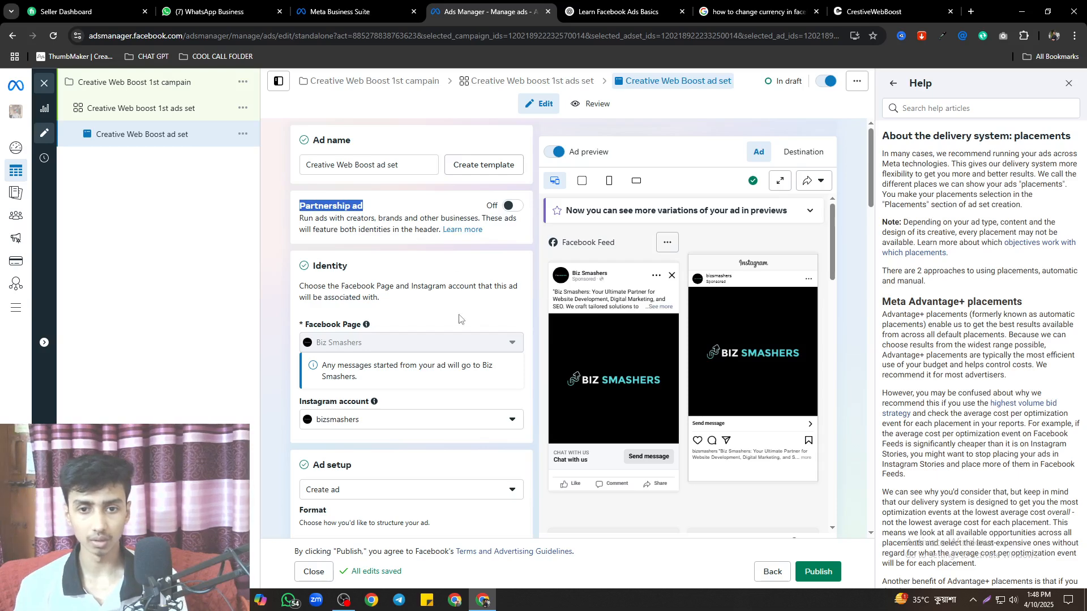
pyautogui.click(512, 206)
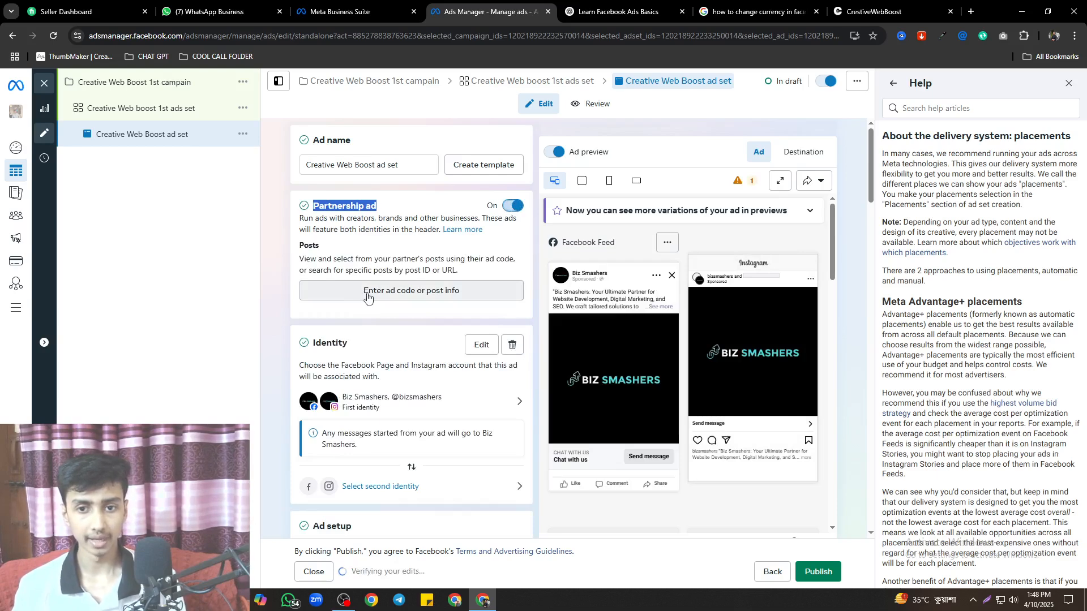
pyautogui.click(418, 299)
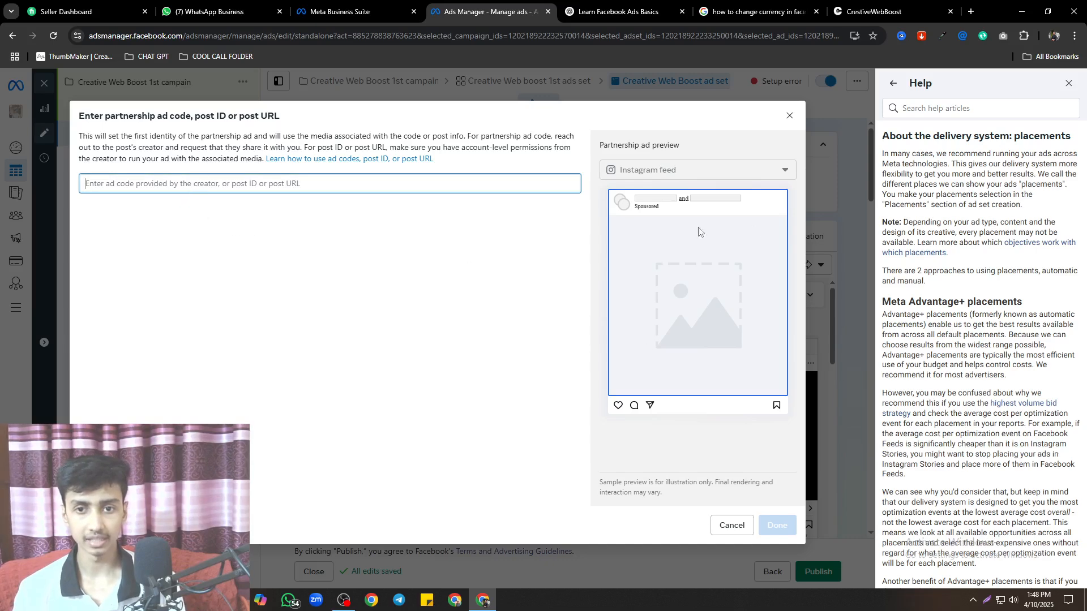
pyautogui.click(687, 170)
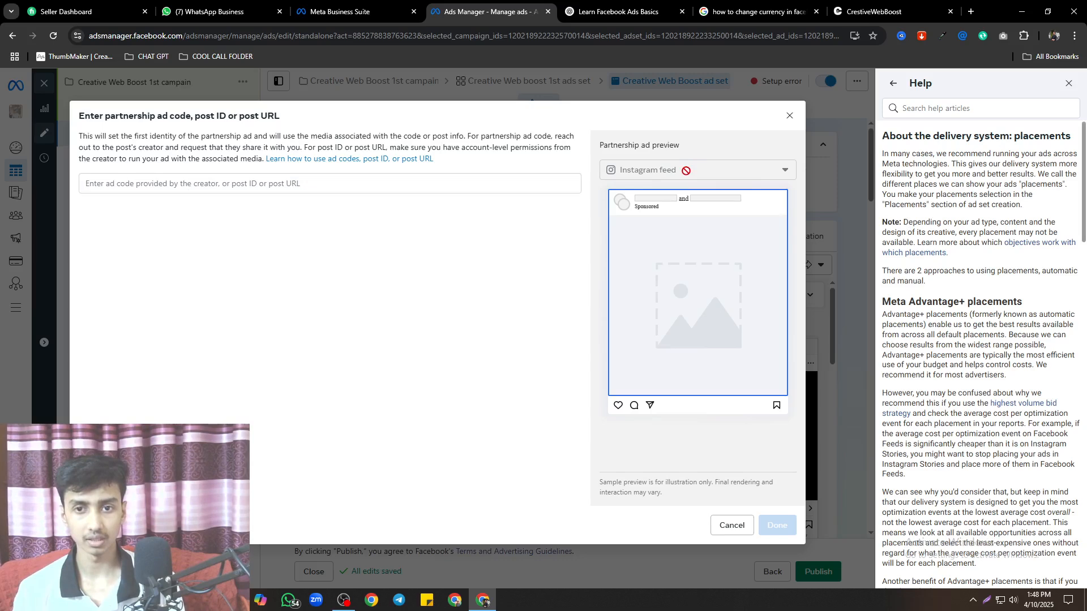
pyautogui.click(422, 183)
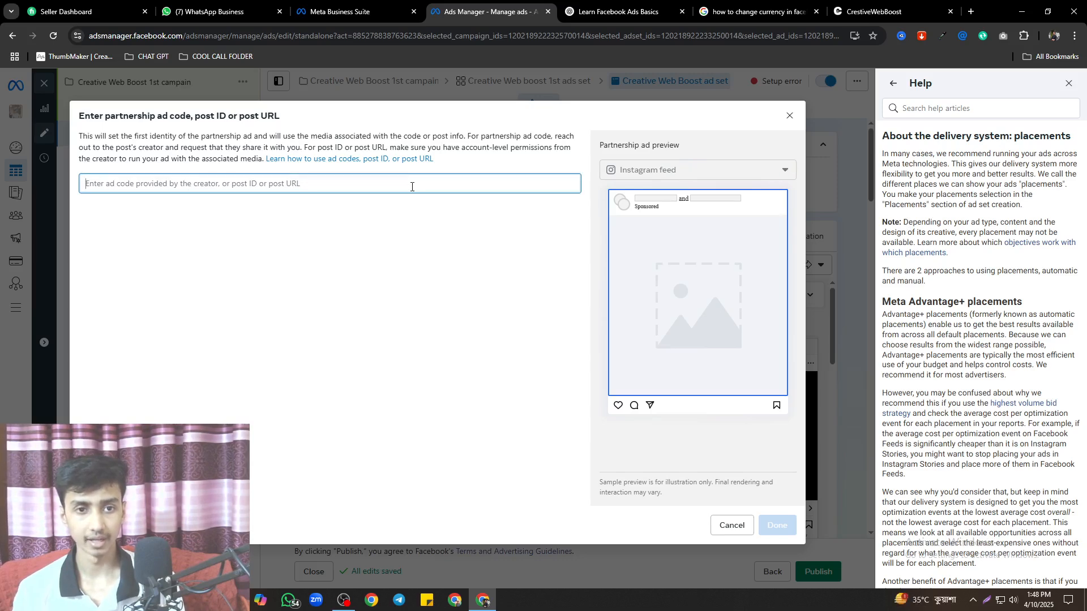
pyautogui.click(729, 525)
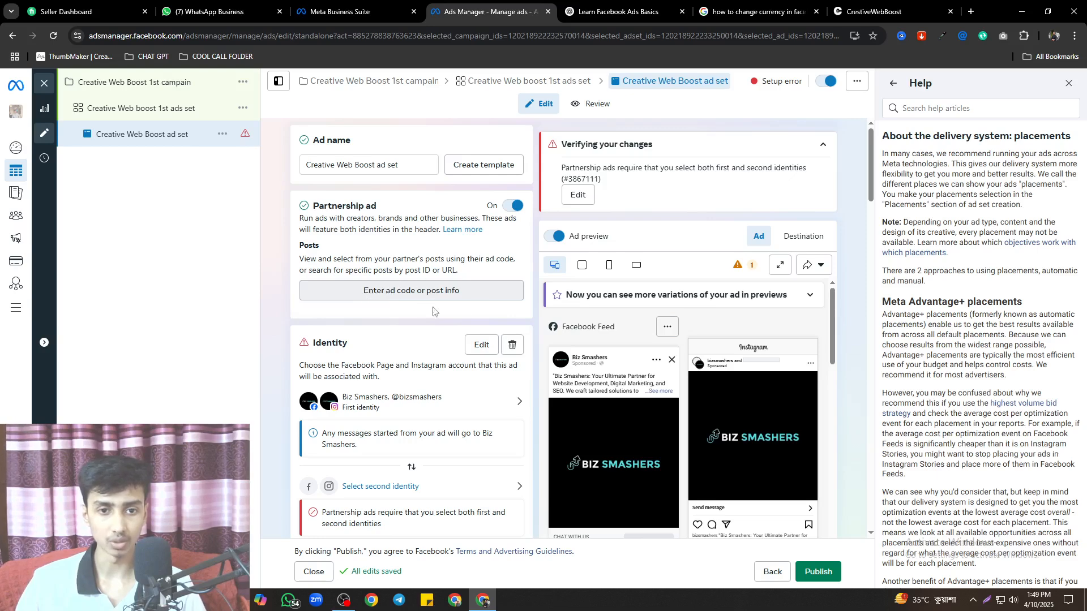
pyautogui.click(351, 227)
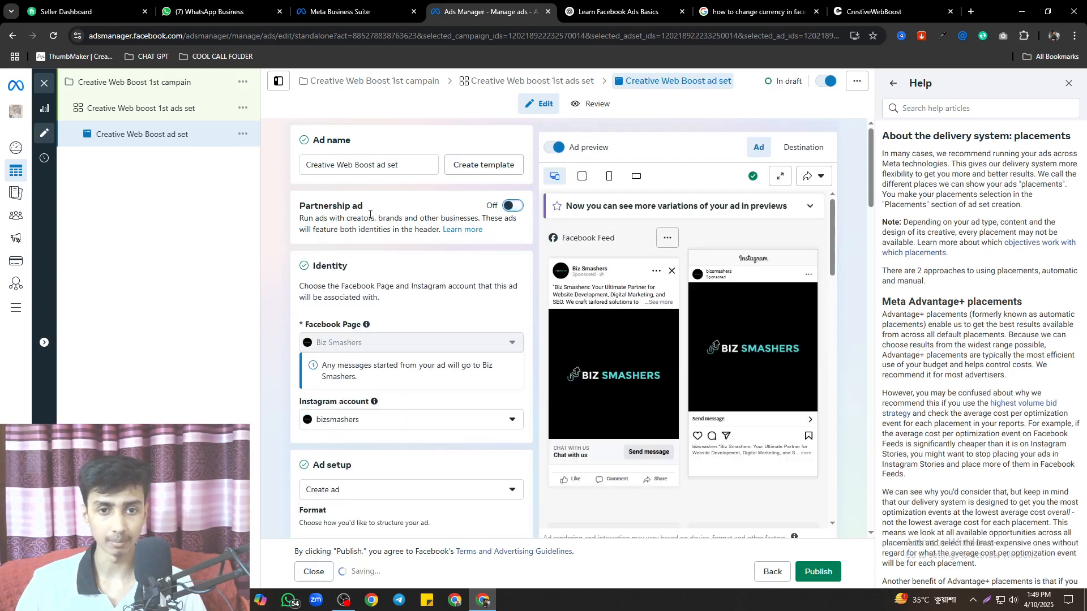
# Review the ad's Identity section and the accounts available under Instagram account
pyautogui.moveTo(312, 267); pyautogui.dragTo(364, 265)
pyautogui.click(364, 267)
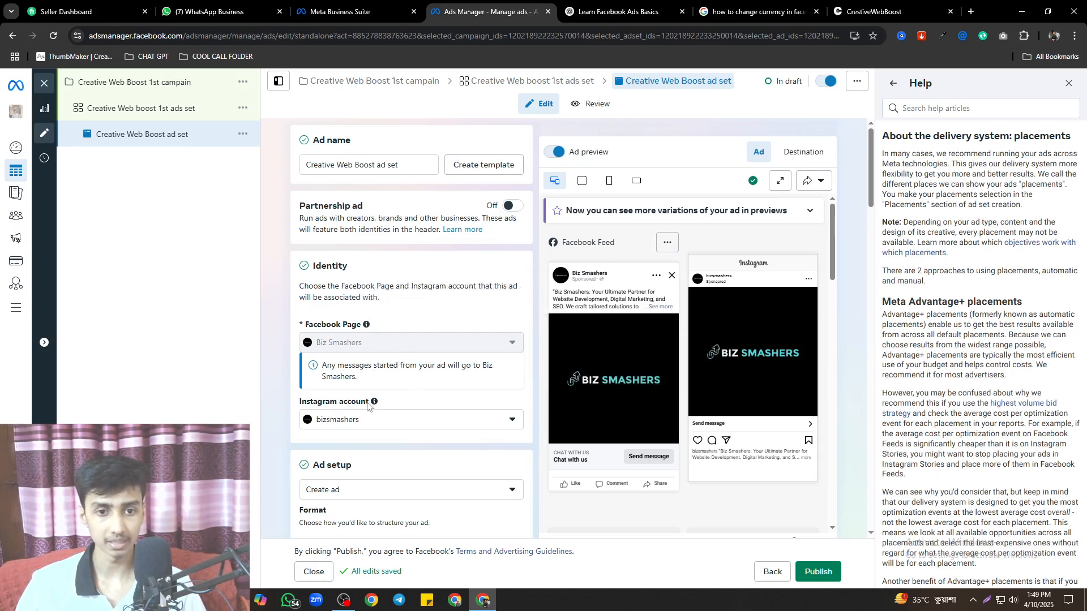
pyautogui.click(347, 421)
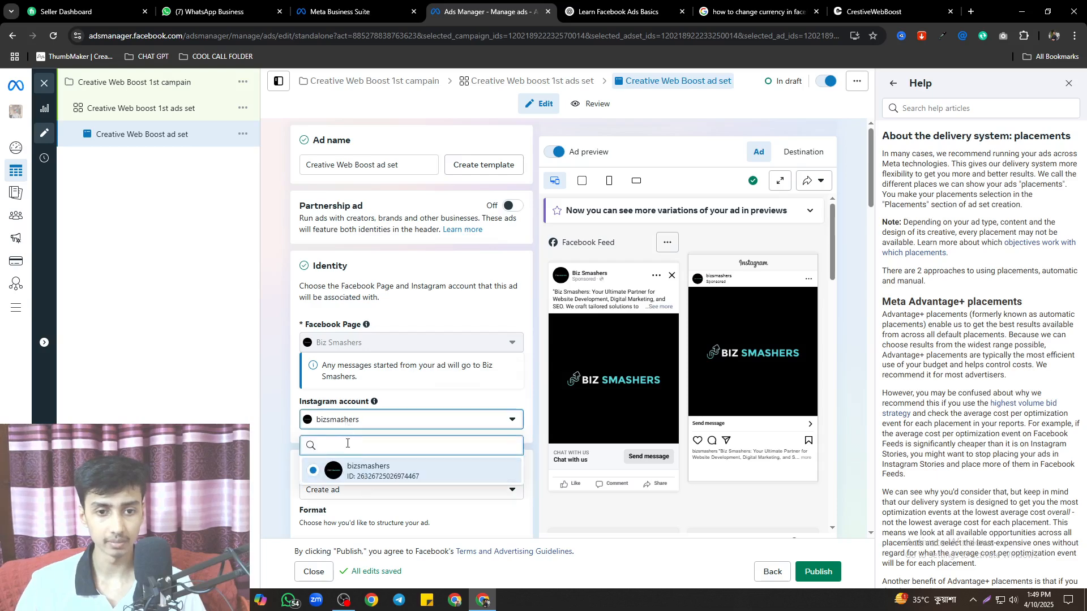
pyautogui.click(397, 401)
# Try Use existing post as the ad setup, browse the page's Facebook posts, and return the setup to Create ad
pyautogui.scroll(-2, 360, 463)
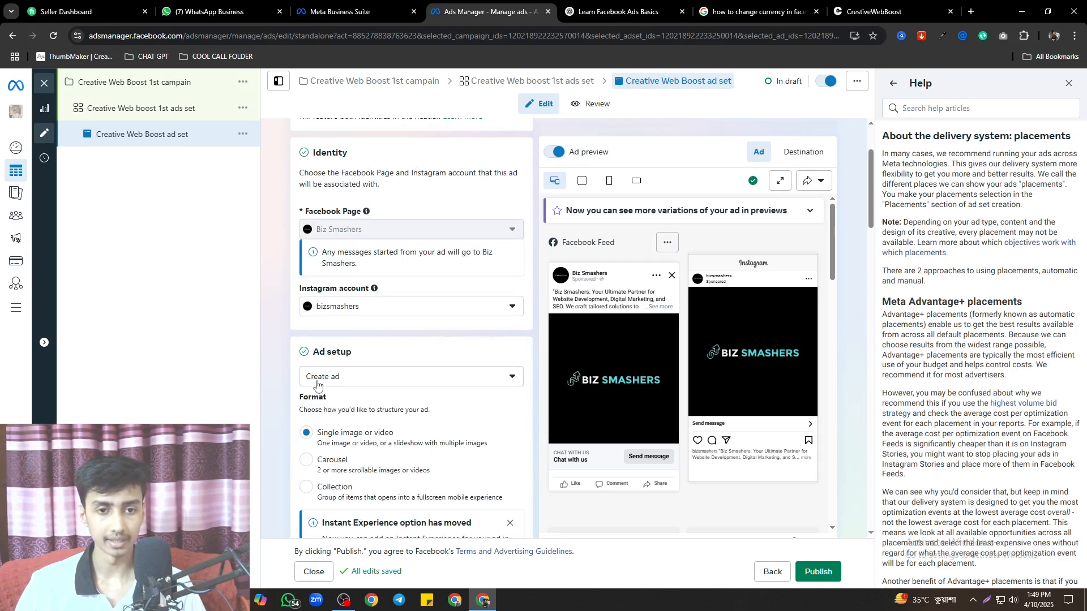
pyautogui.click(321, 380)
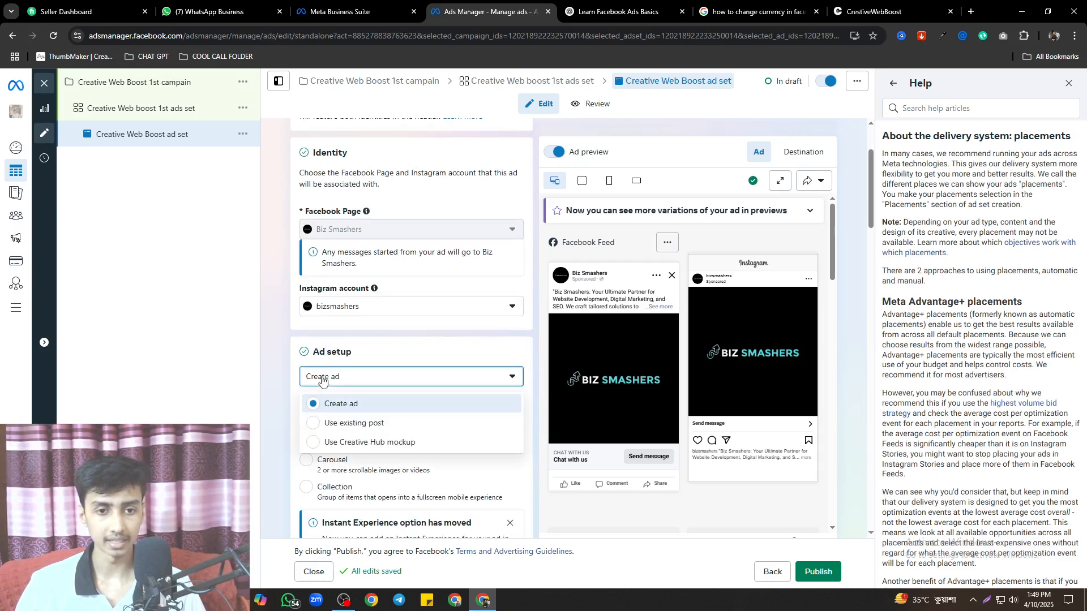
pyautogui.click(345, 424)
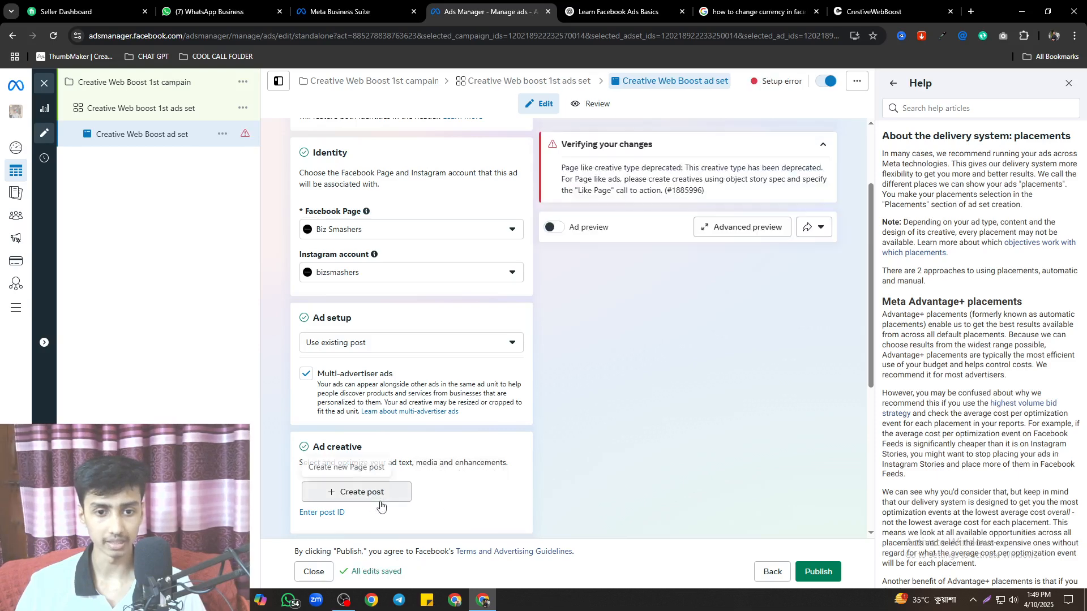
pyautogui.click(368, 498)
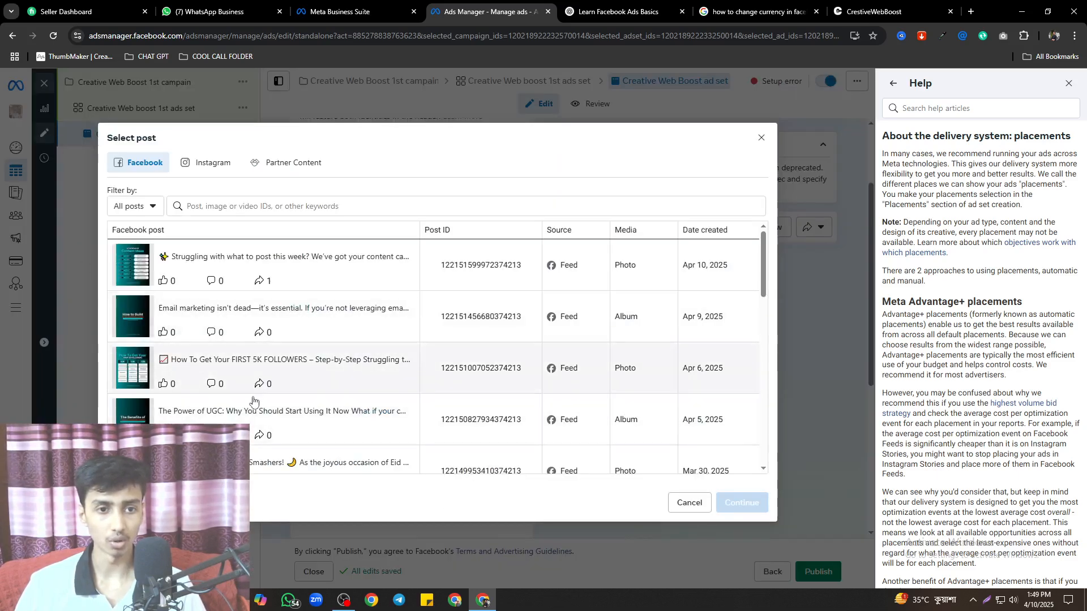
pyautogui.scroll(-10, 255, 402)
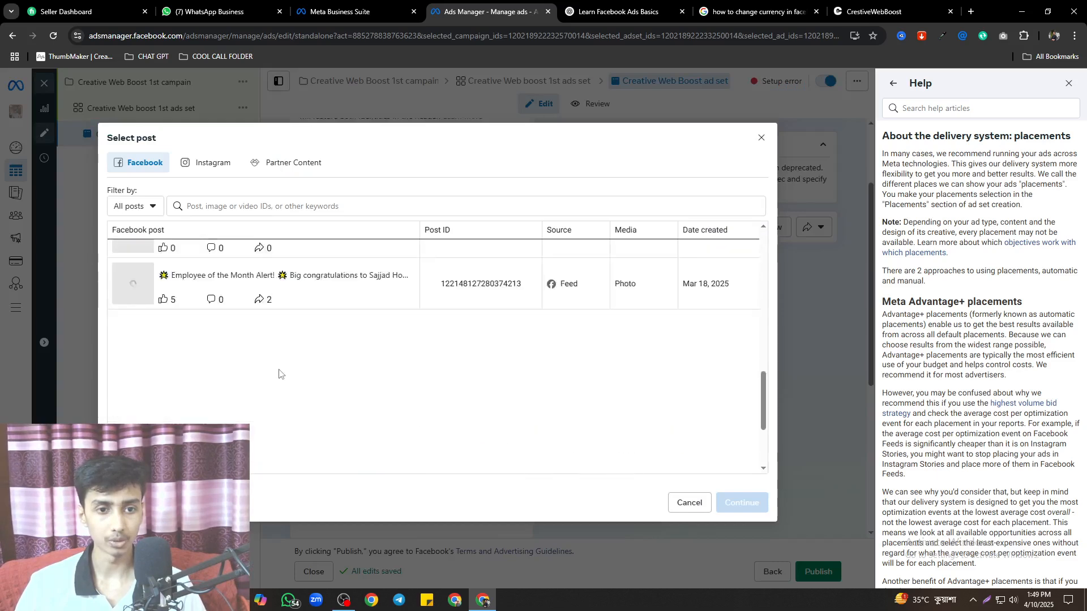
pyautogui.click(762, 137)
pyautogui.click(329, 347)
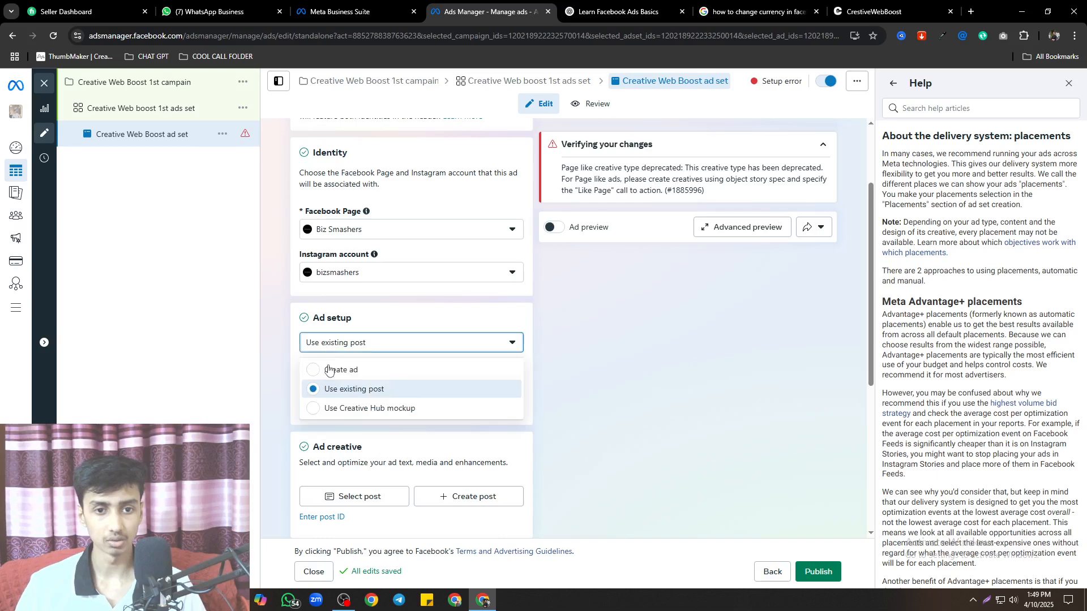
pyautogui.click(324, 369)
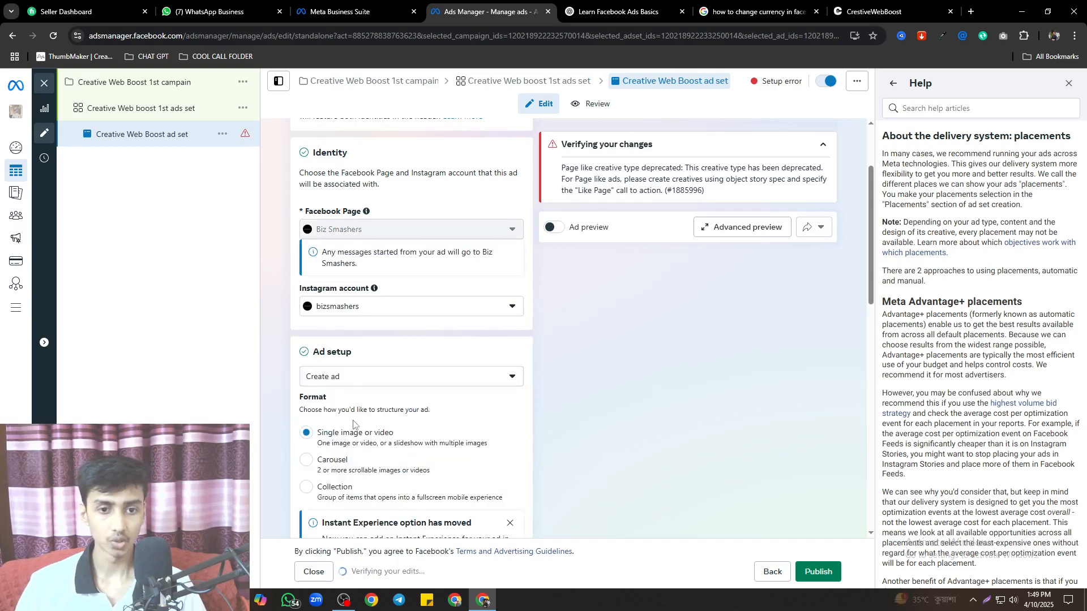
# Add the "Craft Value-Driven Content" image from the Biz Smashers page images as the ad's media, keeping the original crop for all placements
pyautogui.scroll(-2, 396, 396)
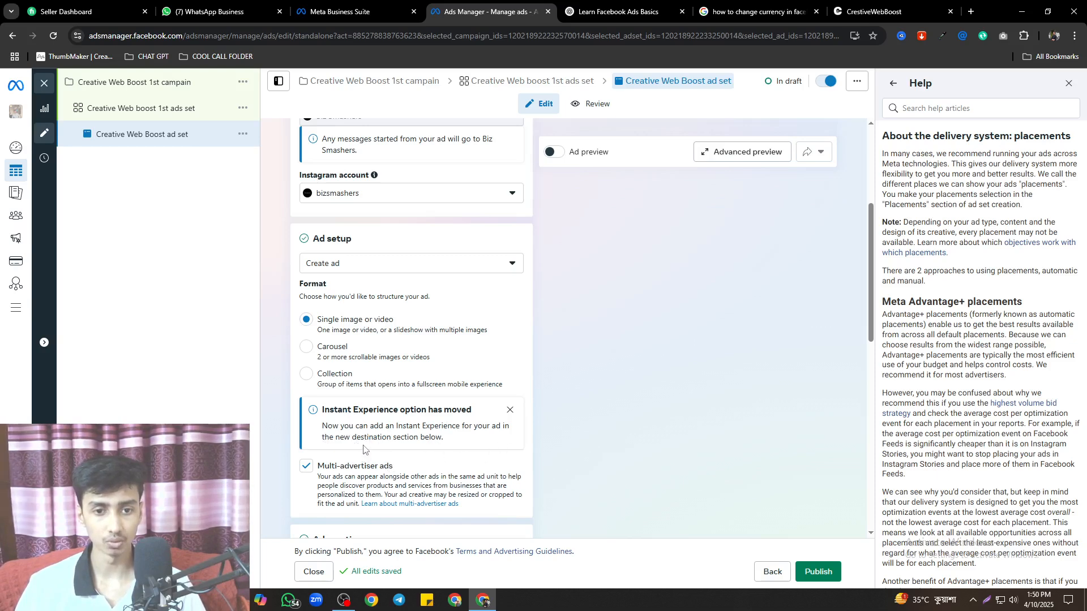
pyautogui.scroll(-2, 471, 440)
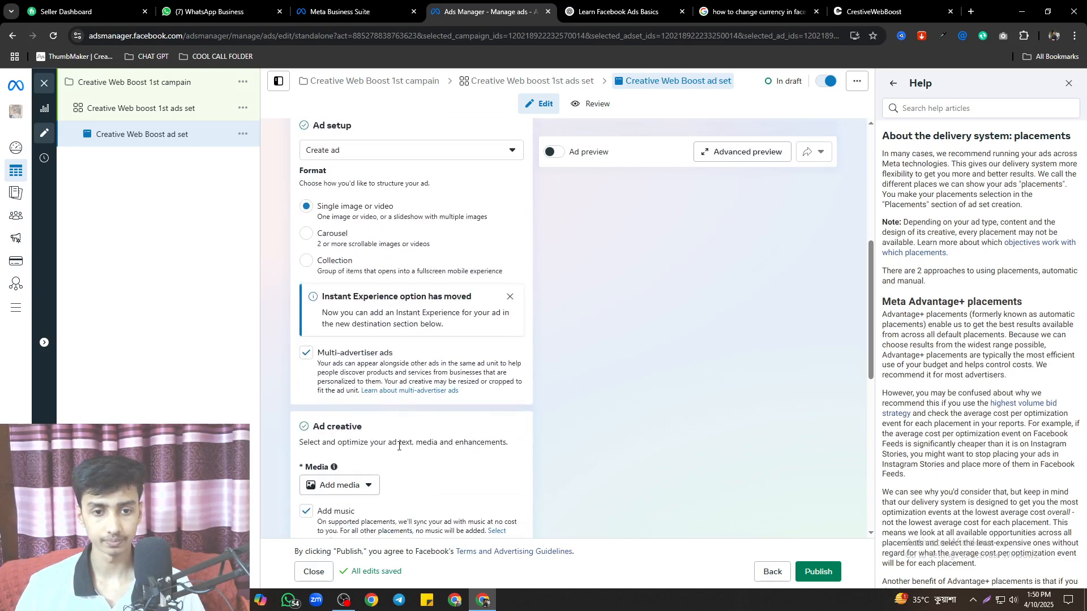
pyautogui.click(343, 491)
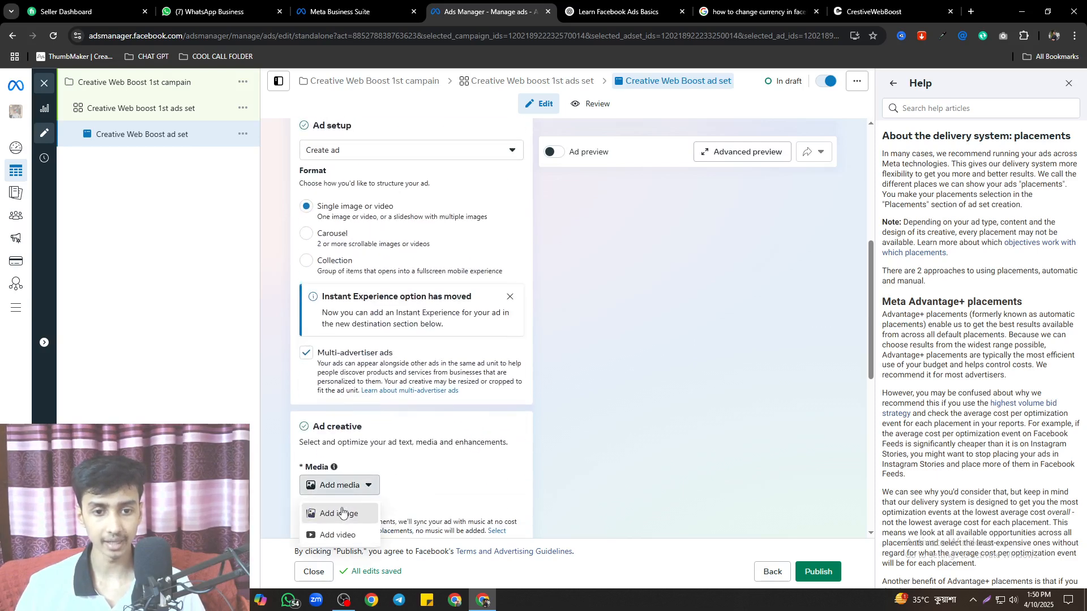
pyautogui.click(341, 513)
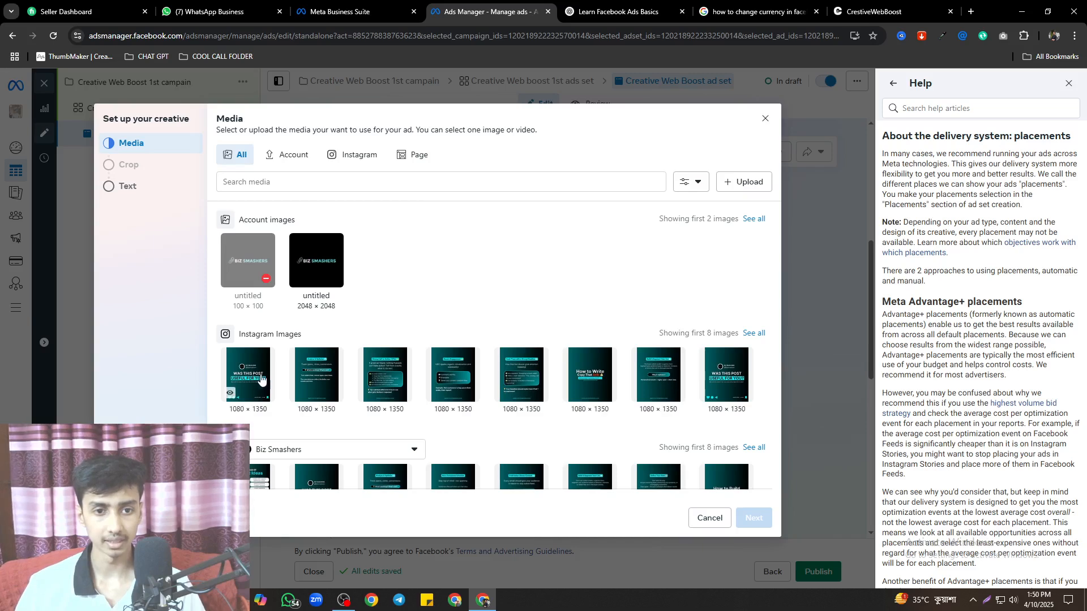
pyautogui.click(315, 381)
pyautogui.click(390, 384)
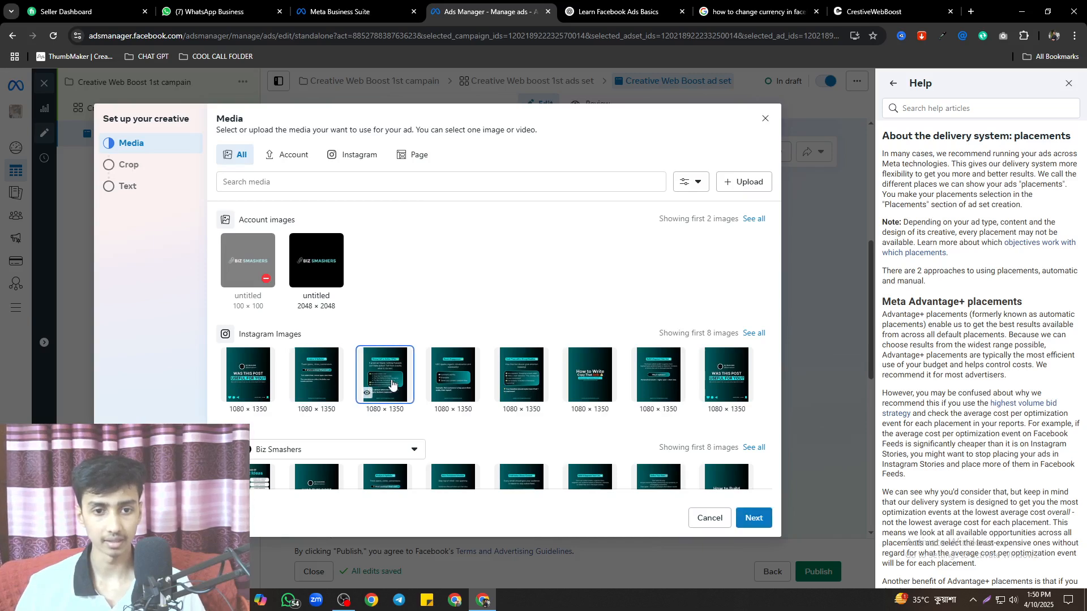
pyautogui.scroll(-2, 388, 397)
pyautogui.click(382, 414)
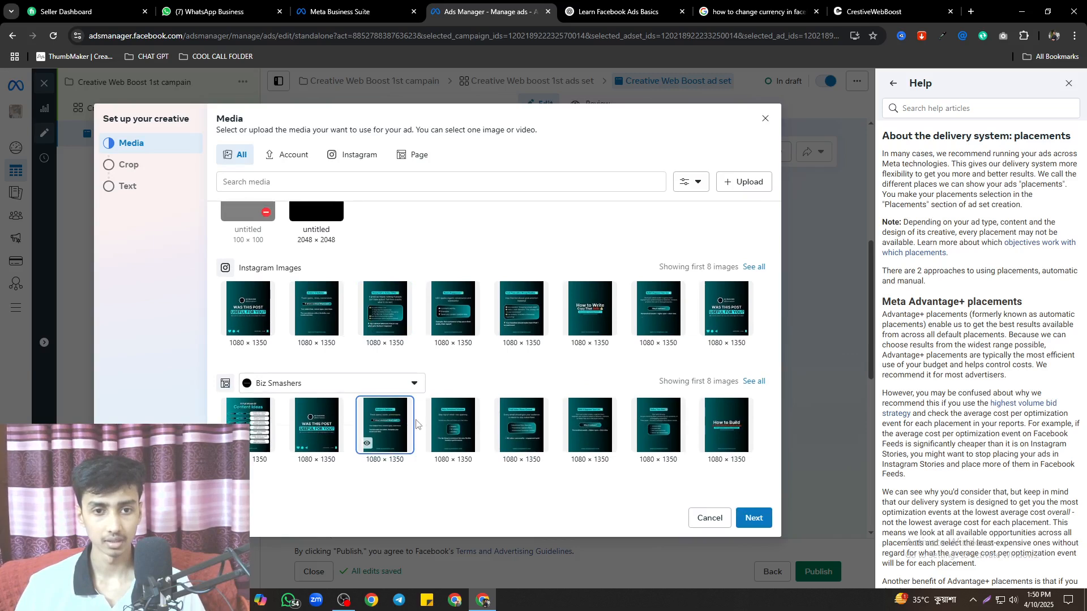
pyautogui.scroll(1, 339, 374)
pyautogui.moveTo(266, 280)
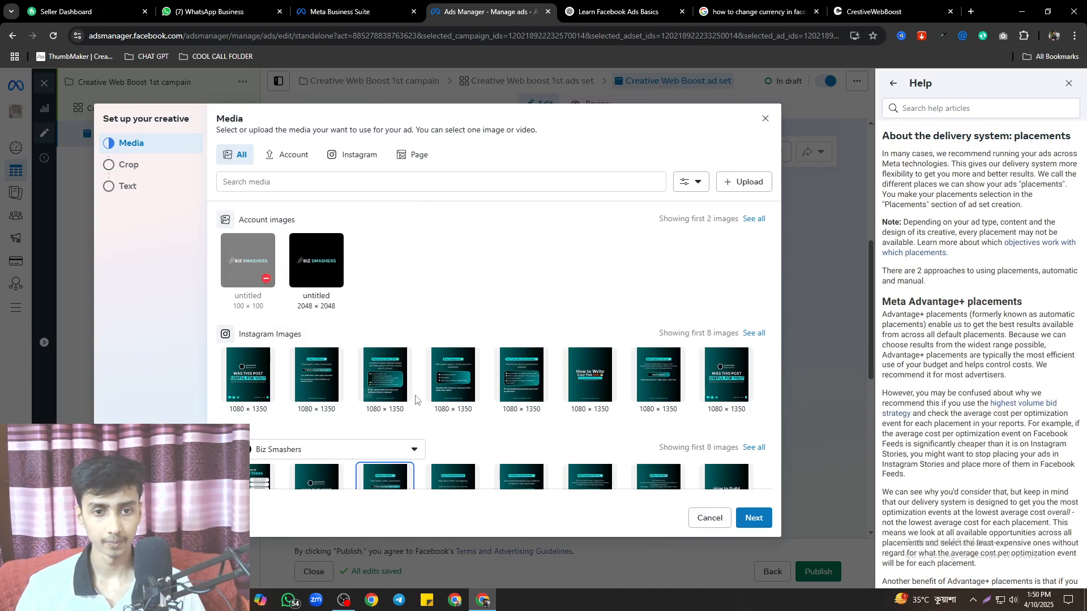
pyautogui.scroll(-1, 367, 392)
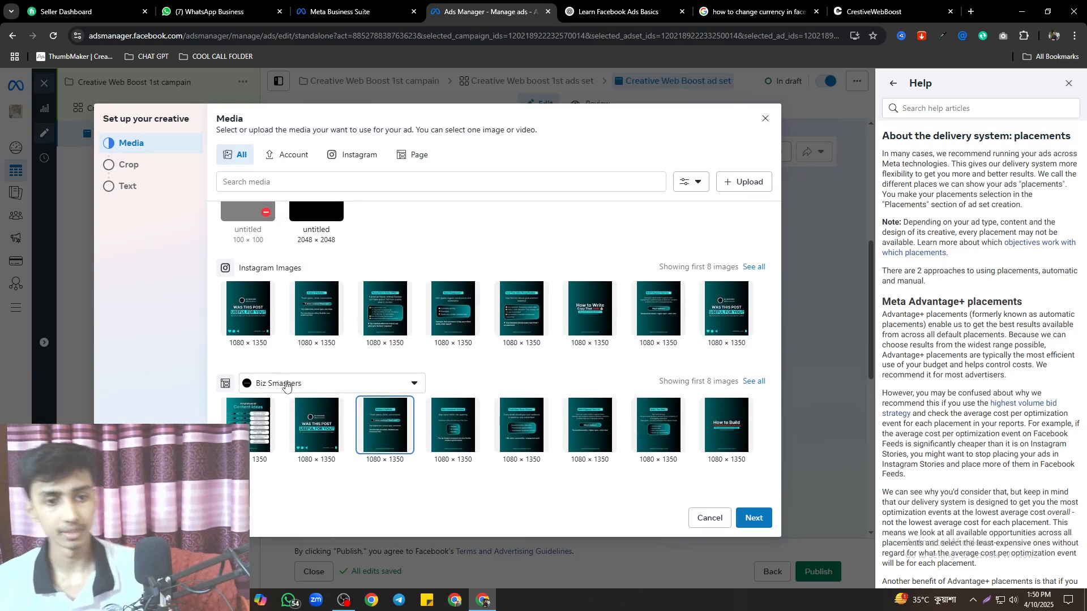
pyautogui.click(516, 424)
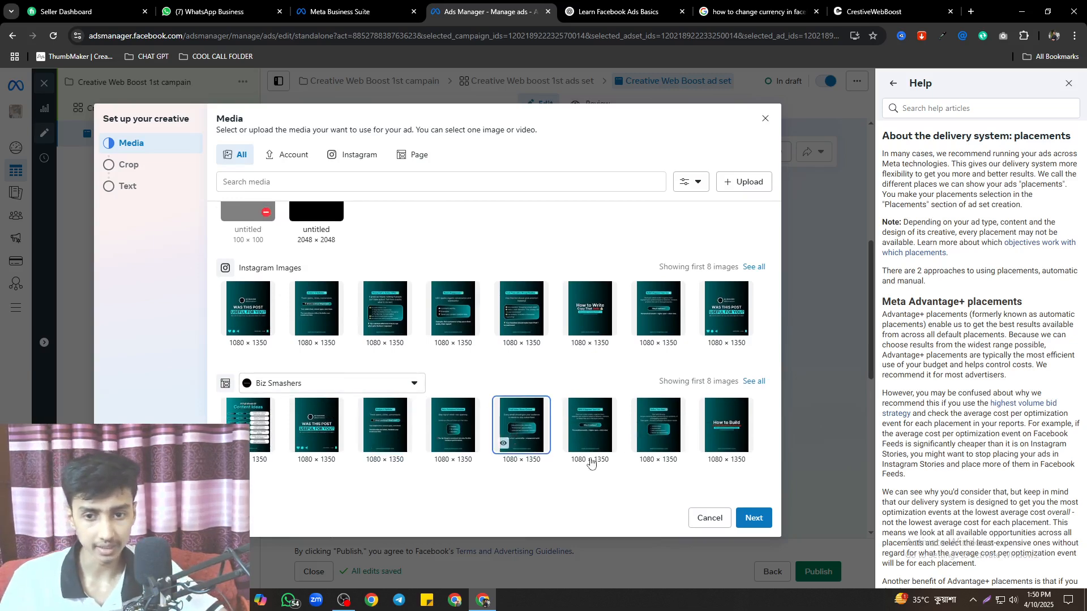
pyautogui.click(752, 518)
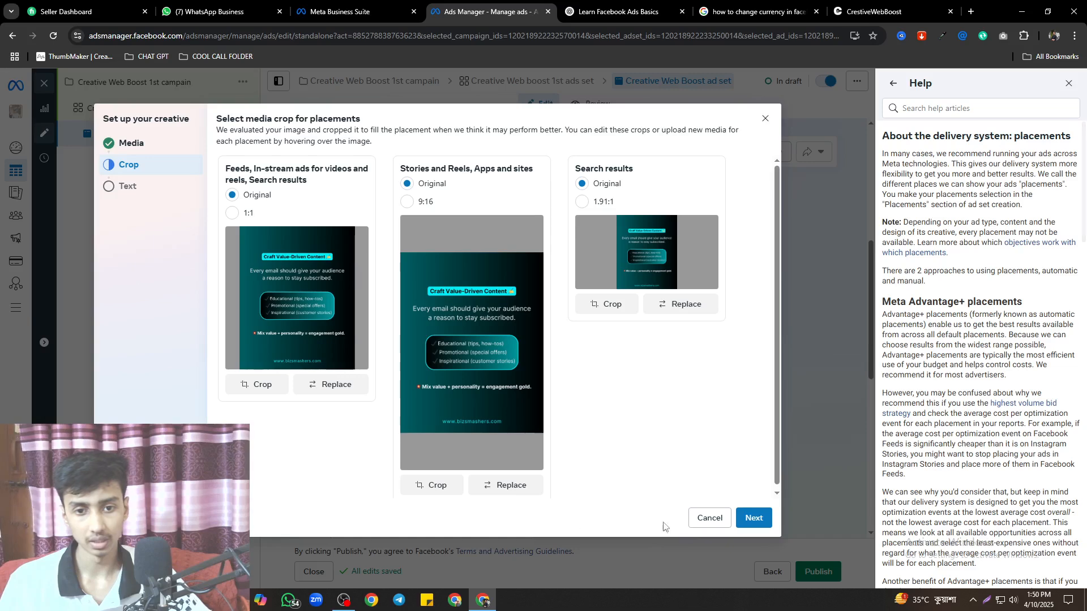
pyautogui.click(760, 521)
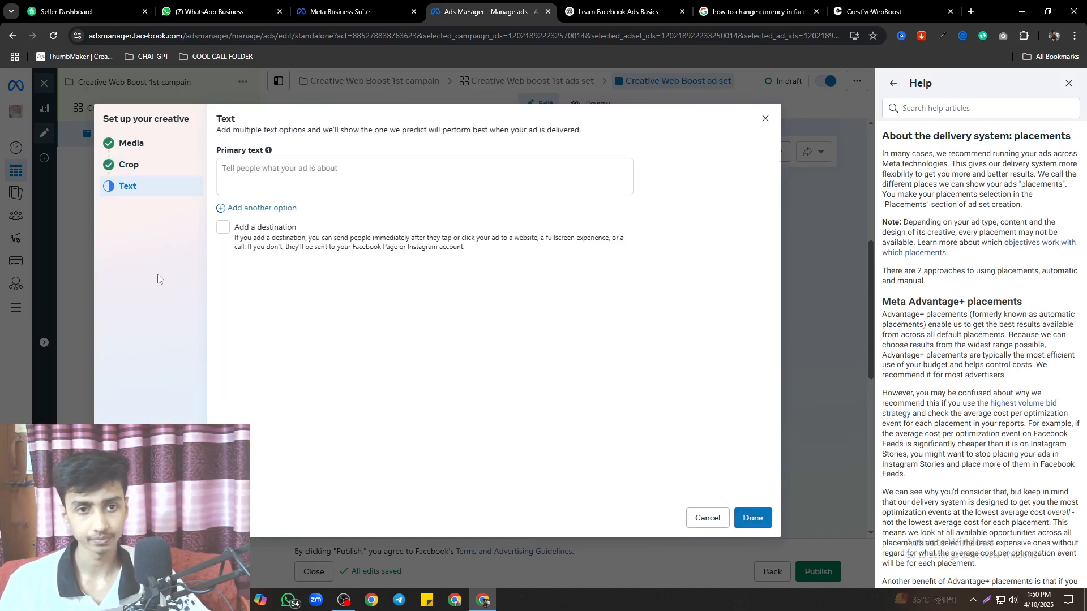
# Enter "how to grow you busienss with Creative Web boost" as the primary text, and try a second text option before removing it
pyautogui.click(232, 172)
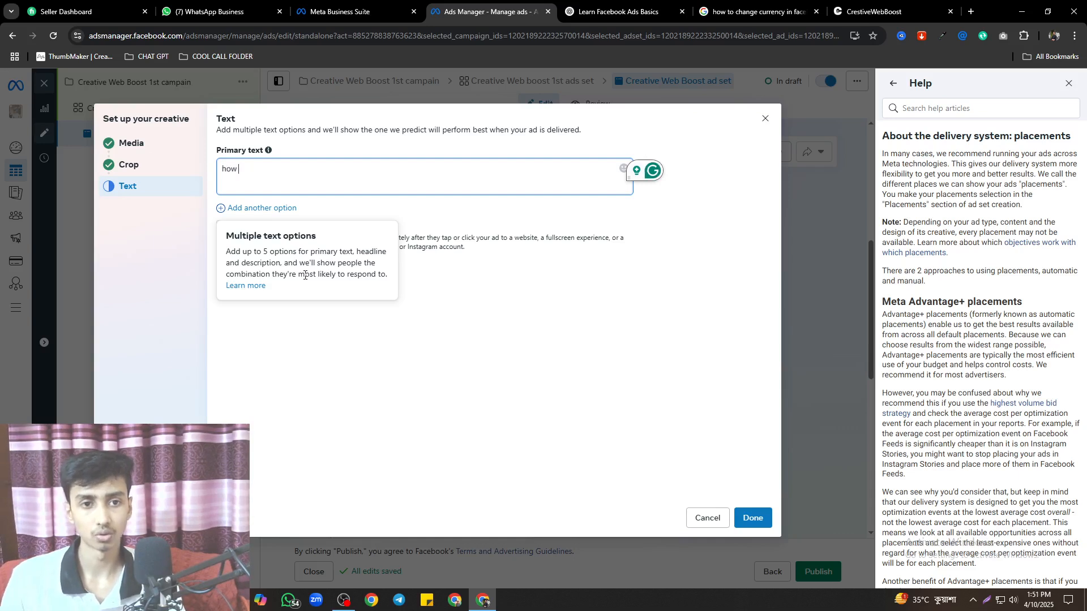
pyautogui.write('to')
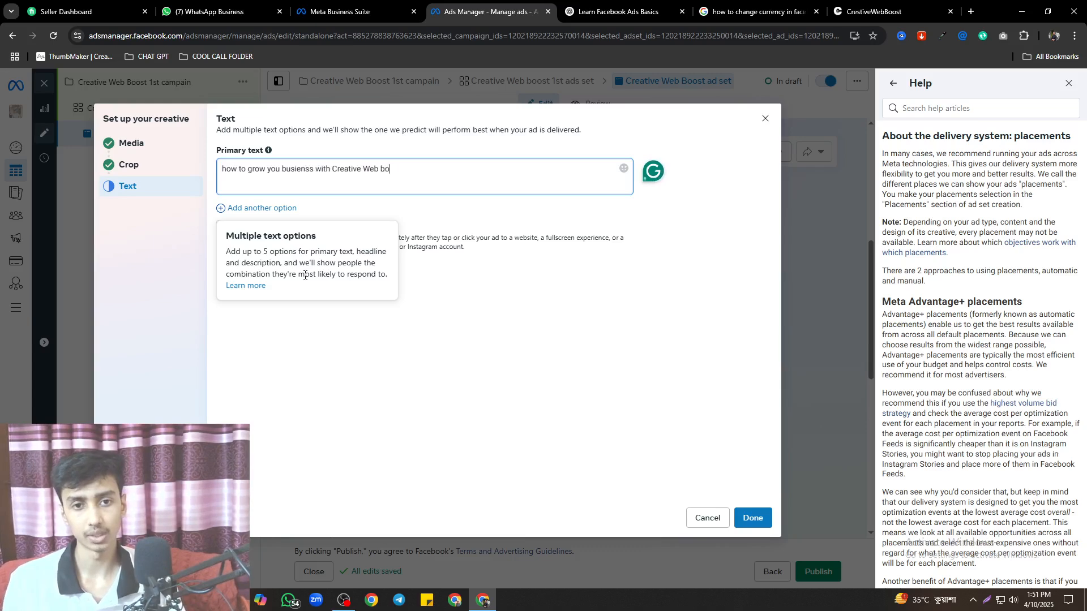
pyautogui.click(368, 413)
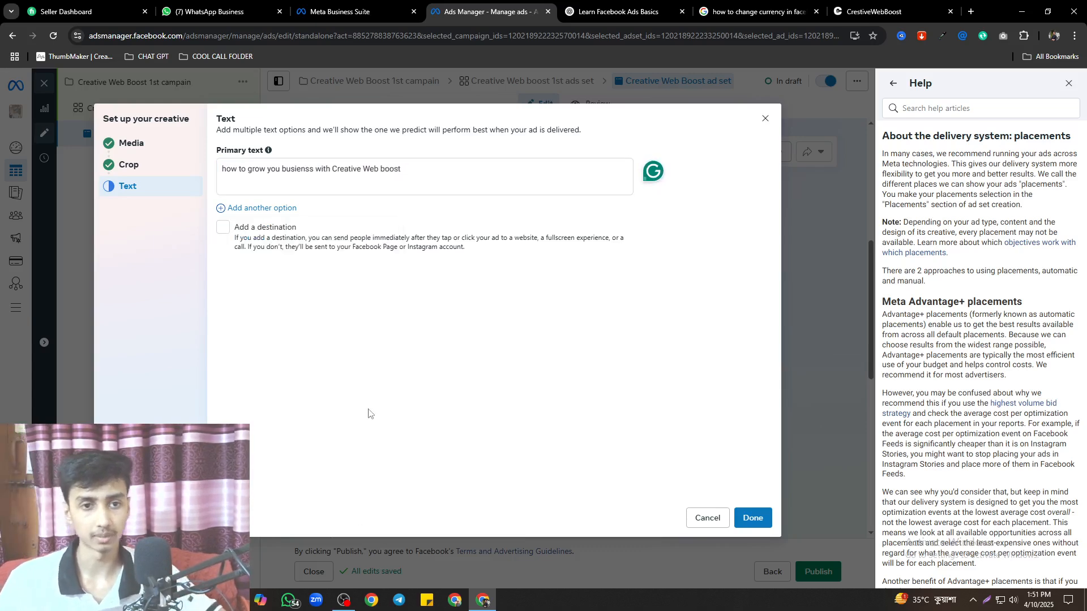
pyautogui.click(221, 208)
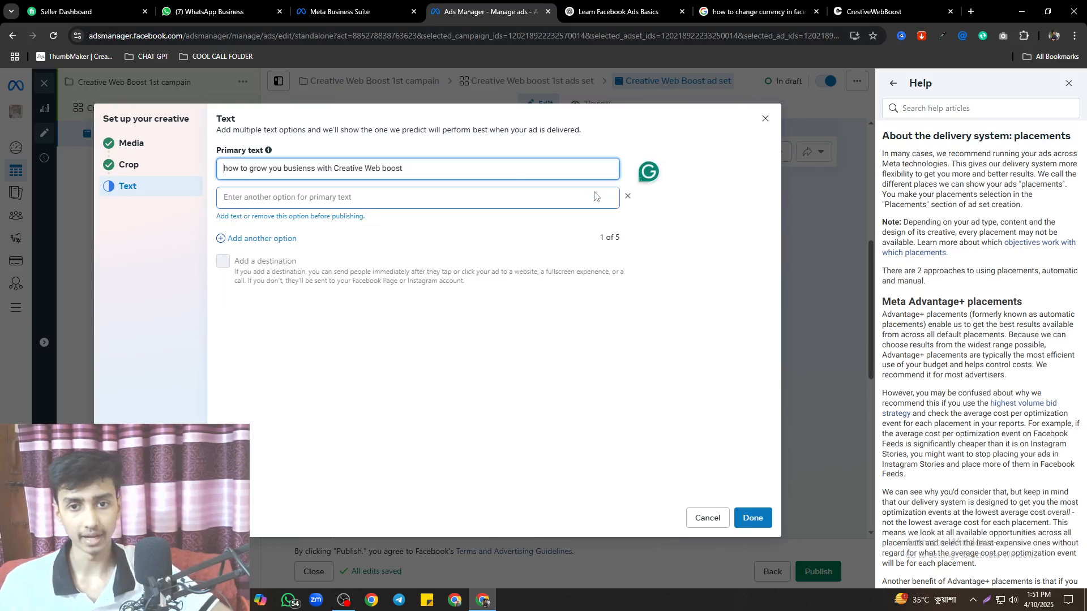
pyautogui.click(627, 196)
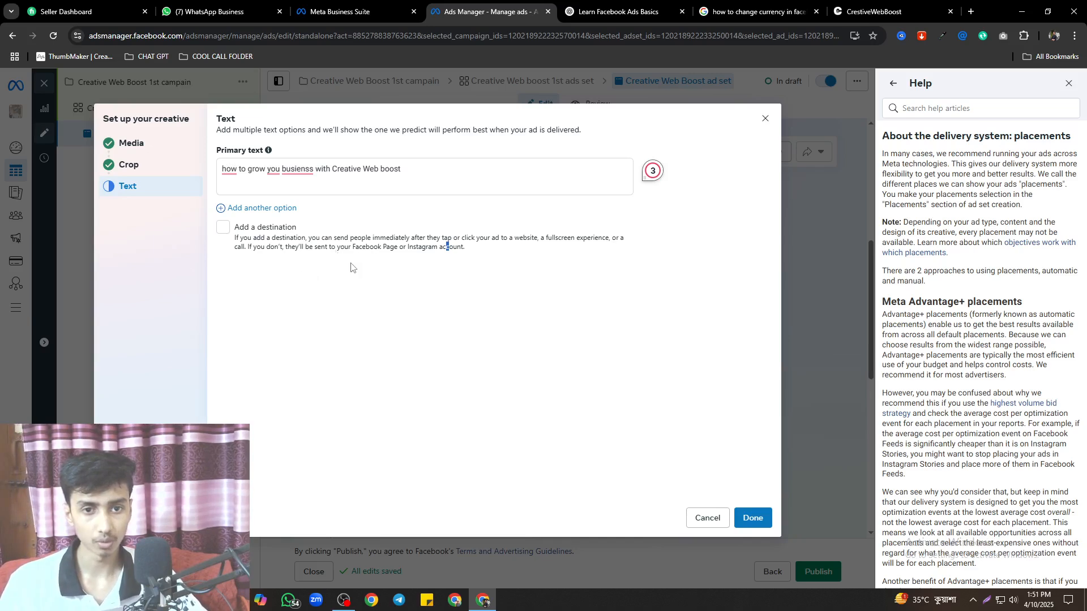
# Enable Add a destination, add "Boook A call" as a second headline option, and finish the creative setup
pyautogui.click(223, 229)
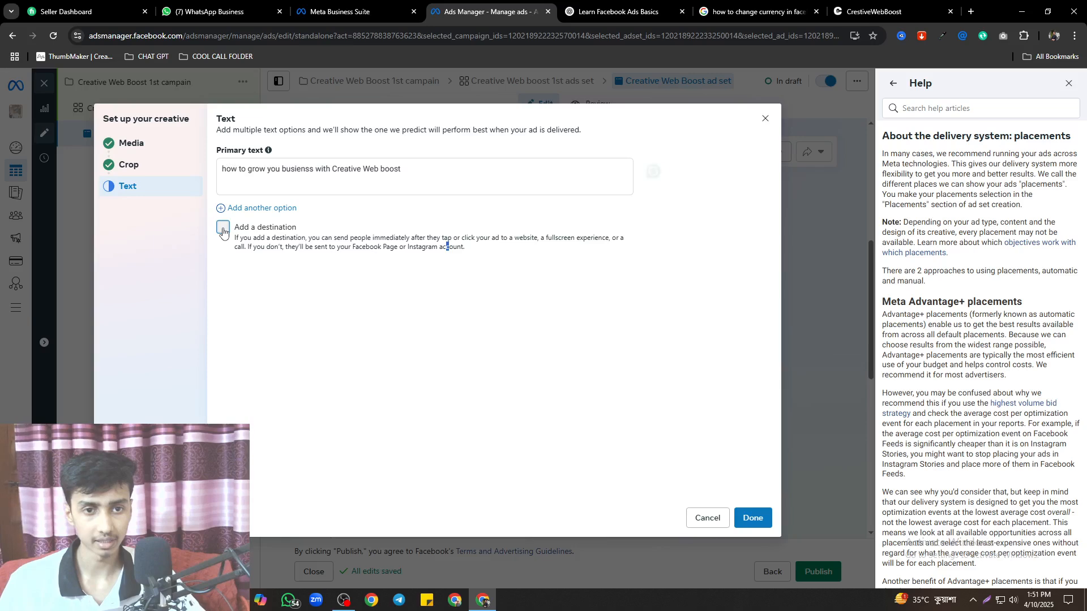
pyautogui.click(249, 282)
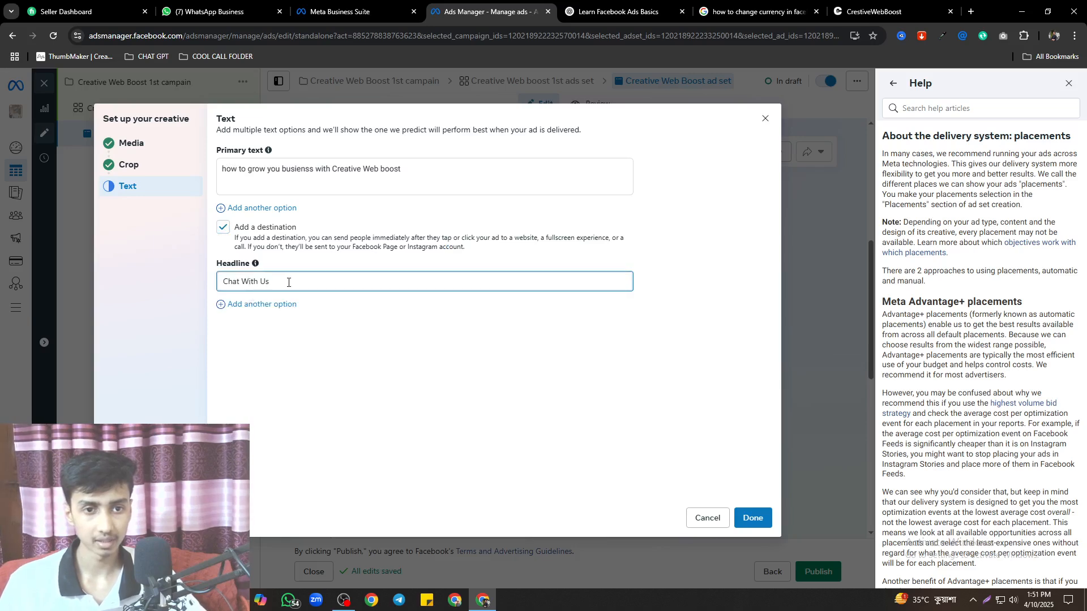
pyautogui.click(257, 306)
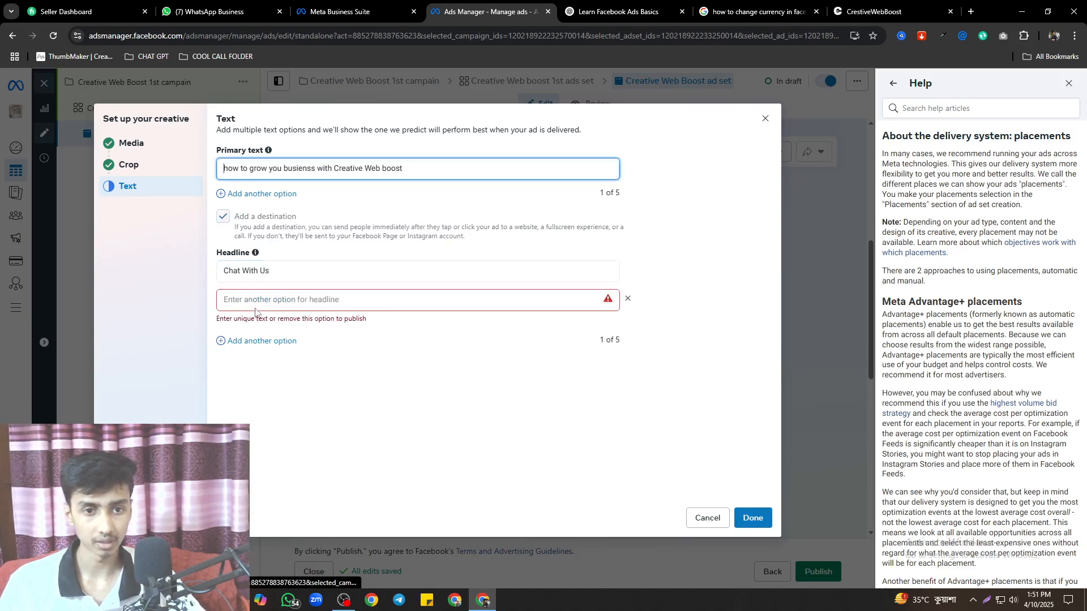
pyautogui.click(299, 299)
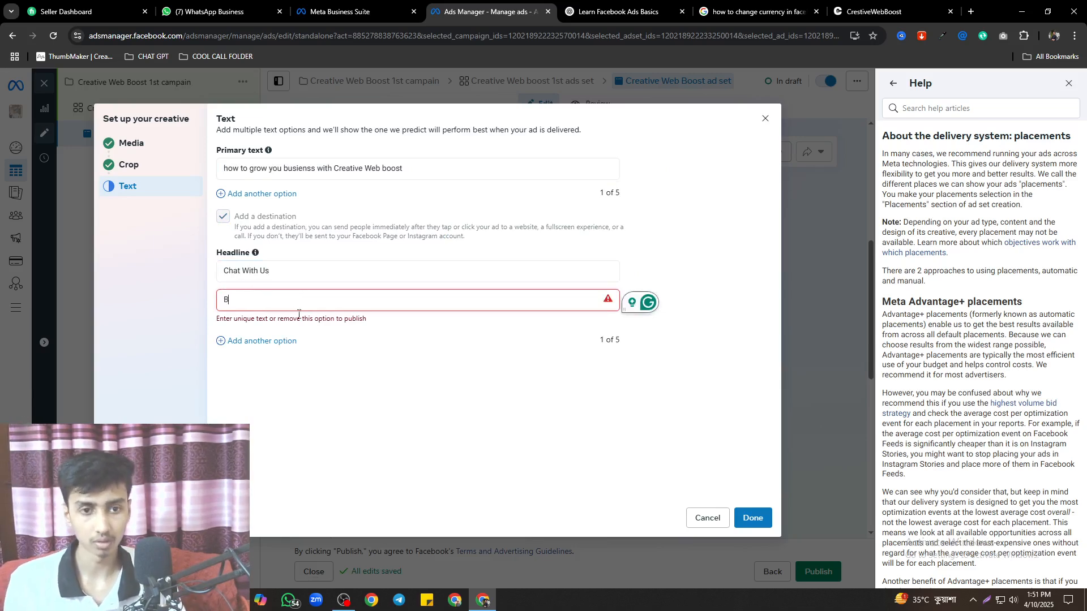
pyautogui.write('Boook')
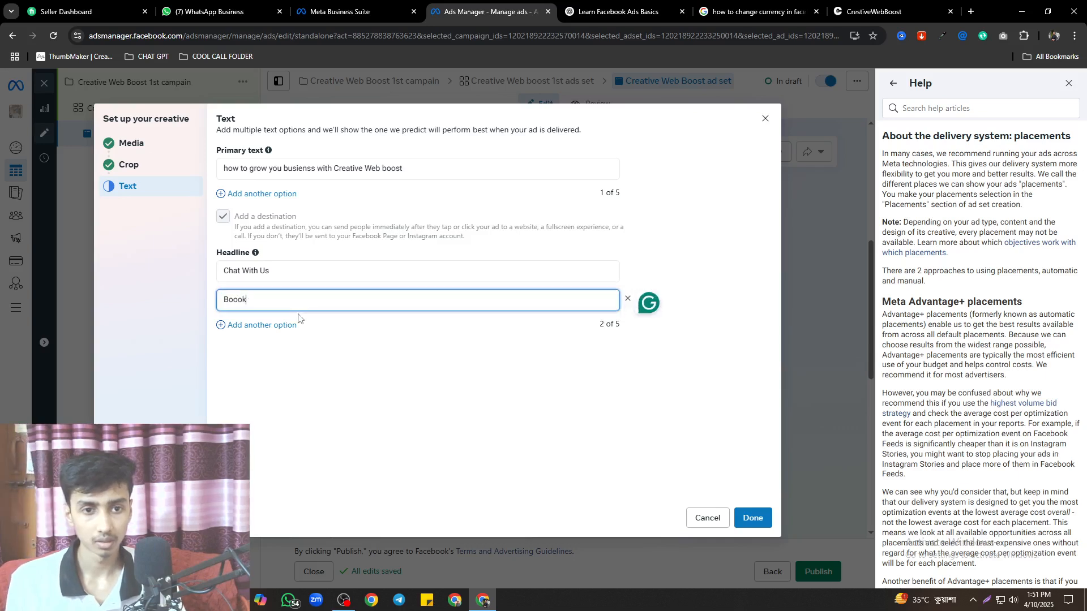
pyautogui.write(' A call')
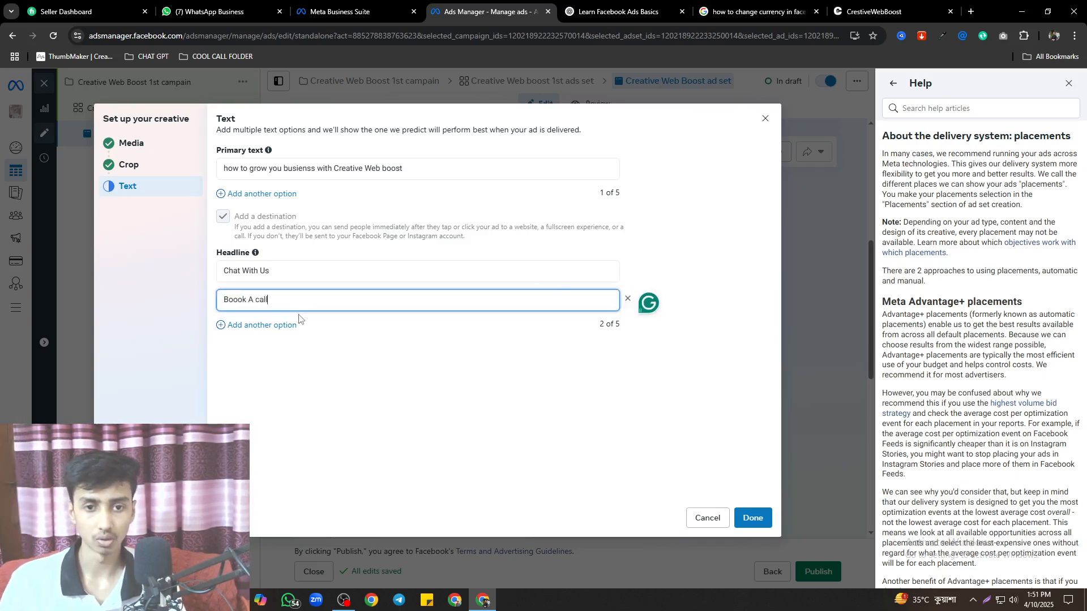
pyautogui.click(753, 517)
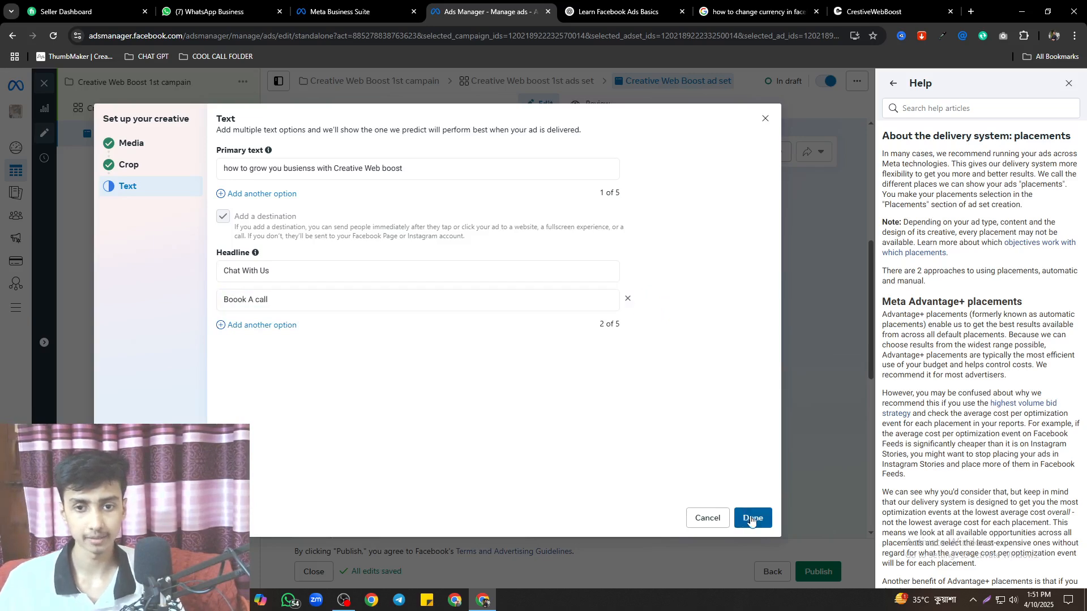
# Preview the ad in each placement format and examine the warnings about placements it won't deliver to
pyautogui.scroll(-3, 605, 355)
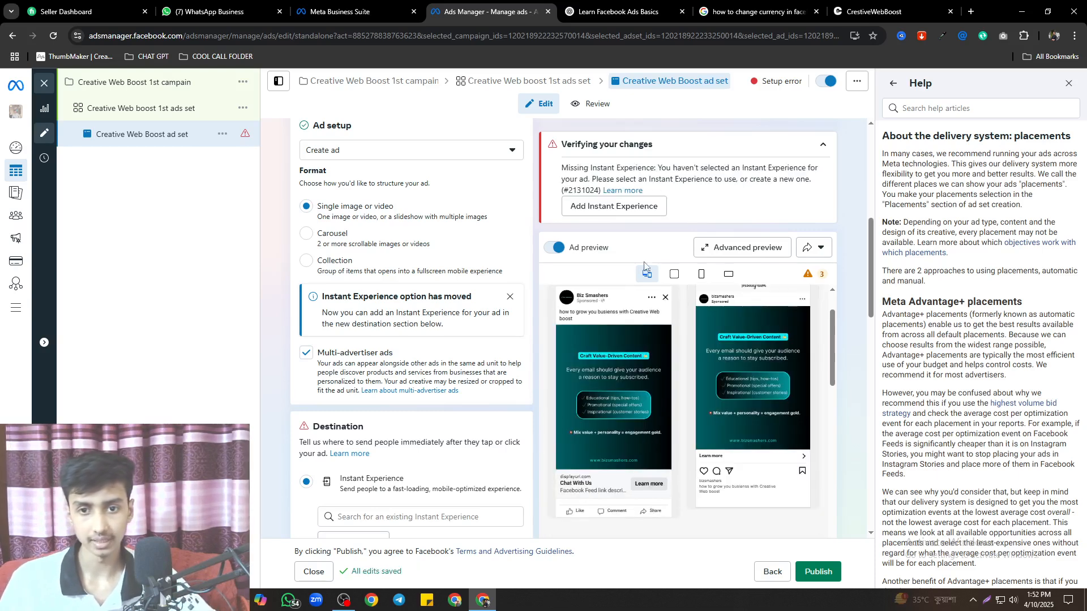
pyautogui.click(674, 274)
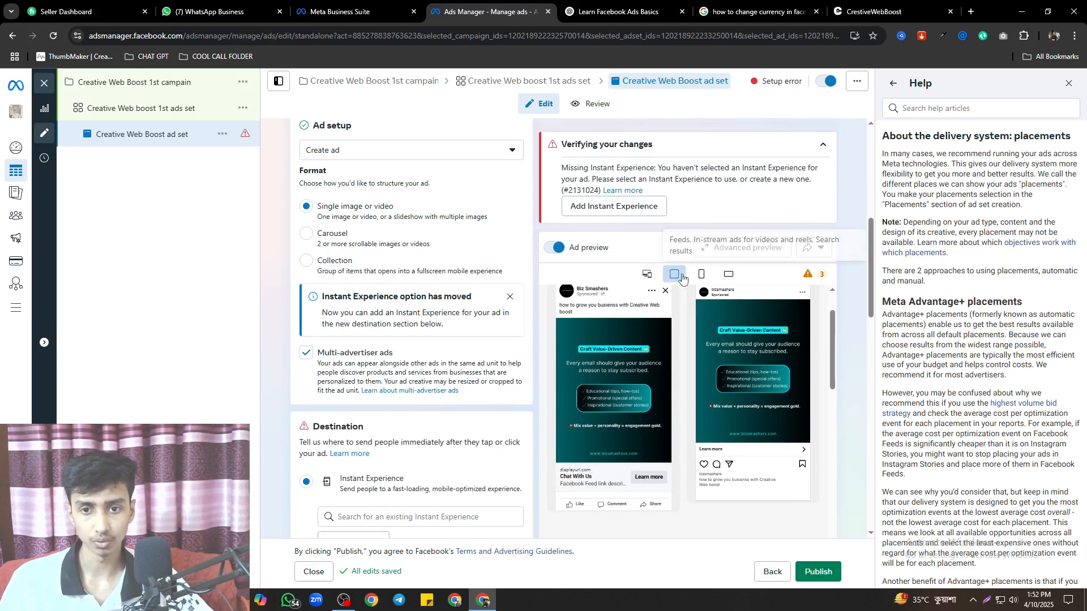
pyautogui.click(696, 274)
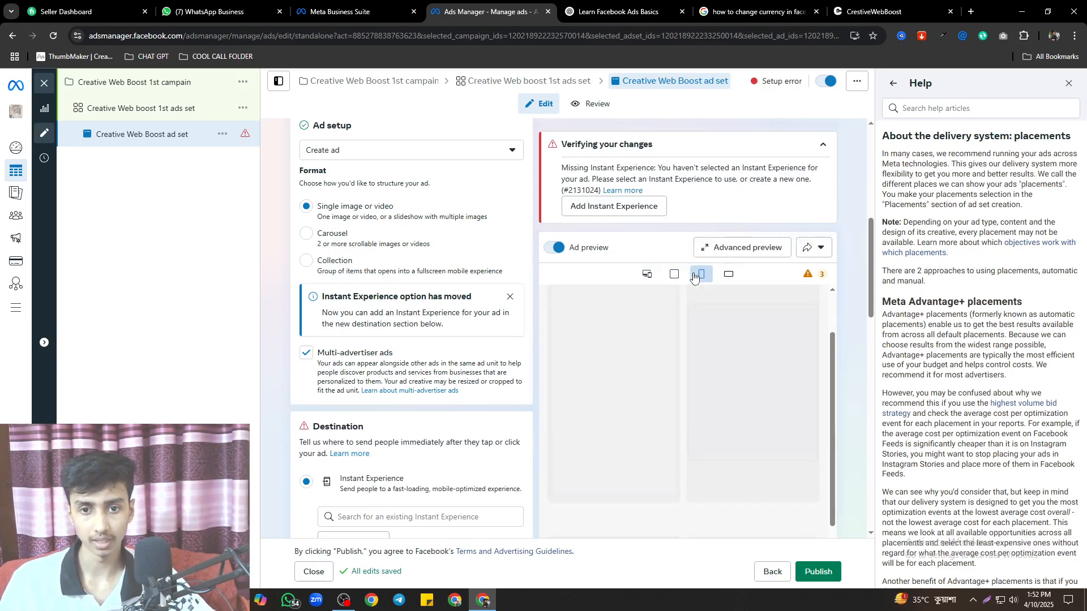
pyautogui.click(723, 279)
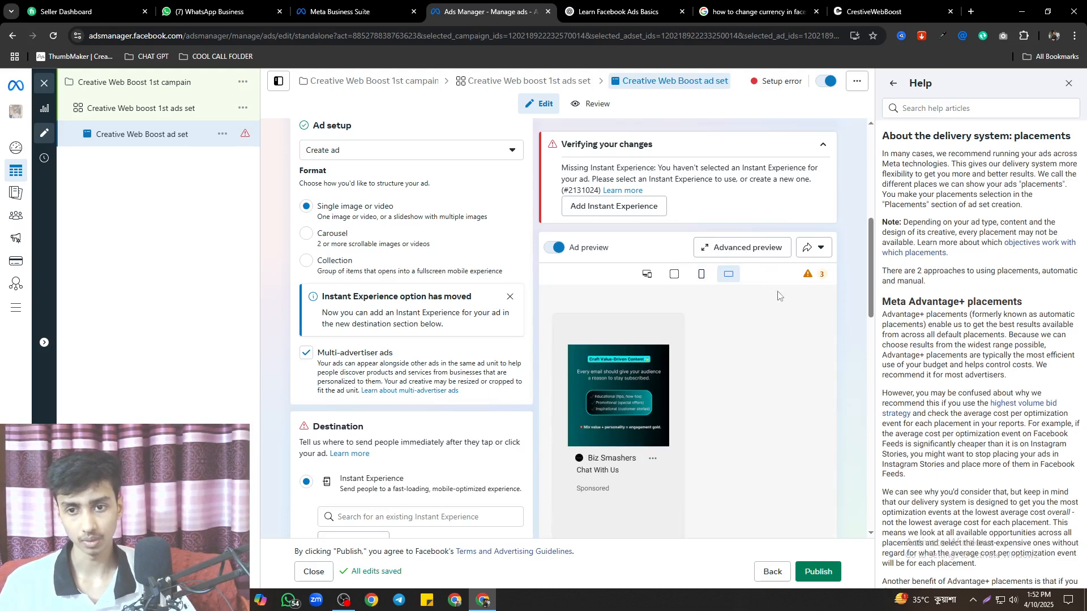
pyautogui.moveTo(816, 280)
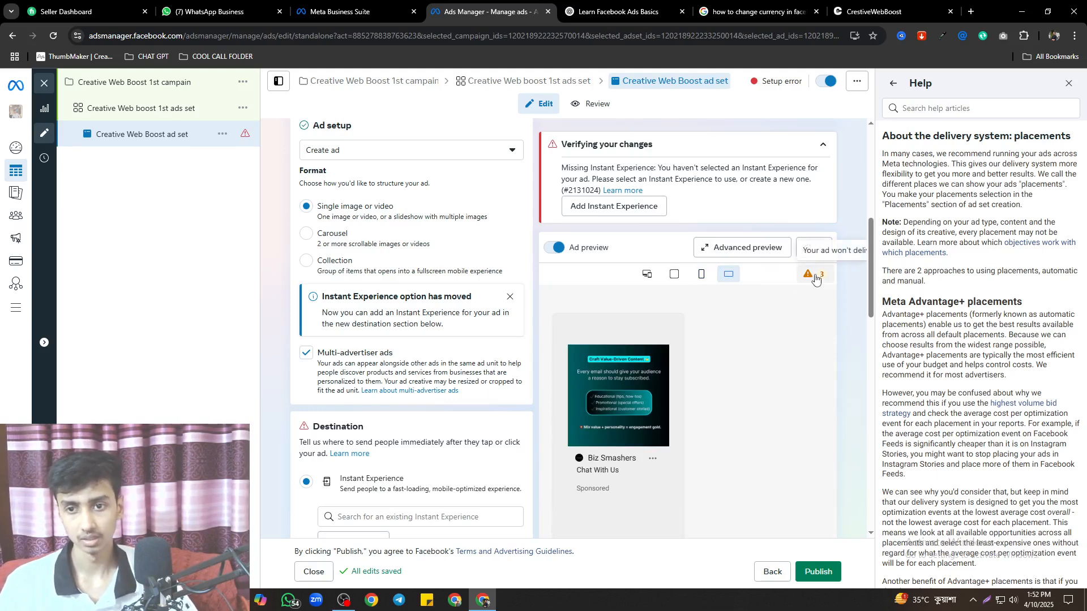
pyautogui.click(815, 277)
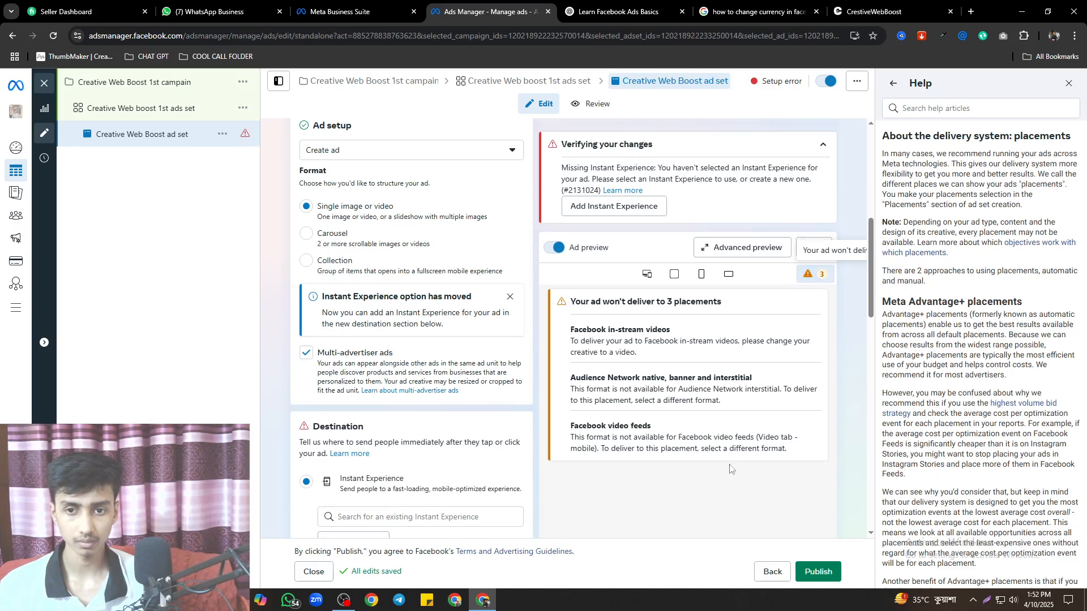
# Turn on link sharing for the ad preview with 30 Days active, copy the link, and close the sharing dialog
pyautogui.click(820, 249)
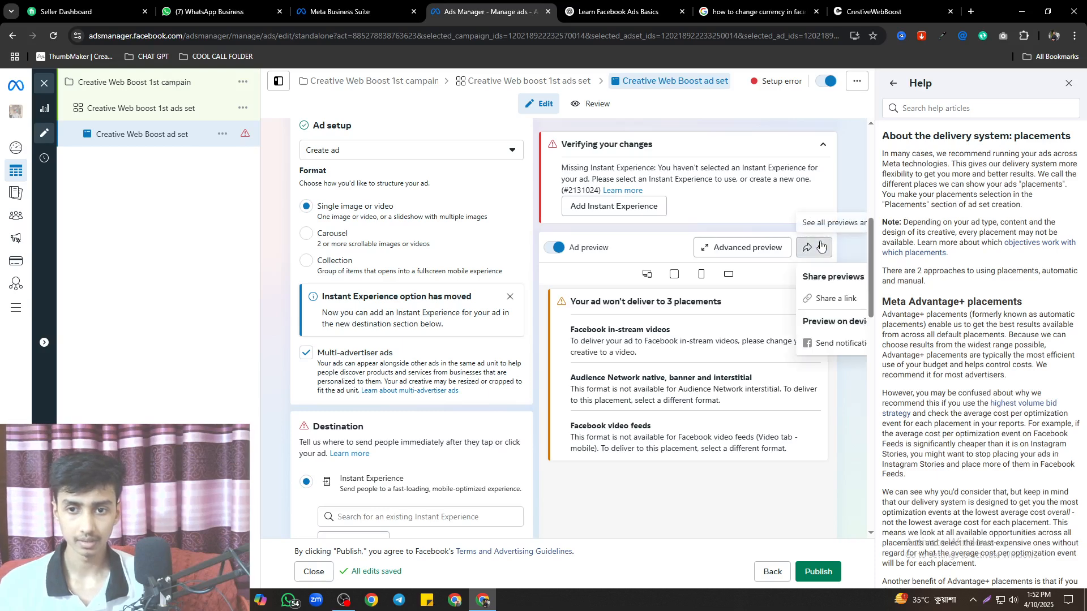
pyautogui.click(837, 300)
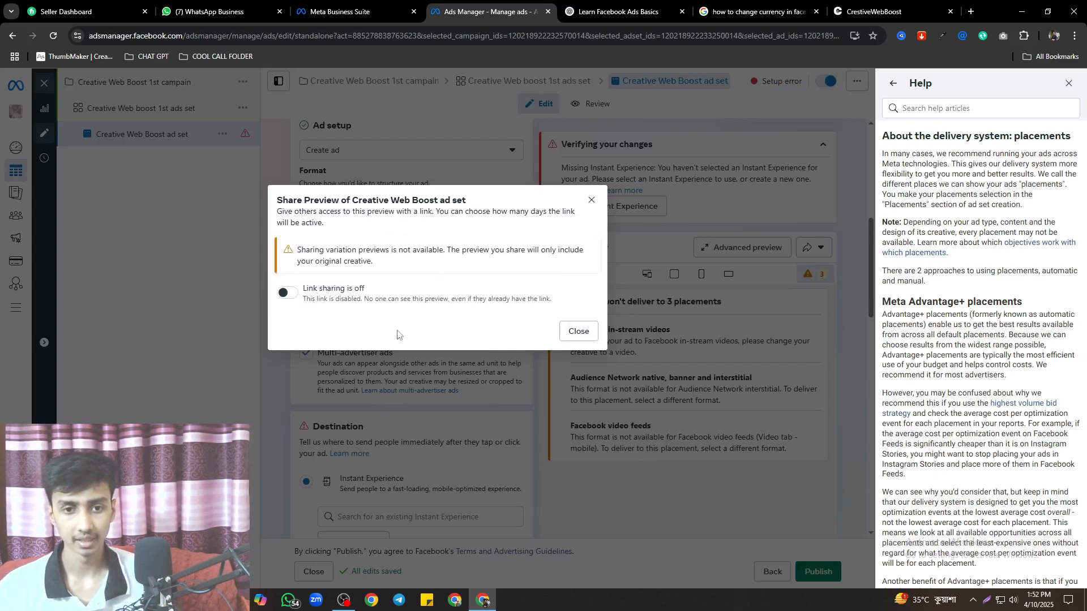
pyautogui.click(287, 294)
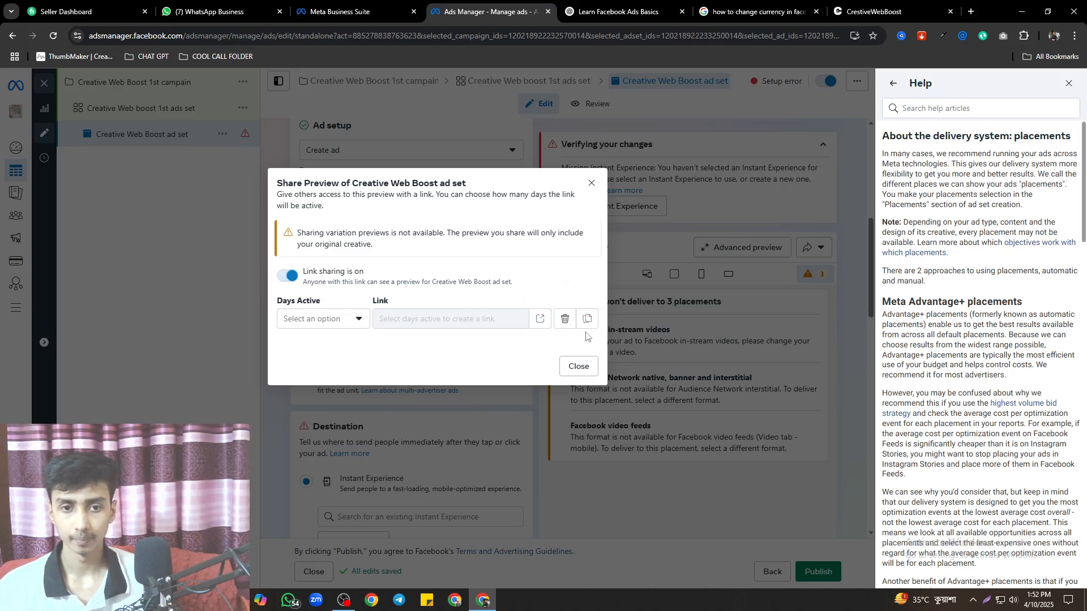
pyautogui.click(340, 319)
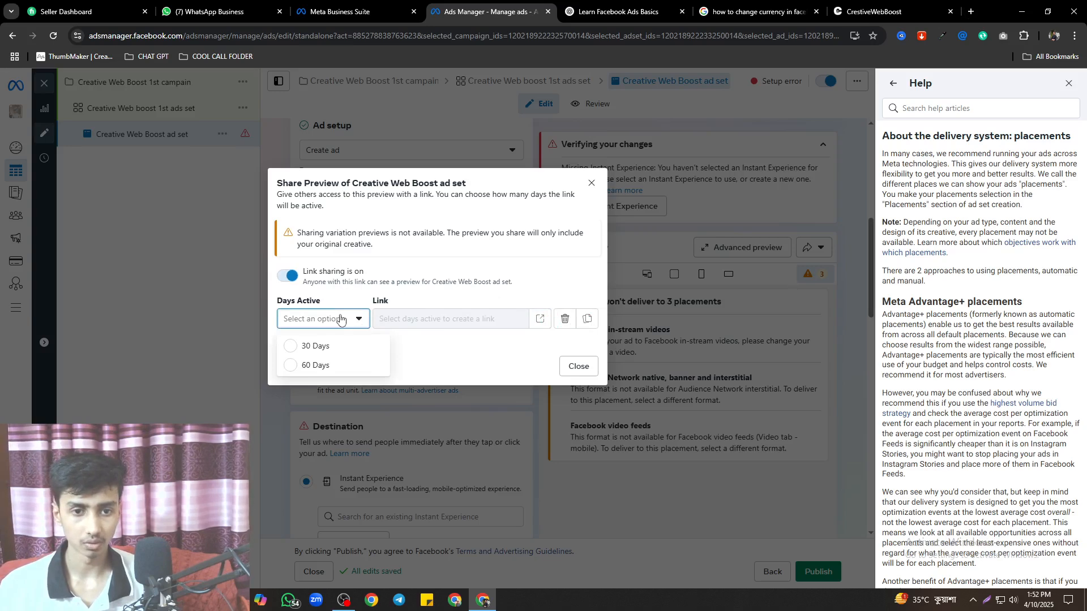
pyautogui.click(319, 346)
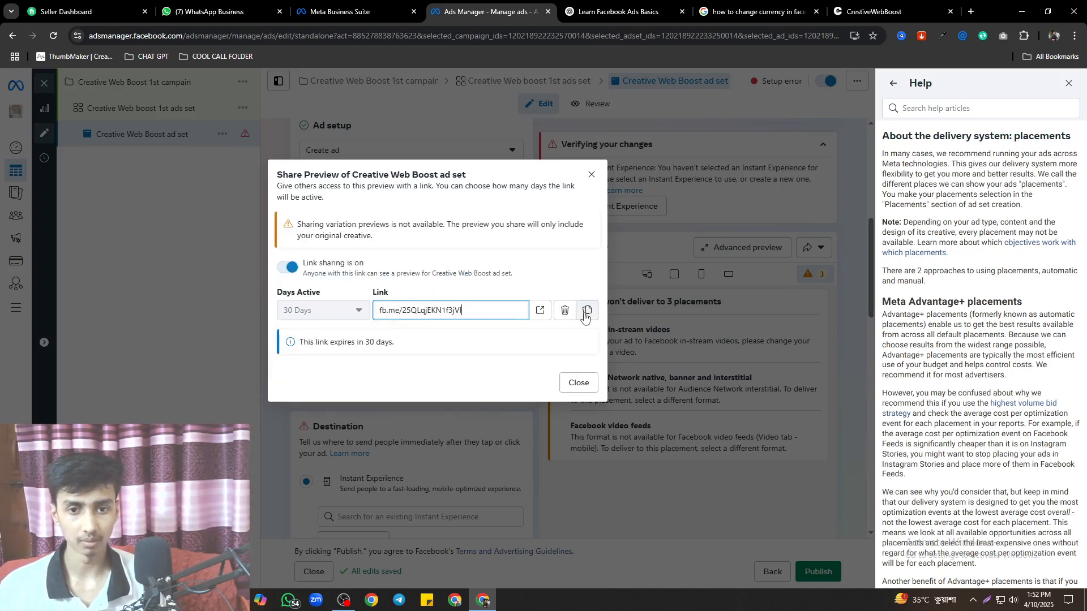
pyautogui.click(586, 311)
pyautogui.click(578, 383)
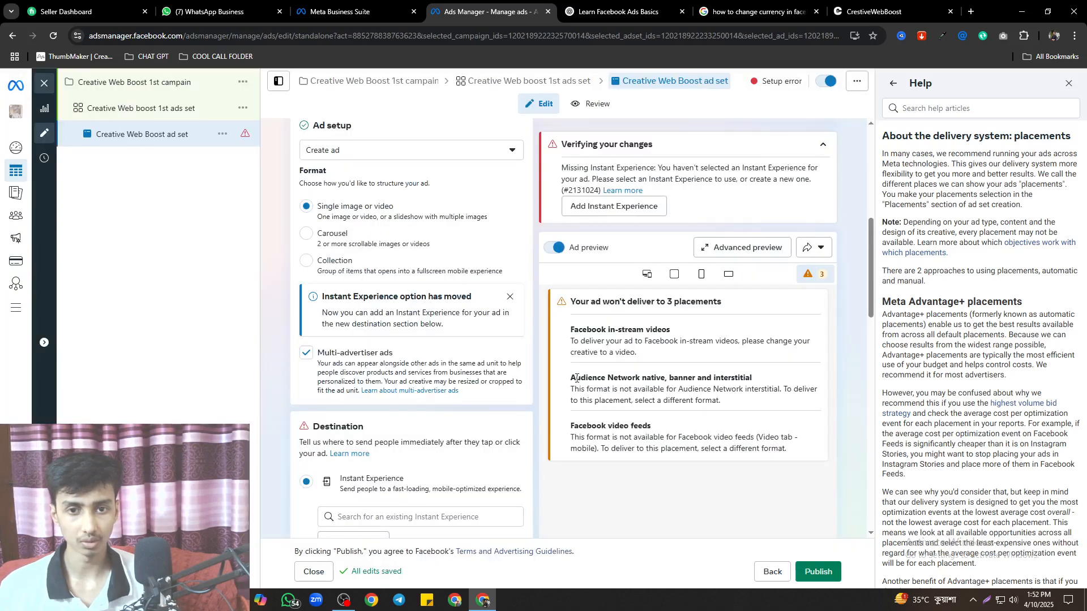
# Open the copied ad preview link in a window of another Chrome profile, and close that window
pyautogui.click(1047, 35)
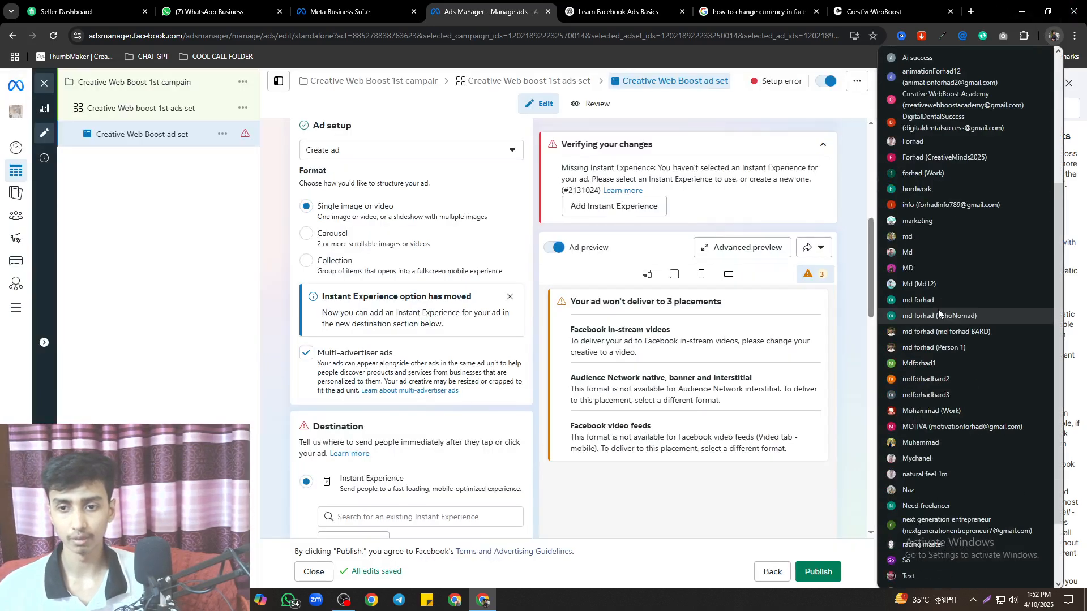
pyautogui.click(939, 309)
pyautogui.hotkey('ctrl', 'v')
pyautogui.press('Return')
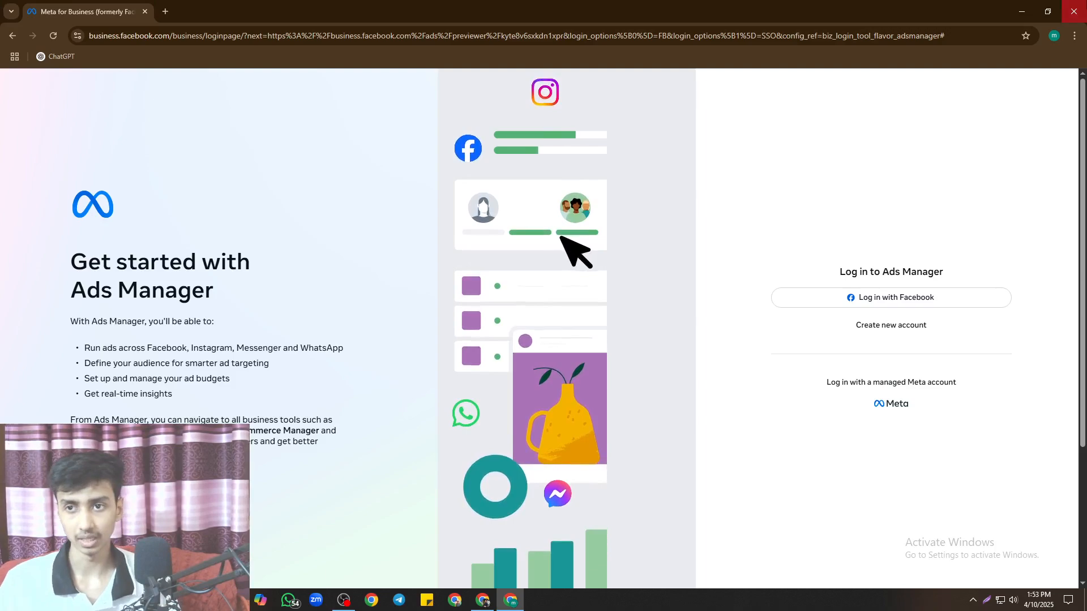
pyautogui.click(1073, 12)
pyautogui.scroll(-4, 317, 385)
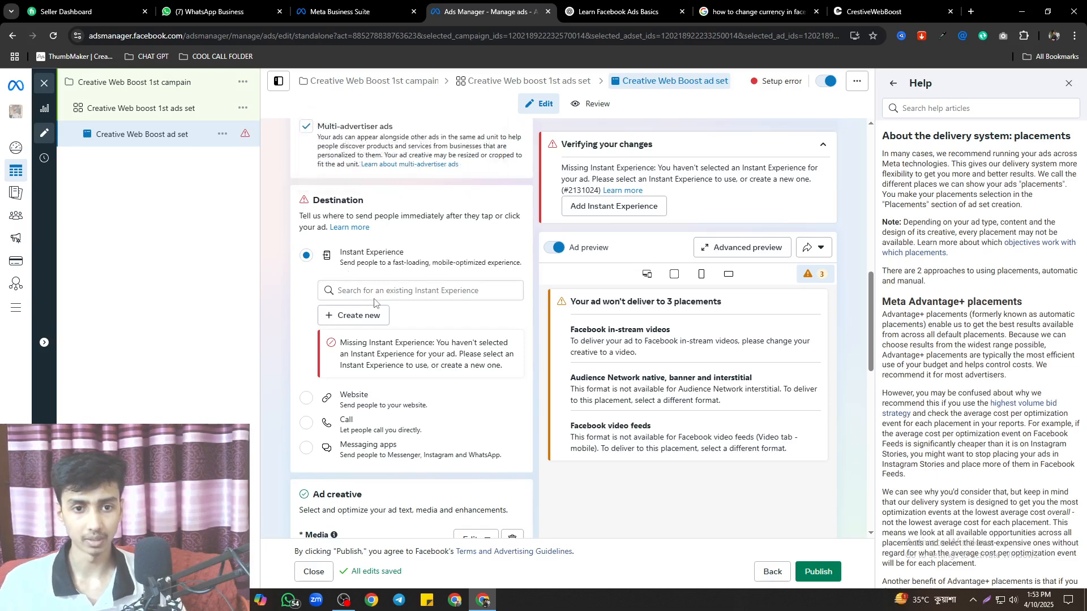
pyautogui.click(306, 398)
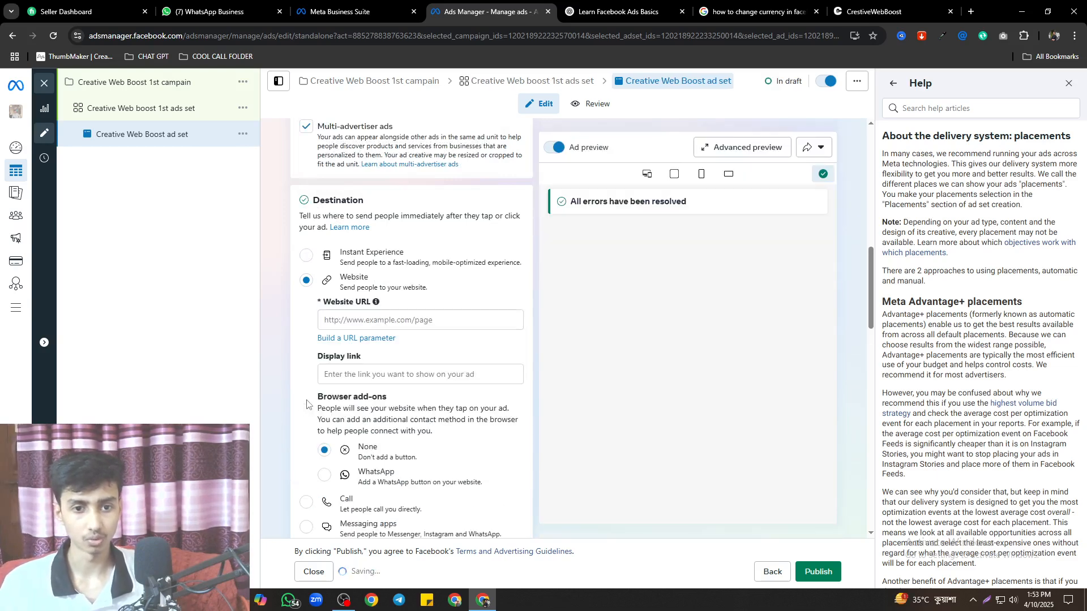
pyautogui.click(341, 394)
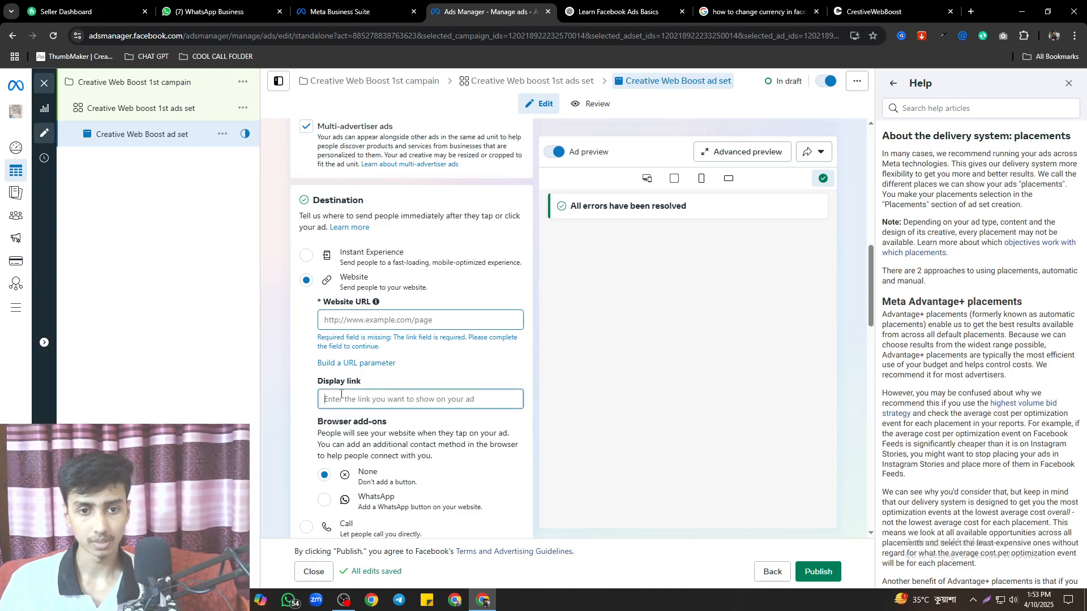
pyautogui.click(883, 11)
pyautogui.click(85, 36)
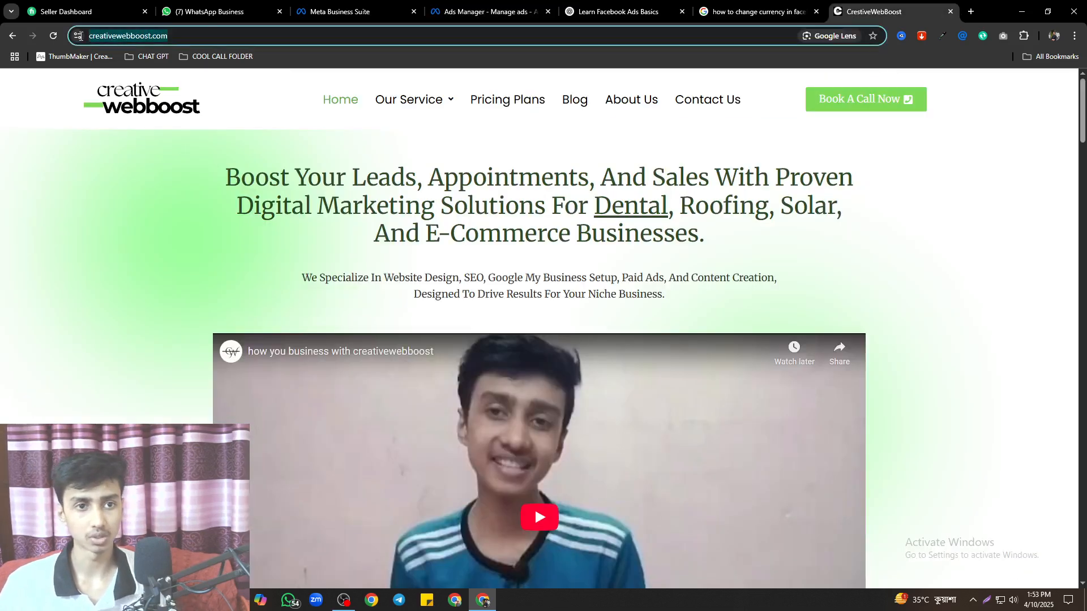
pyautogui.click(362, 8)
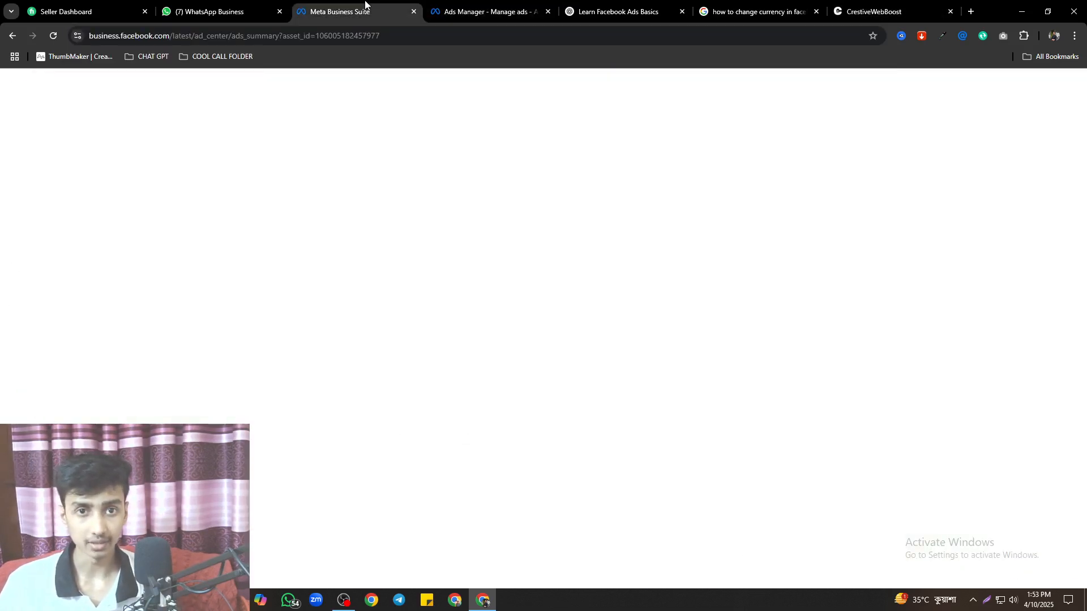
pyautogui.click(477, 5)
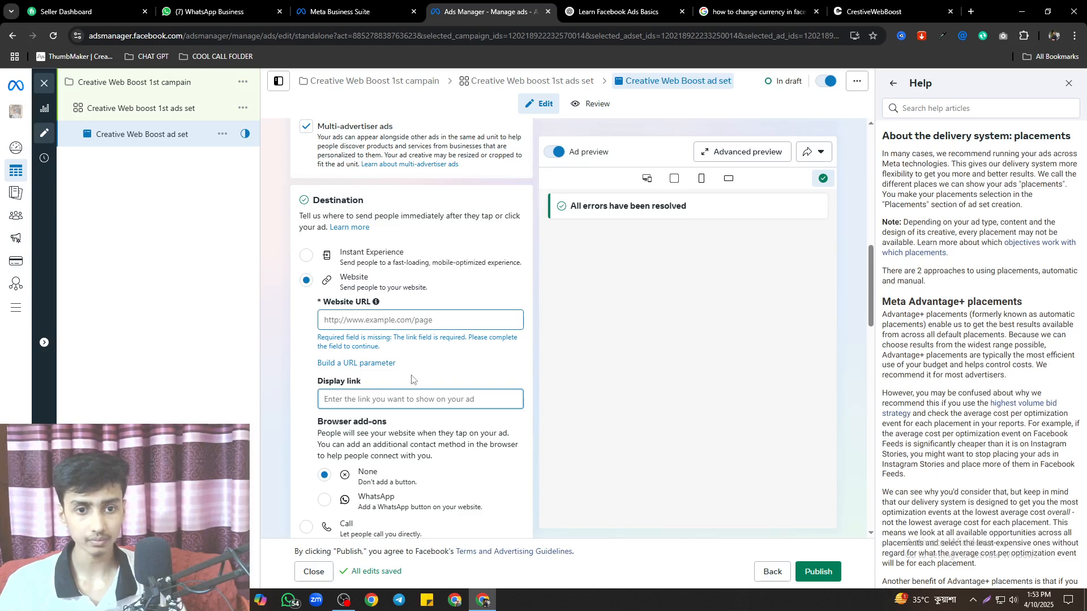
pyautogui.hotkey('ctrl', 'v')
pyautogui.click(364, 321)
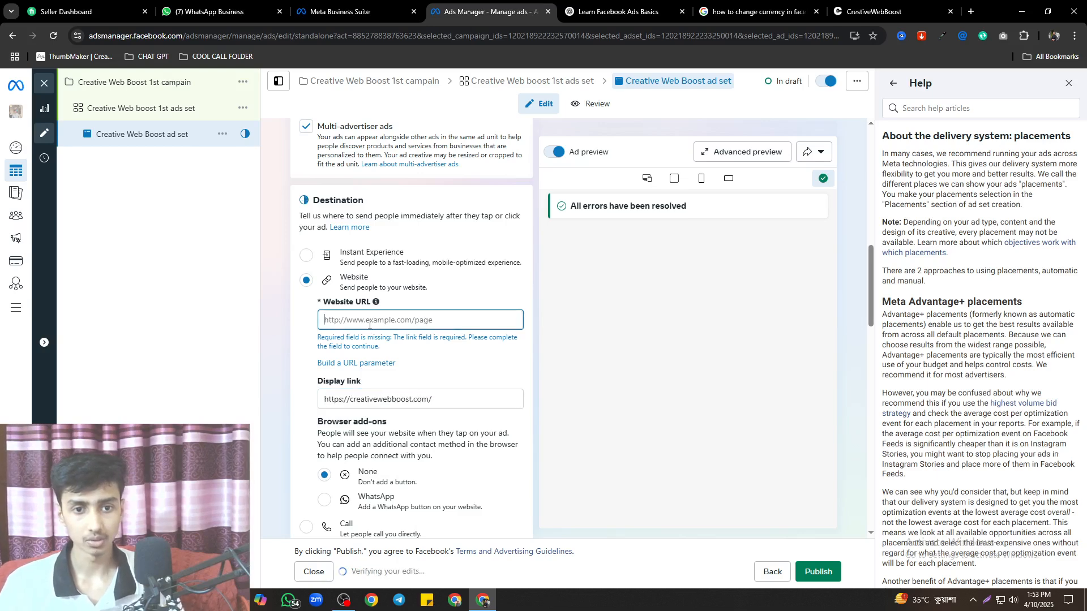
pyautogui.hotkey('ctrl', 'v')
# Replace the display link with "Learn More", turn on the ad preview, and view the square placement format
pyautogui.moveTo(433, 399); pyautogui.dragTo(295, 392)
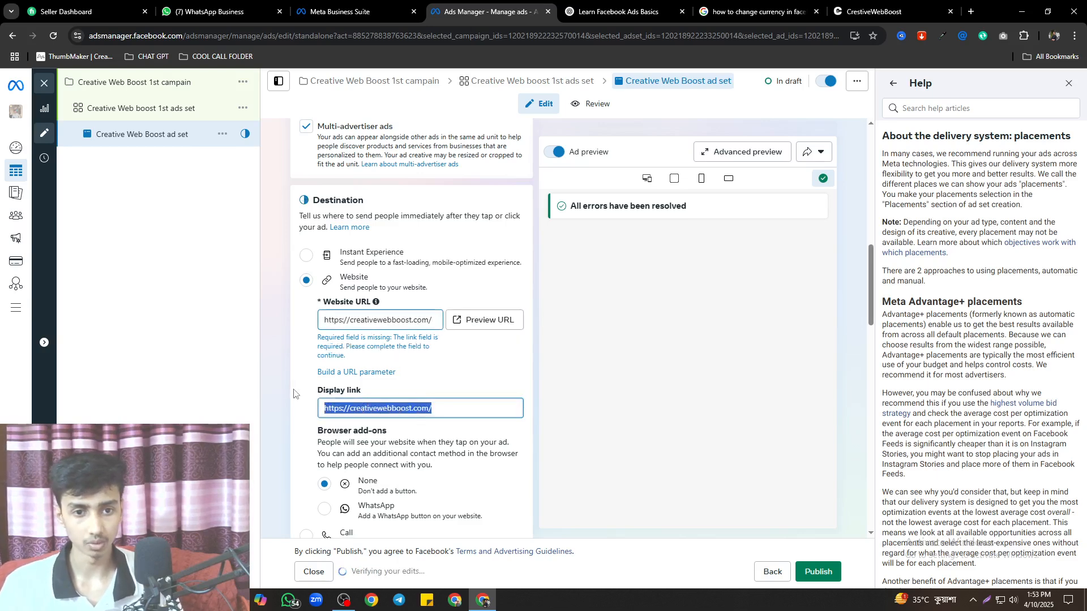
pyautogui.write('L')
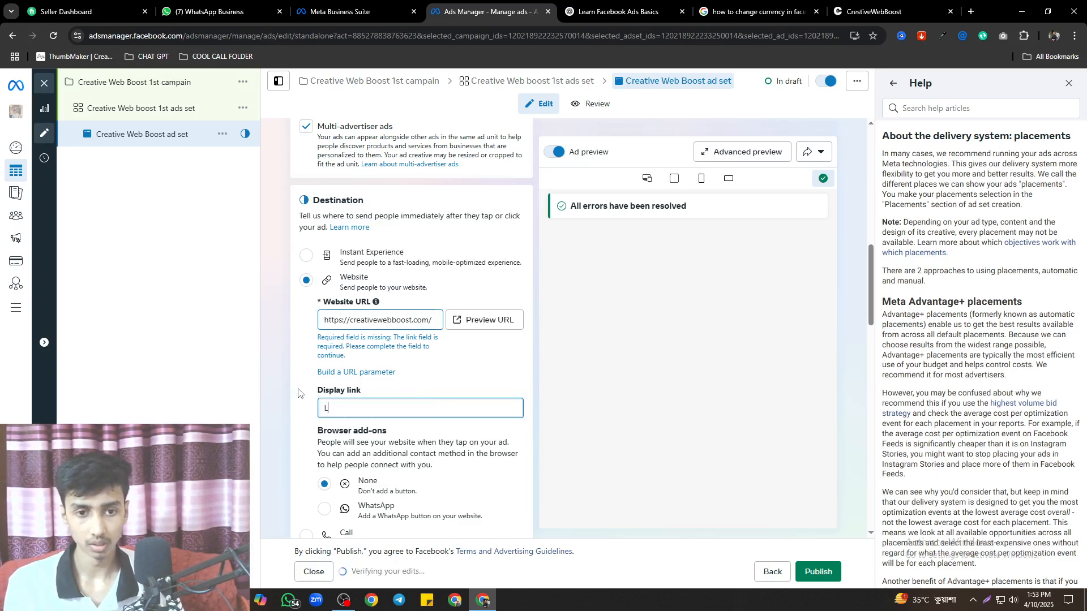
pyautogui.write('ea')
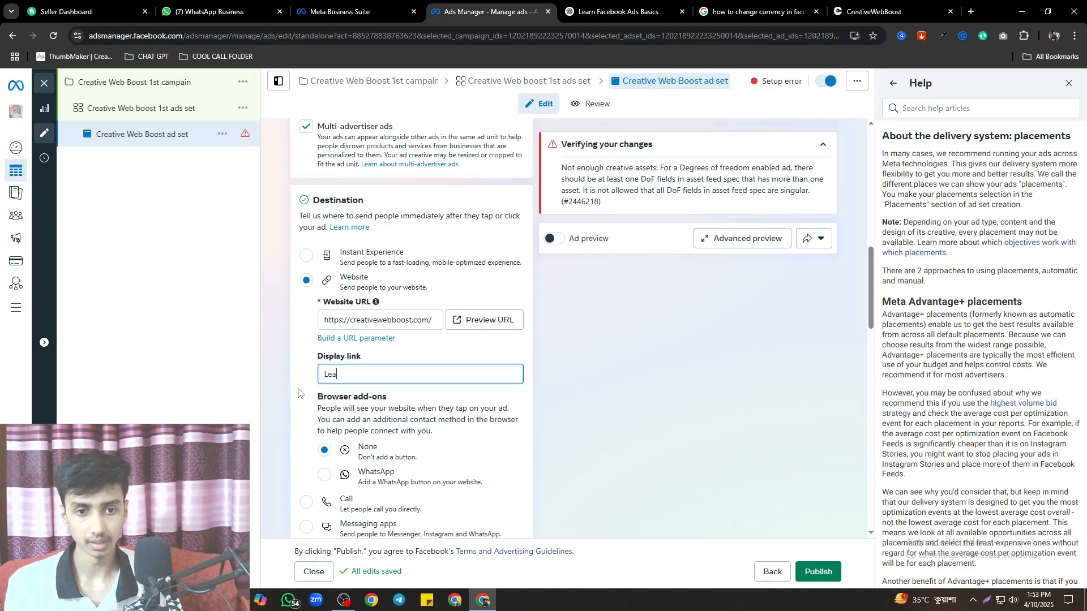
pyautogui.write('rn m')
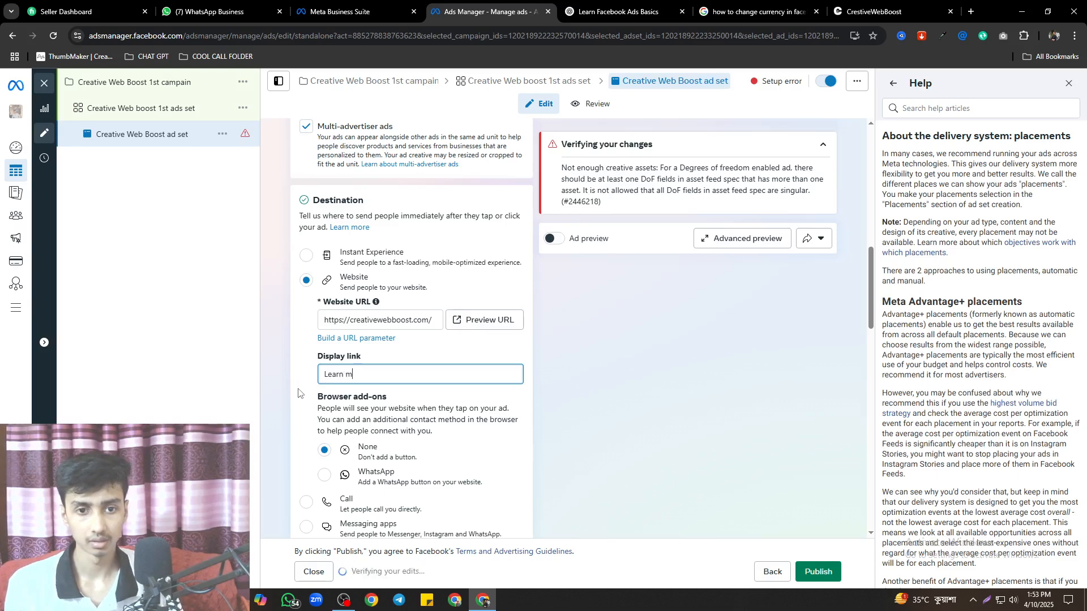
pyautogui.write('Or')
pyautogui.press('BackSpace')
pyautogui.press('BackSpace')
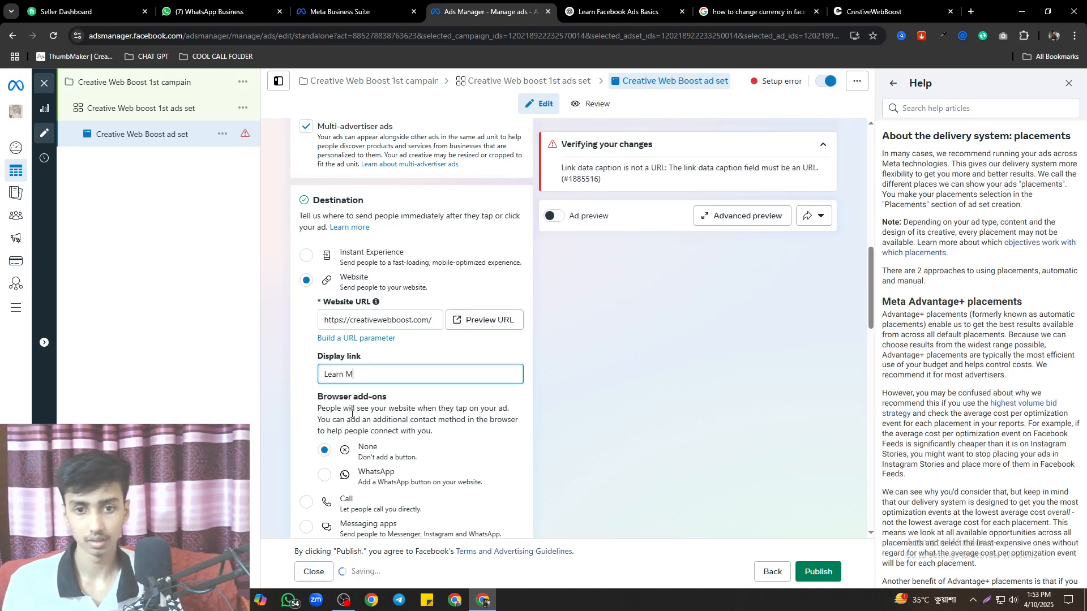
pyautogui.write('ore')
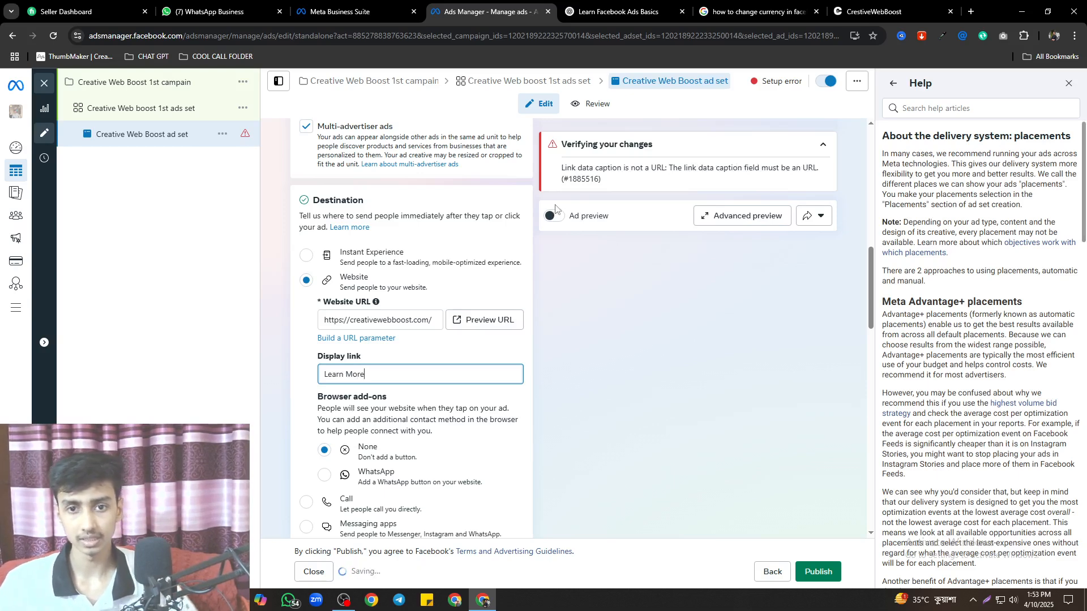
pyautogui.click(554, 215)
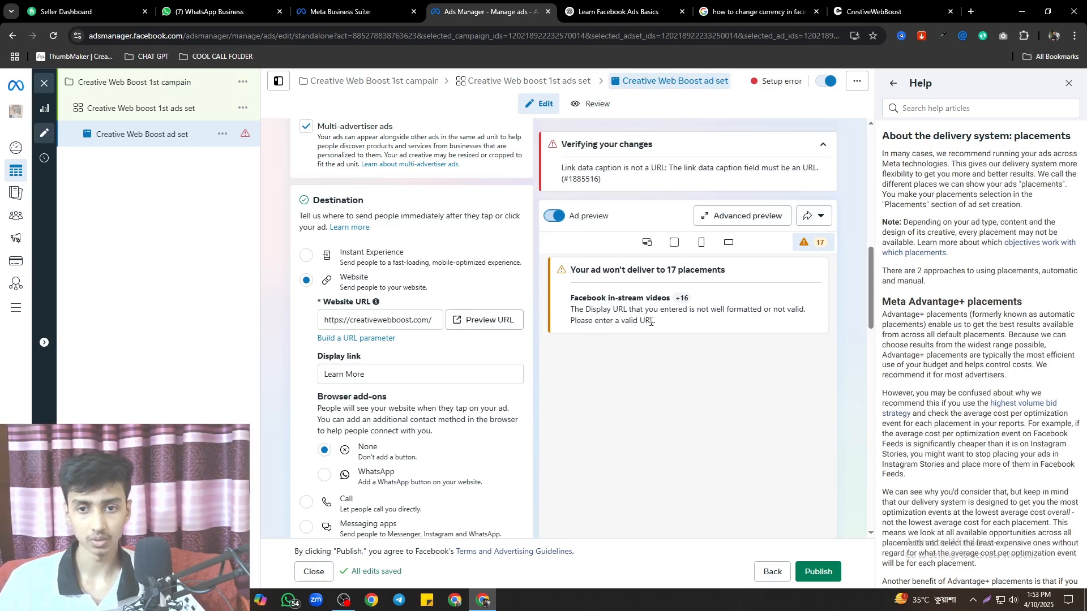
pyautogui.click(674, 243)
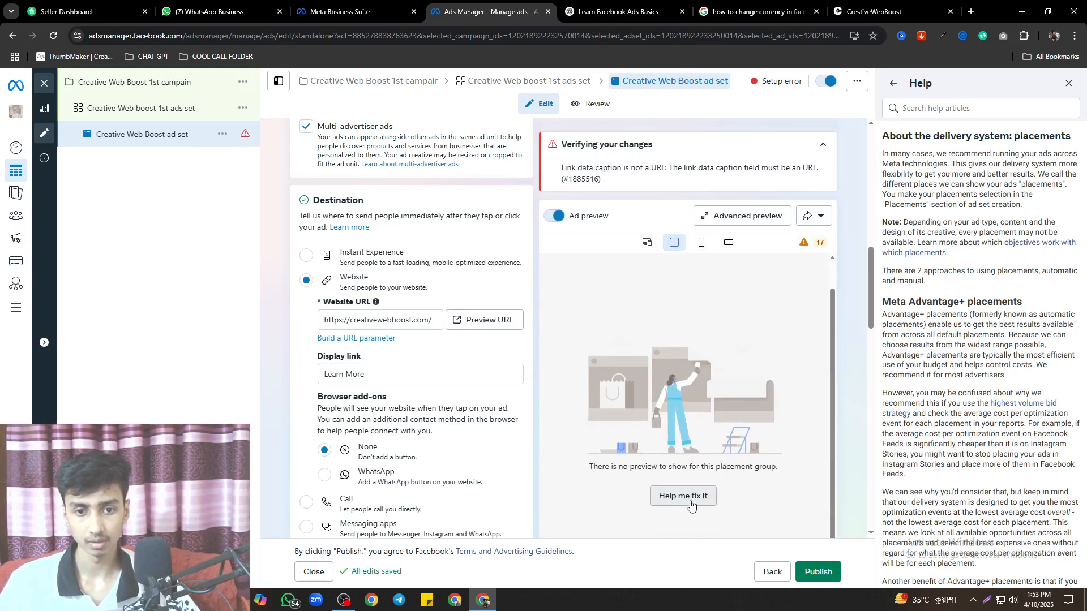
# Enter "Grow Your business with creative web boost" as the ad's headline
pyautogui.scroll(-2, 387, 450)
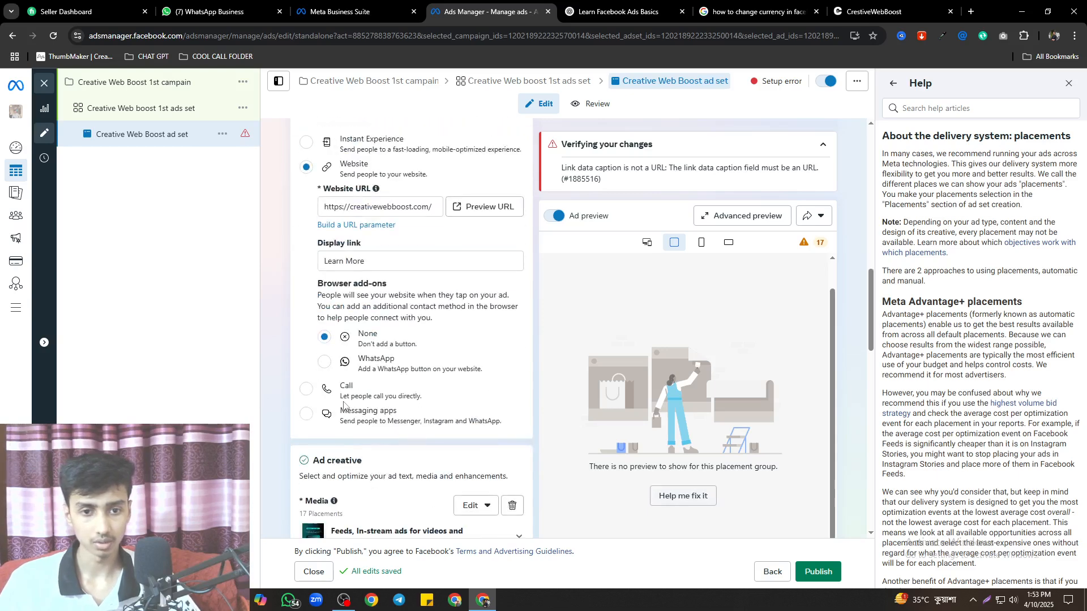
pyautogui.scroll(-2, 372, 404)
pyautogui.scroll(-8, 415, 367)
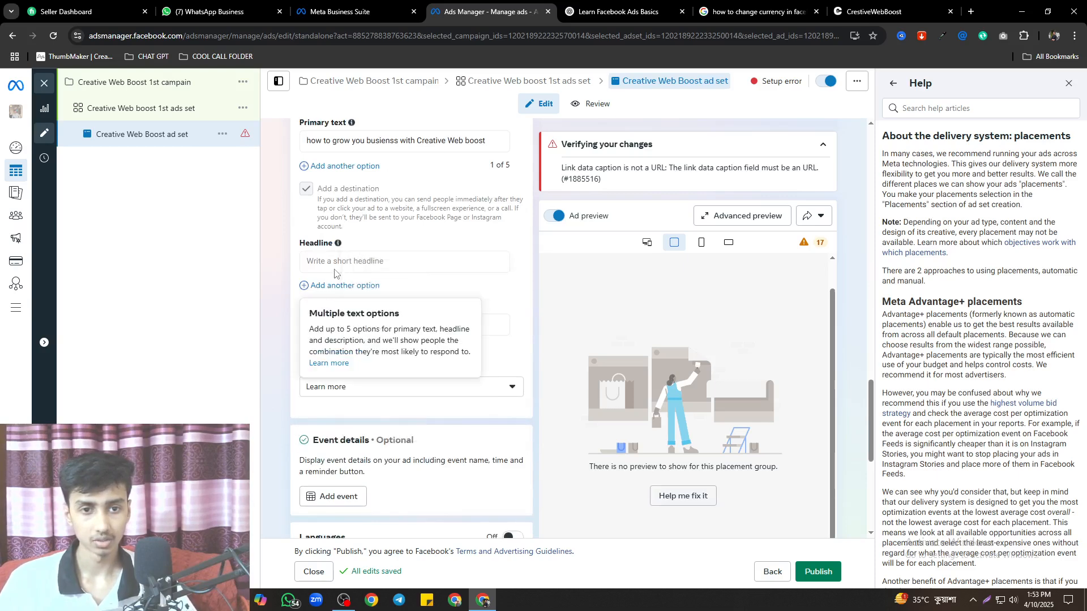
pyautogui.click(357, 263)
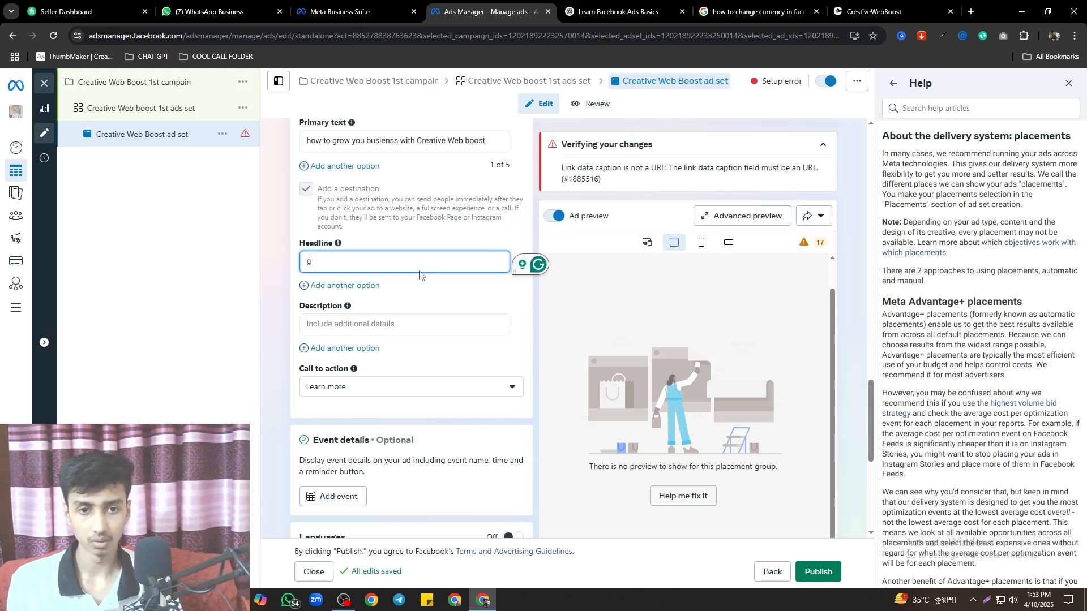
pyautogui.write('g')
pyautogui.press('BackSpace')
pyautogui.write('Gorw')
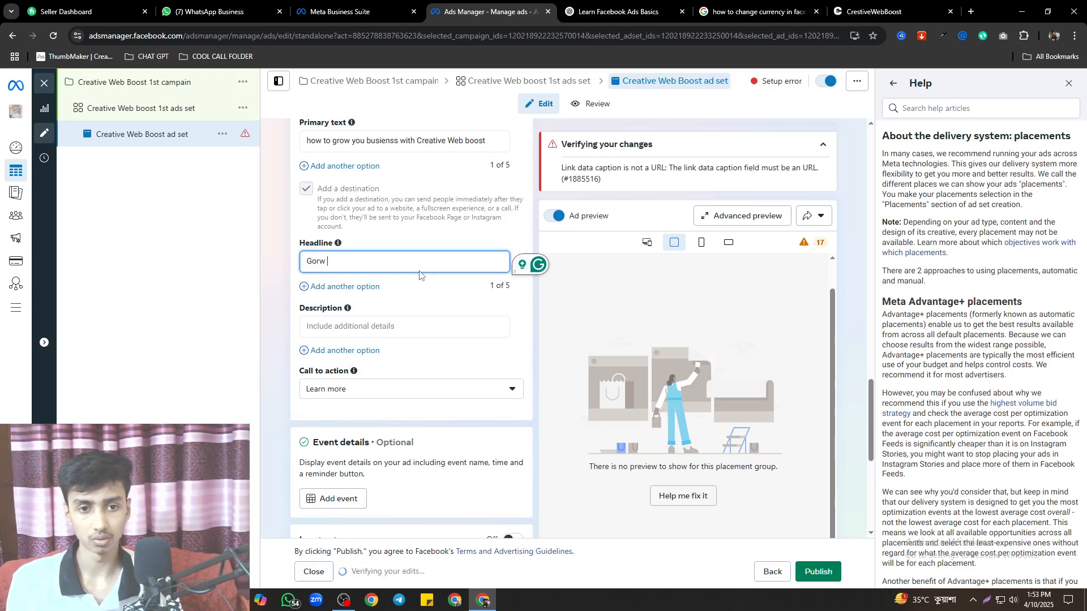
pyautogui.write(' yo')
pyautogui.press('BackSpace')
pyautogui.press('BackSpace')
pyautogui.press('BackSpace')
pyautogui.press('BackSpace')
pyautogui.press('BackSpace')
pyautogui.press('BackSpace')
pyautogui.write('r')
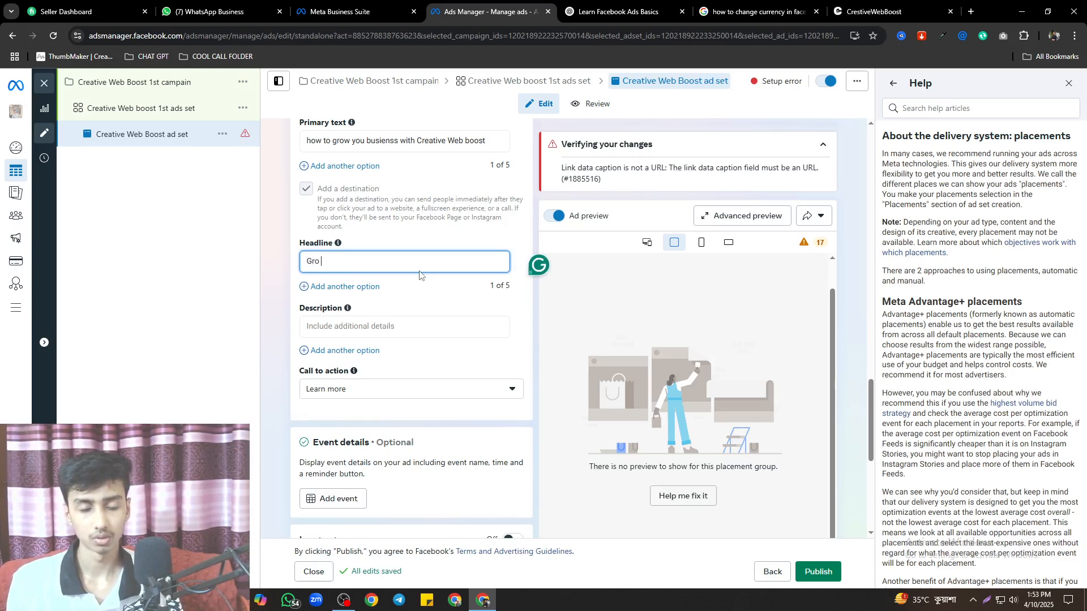
pyautogui.write('ow YOur')
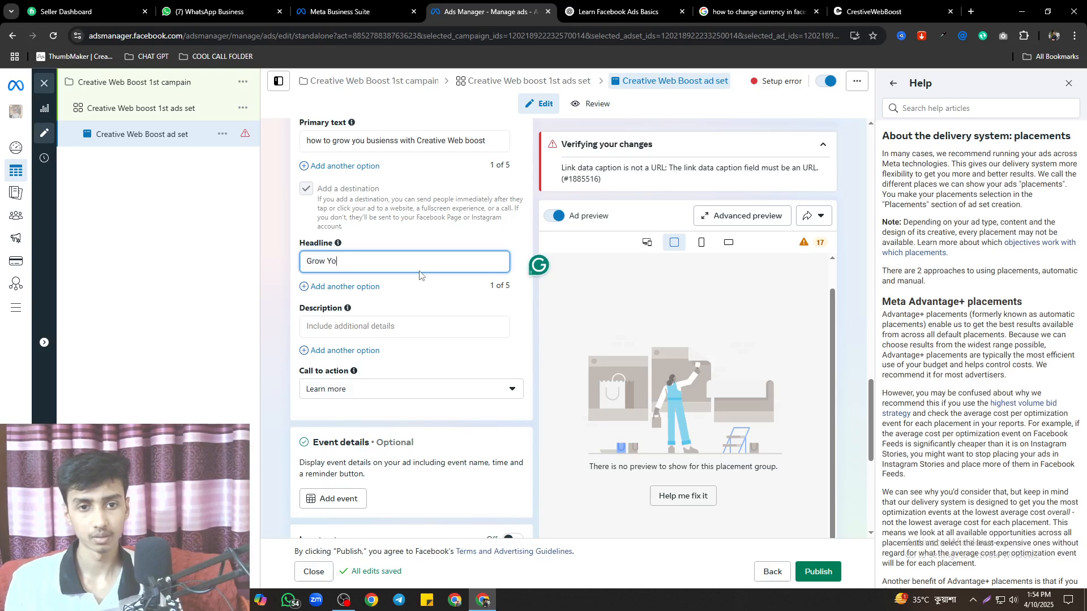
pyautogui.write(' b')
pyautogui.write('siness with c')
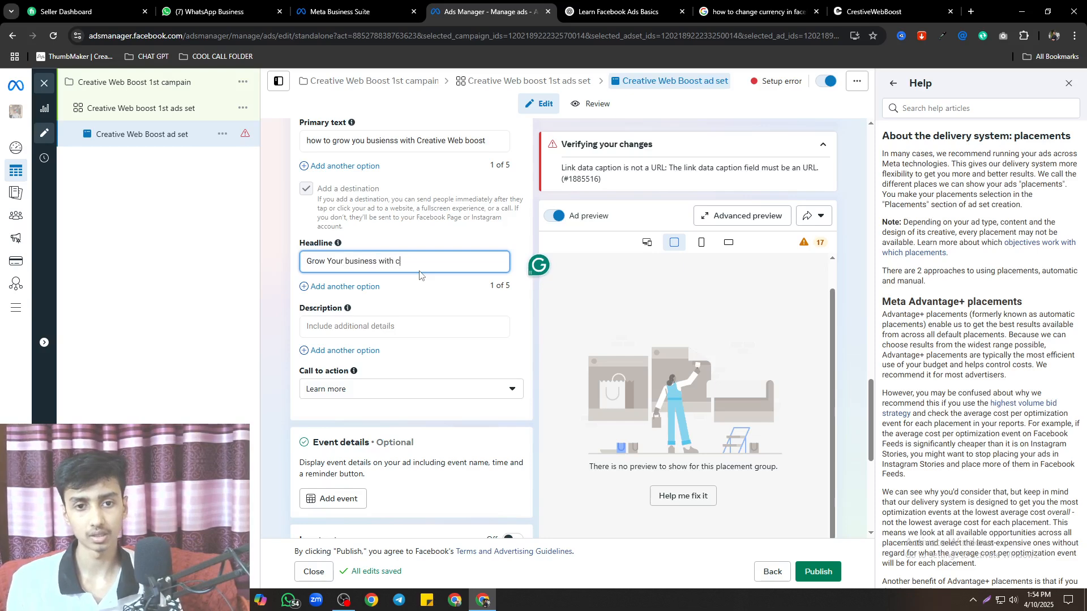
pyautogui.press('BackSpace')
pyautogui.press('BackSpace')
pyautogui.press('BackSpace')
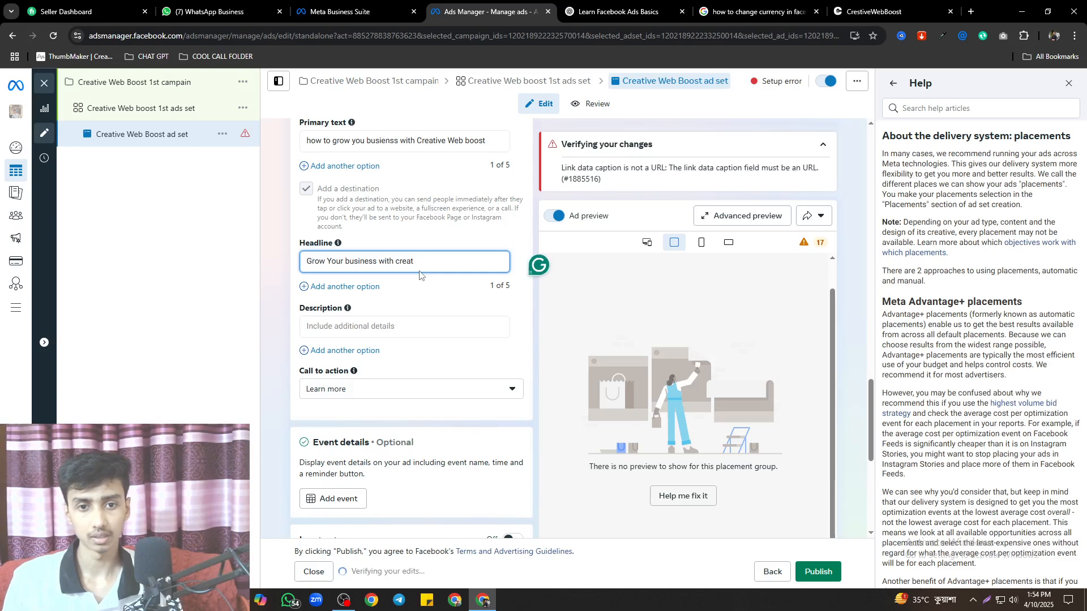
pyautogui.write('ive web boos')
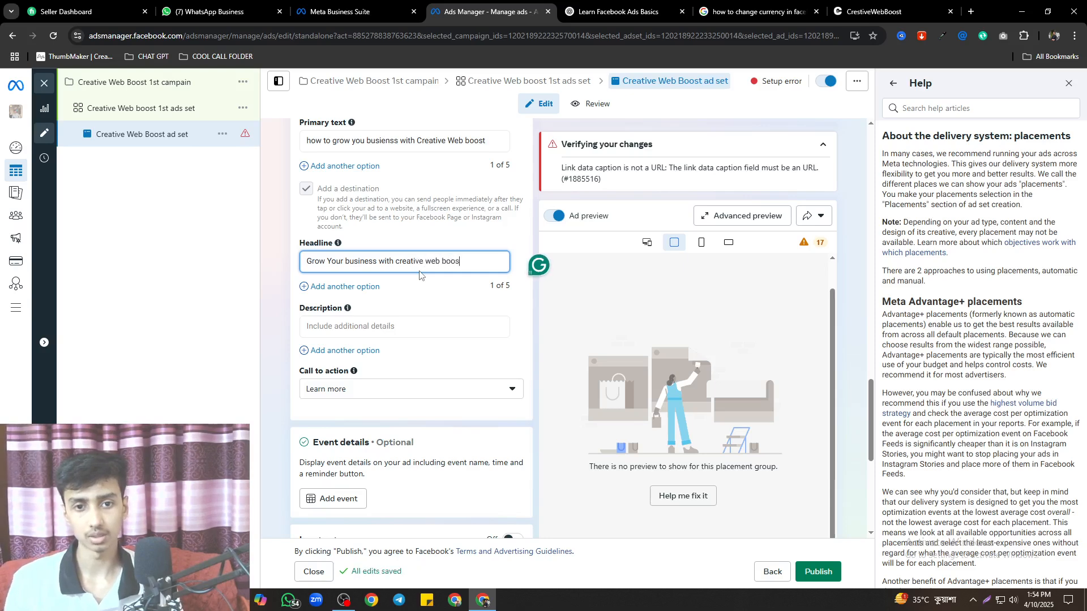
pyautogui.write('t')
# Copy the headline text into the description and set the call to action to Book now
pyautogui.click(360, 327)
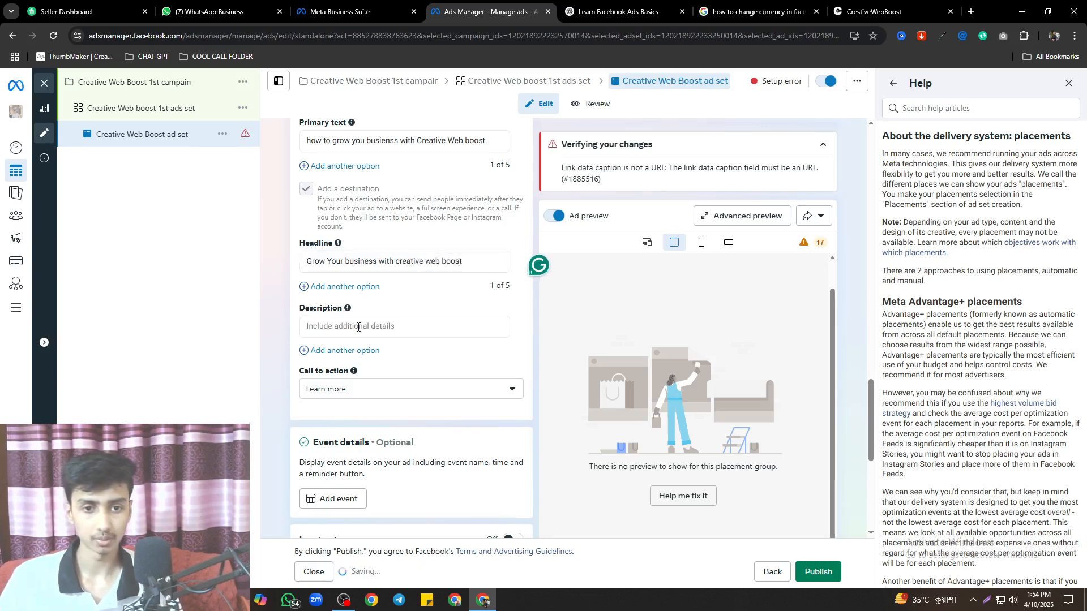
pyautogui.click(360, 261)
pyautogui.hotkey('ctrl', 'a')
pyautogui.hotkey('ctrl', 'c')
pyautogui.click(337, 330)
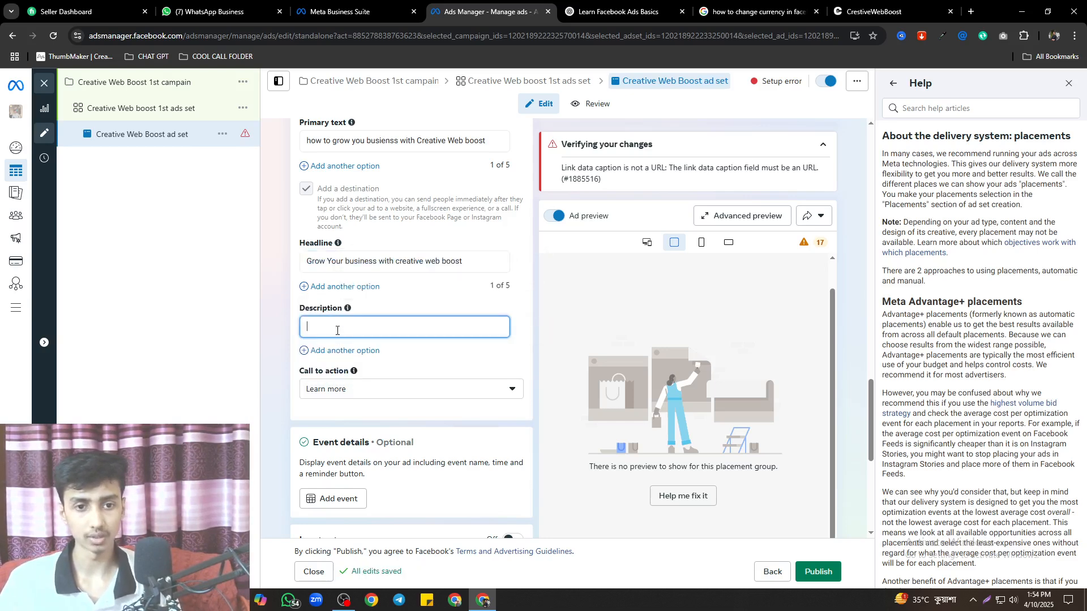
pyautogui.hotkey('ctrl', 'v')
pyautogui.click(488, 393)
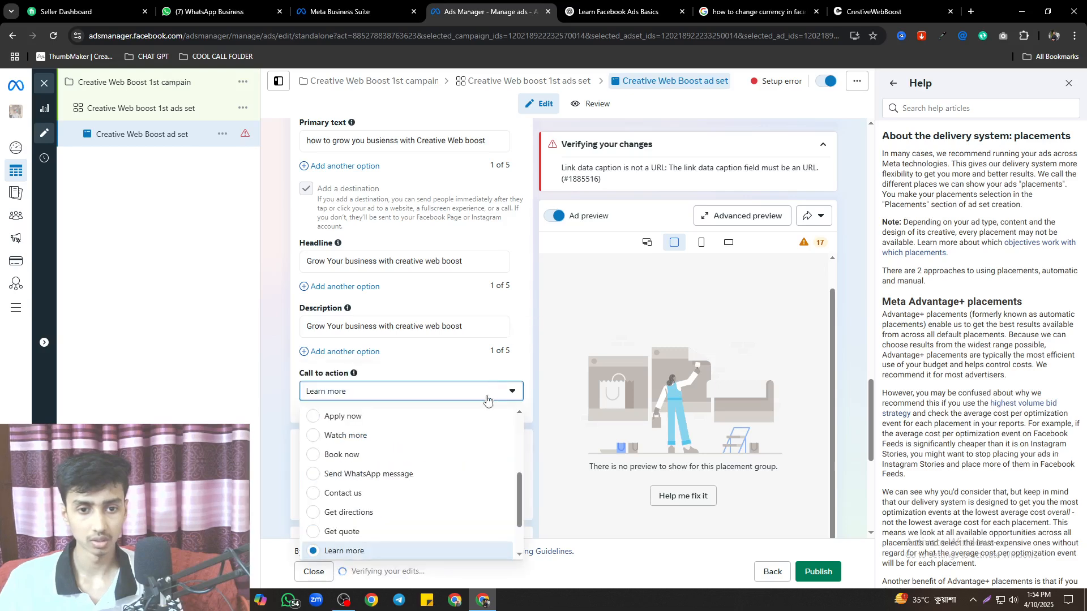
pyautogui.click(343, 465)
# Review the event details, languages and tracking sections, and examine the ad's placement warnings and setup error
pyautogui.scroll(-2, 326, 394)
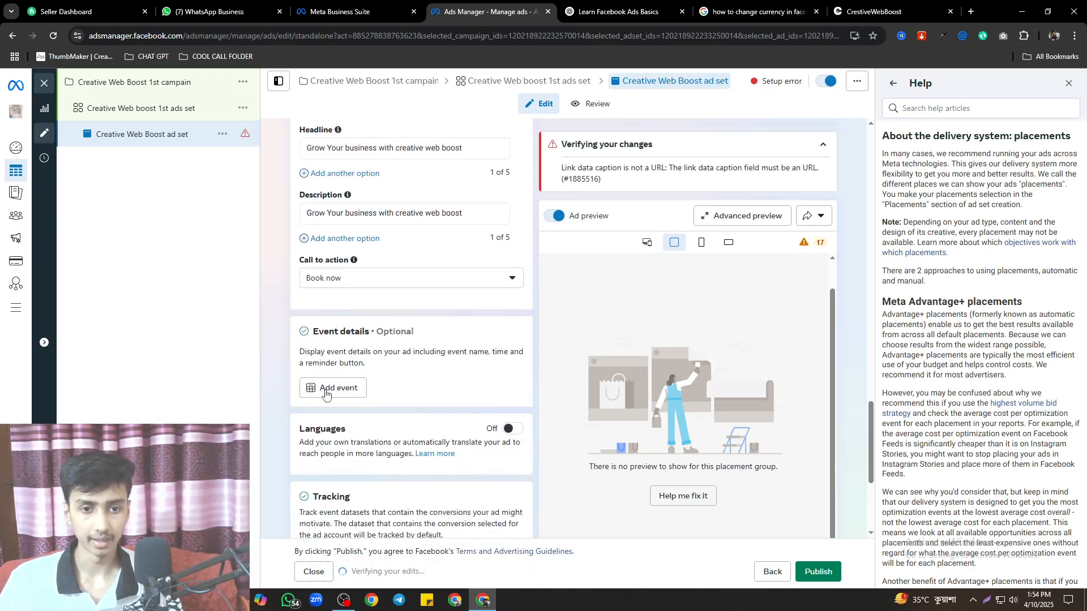
pyautogui.scroll(-2, 385, 423)
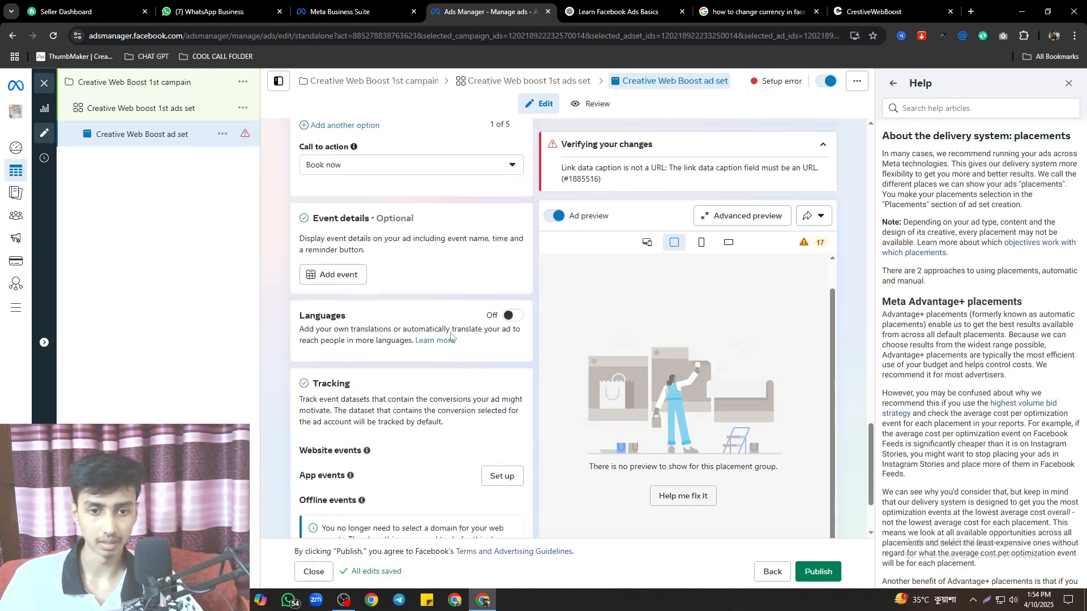
pyautogui.scroll(-2, 385, 423)
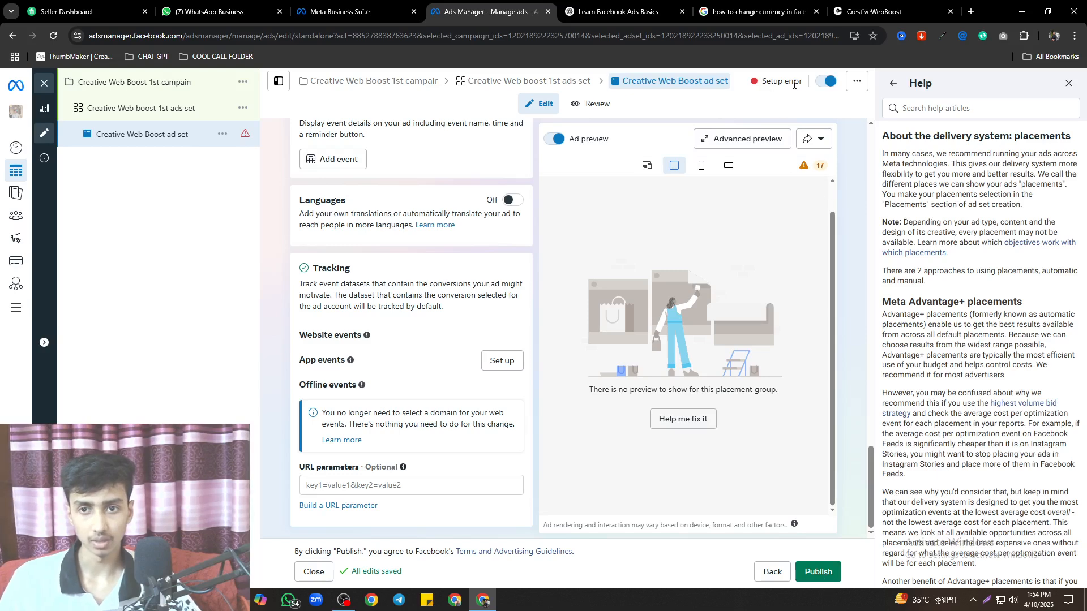
pyautogui.click(819, 166)
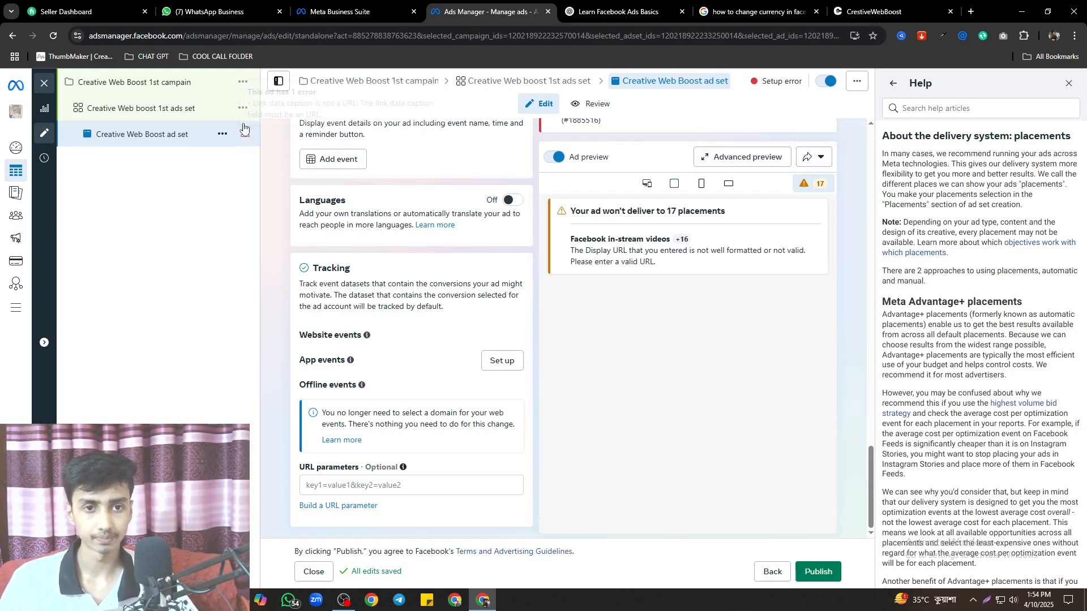
pyautogui.moveTo(249, 136)
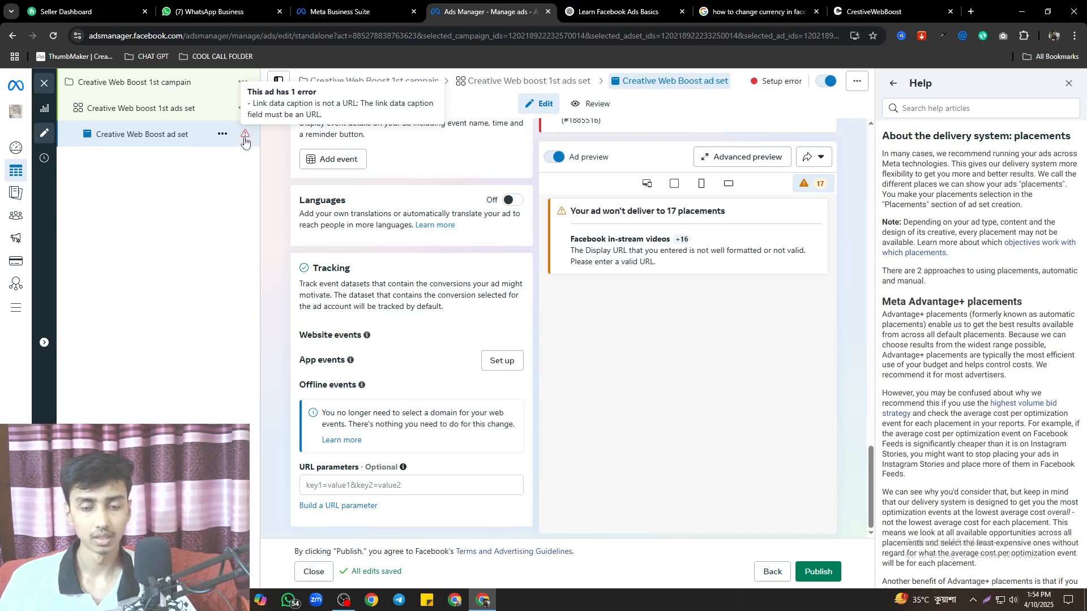
pyautogui.scroll(10, 519, 293)
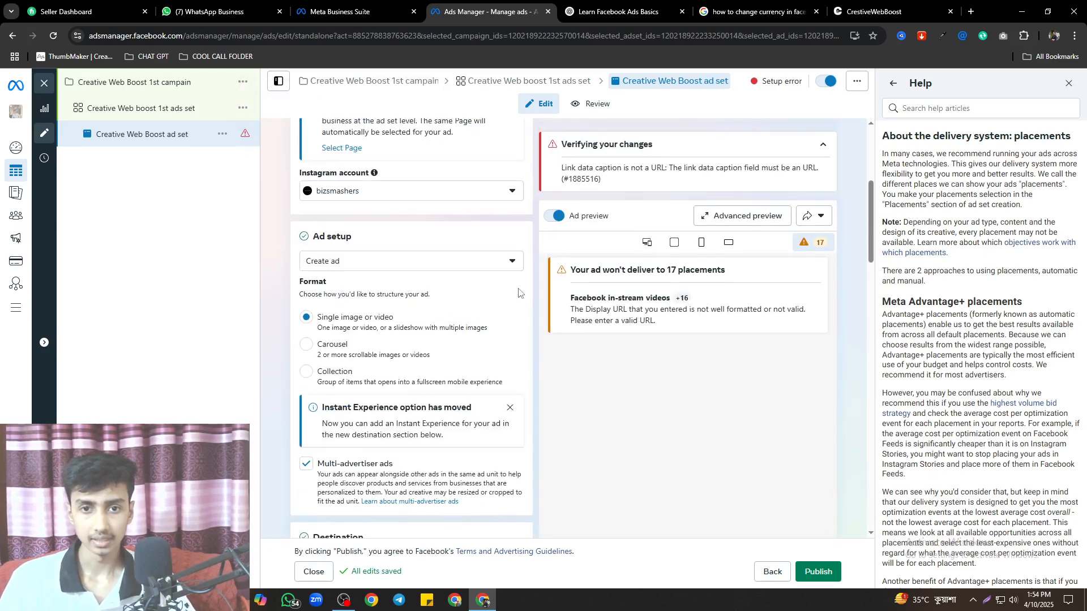
# Check the advanced preview for the feeds, in-stream ads and search results placements, then close it
pyautogui.scroll(5, 519, 292)
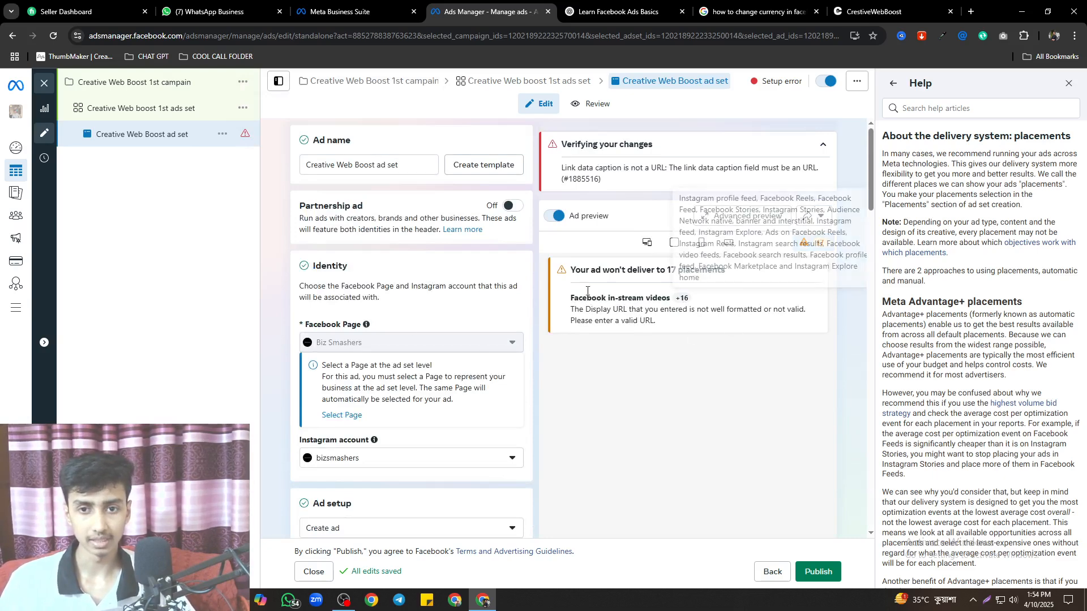
pyautogui.click(708, 222)
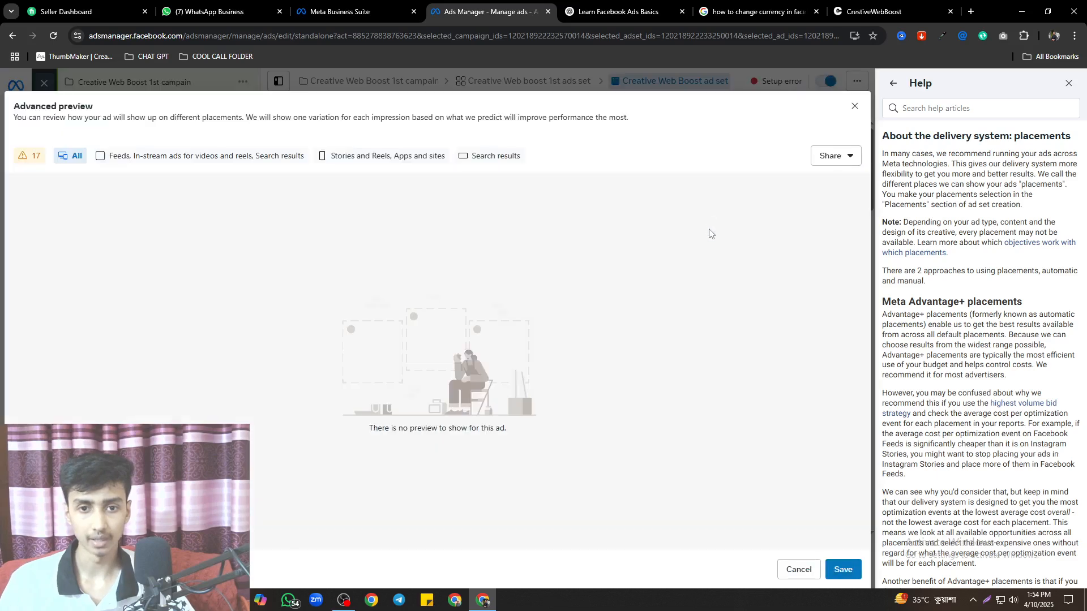
pyautogui.click(286, 157)
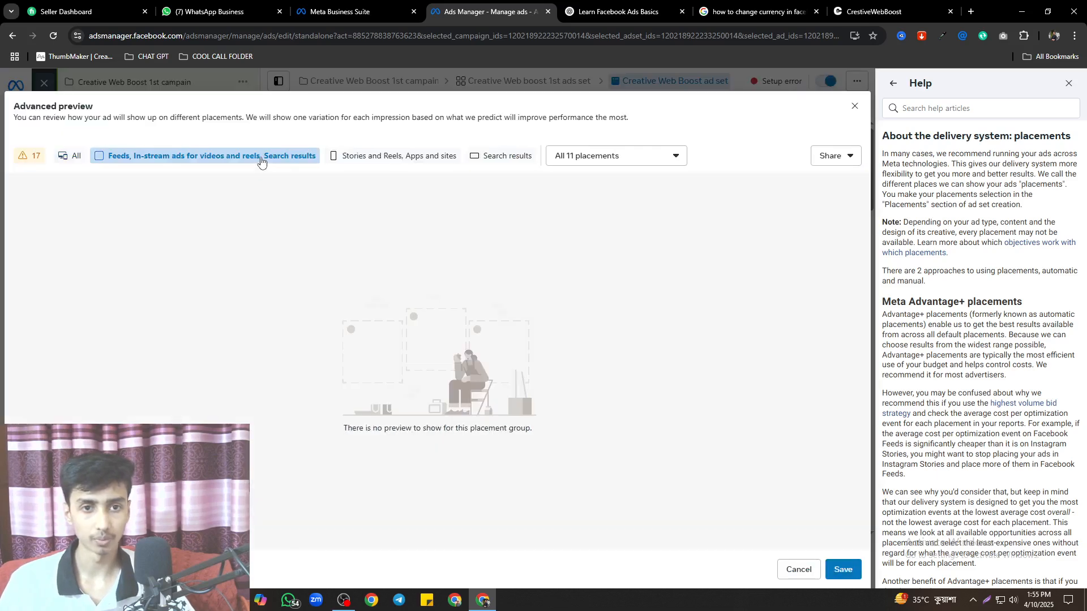
pyautogui.click(855, 107)
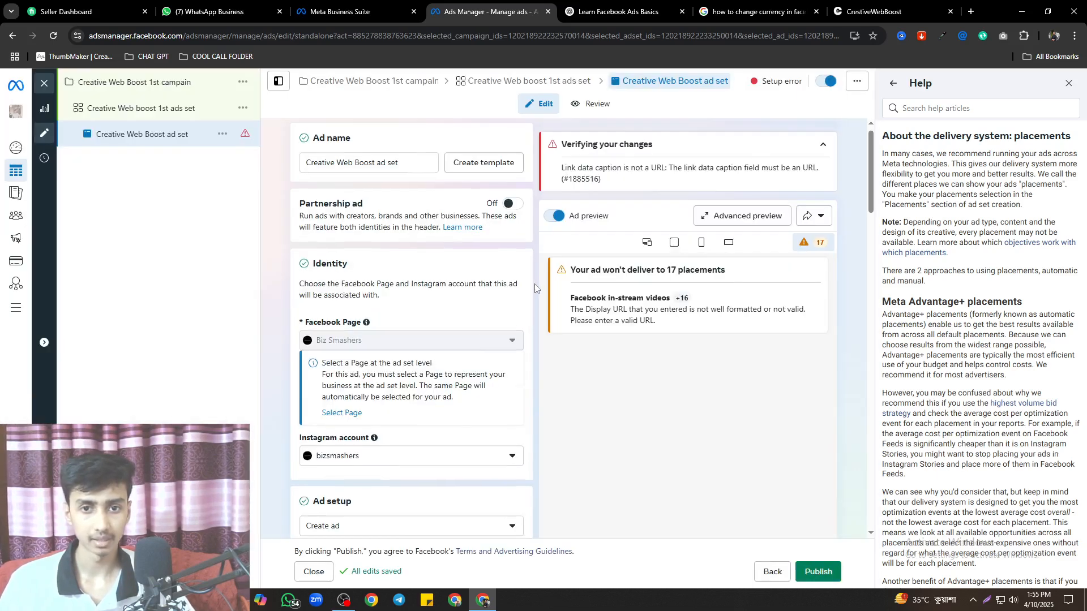
# Shorten the destination website URL to creativewebboost.com, preview the page it opens, and return to the ad editor
pyautogui.scroll(-5, 335, 396)
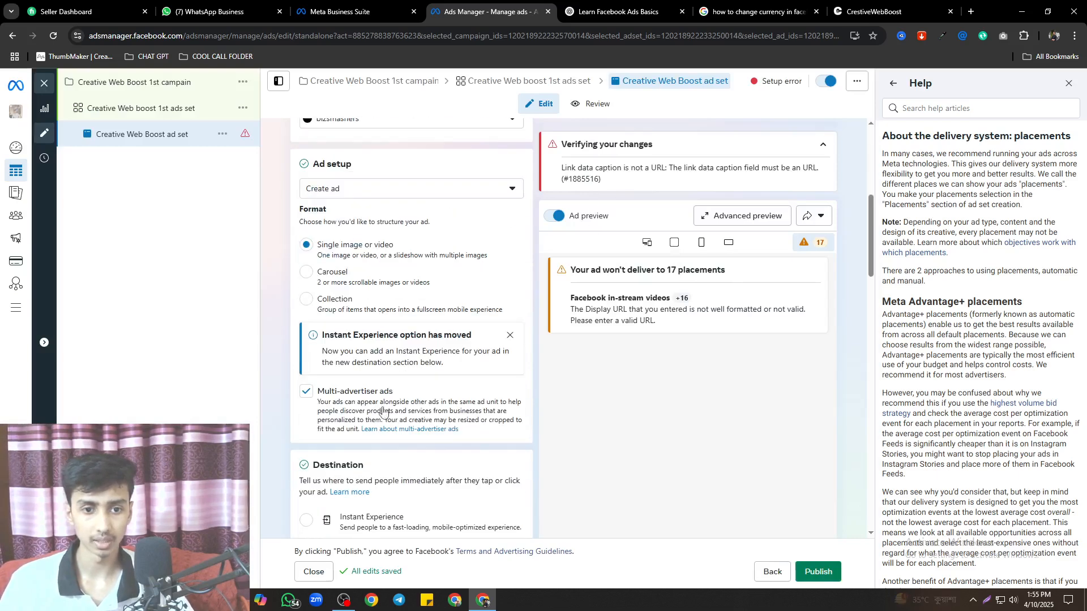
pyautogui.scroll(5, 384, 413)
pyautogui.scroll(-5, 406, 345)
pyautogui.scroll(-4, 403, 333)
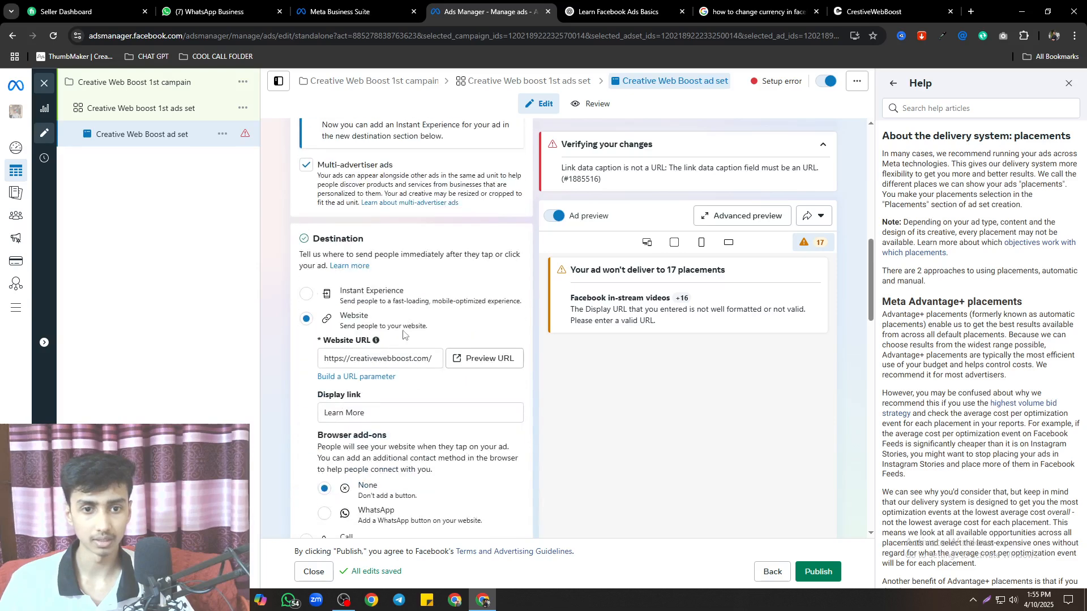
pyautogui.moveTo(350, 358); pyautogui.dragTo(312, 360)
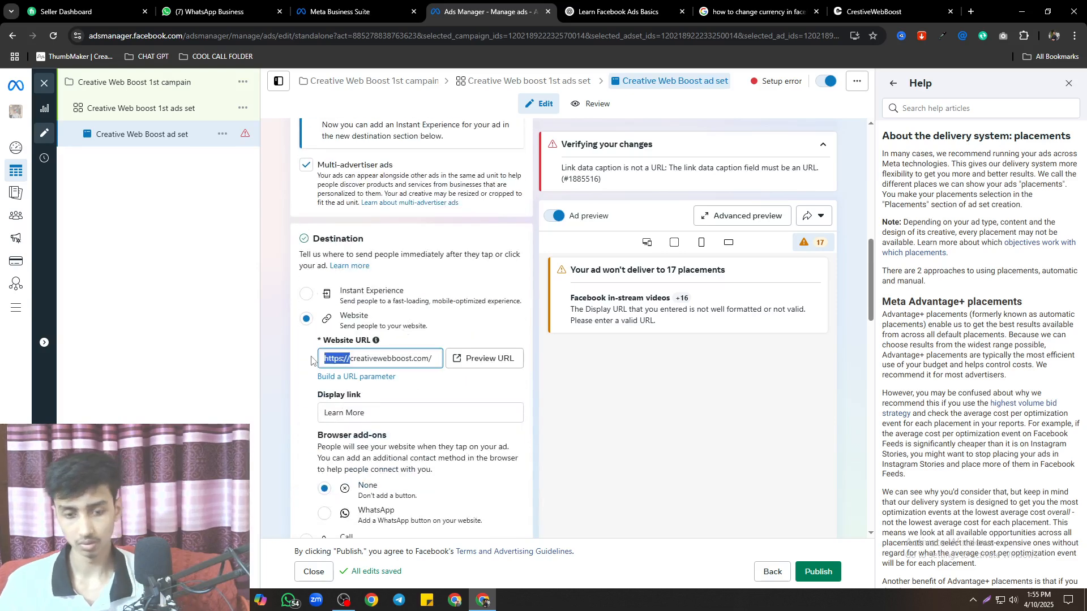
pyautogui.press('BackSpace')
pyautogui.press('End')
pyautogui.press('BackSpace')
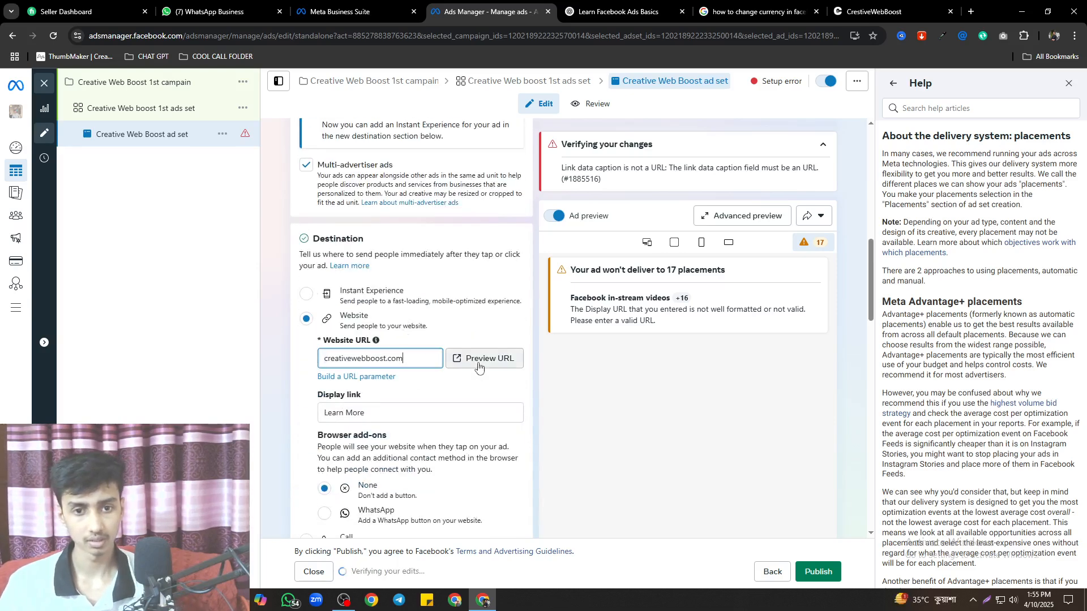
pyautogui.click(471, 361)
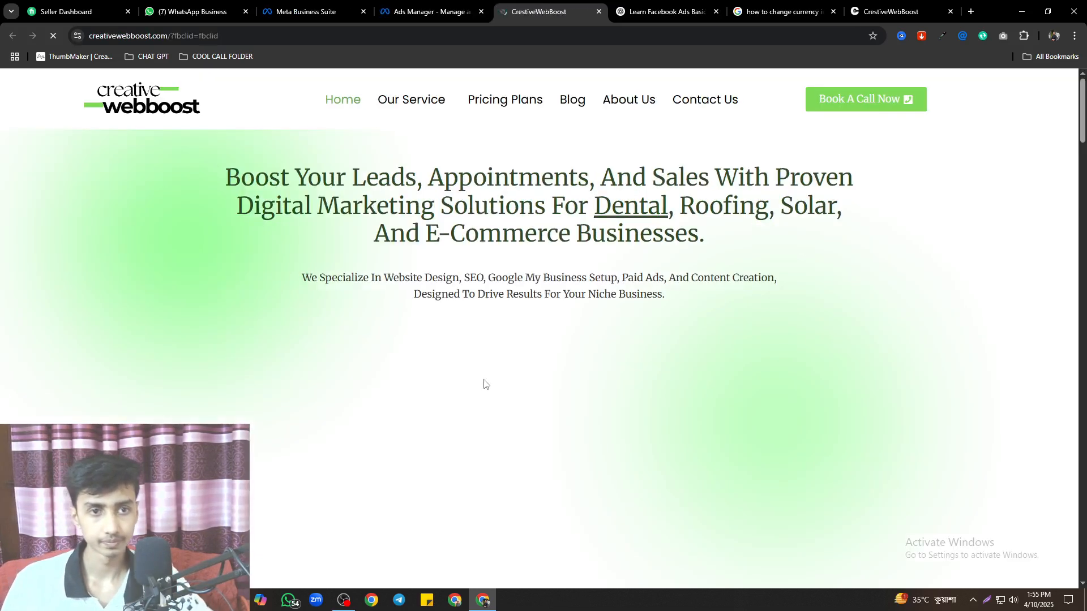
pyautogui.click(421, 12)
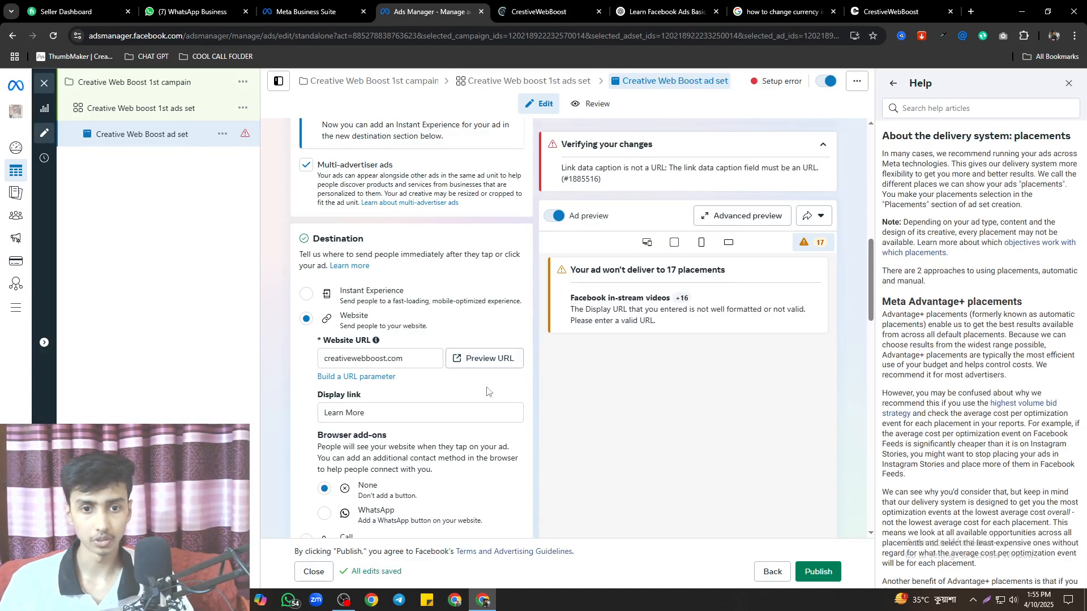
# Choose WhatsApp as the browser add-on for the ad's website destination
pyautogui.scroll(-2, 435, 492)
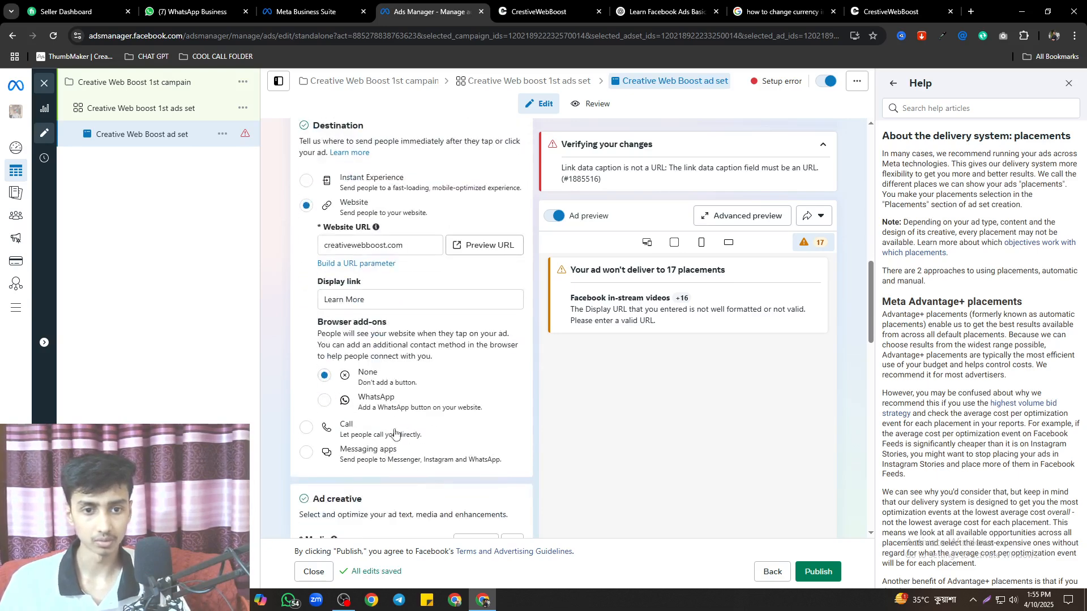
pyautogui.click(324, 401)
pyautogui.scroll(-2, 418, 422)
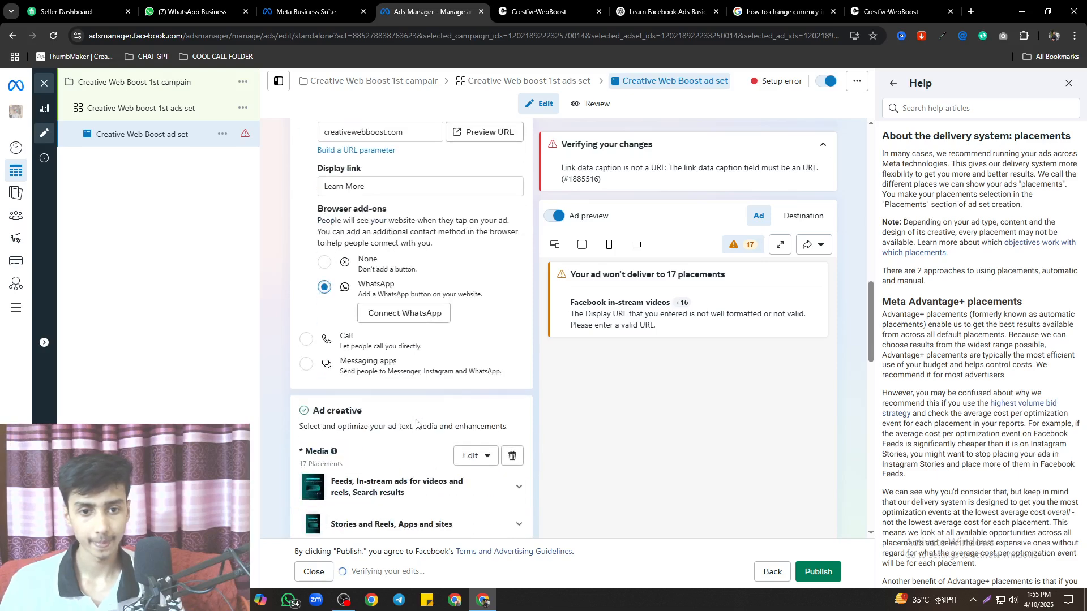
# Copy the setup error text about the link data caption and send it to ChatGPT with the question "what the issu"
pyautogui.scroll(8, 416, 424)
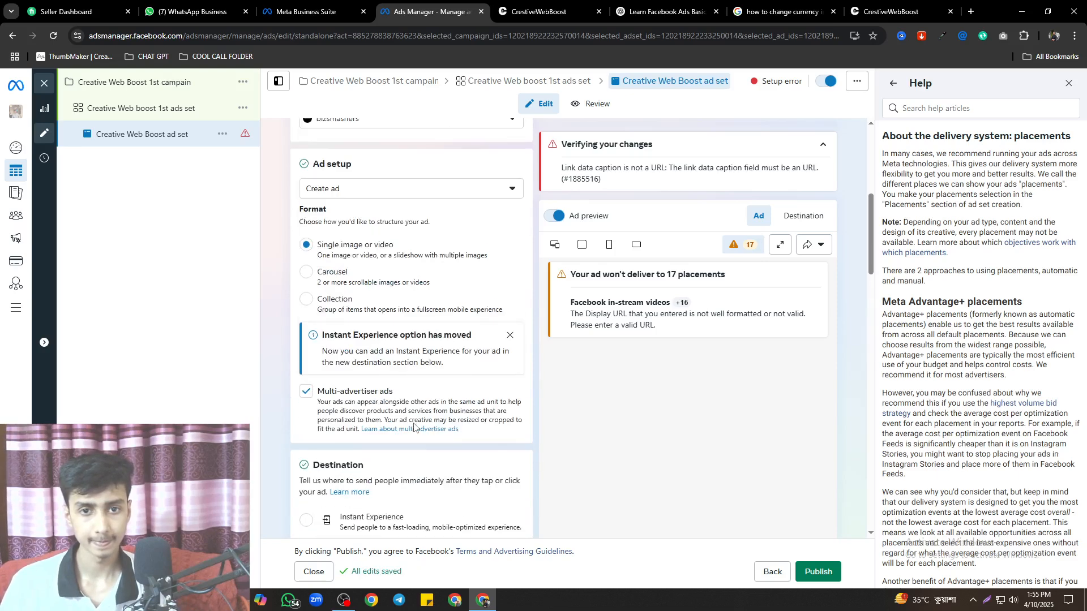
pyautogui.scroll(5, 414, 428)
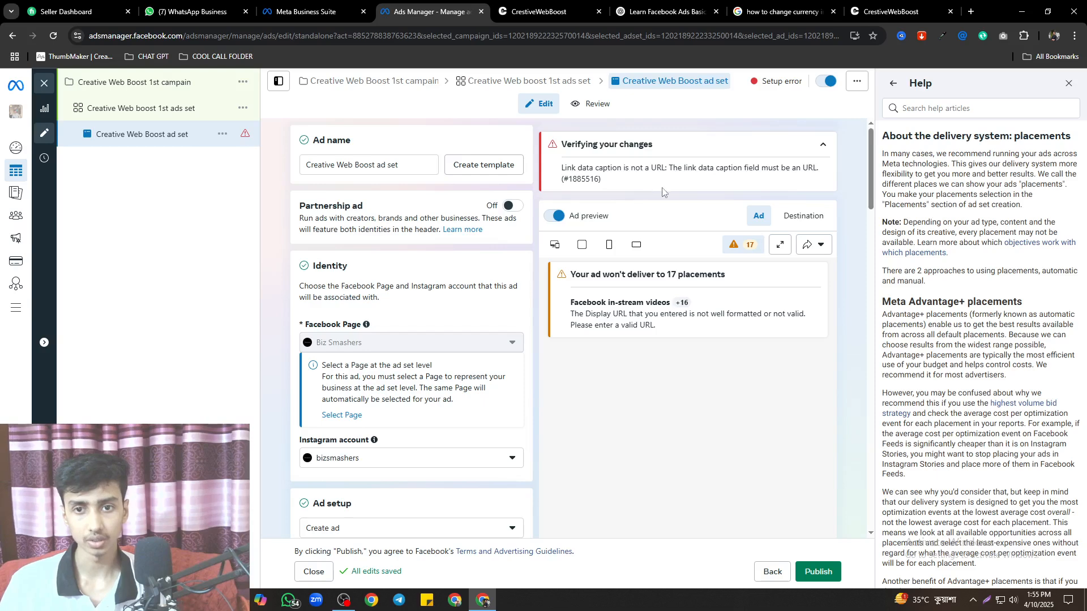
pyautogui.tripleClick(685, 170)
pyautogui.hotkey('ctrl', 'c')
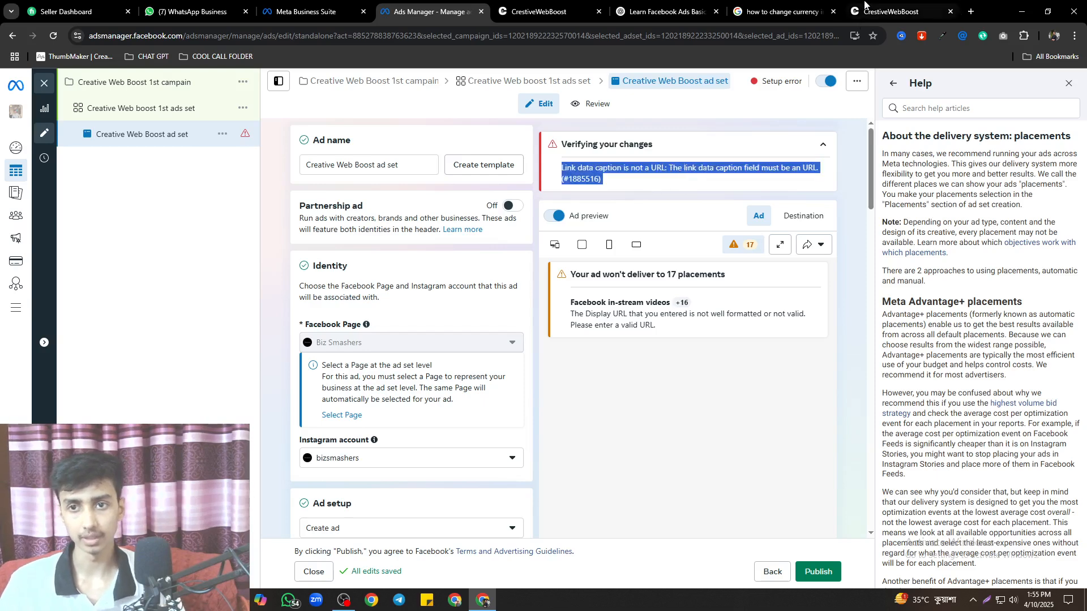
pyautogui.click(900, 11)
pyautogui.click(673, 7)
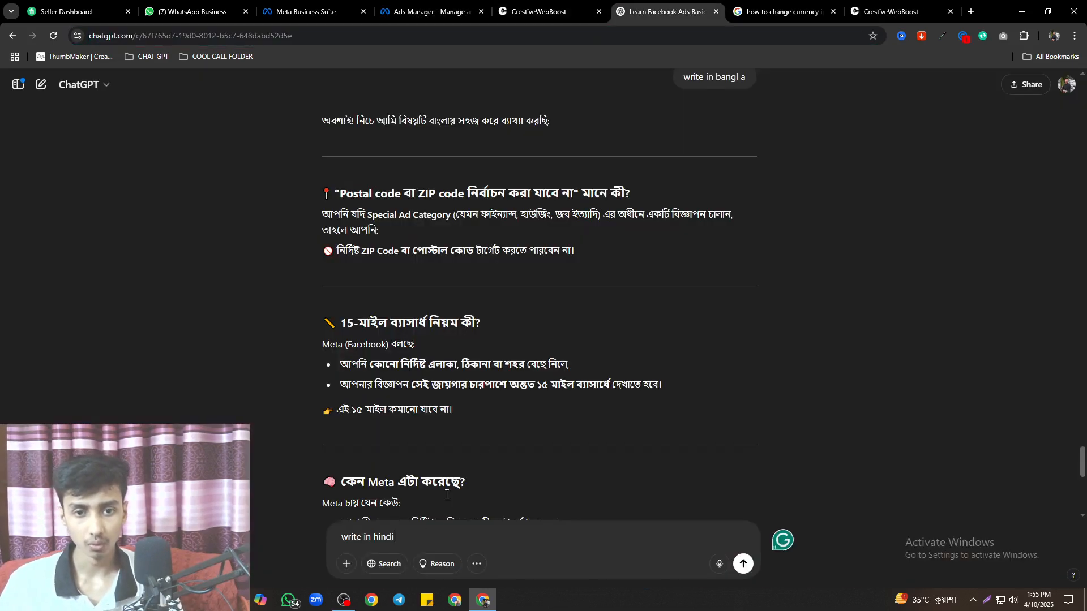
pyautogui.tripleClick(391, 536)
pyautogui.write('what')
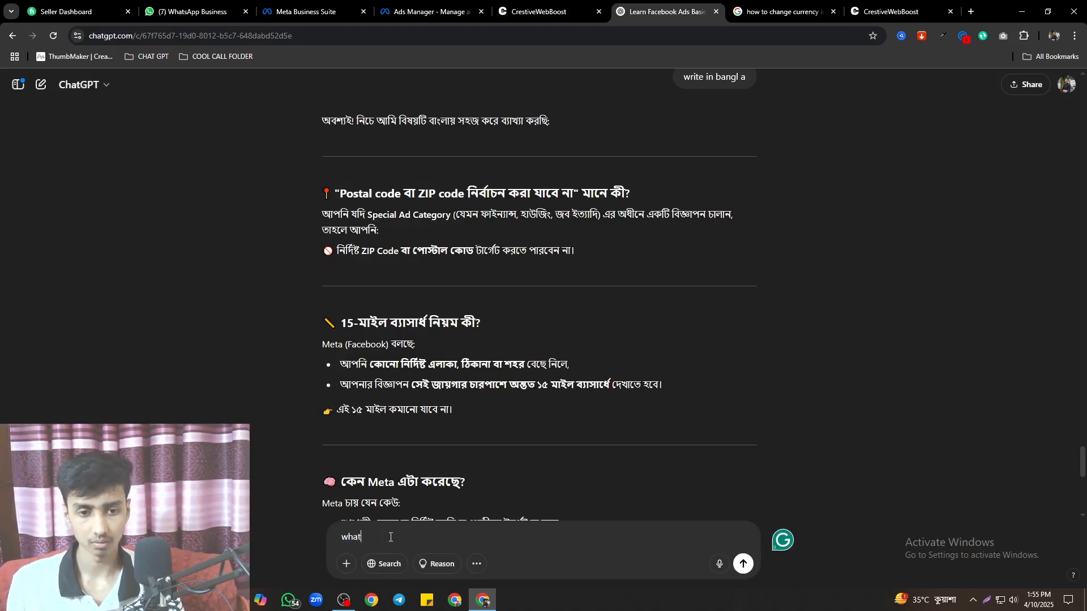
pyautogui.write(' the issu')
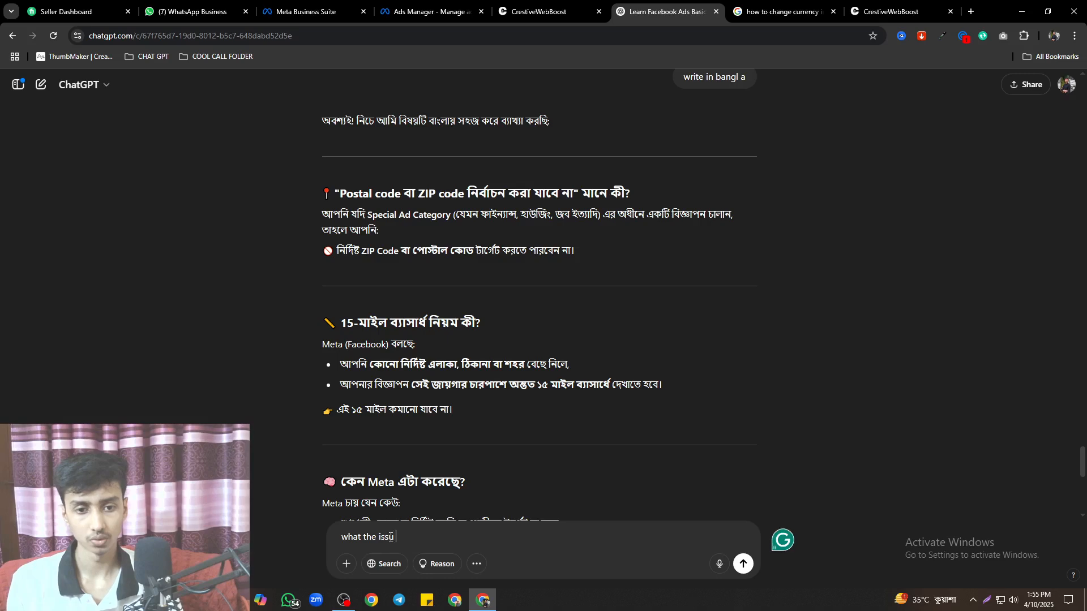
pyautogui.hotkey('ctrl', 'v')
pyautogui.press('Return')
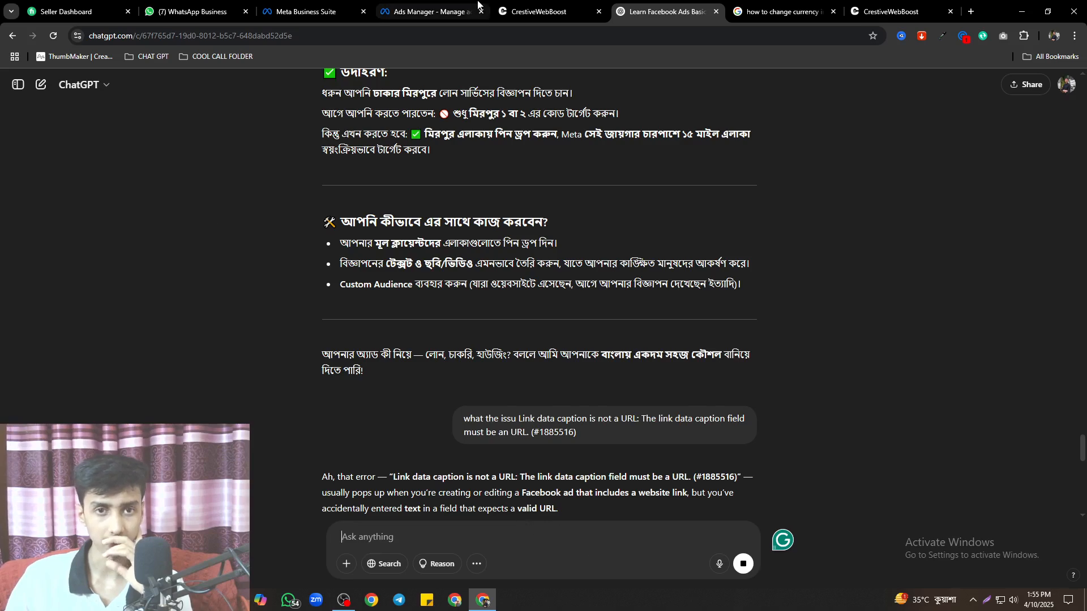
# Return to Ads Manager and replace the ad's display link with creativewebboost.com, copied from the website URL
pyautogui.click(430, 12)
pyautogui.scroll(-4, 379, 330)
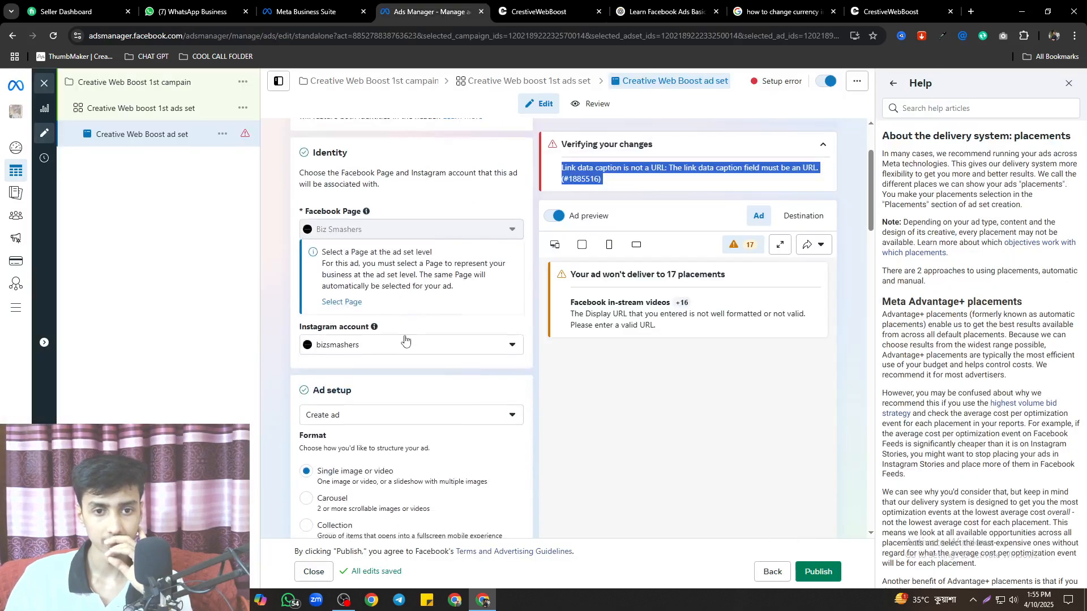
pyautogui.scroll(-4, 413, 347)
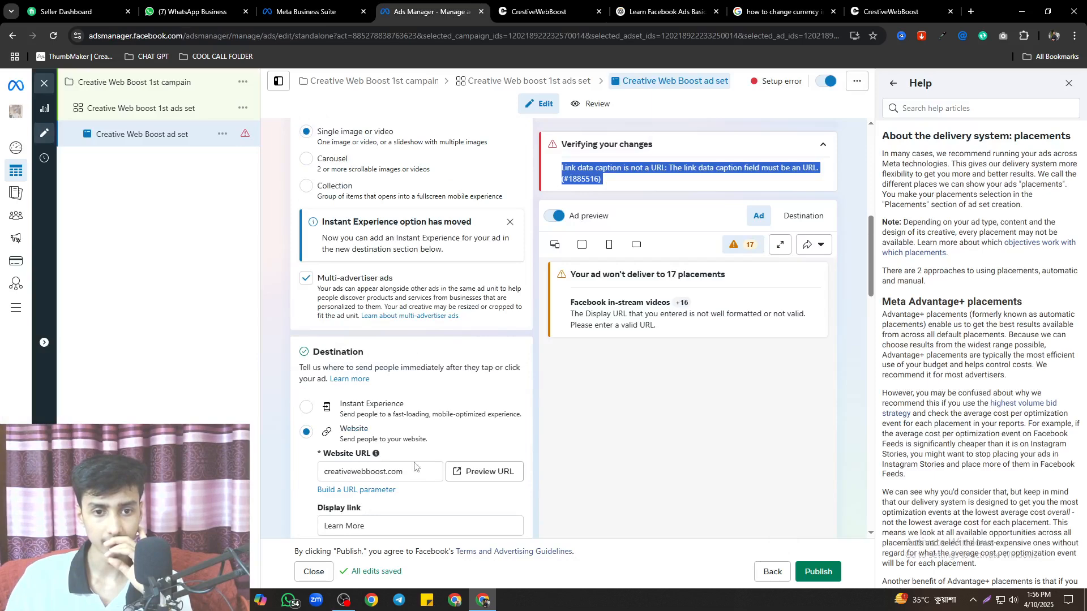
pyautogui.scroll(-2, 413, 476)
pyautogui.tripleClick(368, 412)
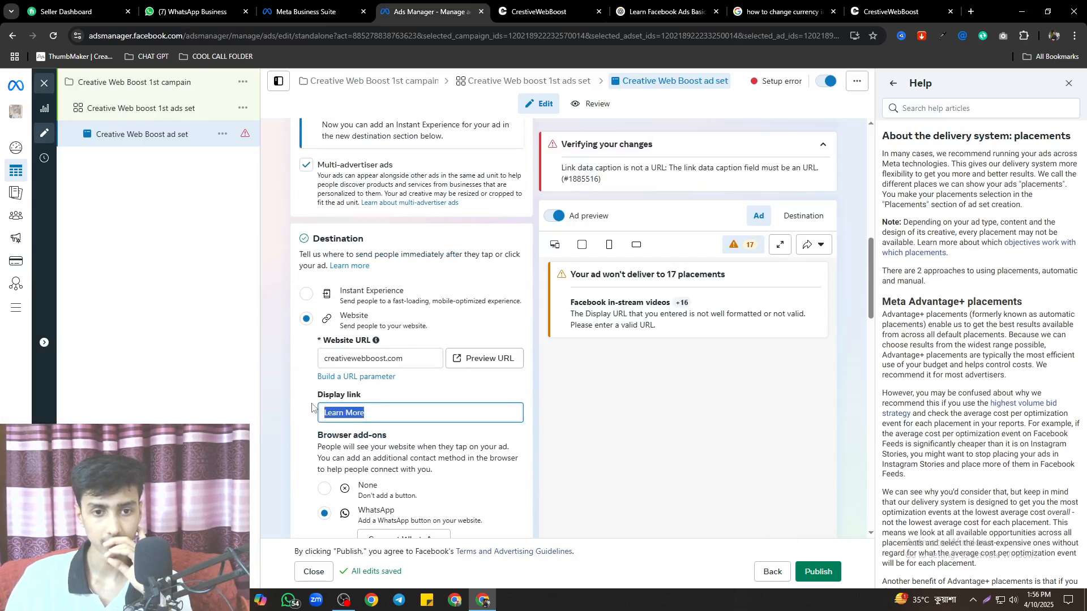
pyautogui.press('BackSpace')
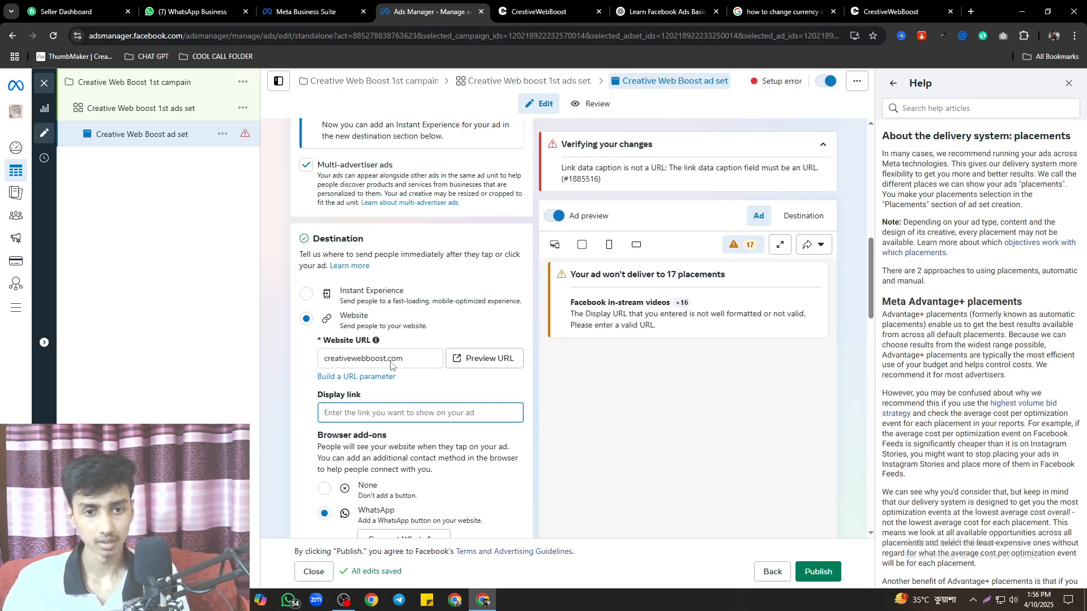
pyautogui.moveTo(405, 359); pyautogui.dragTo(324, 358)
pyautogui.hotkey('ctrl', 'c')
pyautogui.click(384, 415)
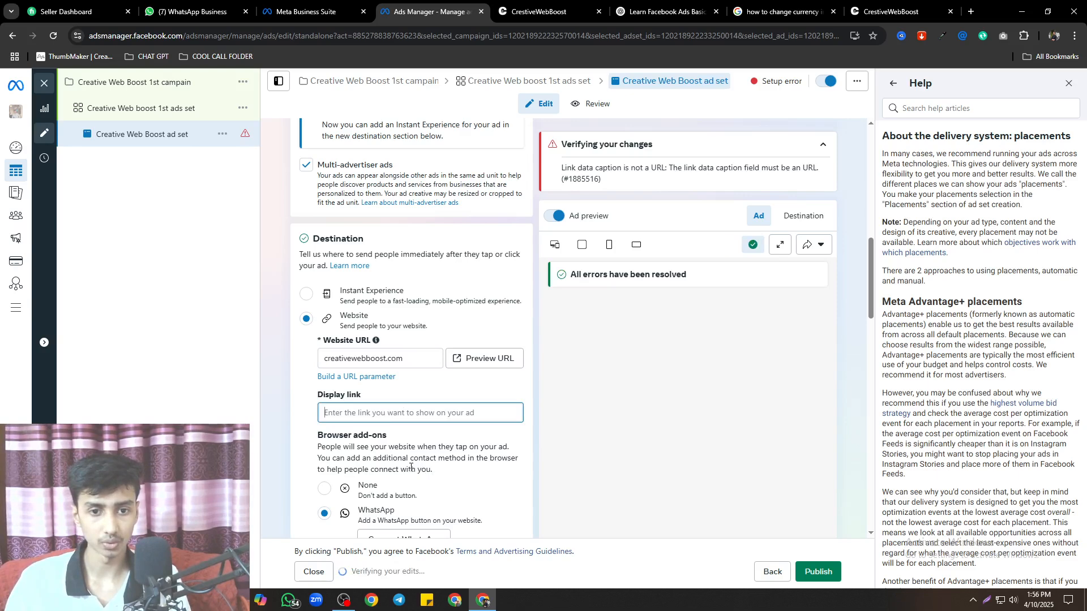
pyautogui.hotkey('ctrl', 'v')
pyautogui.click(413, 397)
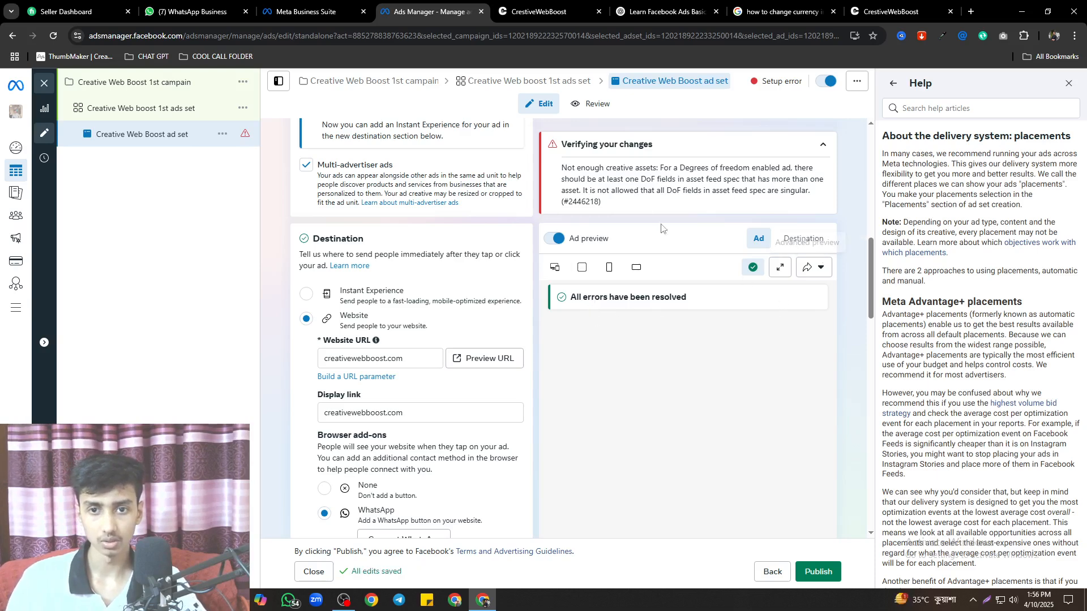
# Collapse the error details, review the ad across all placements in the advanced preview, and save the preview dialog
pyautogui.click(823, 144)
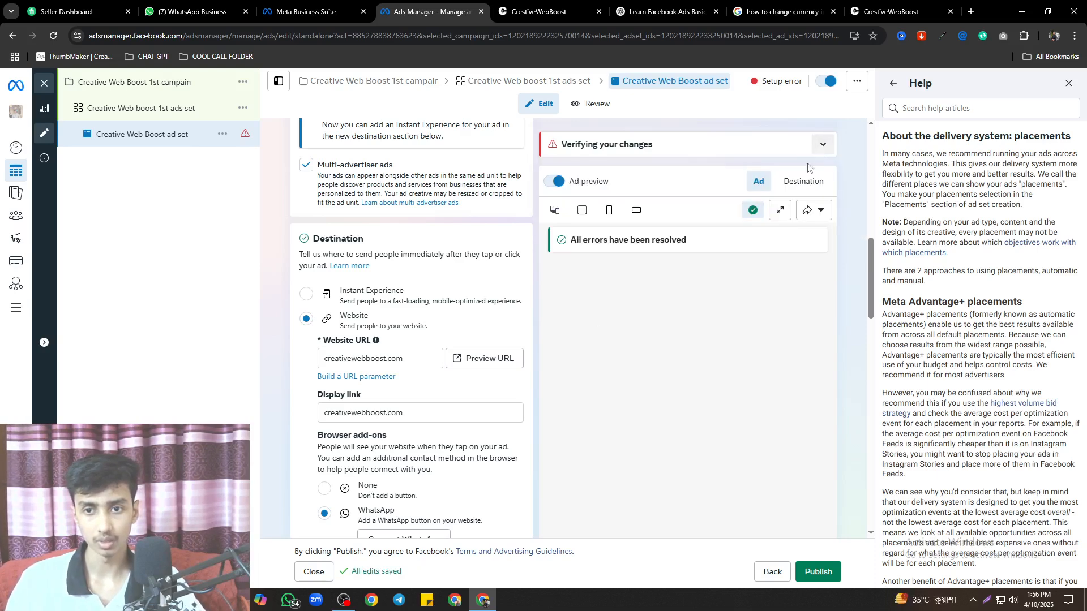
pyautogui.click(776, 211)
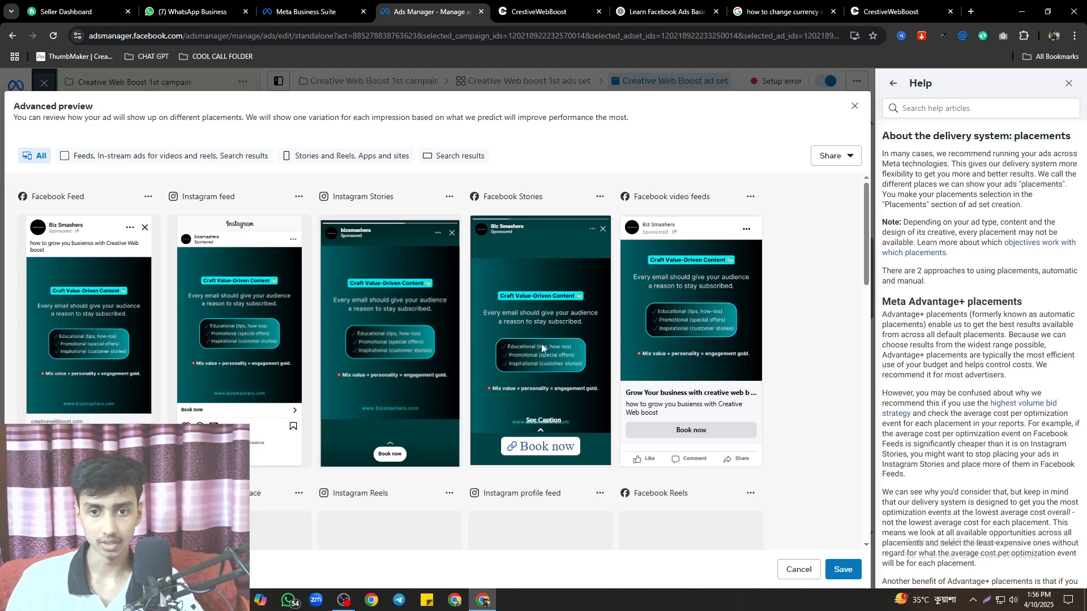
pyautogui.scroll(-10, 711, 353)
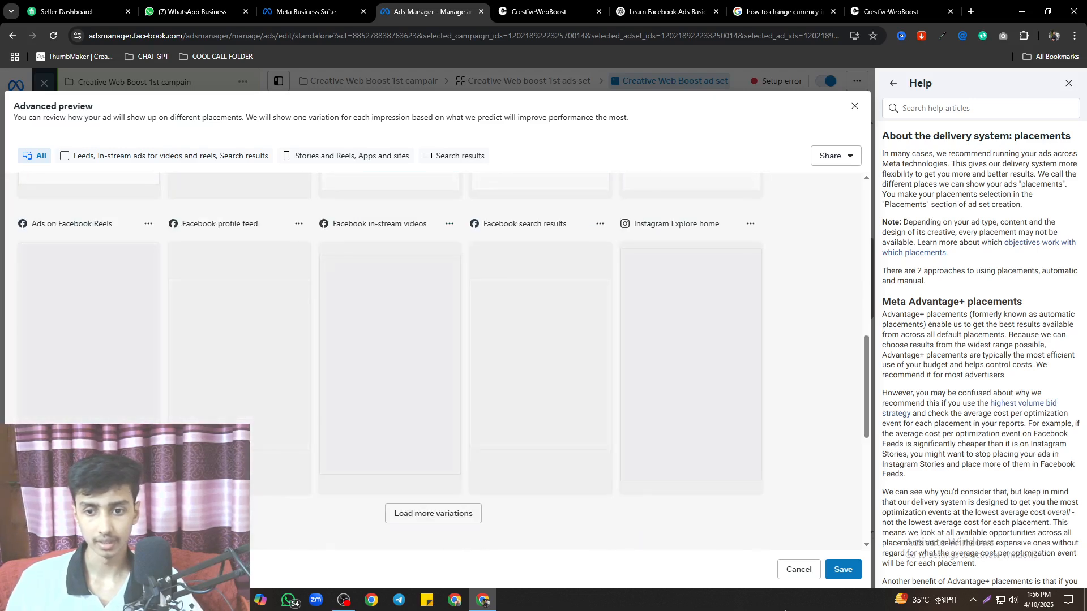
pyautogui.click(837, 569)
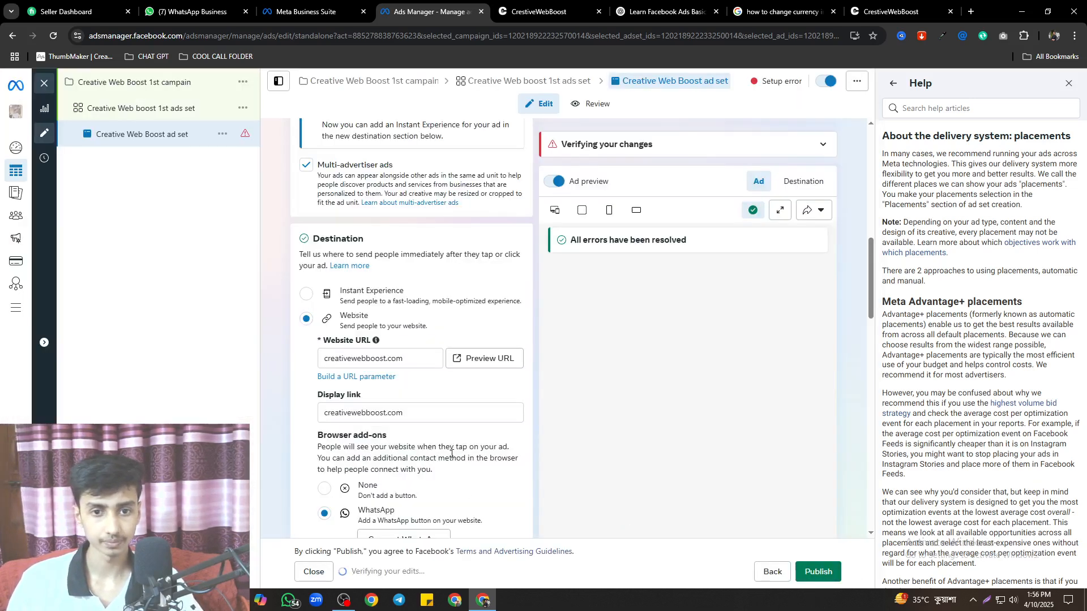
# Expand the verification error on the Creative Web Boost ad set ad and copy the "Not enough creative assets" text
pyautogui.scroll(-7, 482, 367)
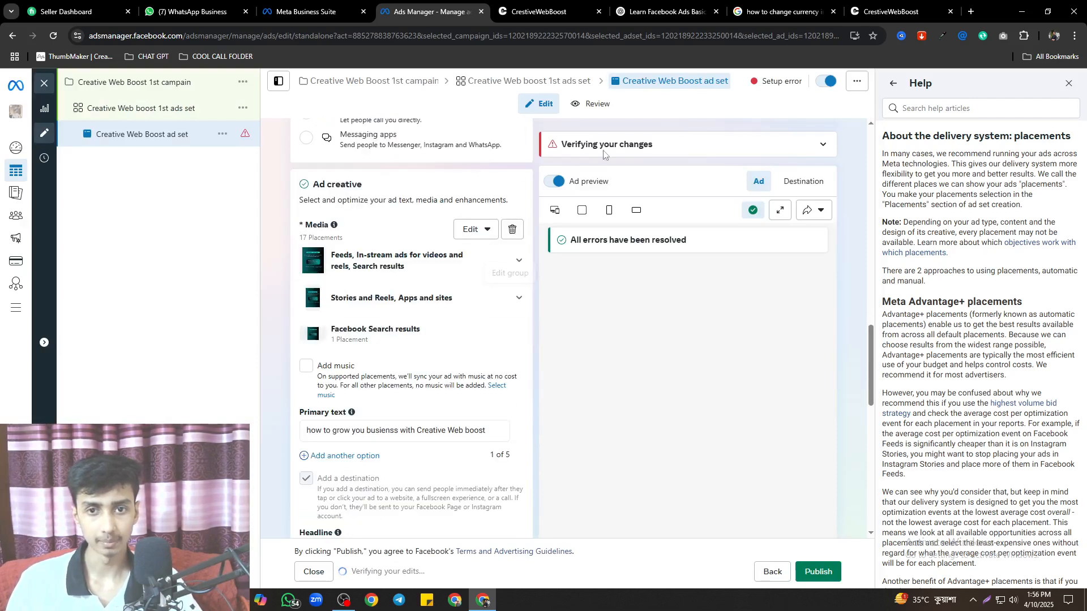
pyautogui.click(822, 145)
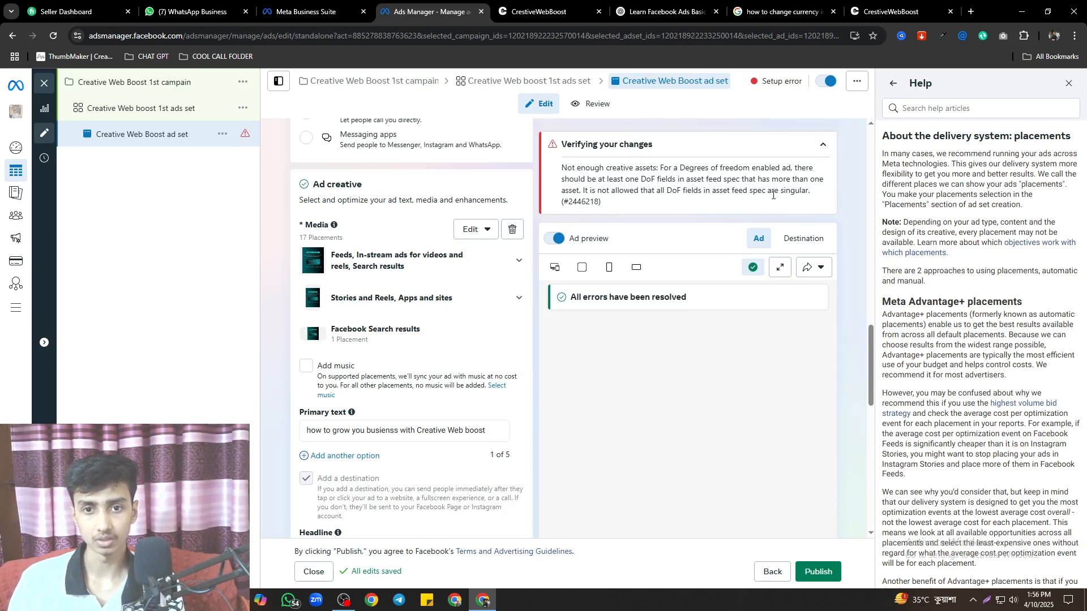
pyautogui.tripleClick(650, 179)
# Switch to ChatGPT and send the copied creative assets error with the question "what is that"
pyautogui.click(661, 10)
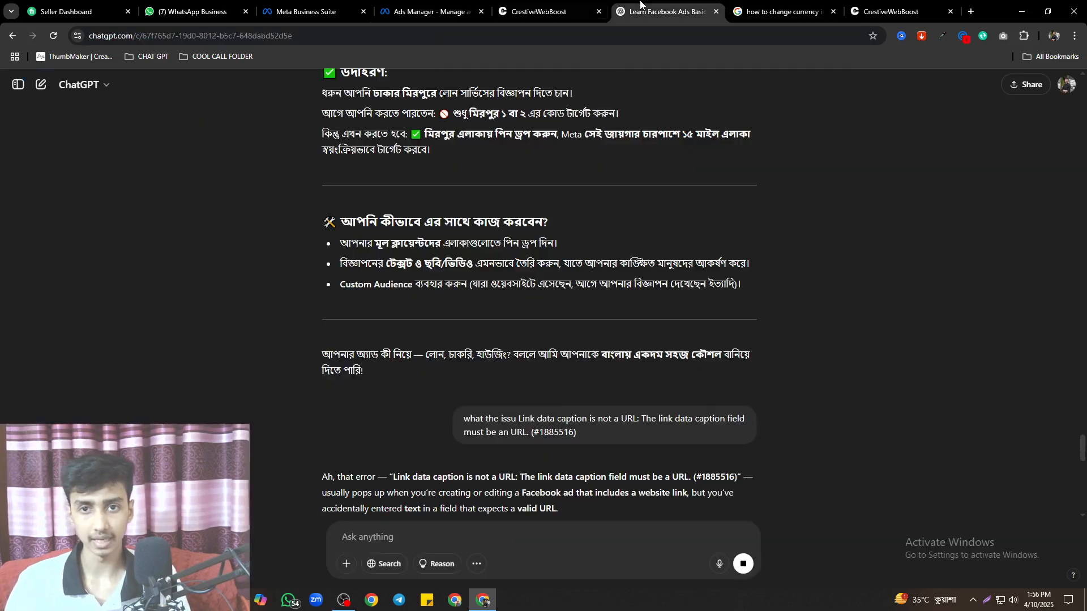
pyautogui.click(395, 539)
pyautogui.write('w')
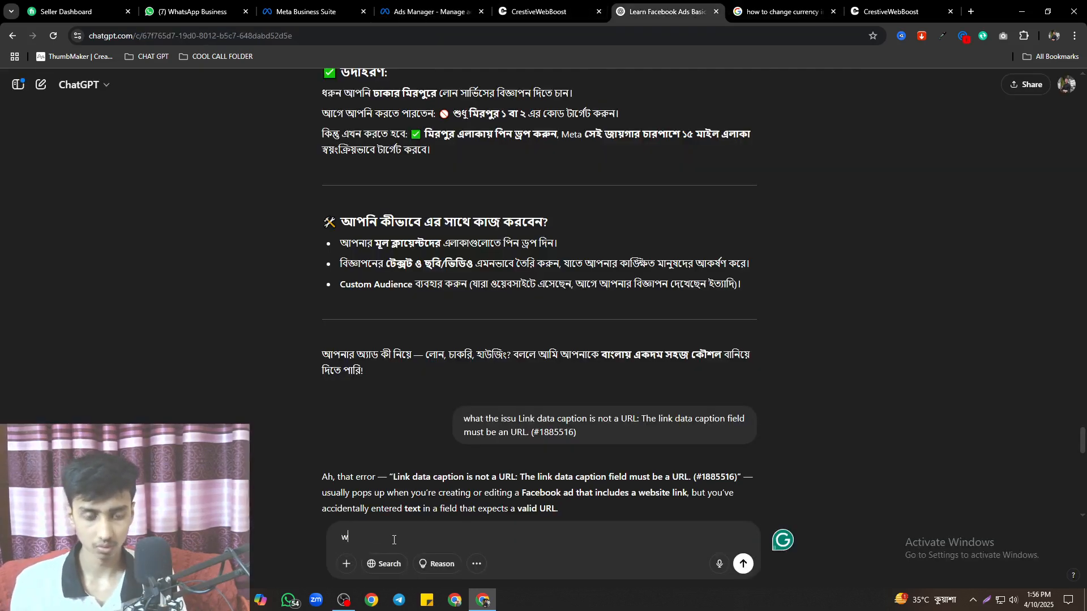
pyautogui.press('BackSpace')
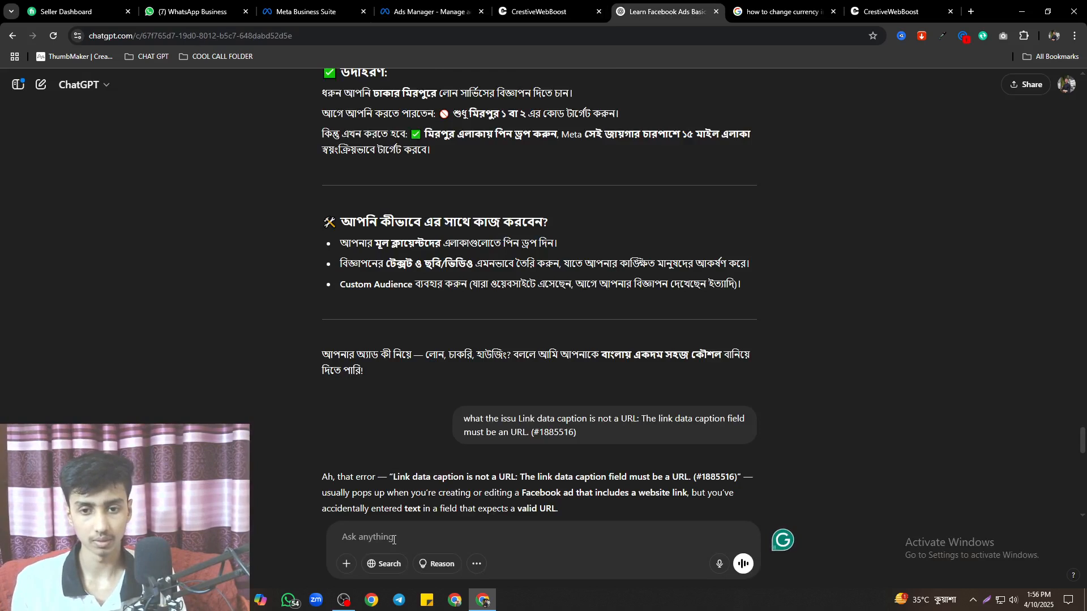
pyautogui.write('wh')
pyautogui.press('BackSpace')
pyautogui.press('BackSpace')
pyautogui.write('what is')
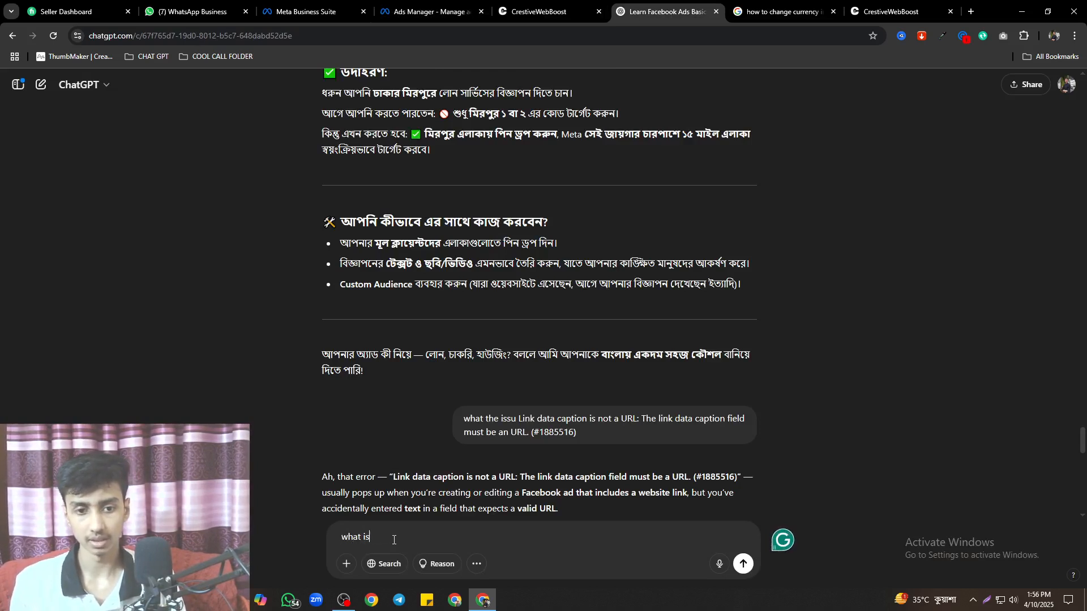
pyautogui.write(' this')
pyautogui.press('Return')
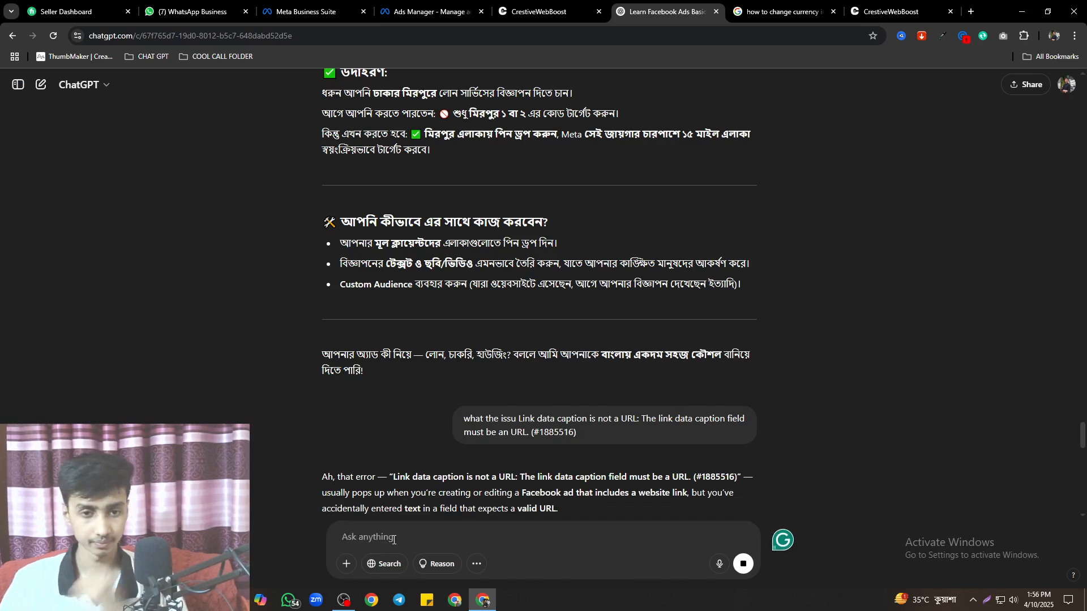
# Read ChatGPT's explanation of the creative assets error and its suggested fixes
pyautogui.scroll(7, 437, 378)
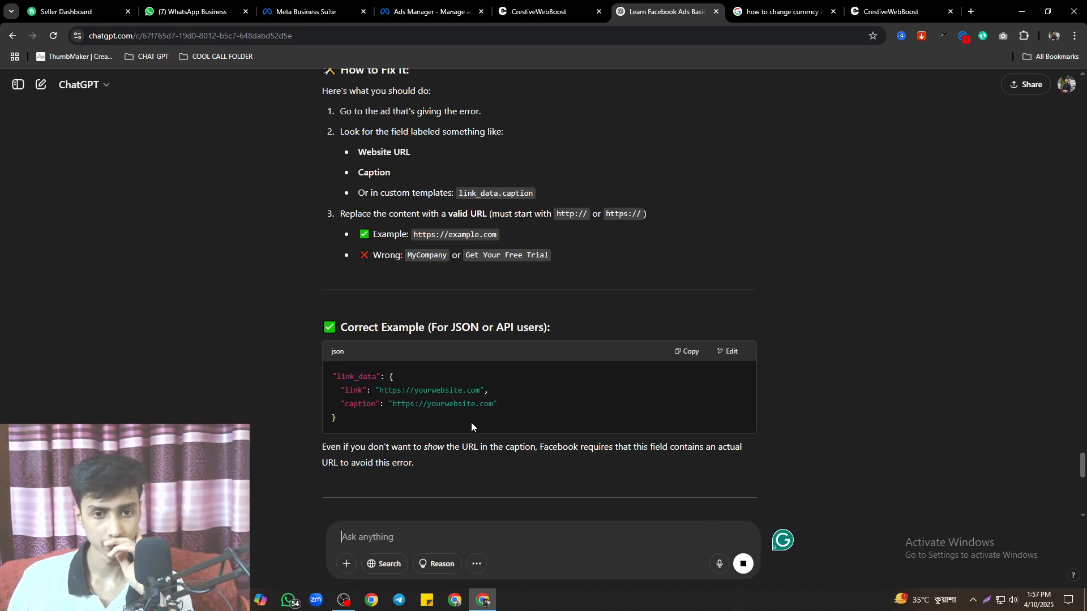
pyautogui.scroll(-15, 471, 422)
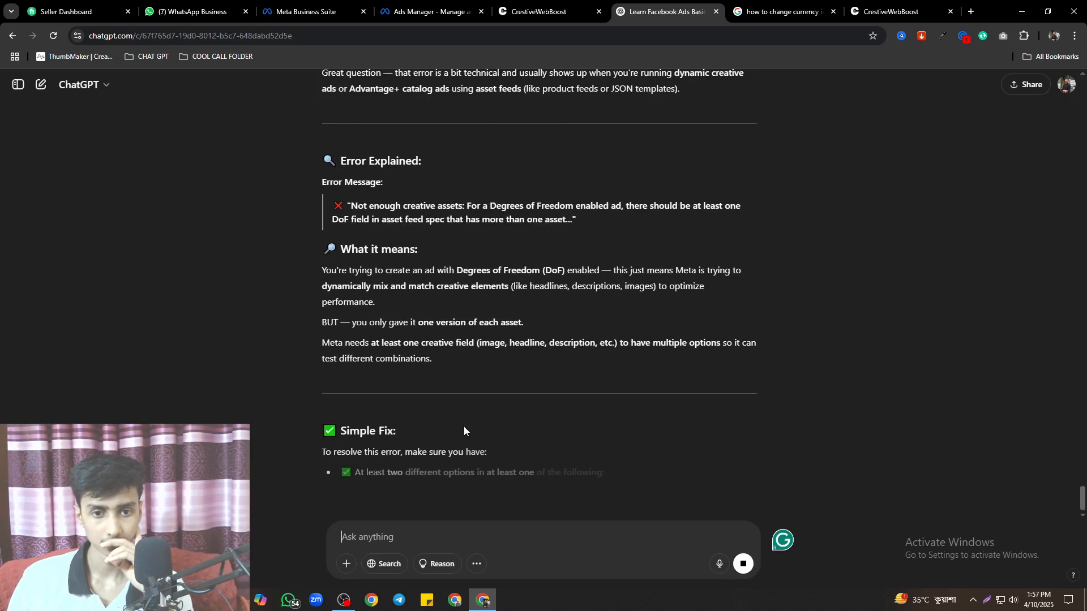
pyautogui.scroll(8, 514, 424)
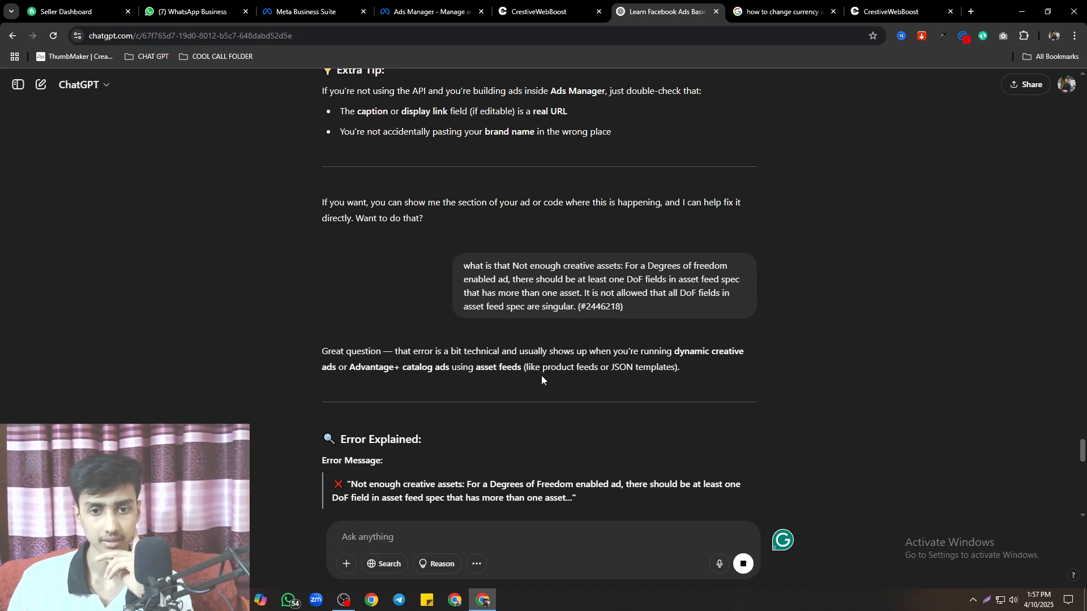
pyautogui.scroll(-4, 697, 383)
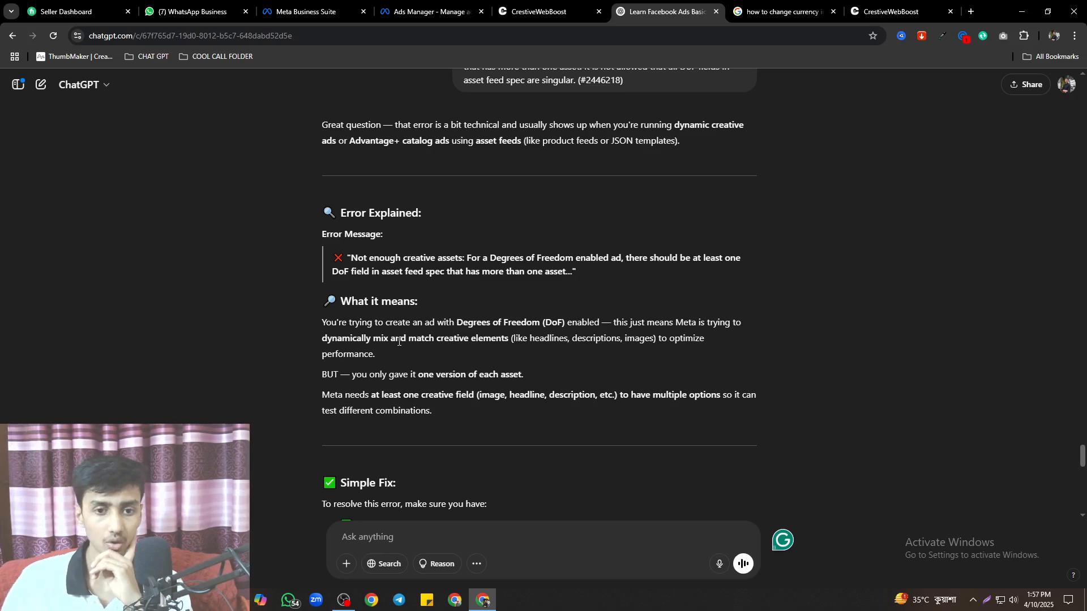
pyautogui.scroll(-8, 399, 342)
pyautogui.scroll(-2, 640, 463)
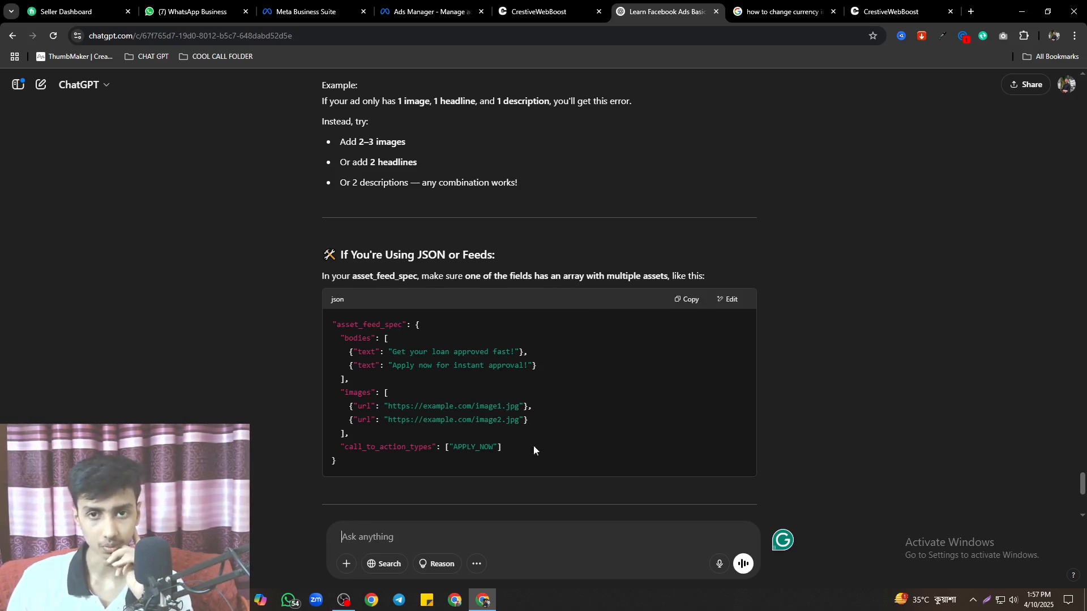
# Return to Ads Manager and review the ad's media, primary text, headline, description, call to action and identity settings against the error
pyautogui.click(459, 8)
pyautogui.click(680, 401)
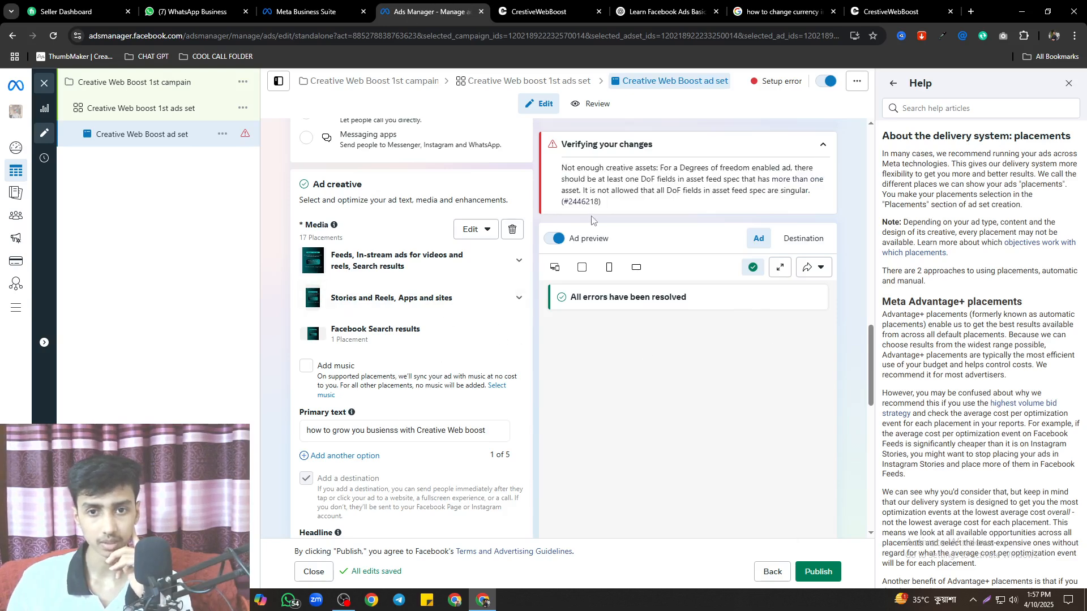
pyautogui.scroll(-8, 404, 340)
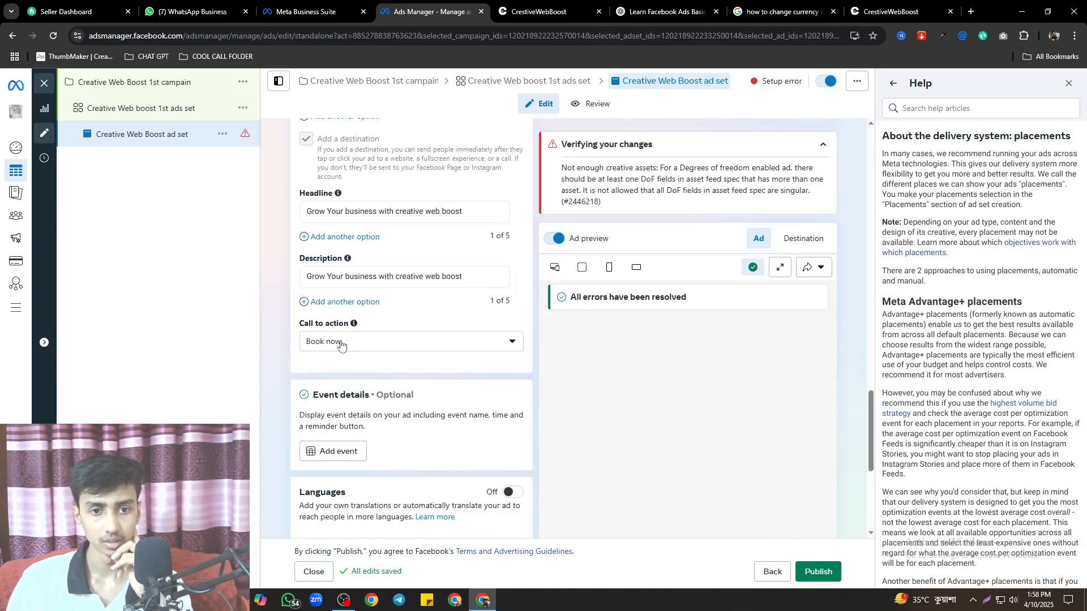
pyautogui.scroll(8, 404, 396)
pyautogui.scroll(-2, 404, 443)
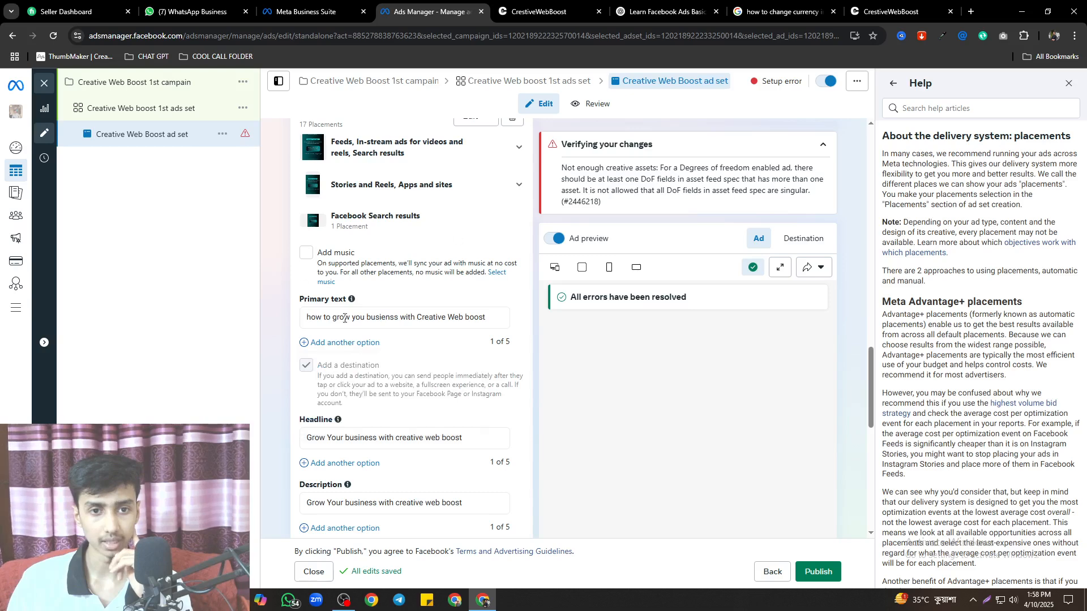
pyautogui.scroll(10, 402, 277)
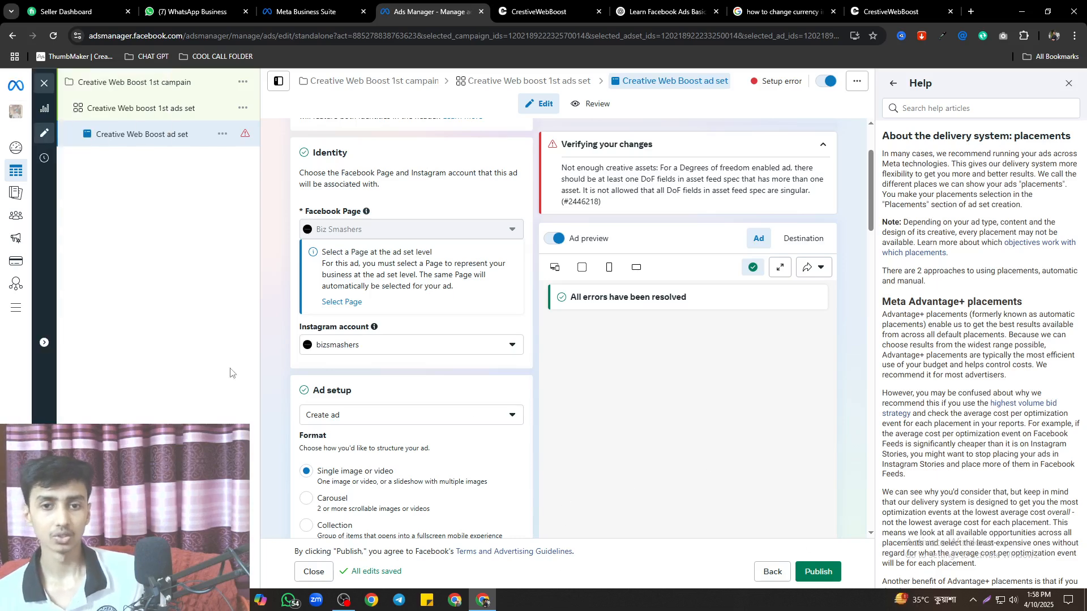
pyautogui.scroll(2, 328, 498)
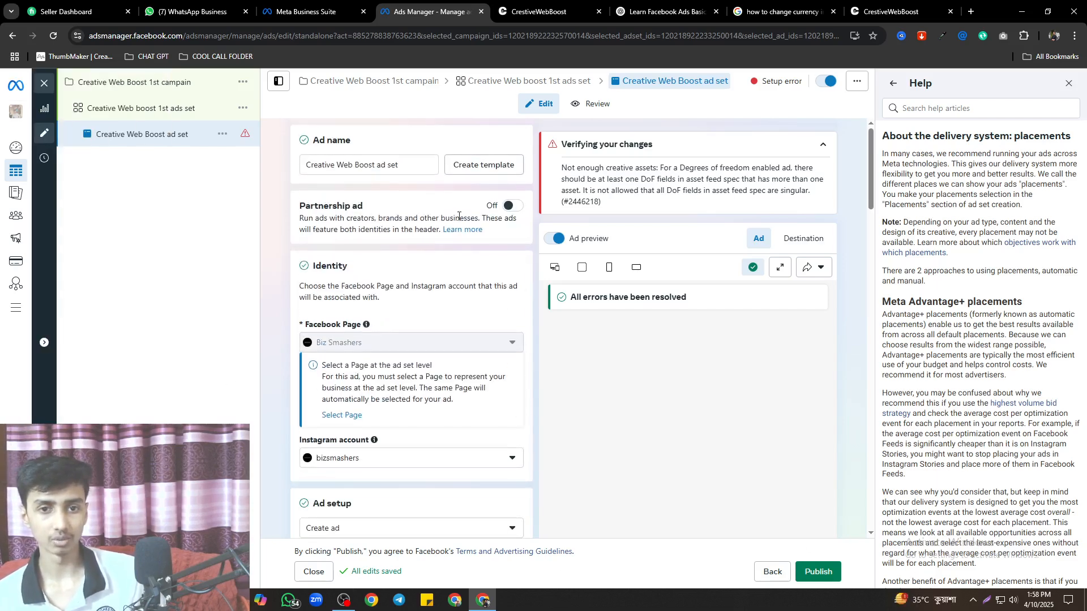
# Switch to the creativewebboost.com website and open its Book A Call Now page
pyautogui.click(886, 7)
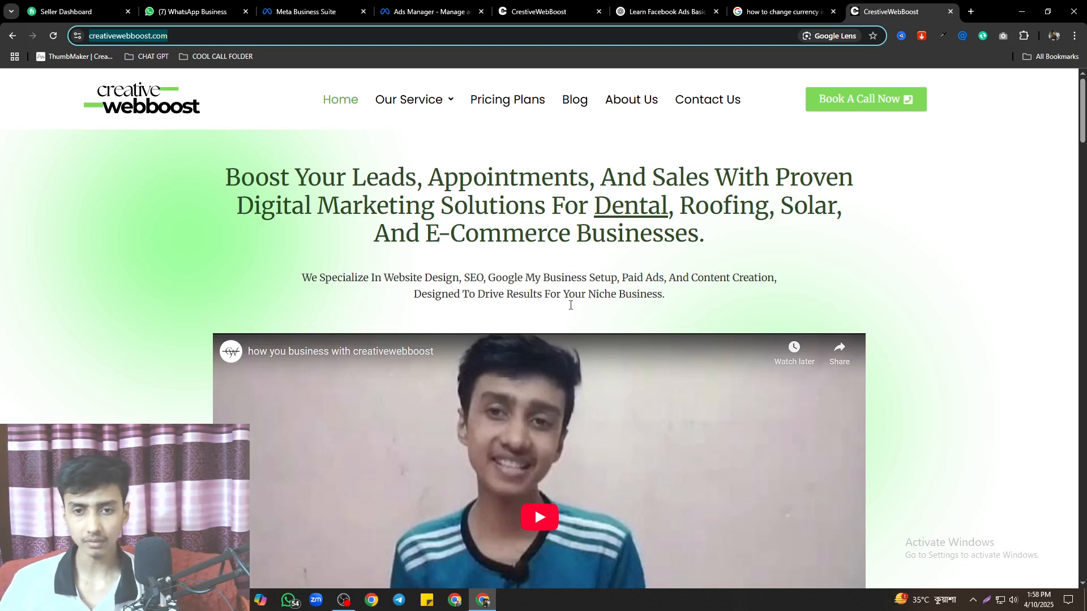
pyautogui.click(854, 111)
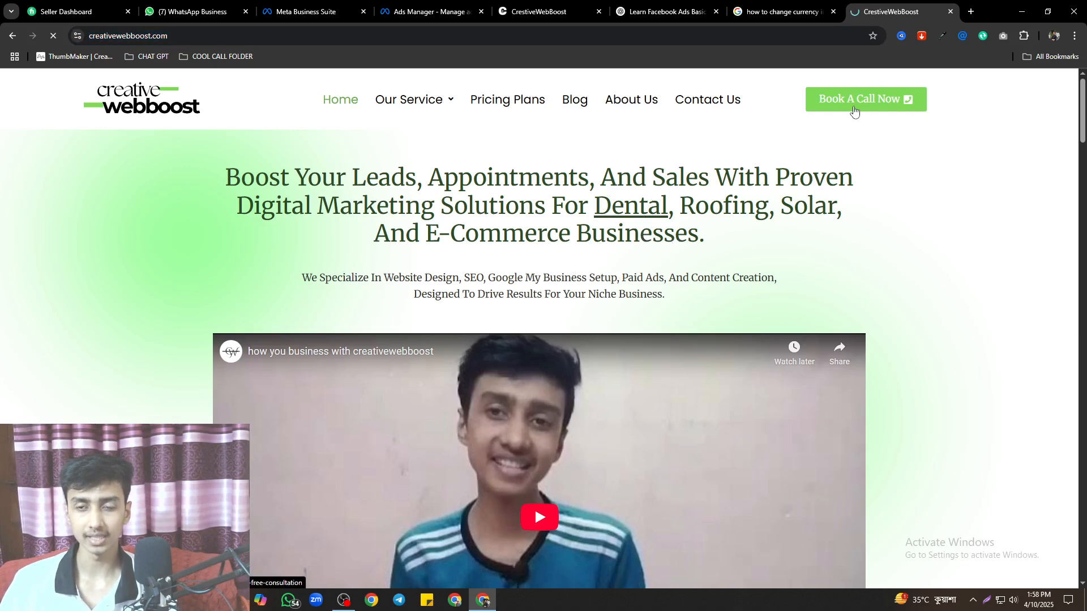